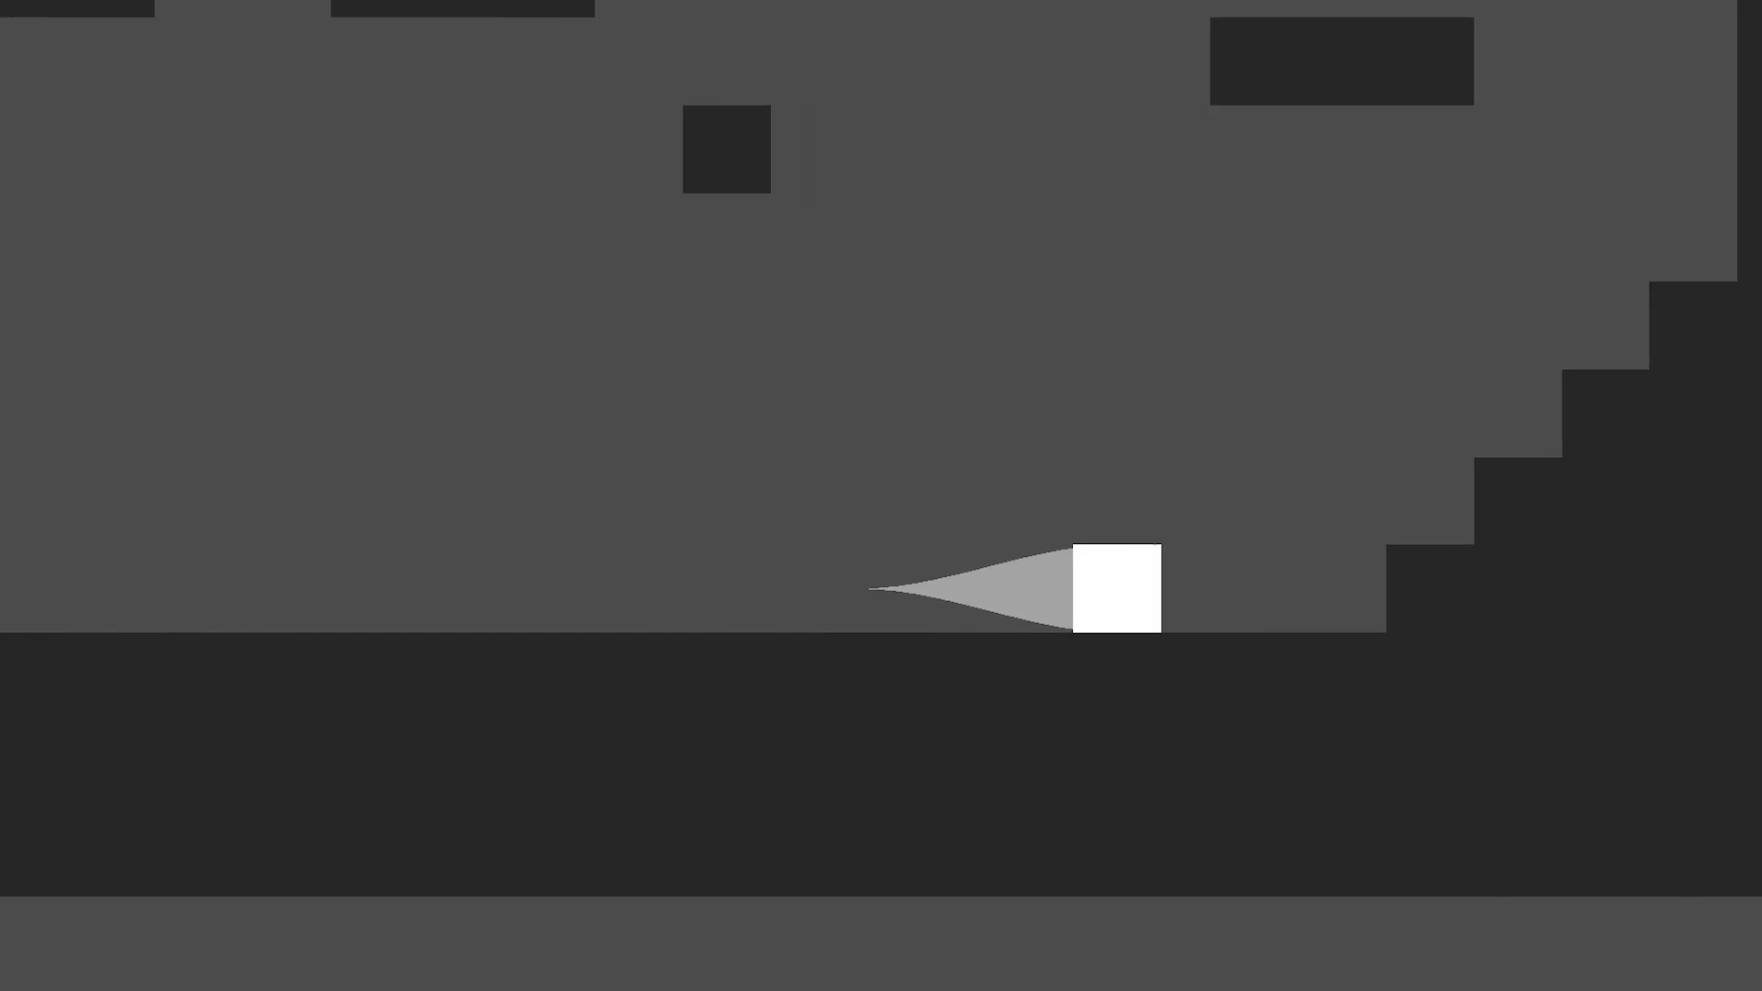
# Step: Steer the white square around the tile level with the Up, Left and Down arrow keys
pyautogui.press('Up')
pyautogui.press('Left')
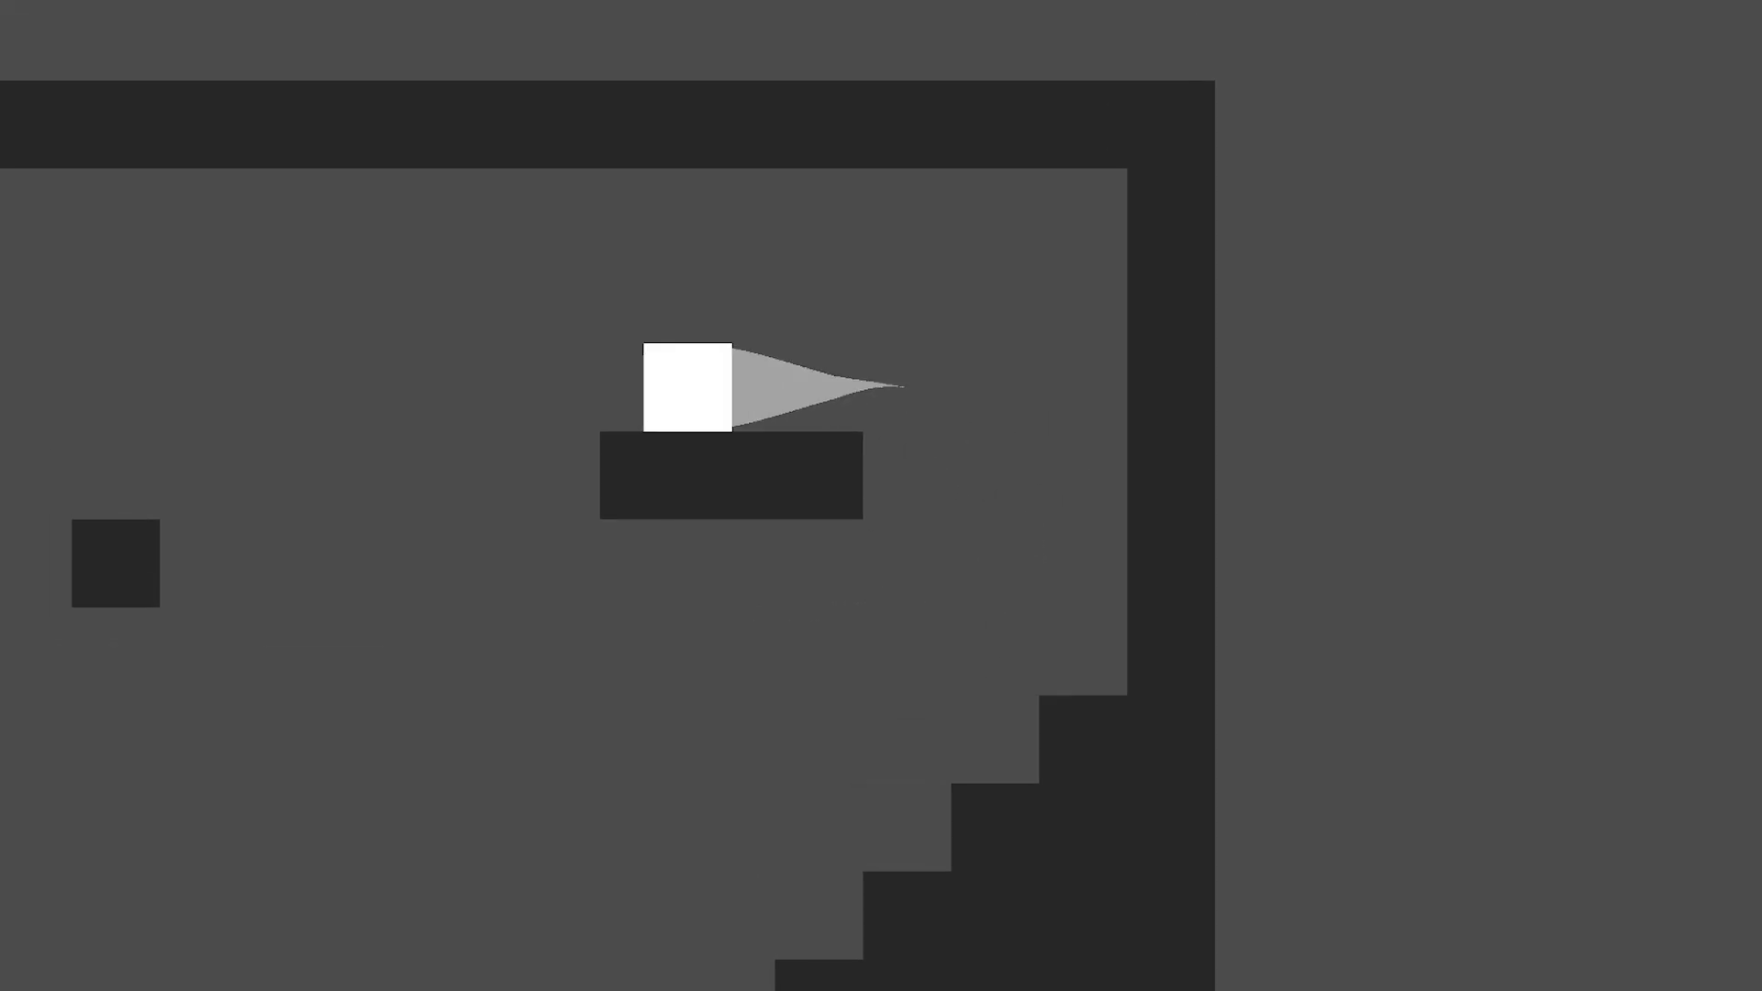
pyautogui.press('Up')
pyautogui.press('Down')
pyautogui.press('Up')
pyautogui.press('Down')
pyautogui.press('Left')
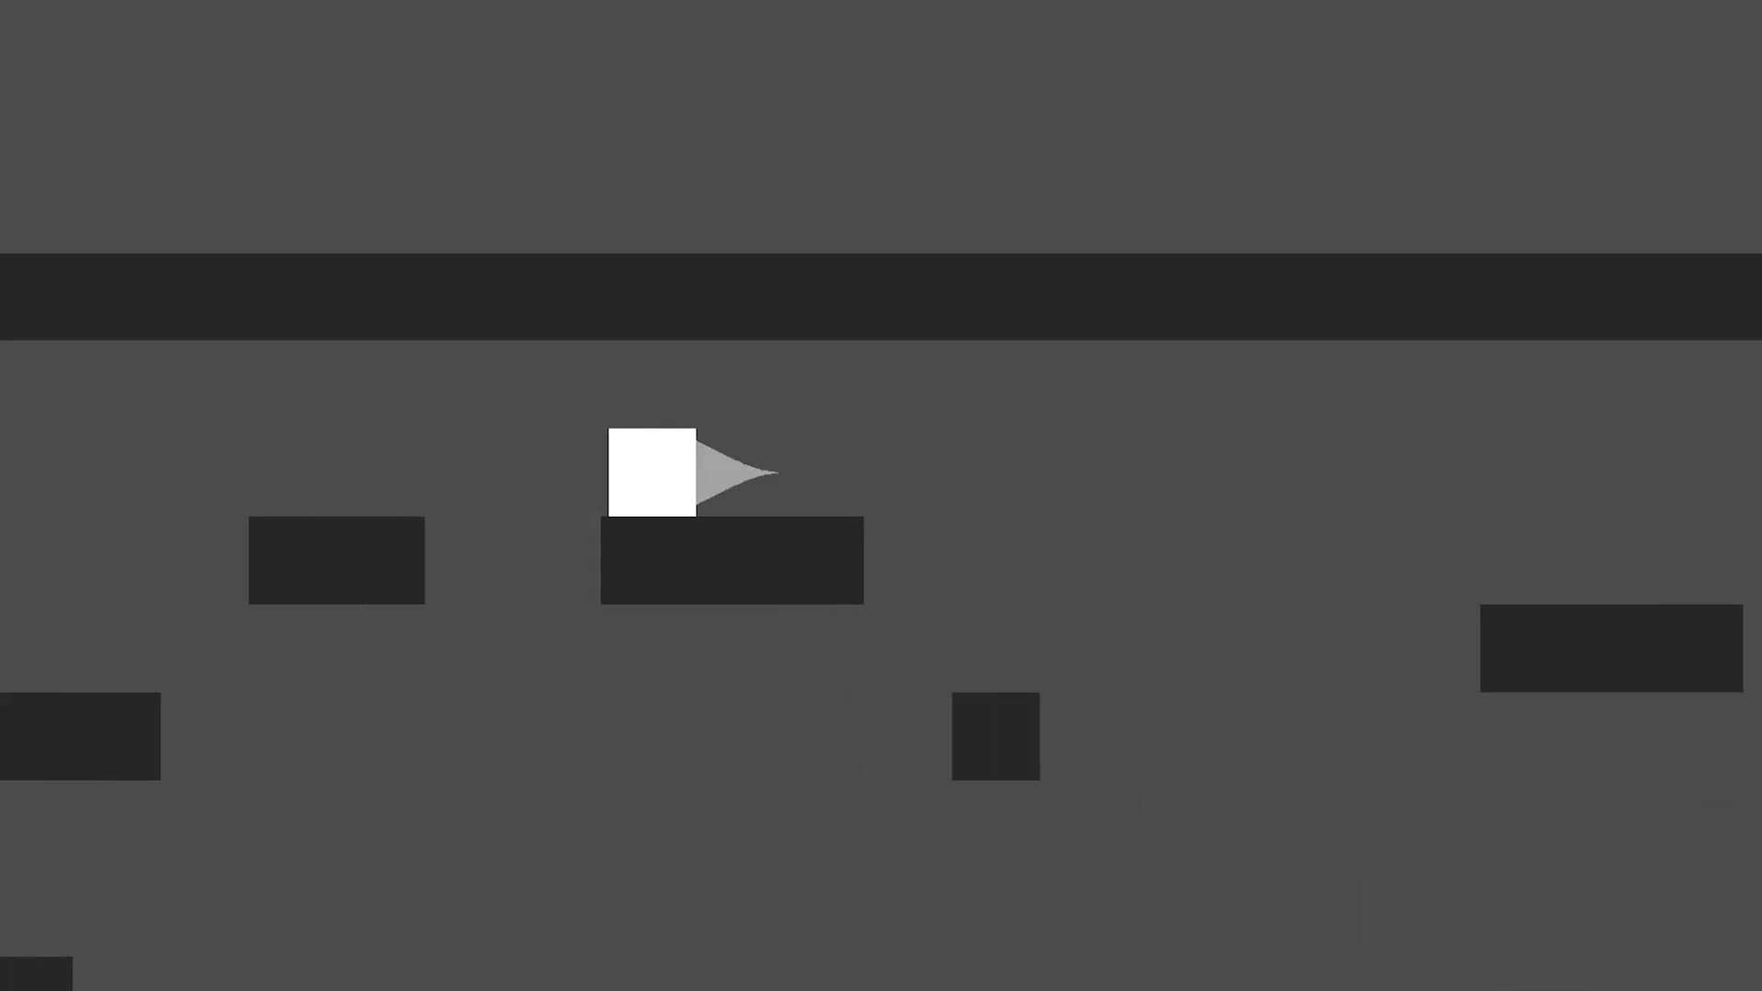
pyautogui.press('Down')
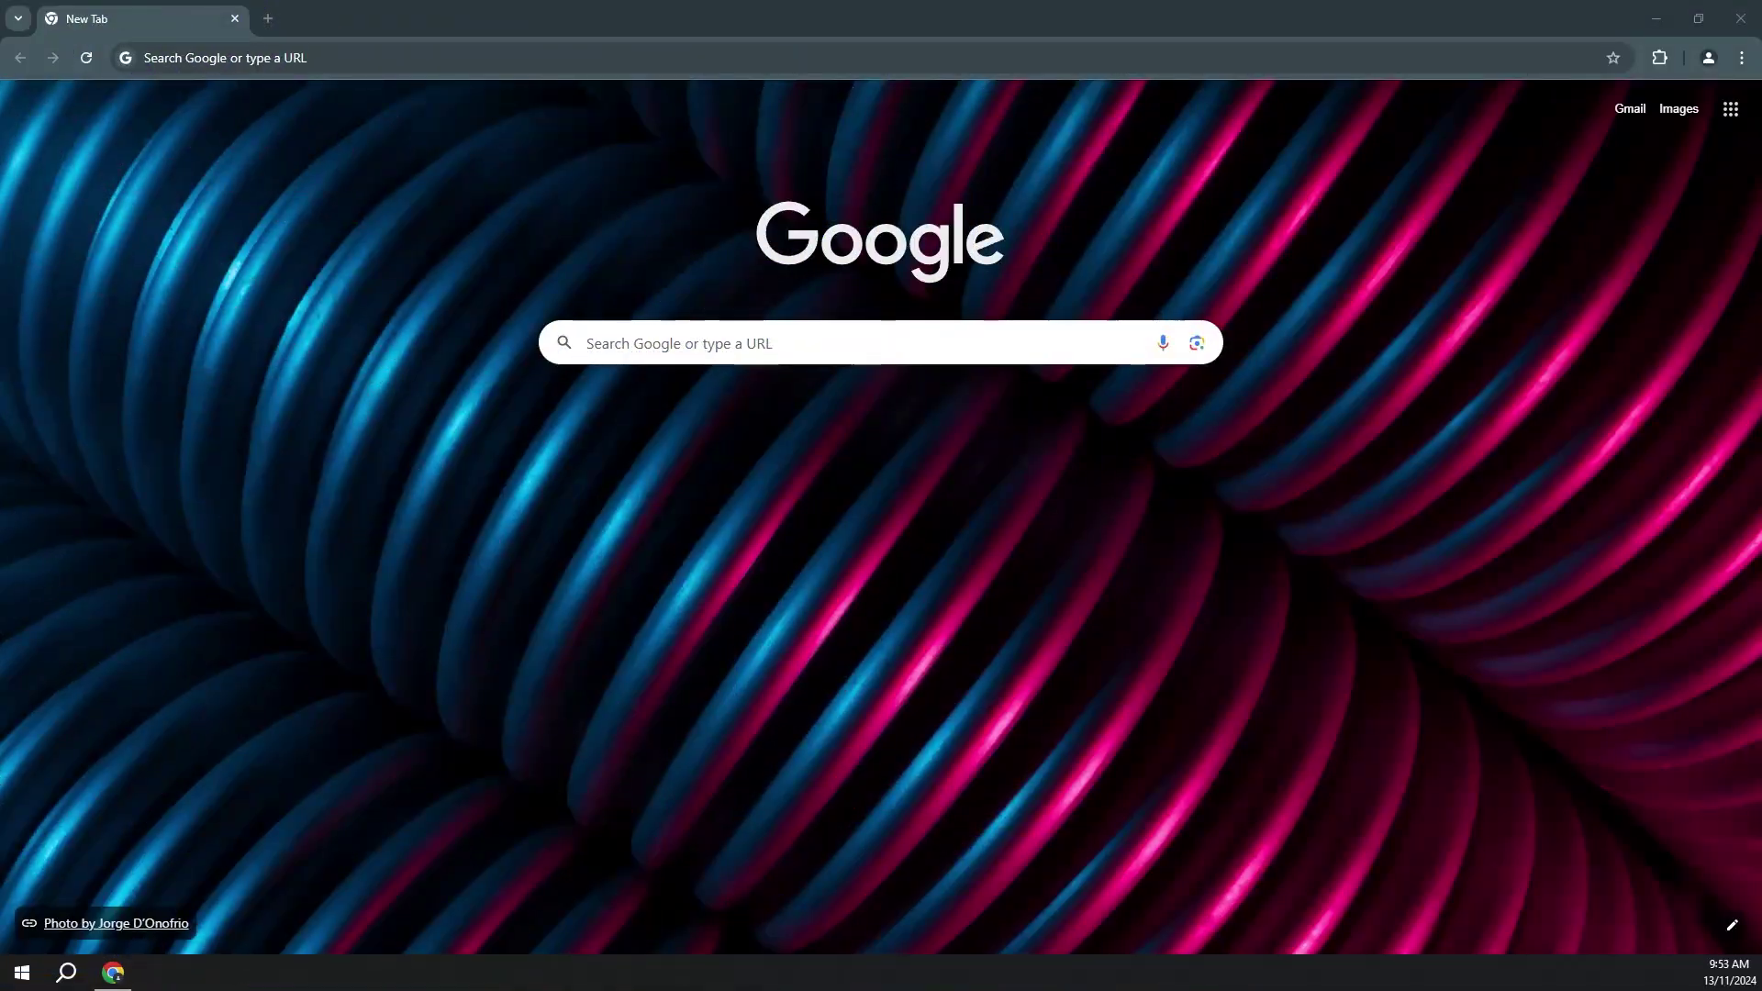
# Step: Search 'godot download' and download Godot Engine 4.3 from the official Windows page
pyautogui.click(429, 58)
pyautogui.write('go')
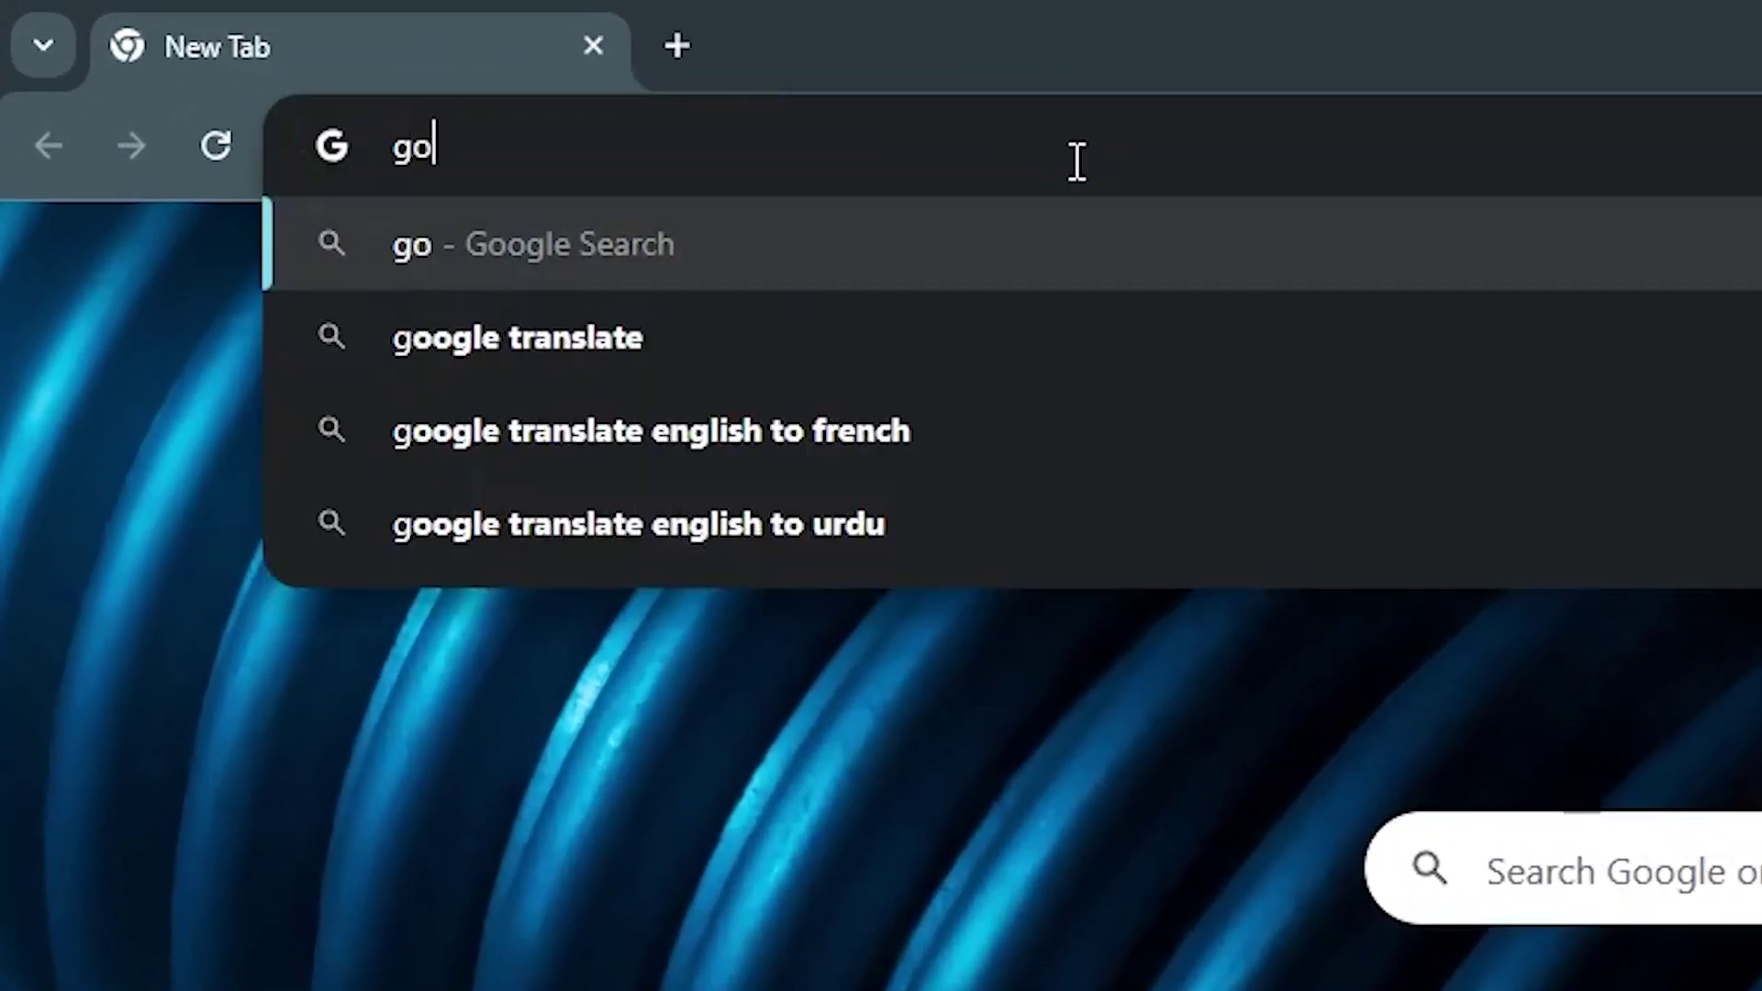
pyautogui.write('dot download')
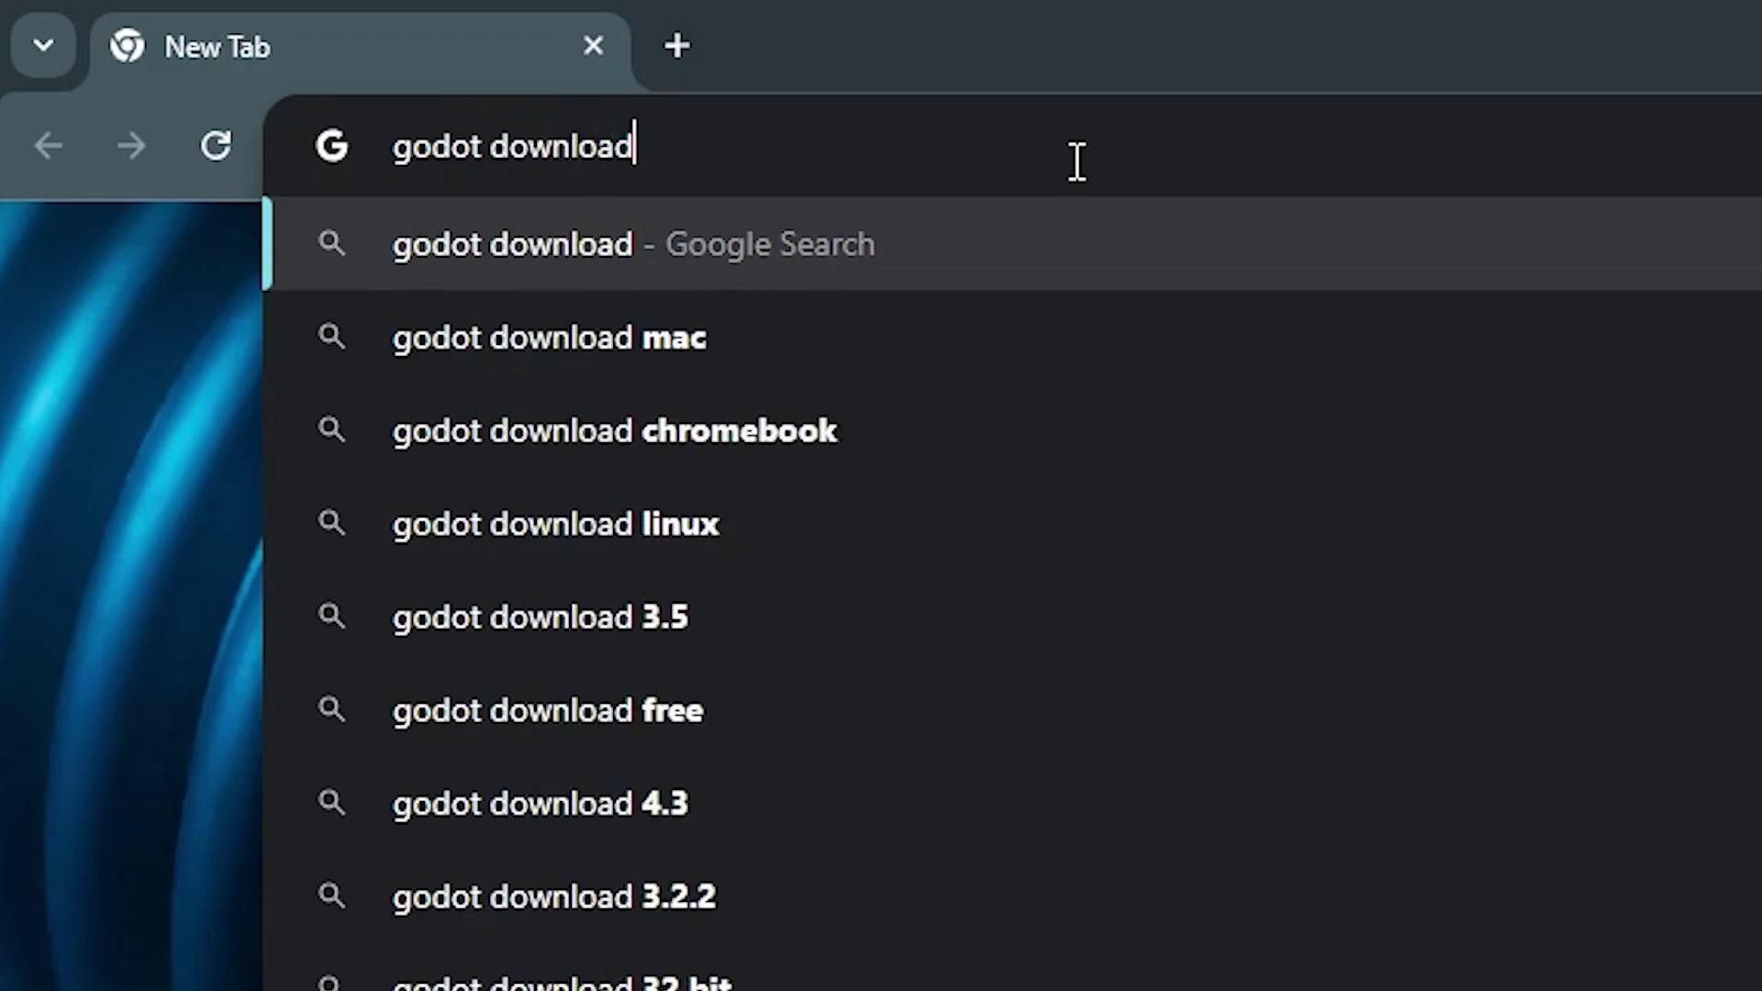
pyautogui.press('Return')
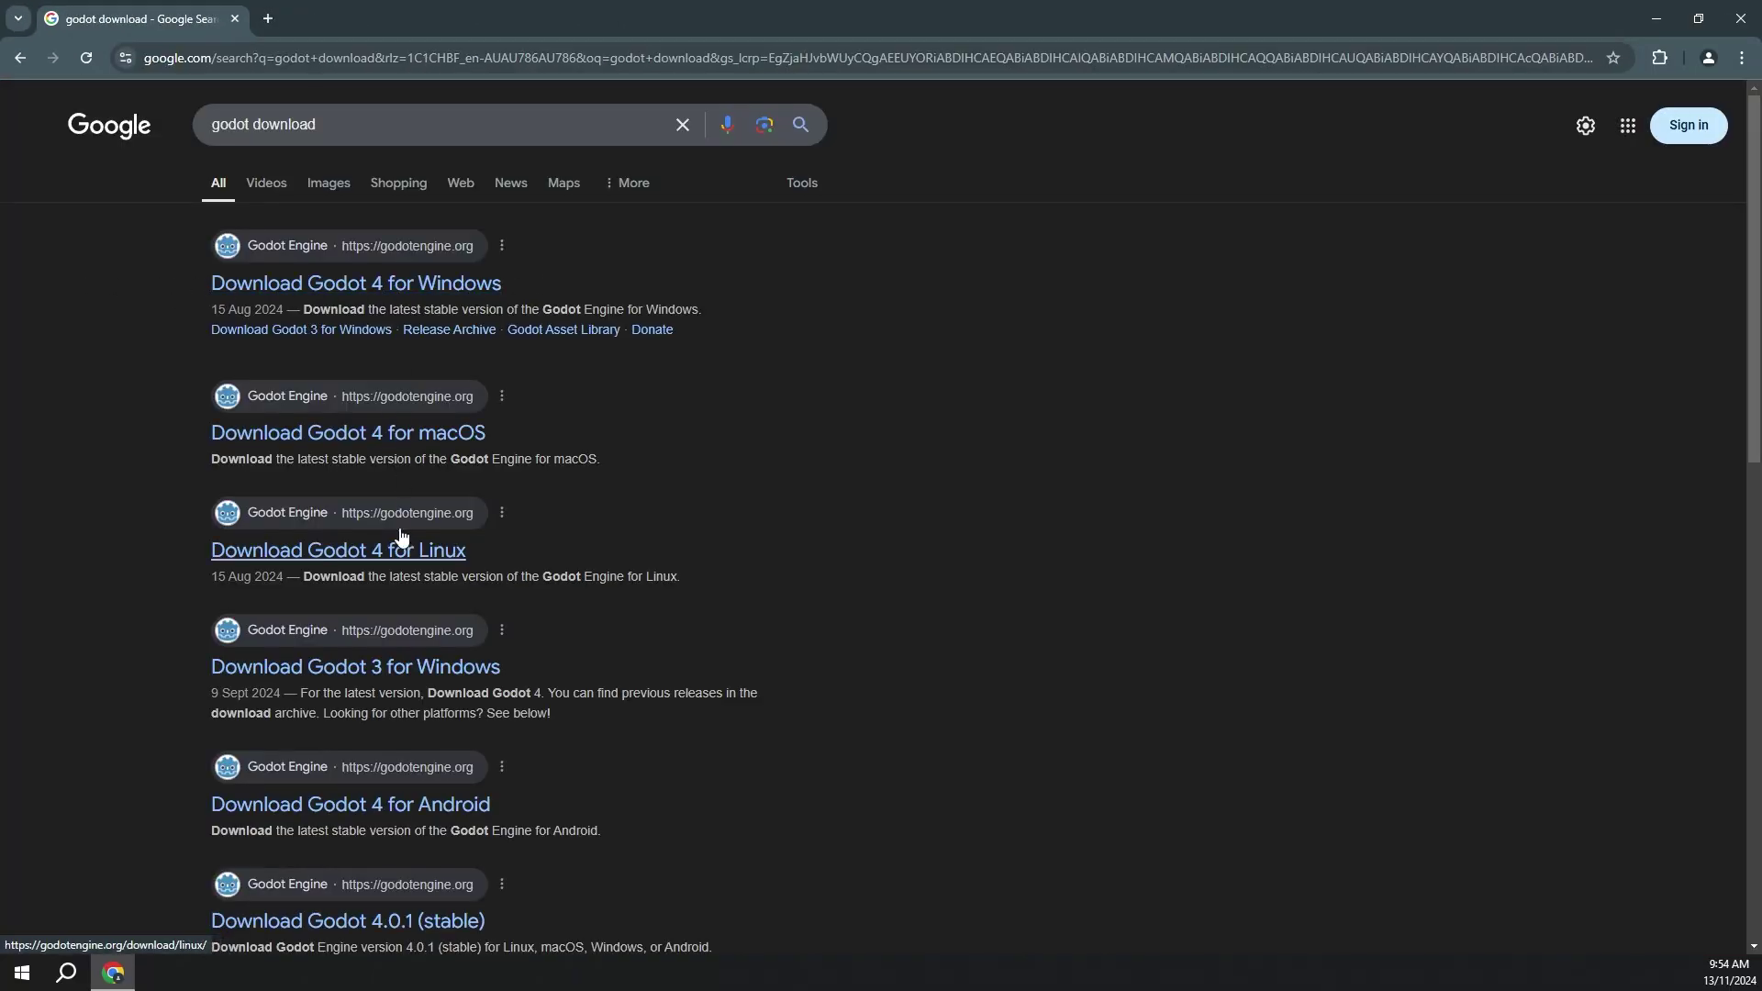
pyautogui.click(272, 285)
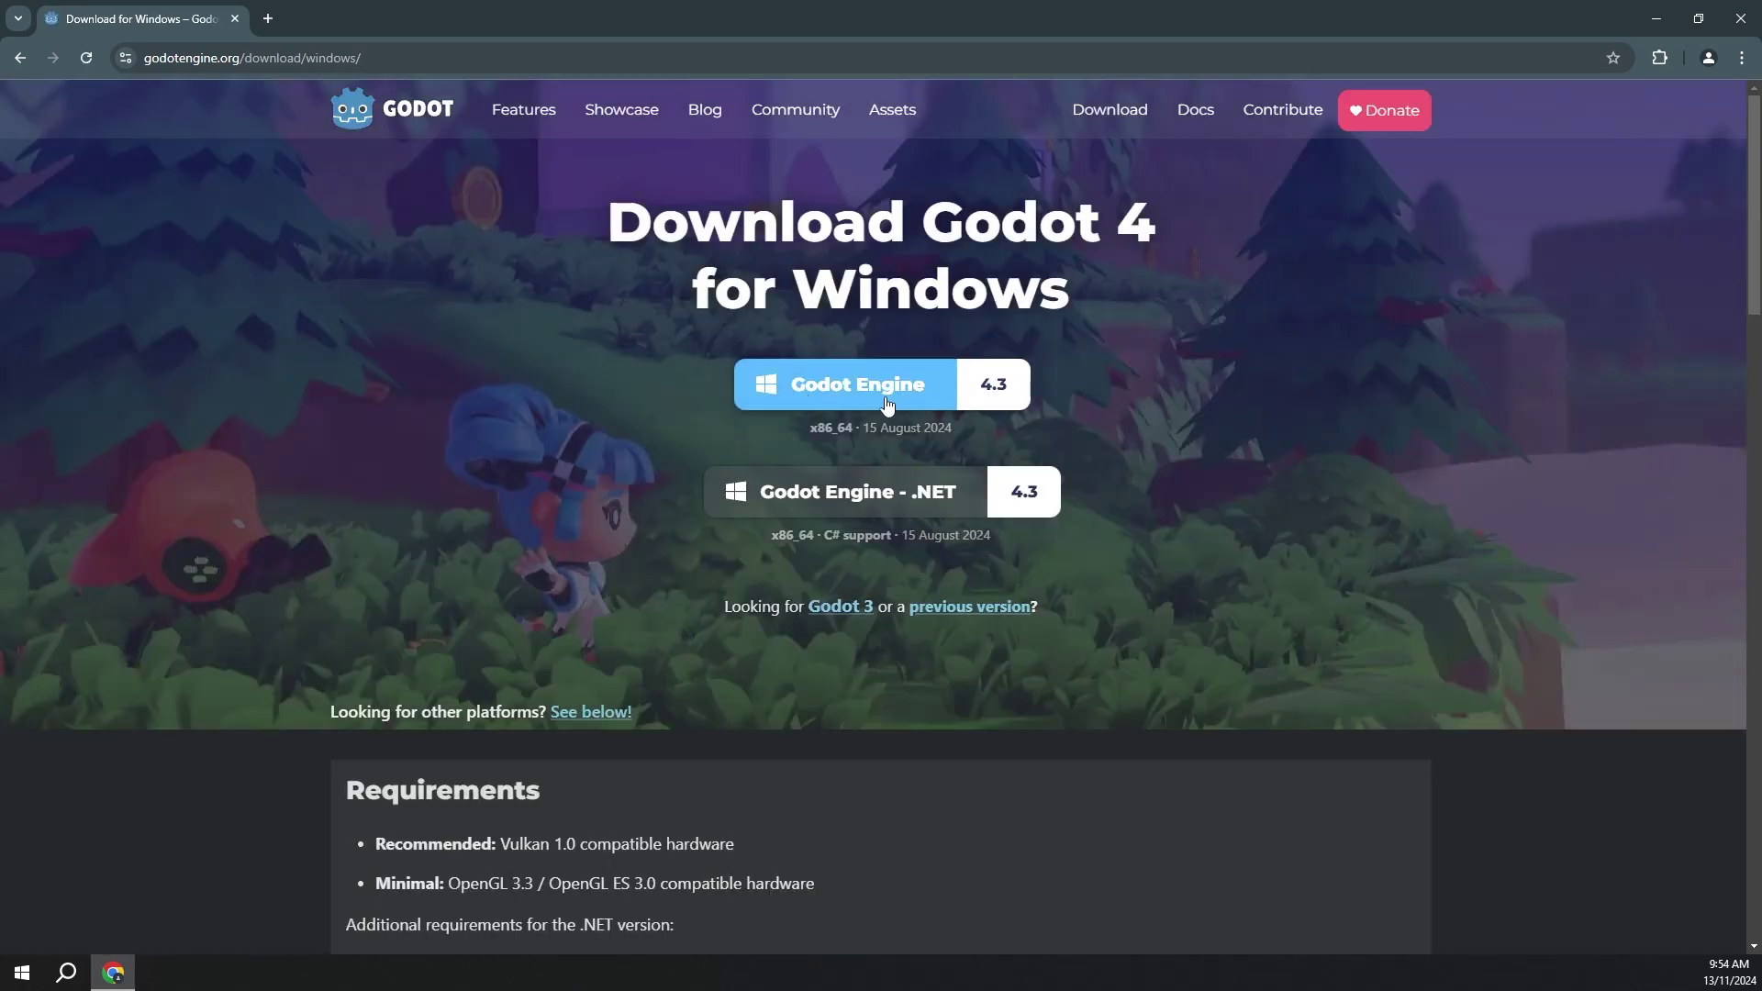
pyautogui.click(887, 405)
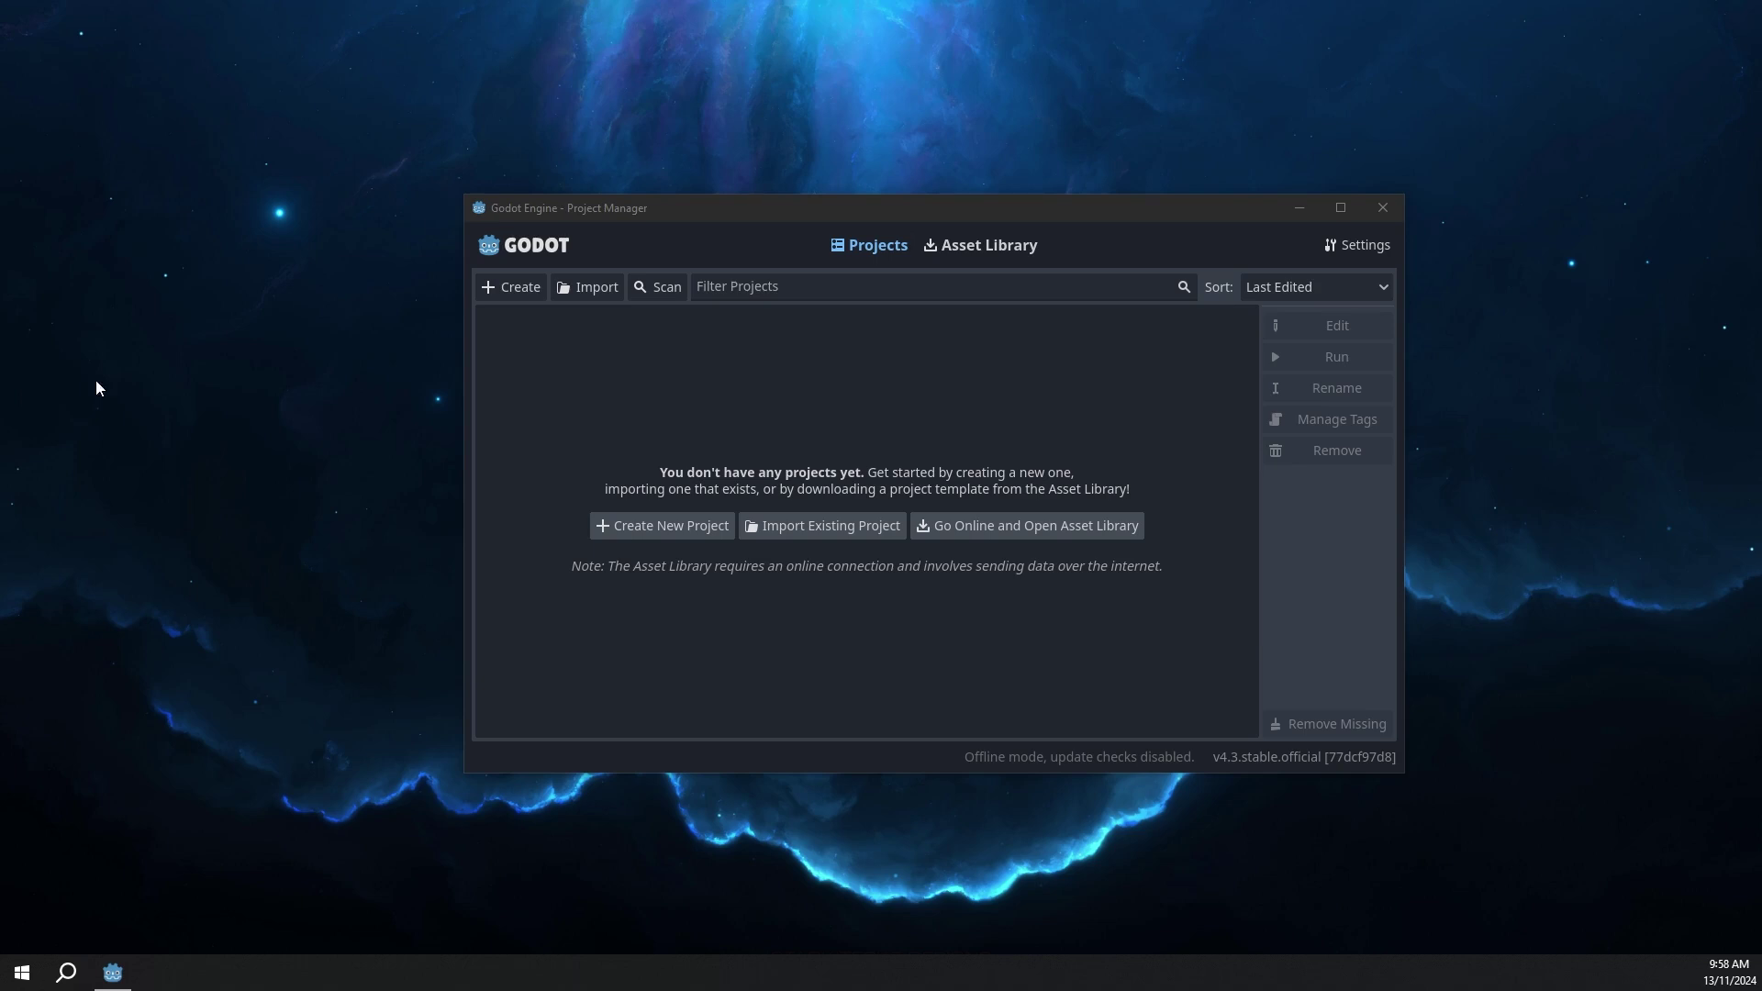
# Step: Start a new project named 'First Game' in Project Manager and check its folder path
pyautogui.click(679, 210)
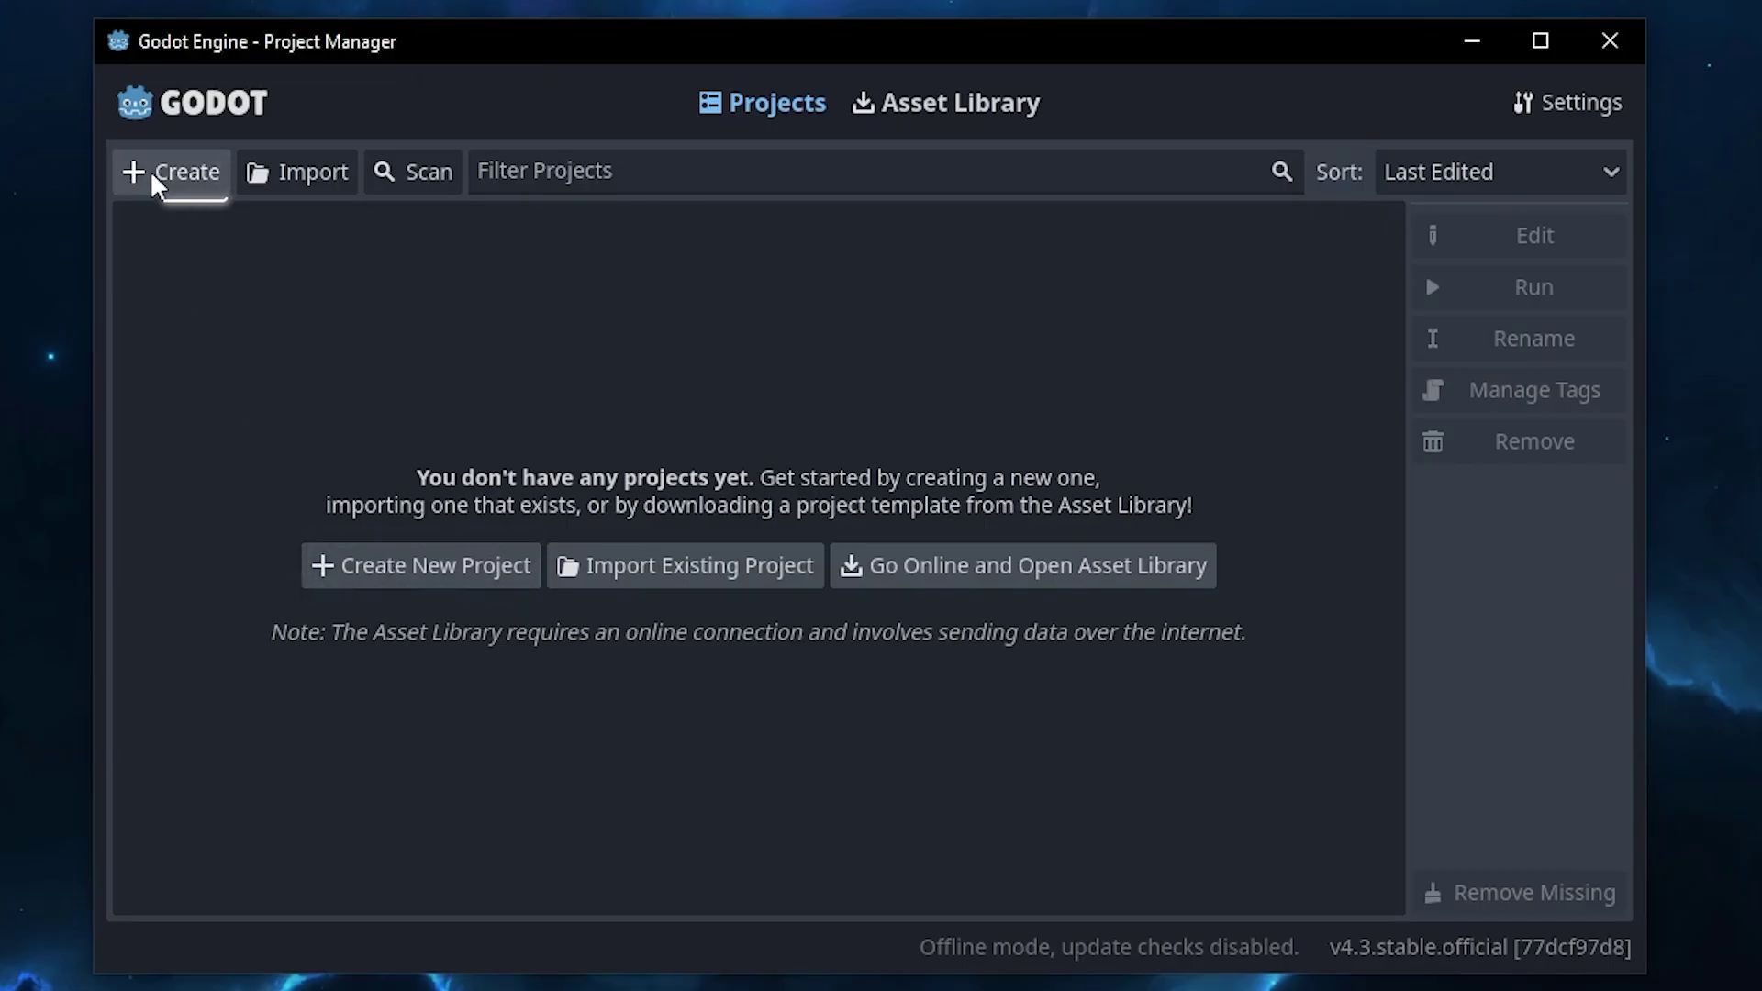
pyautogui.click(378, 560)
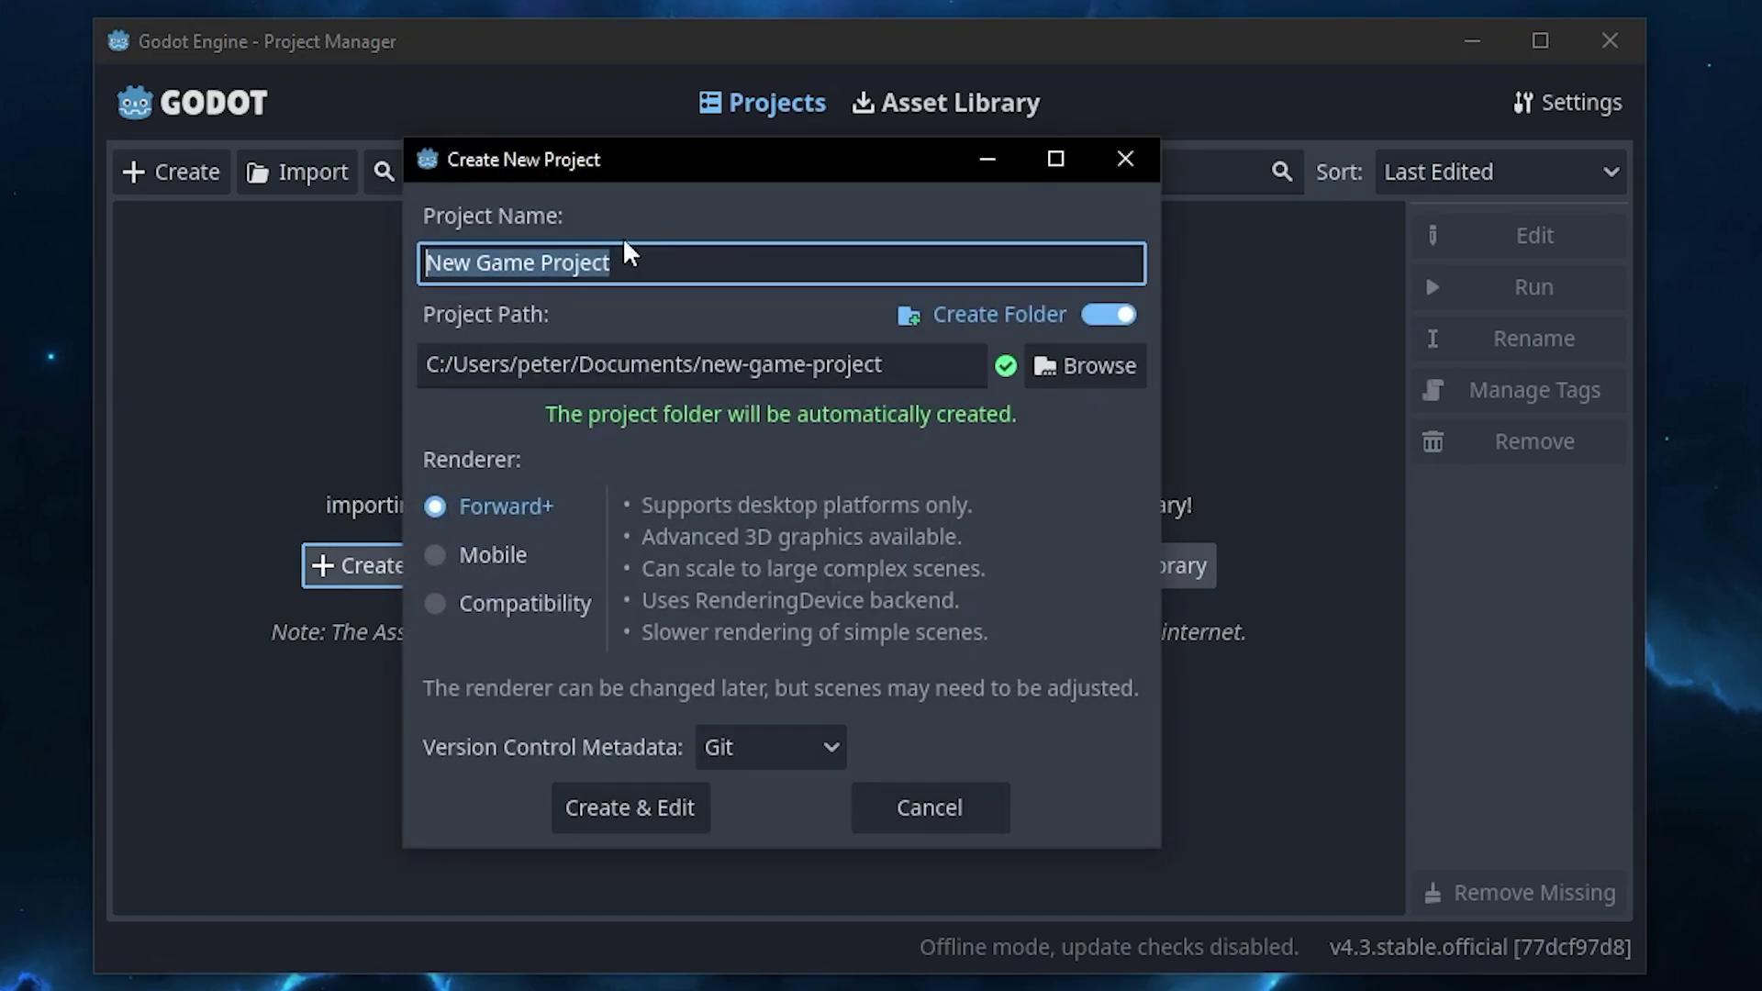
pyautogui.press('BackSpace')
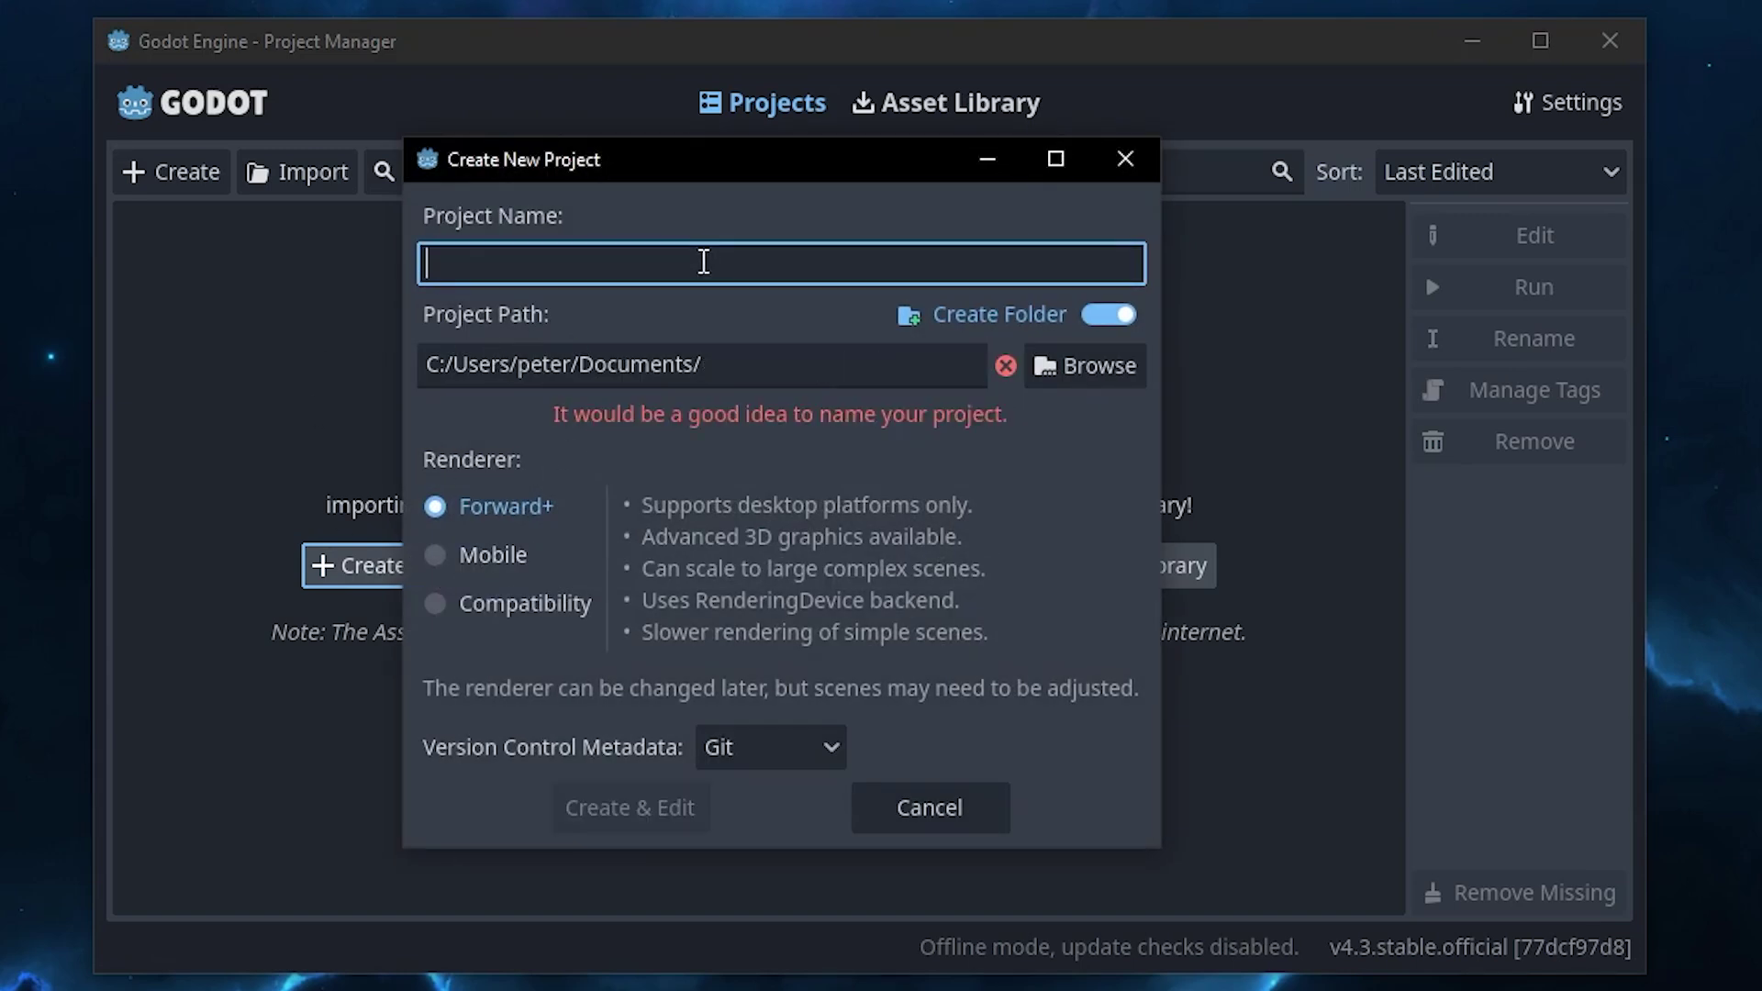
pyautogui.write('First Game')
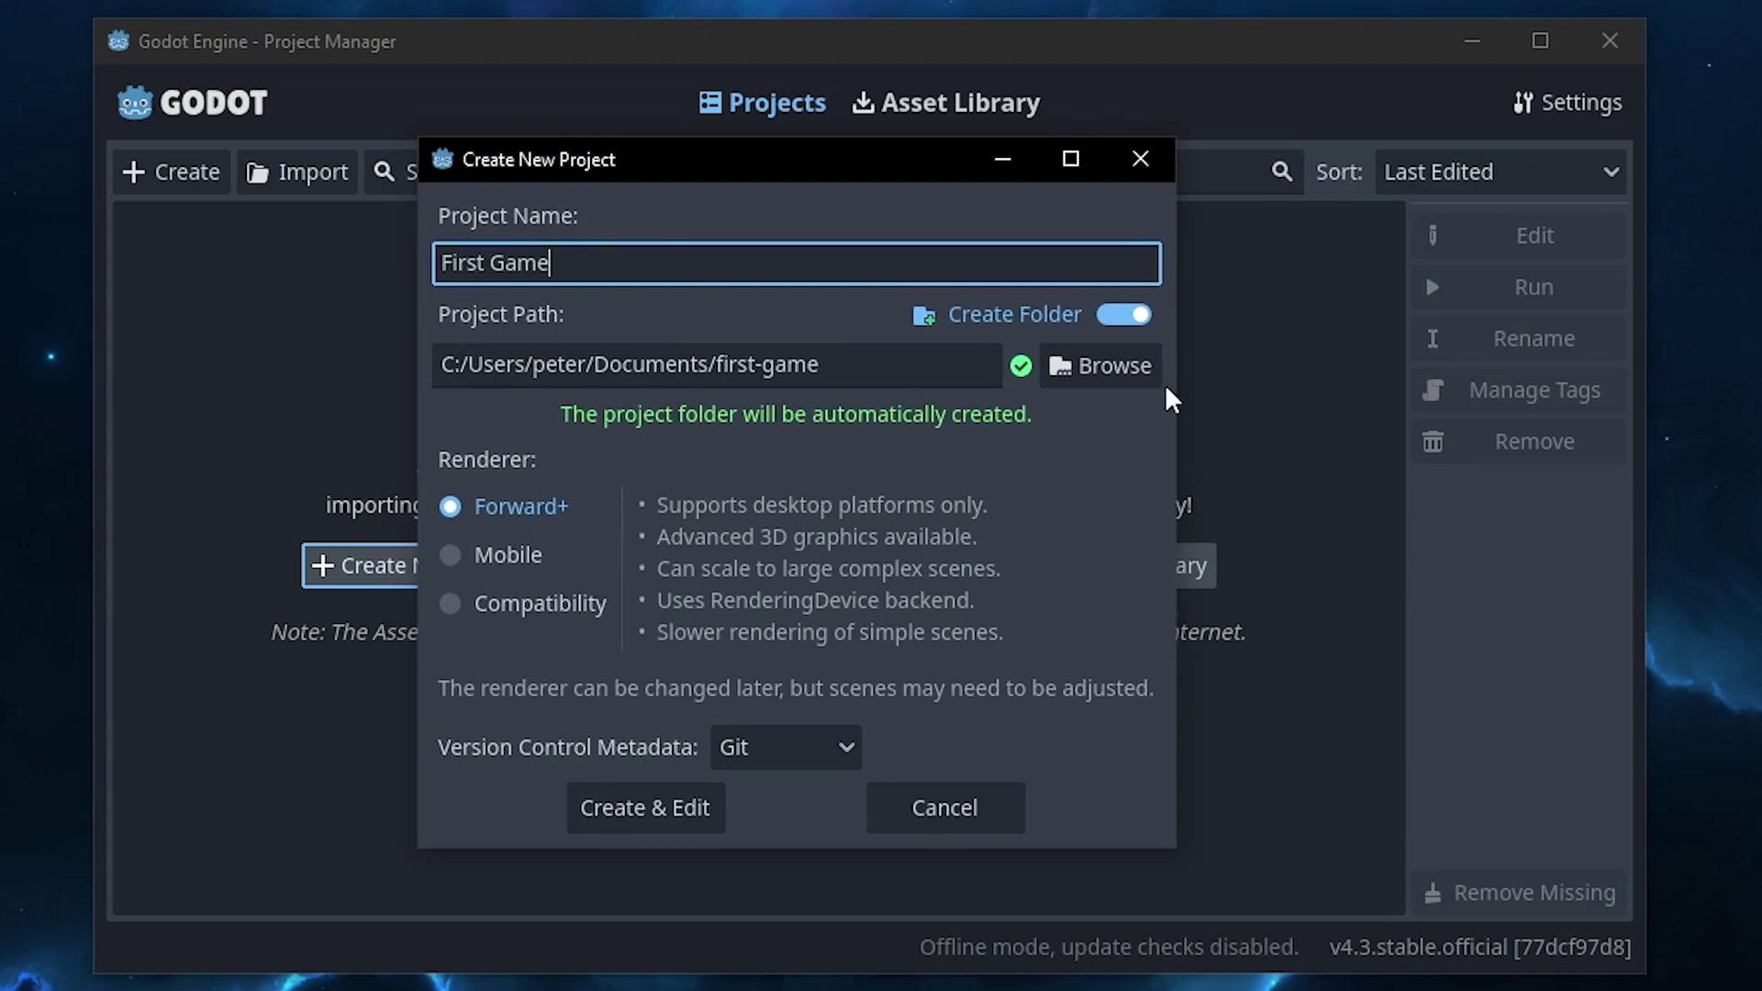
pyautogui.moveTo(996, 364); pyautogui.dragTo(447, 364)
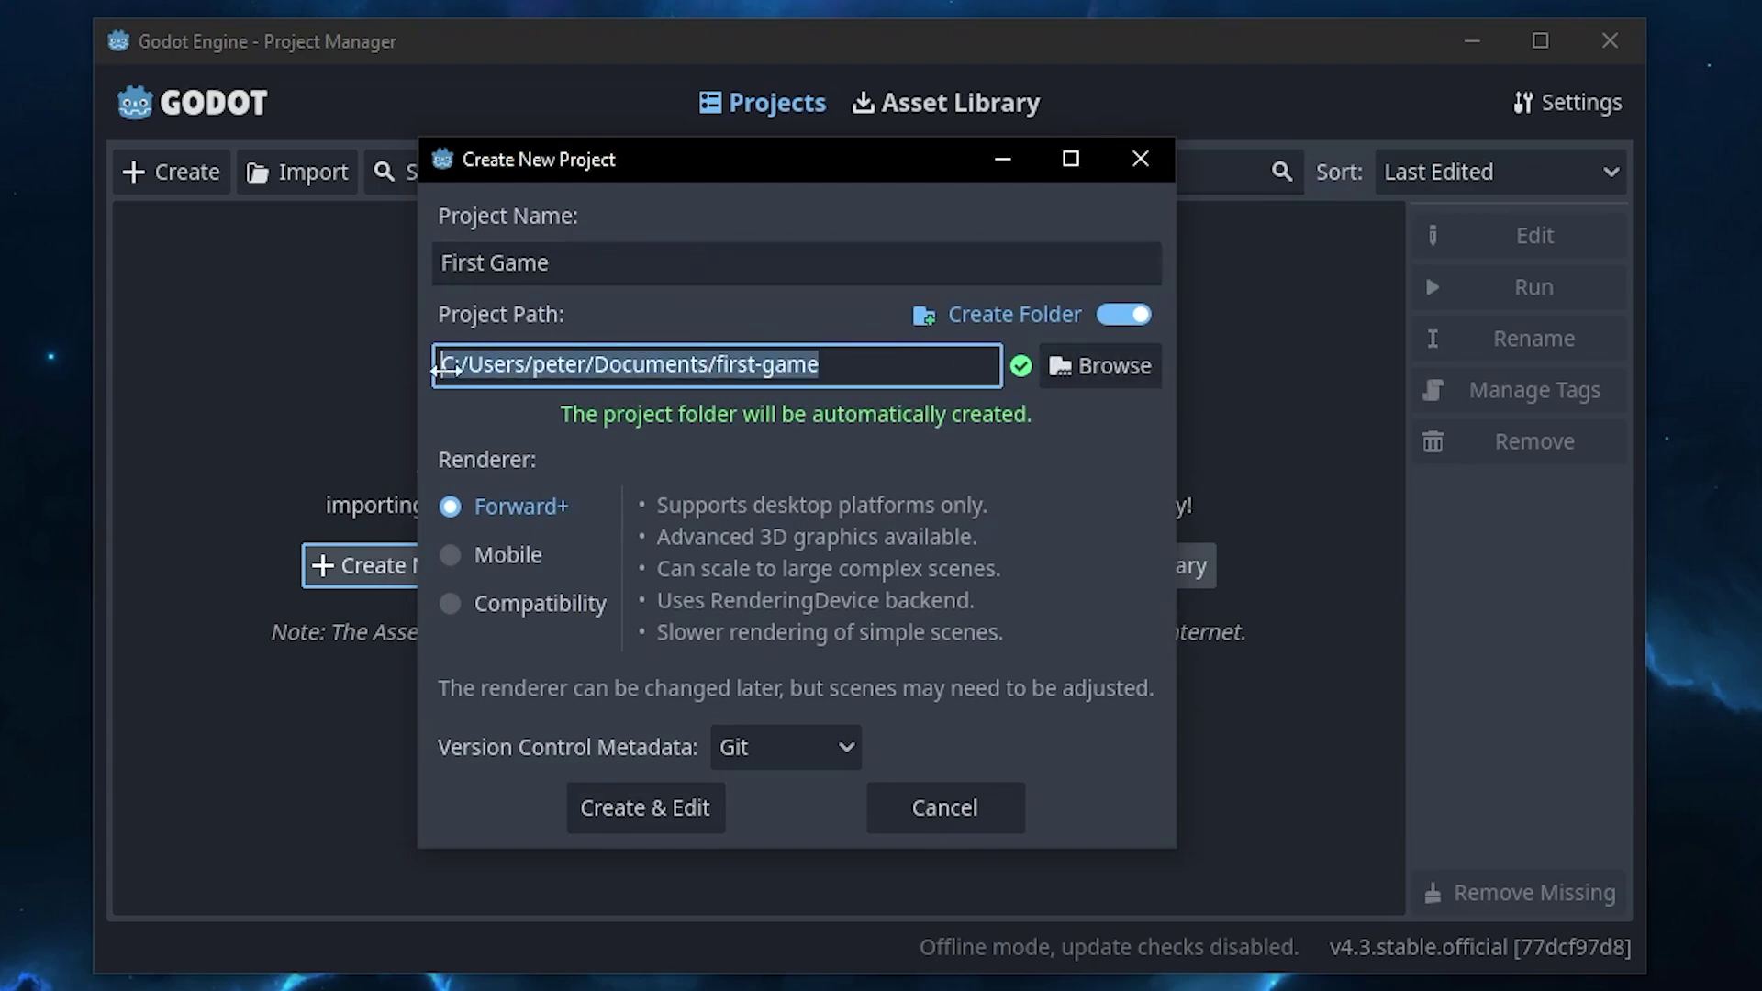
pyautogui.click(1087, 376)
pyautogui.press('Escape')
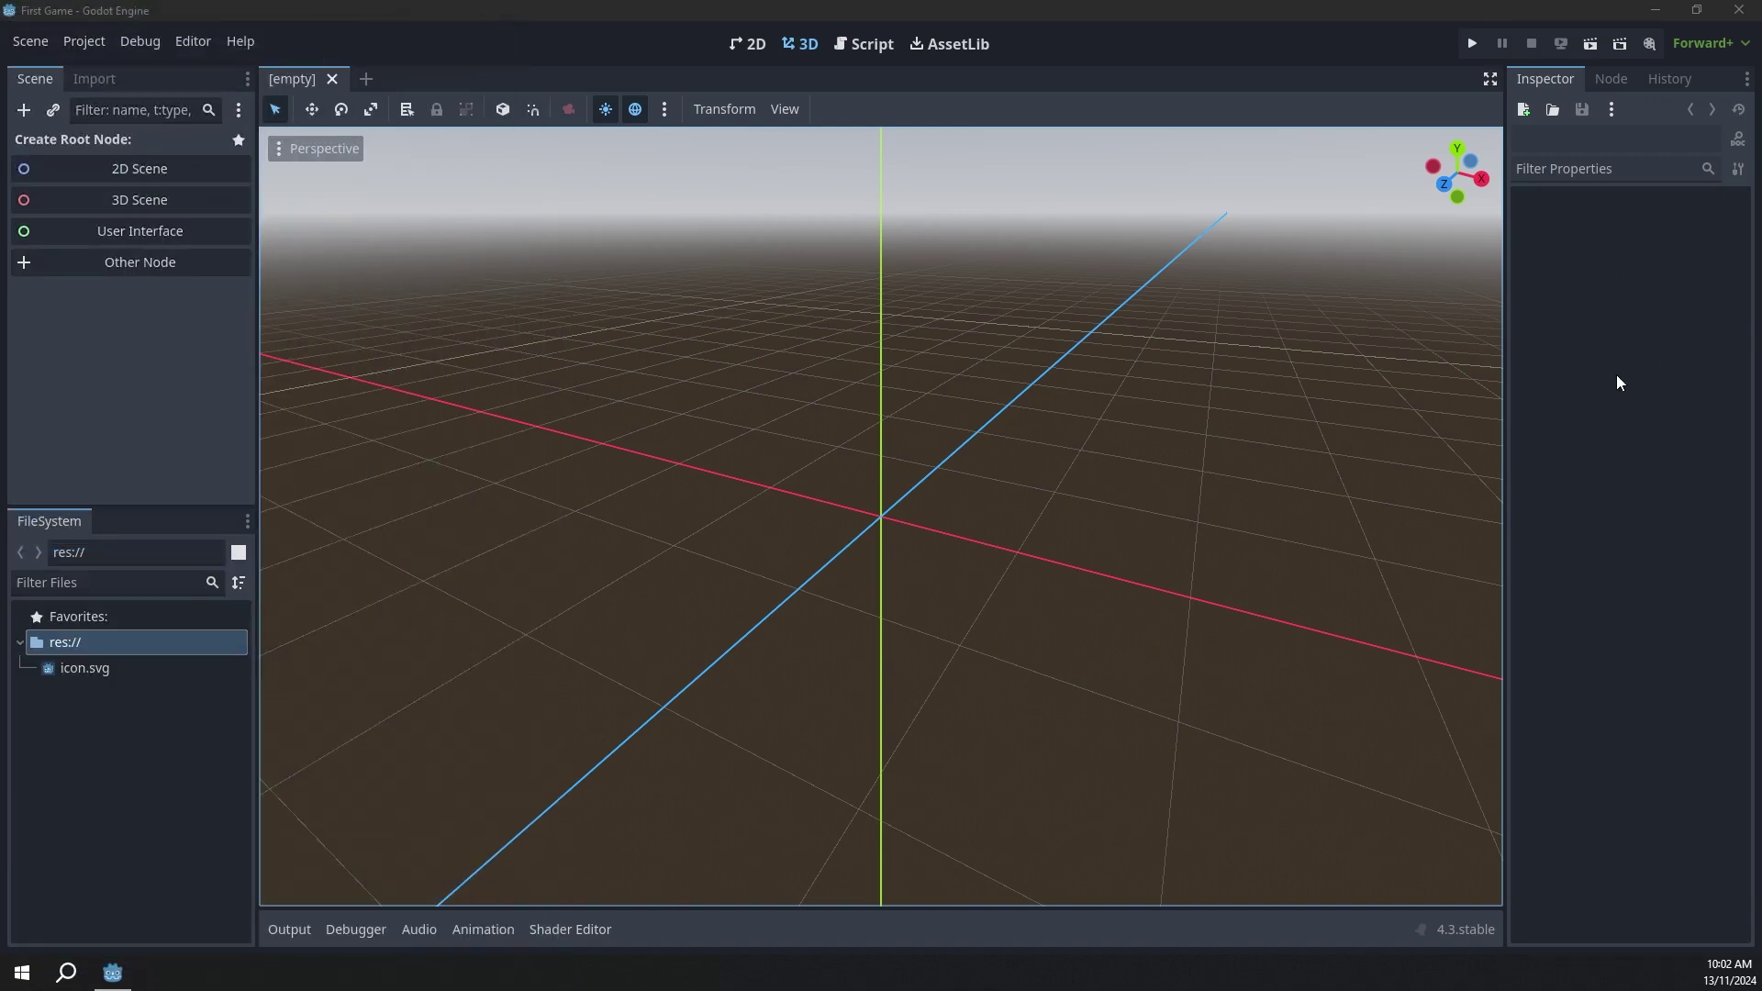
pyautogui.click(1676, 367)
# Step: In File Explorer, inspect the Player, Spike and WorldBlock PNGs inside the Assets folder
pyautogui.press('super+e')
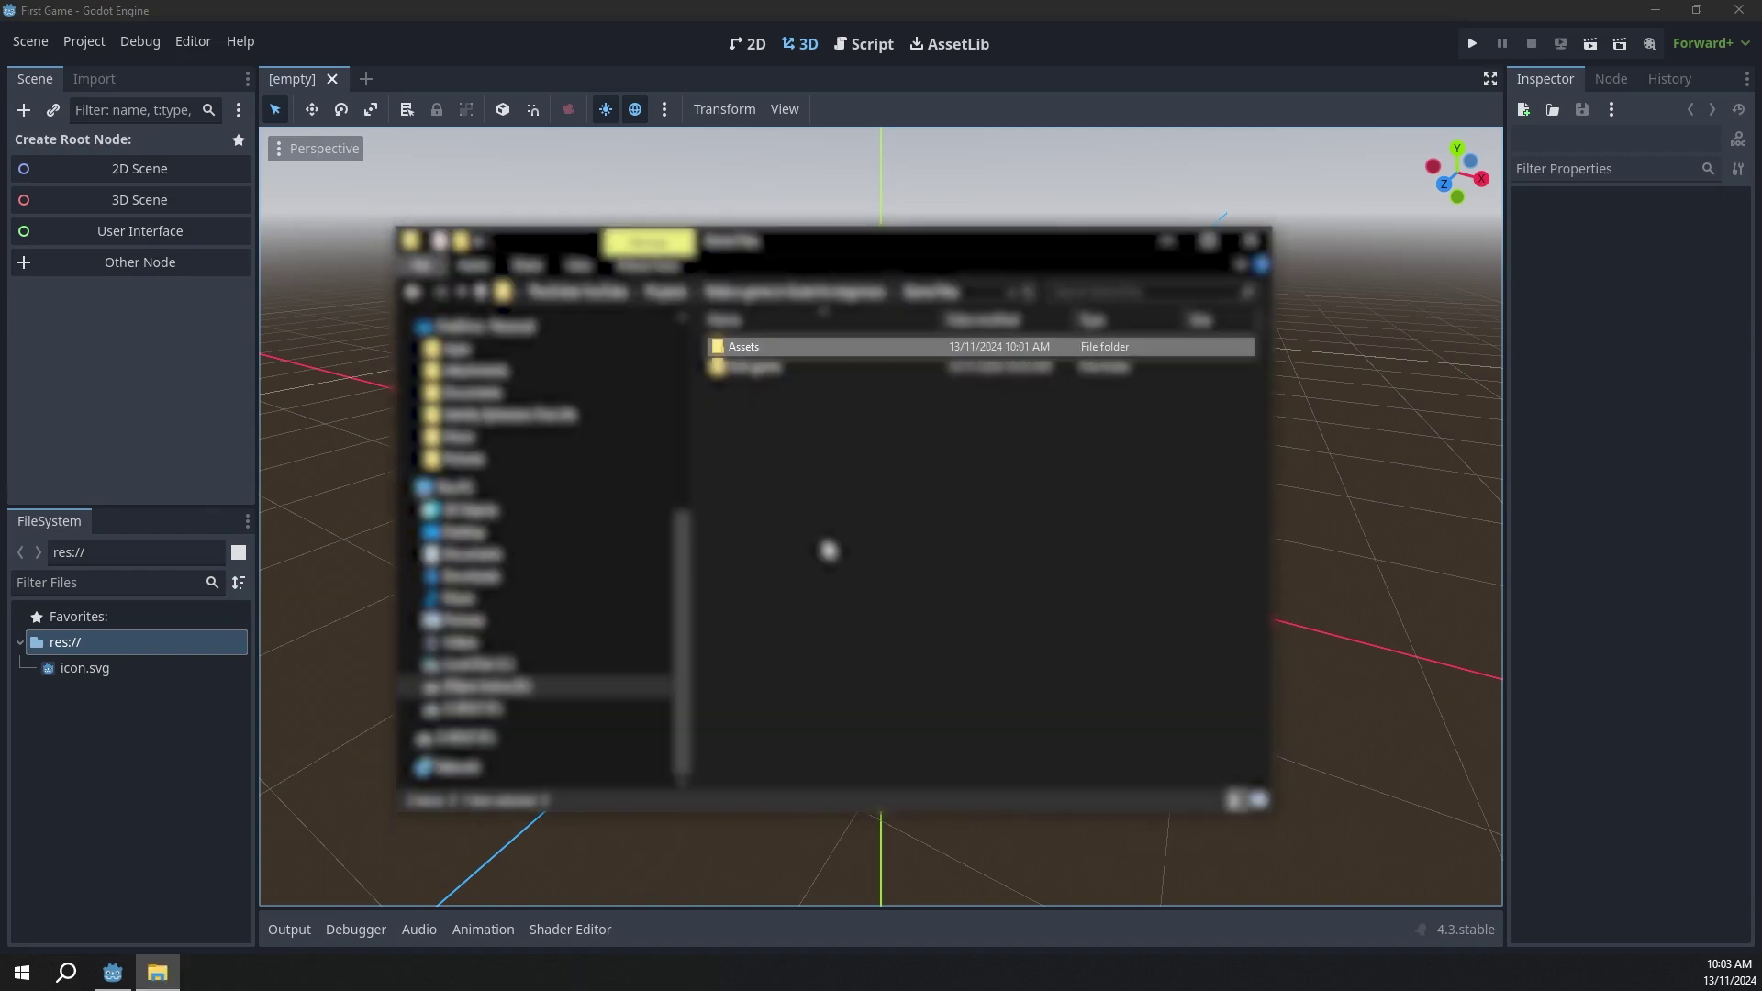
pyautogui.doubleClick(840, 345)
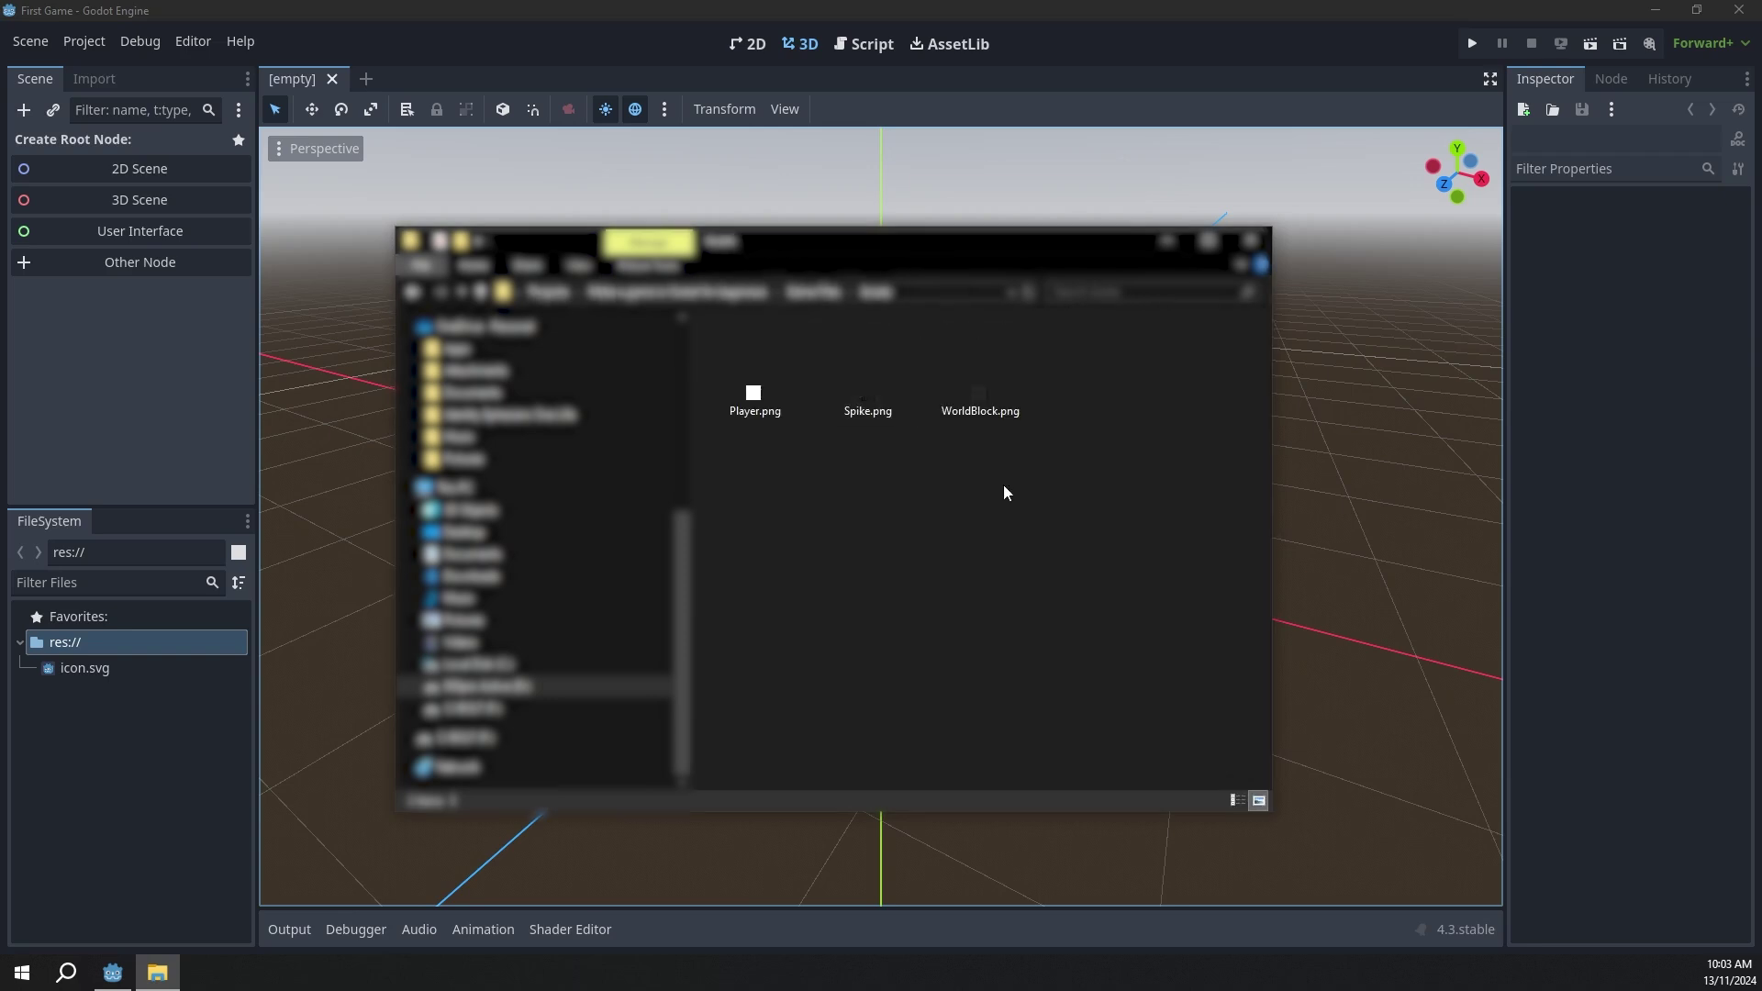
pyautogui.moveTo(1114, 483); pyautogui.dragTo(750, 362)
pyautogui.click(1092, 527)
pyautogui.moveTo(1075, 512); pyautogui.dragTo(755, 326)
pyautogui.click(796, 492)
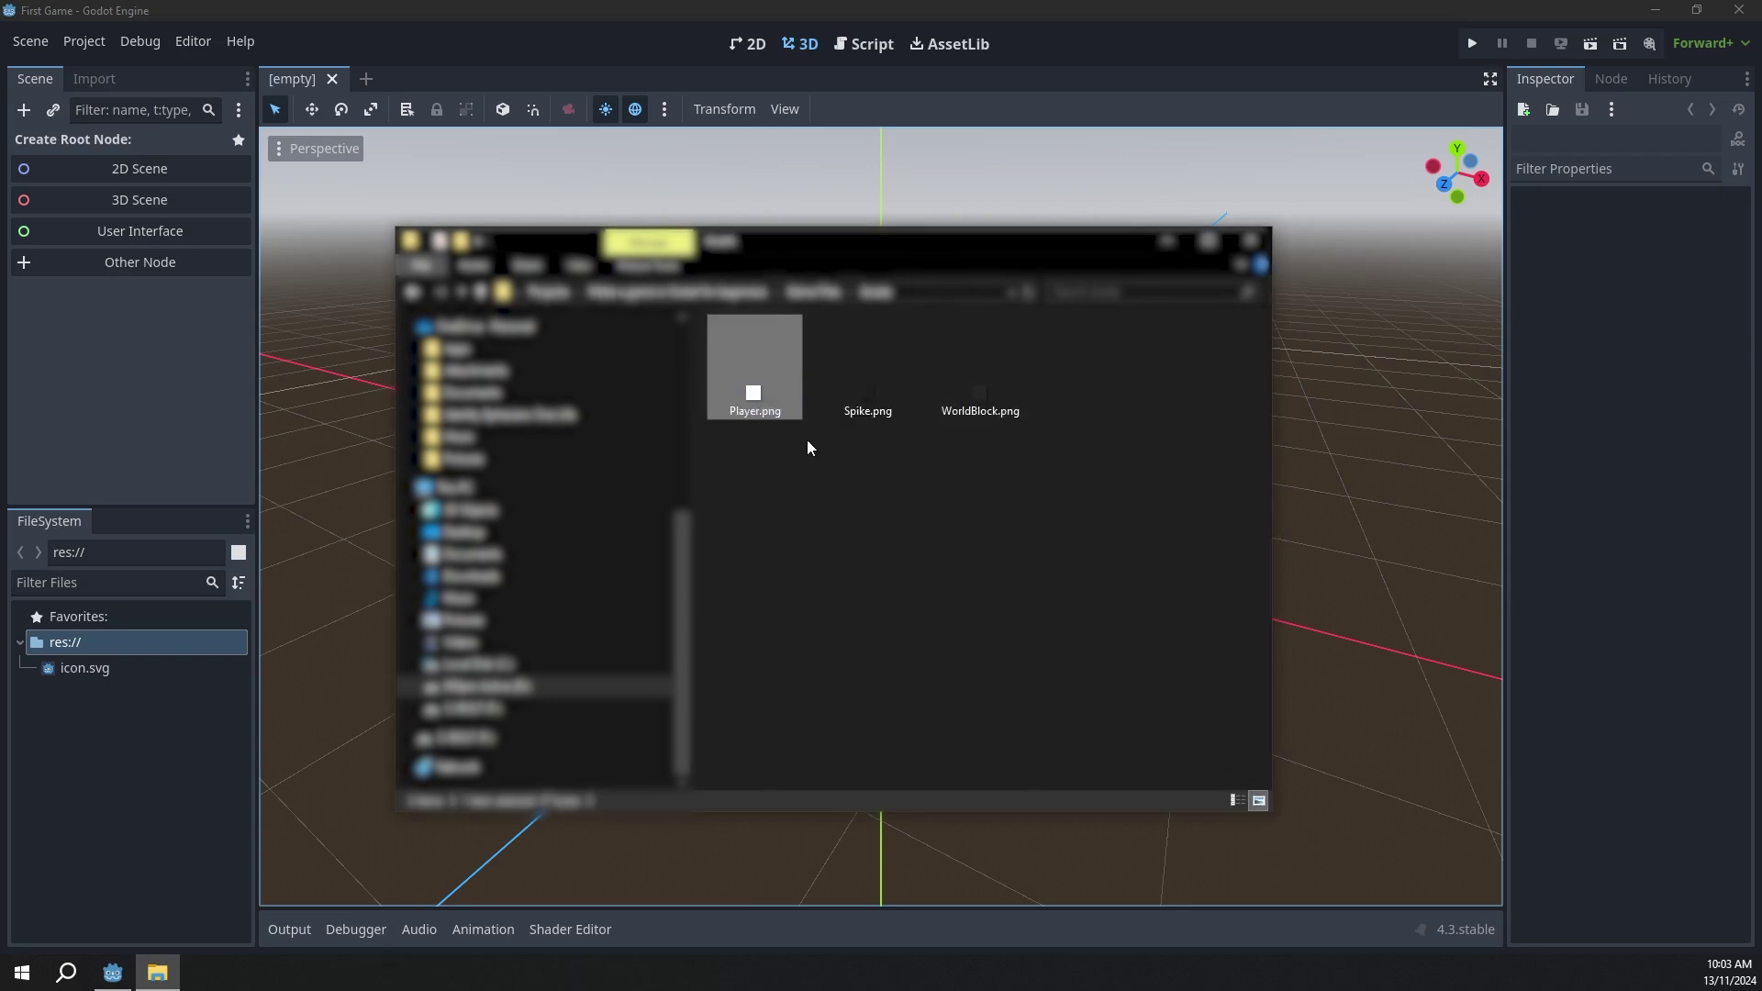
pyautogui.click(1000, 389)
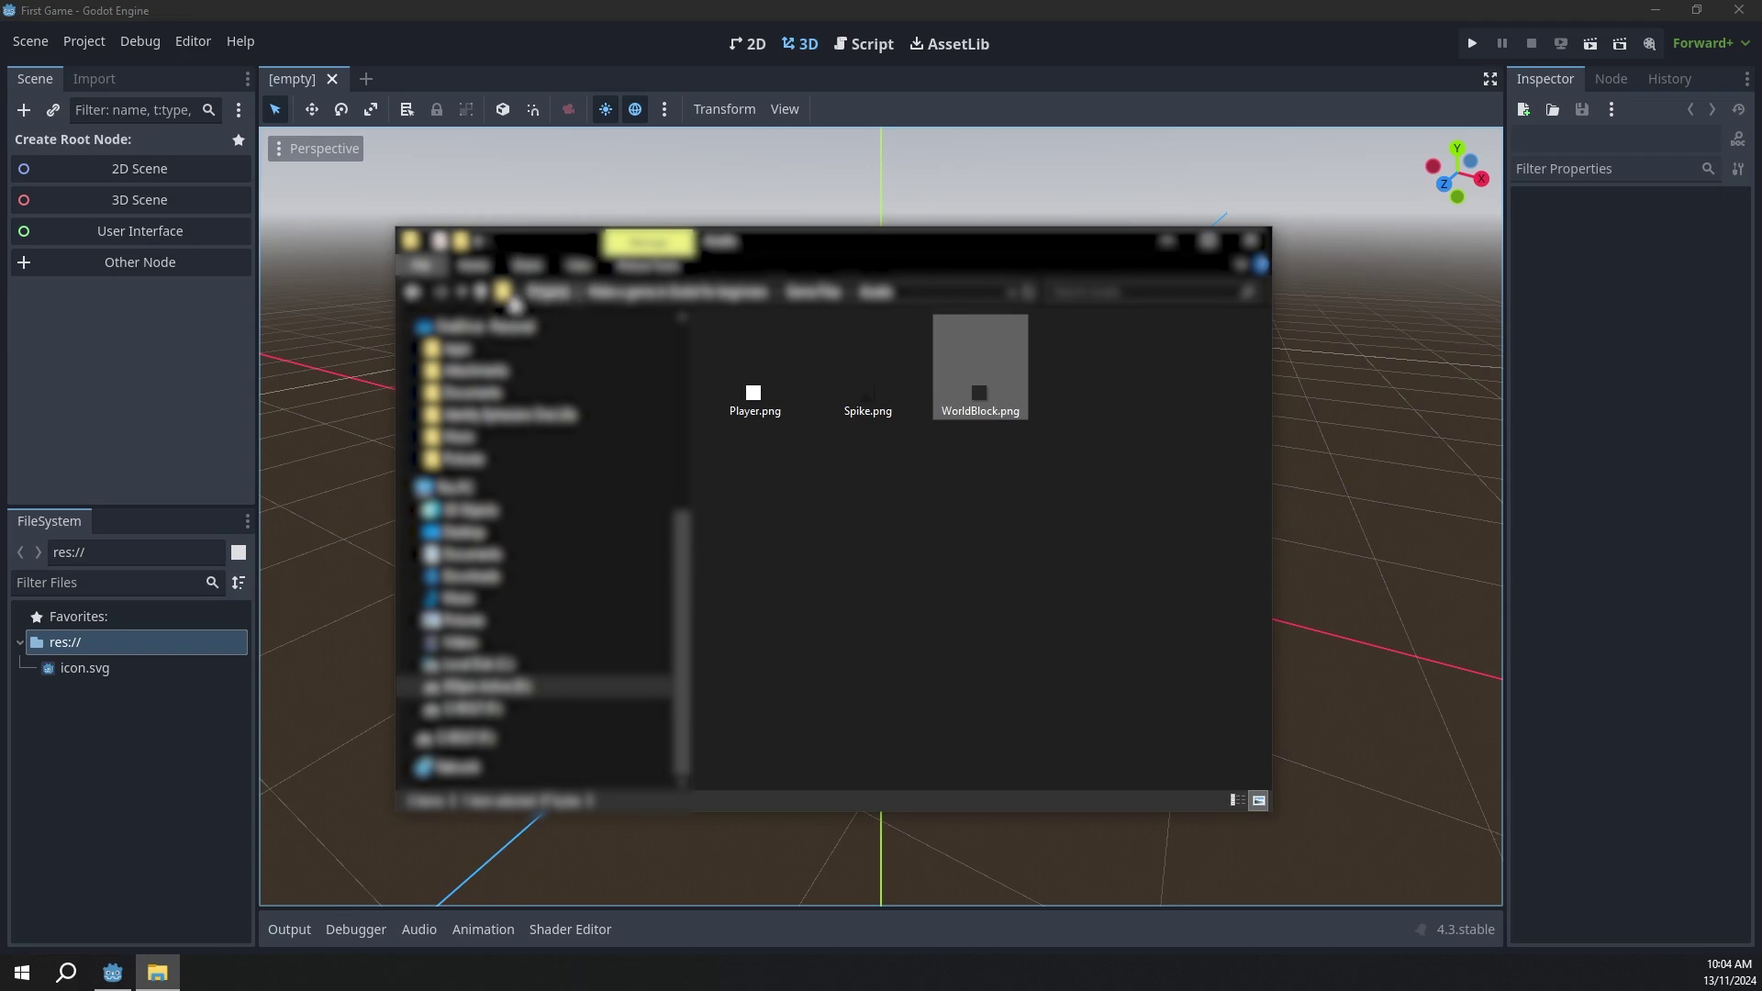
# Step: Drag the Assets folder into Godot's FileSystem dock and check its imported images
pyautogui.click(477, 292)
pyautogui.moveTo(798, 357); pyautogui.dragTo(229, 362)
pyautogui.moveTo(173, 697); pyautogui.dragTo(174, 698)
pyautogui.click(112, 668)
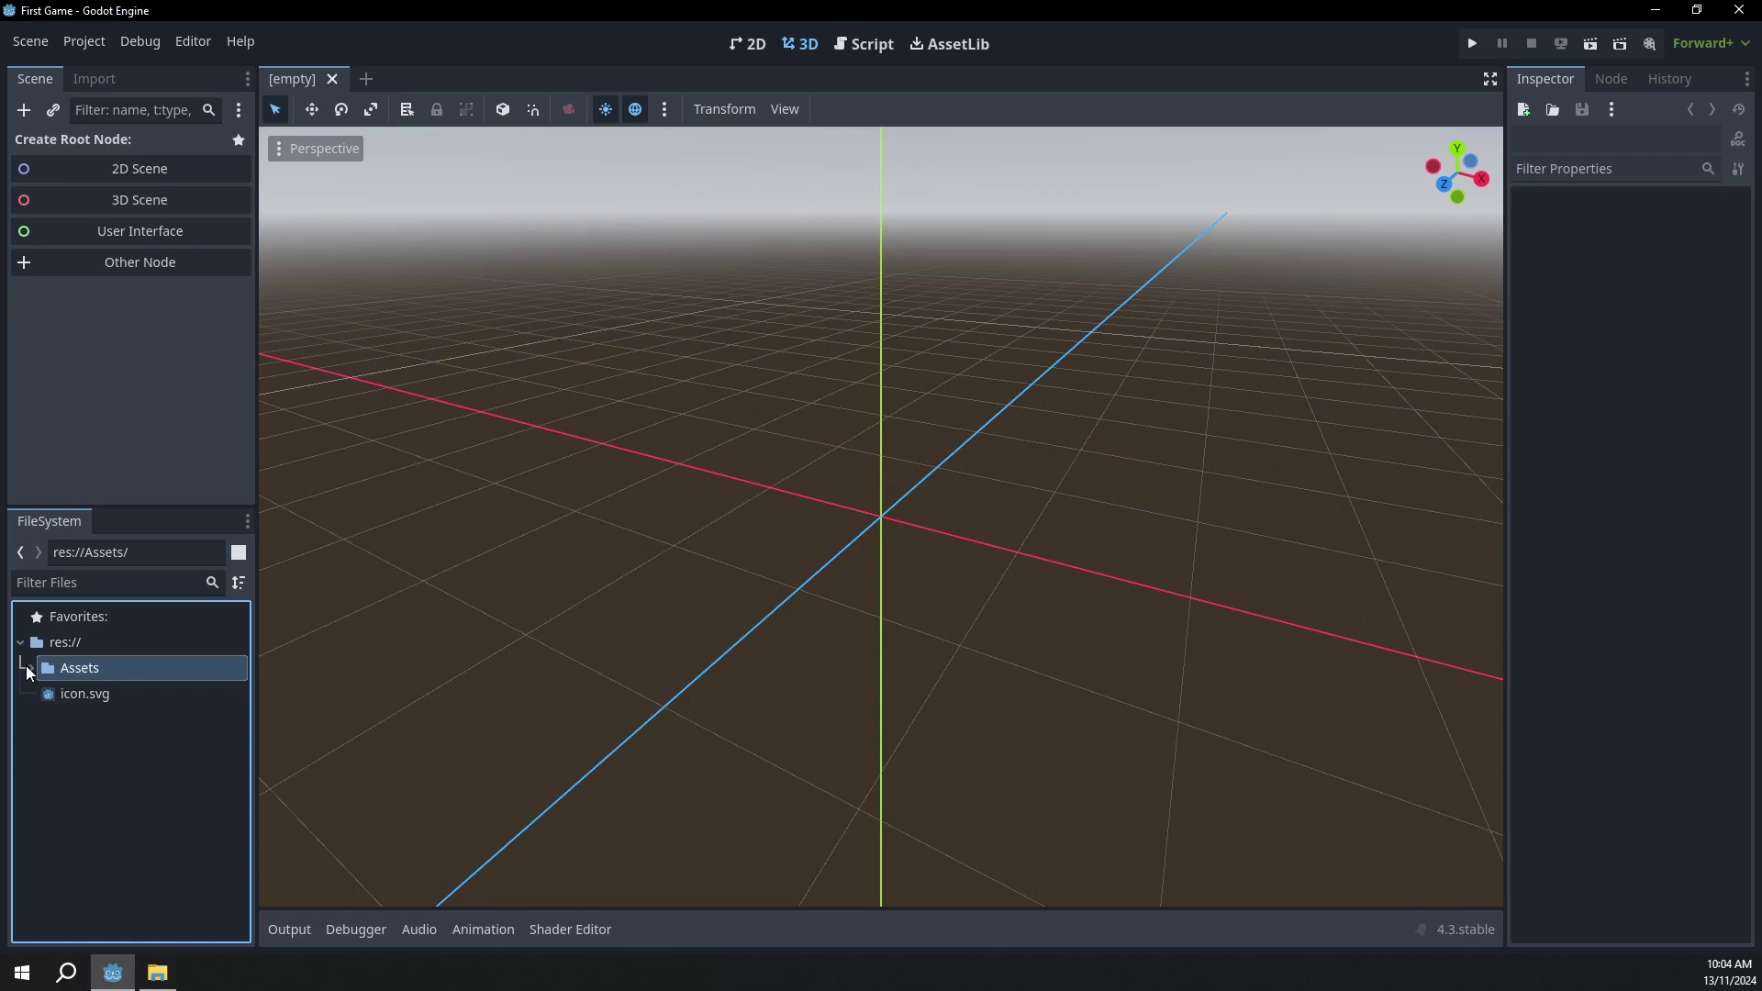
pyautogui.click(31, 668)
pyautogui.click(91, 694)
pyautogui.click(95, 720)
# Step: Review the imported images, then switch the editor to the 2D workspace
pyautogui.click(96, 745)
pyautogui.click(90, 693)
pyautogui.click(30, 668)
pyautogui.click(183, 643)
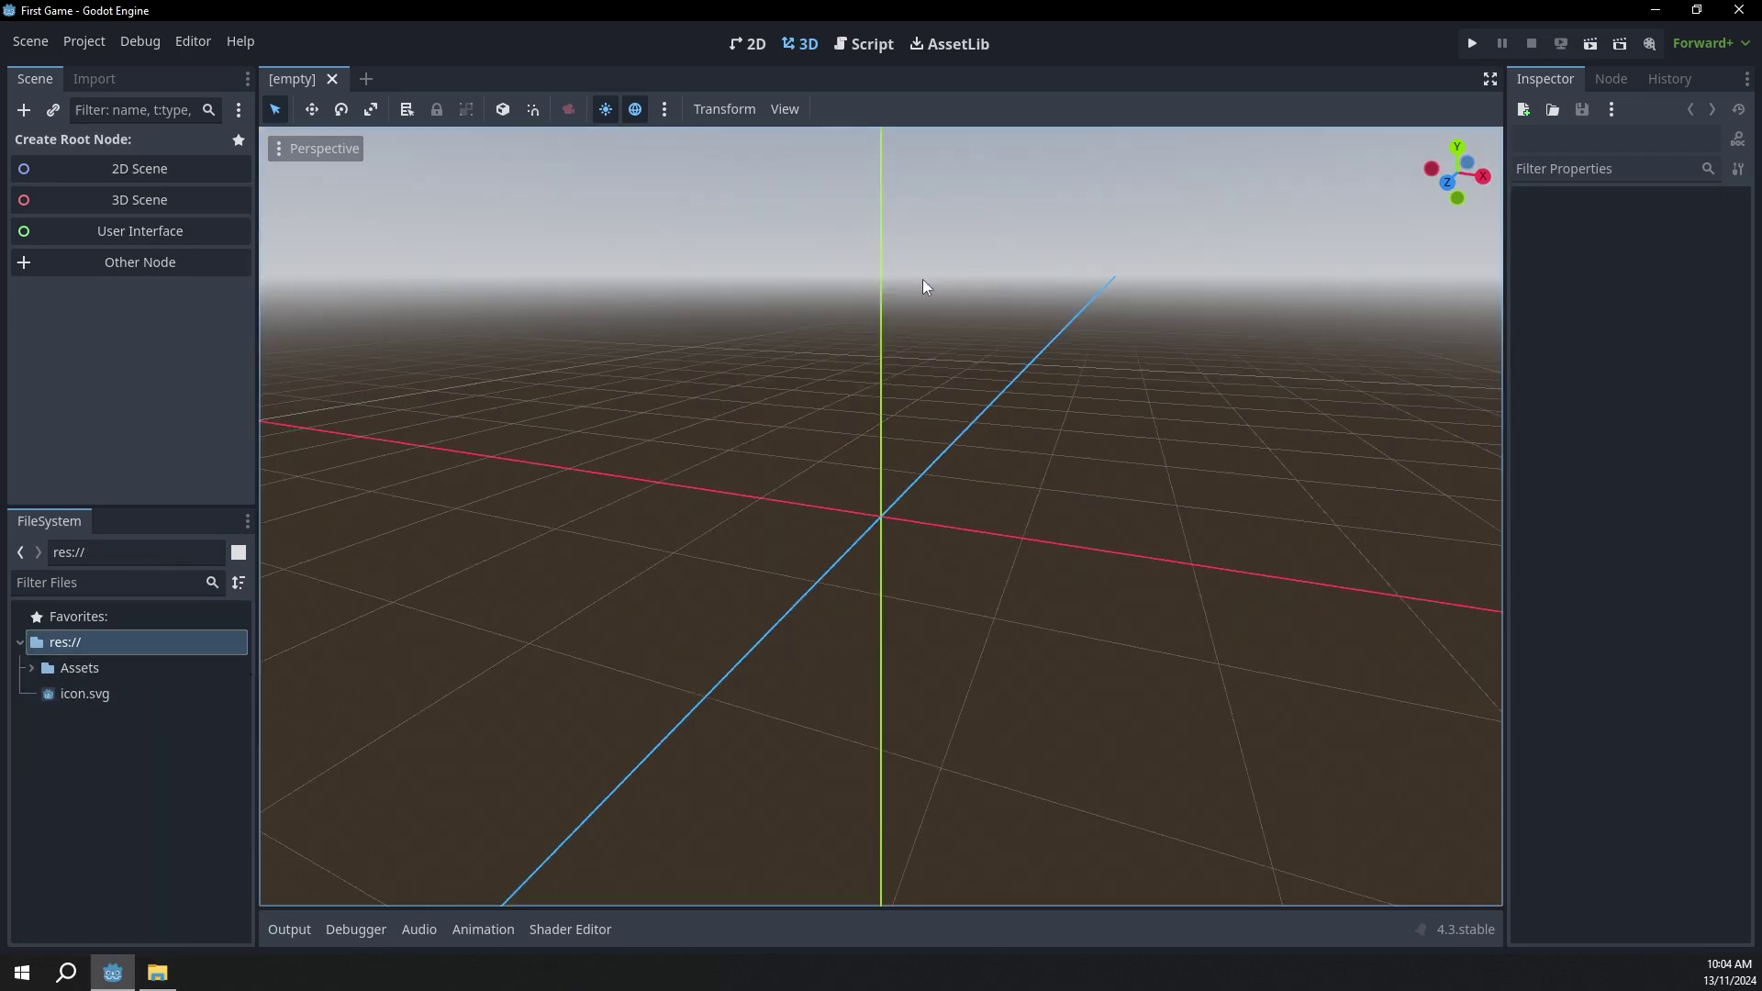
pyautogui.moveTo(701, 368)
pyautogui.mouseDown(button='middle')
pyautogui.moveTo(786, 408)
pyautogui.moveTo(688, 375)
pyautogui.mouseUp(button='middle')
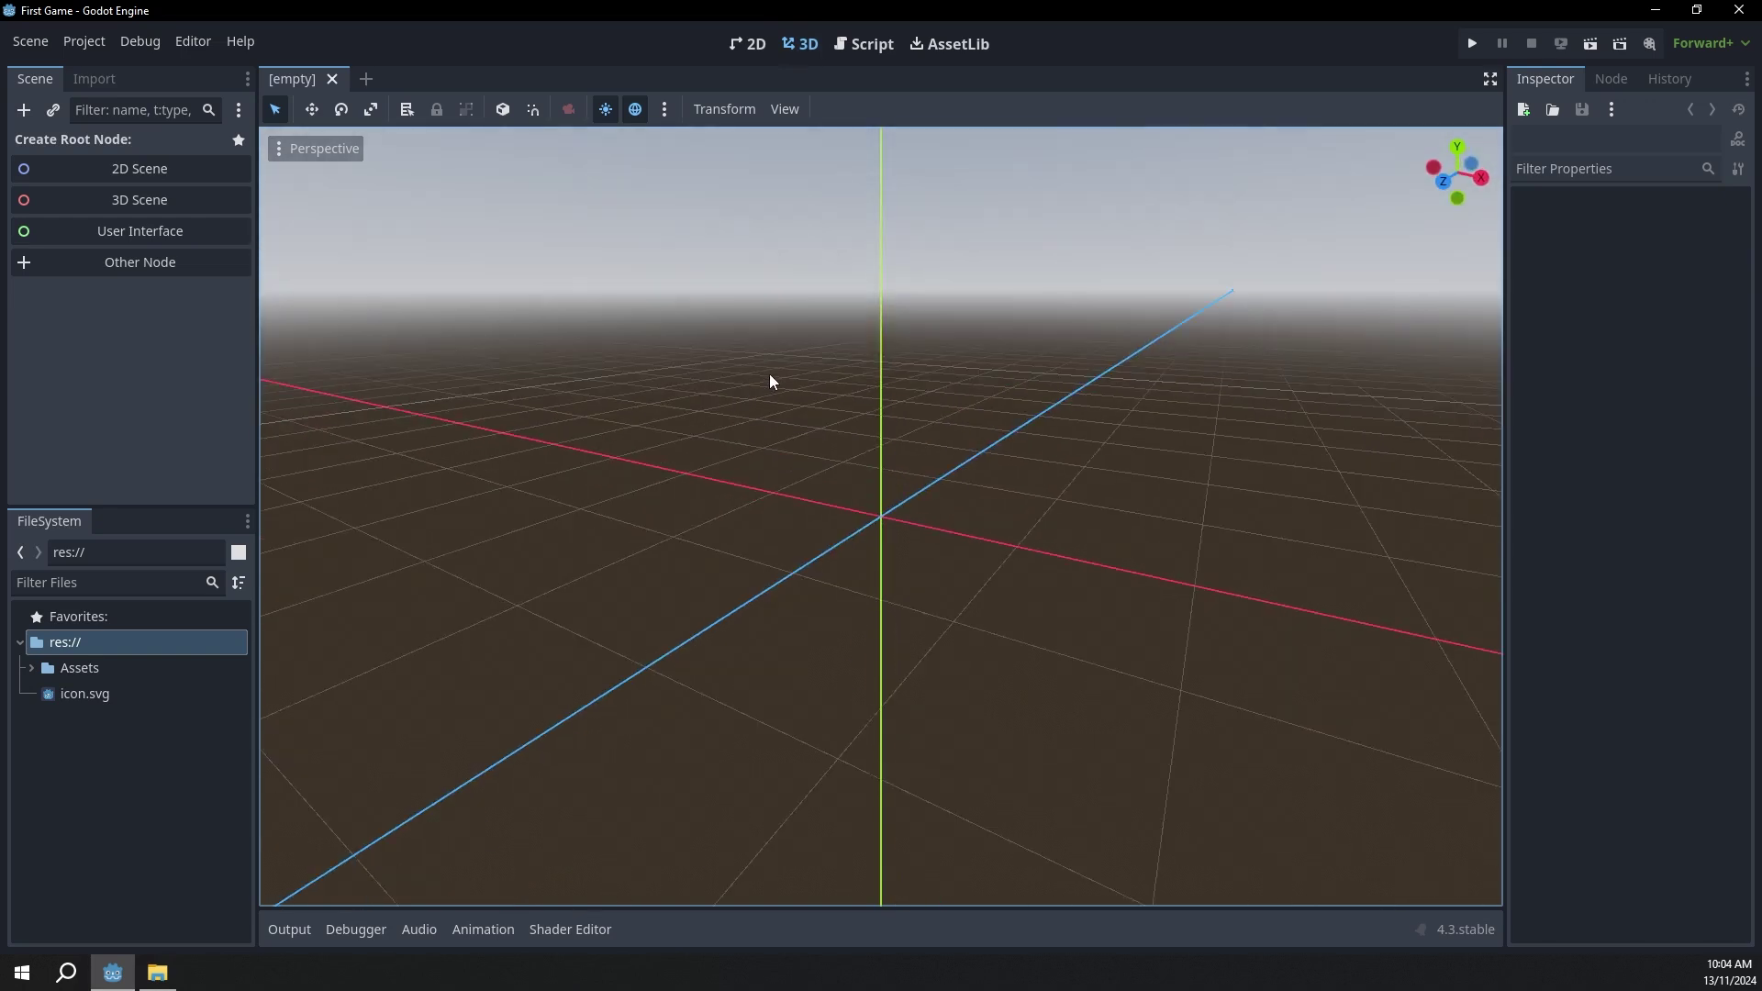
pyautogui.click(750, 44)
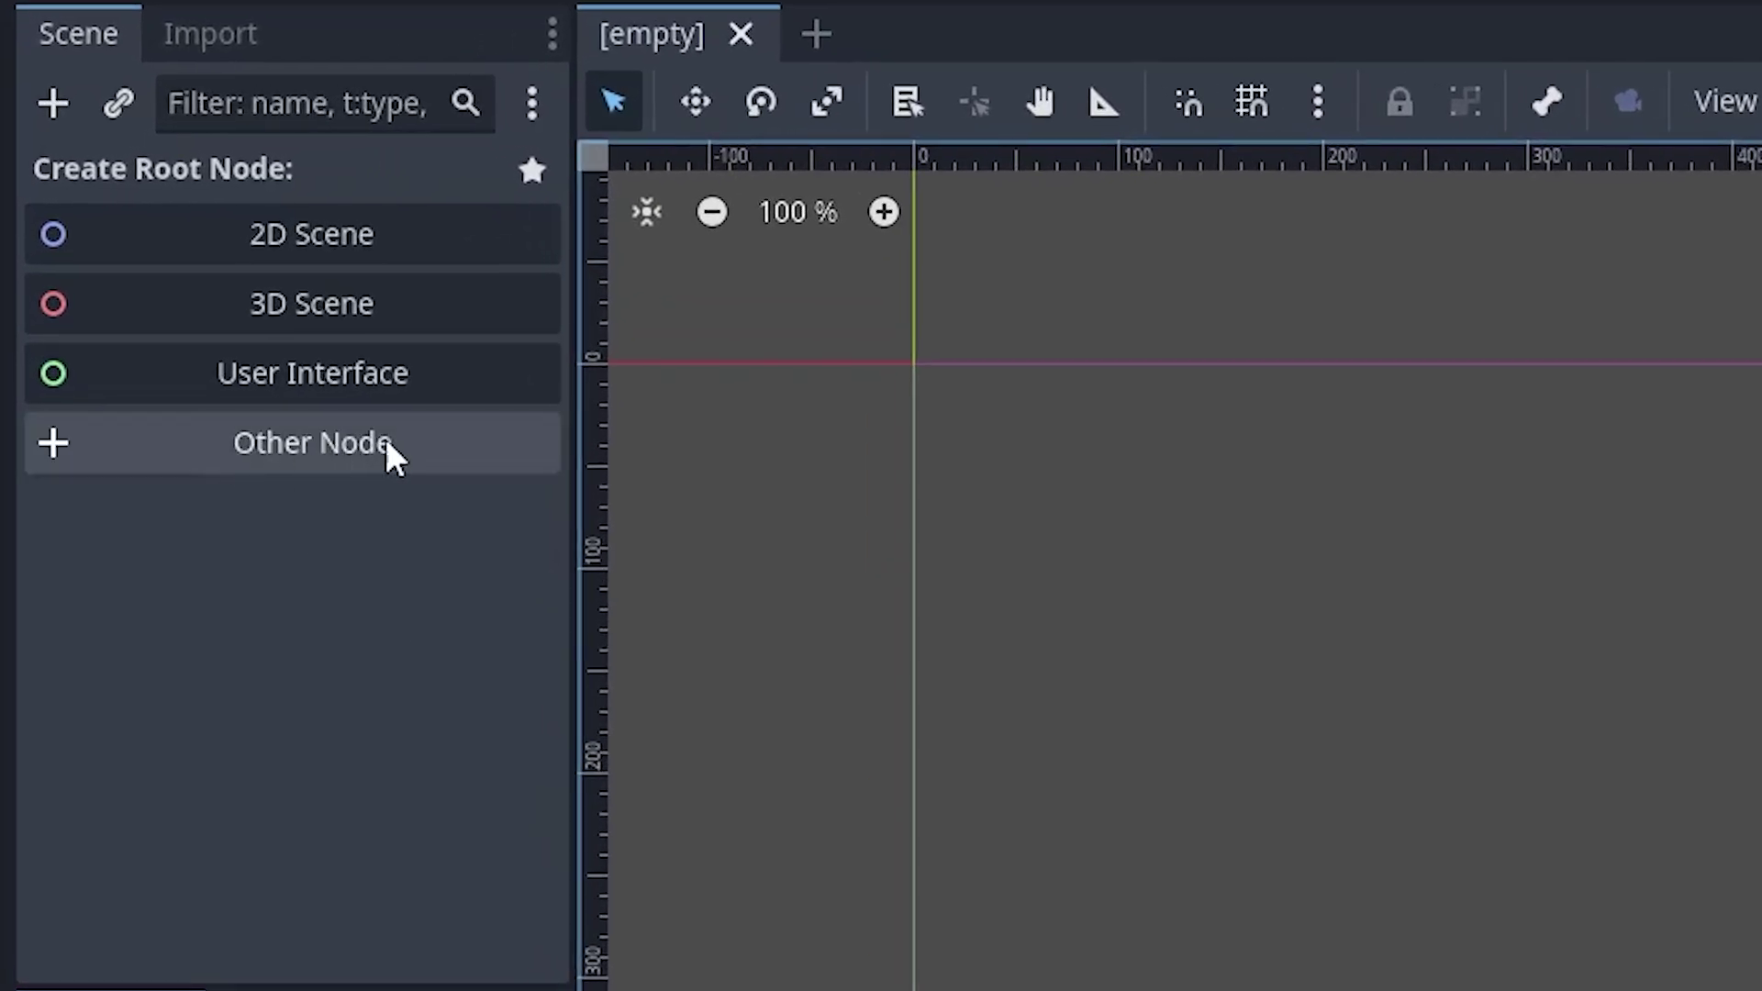
# Step: Create a CharacterBody2D root node via Other Node and dismiss its missing-shape warning
pyautogui.click(385, 440)
pyautogui.write('cha')
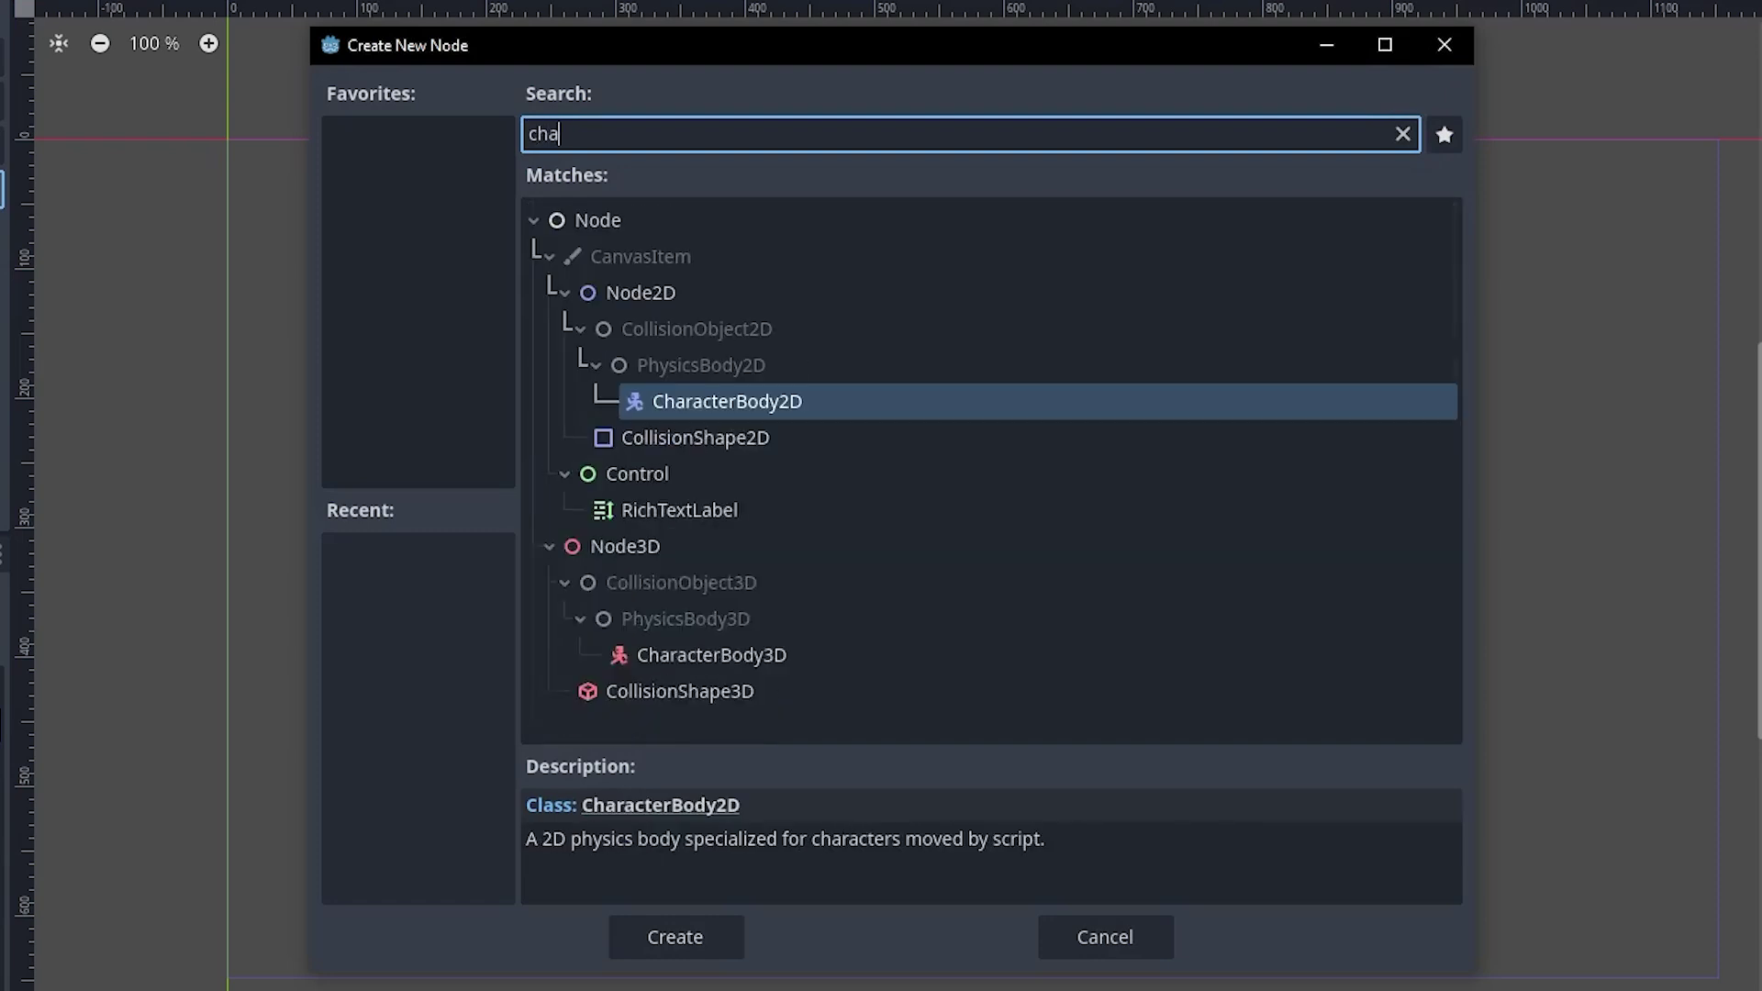
pyautogui.write('racter')
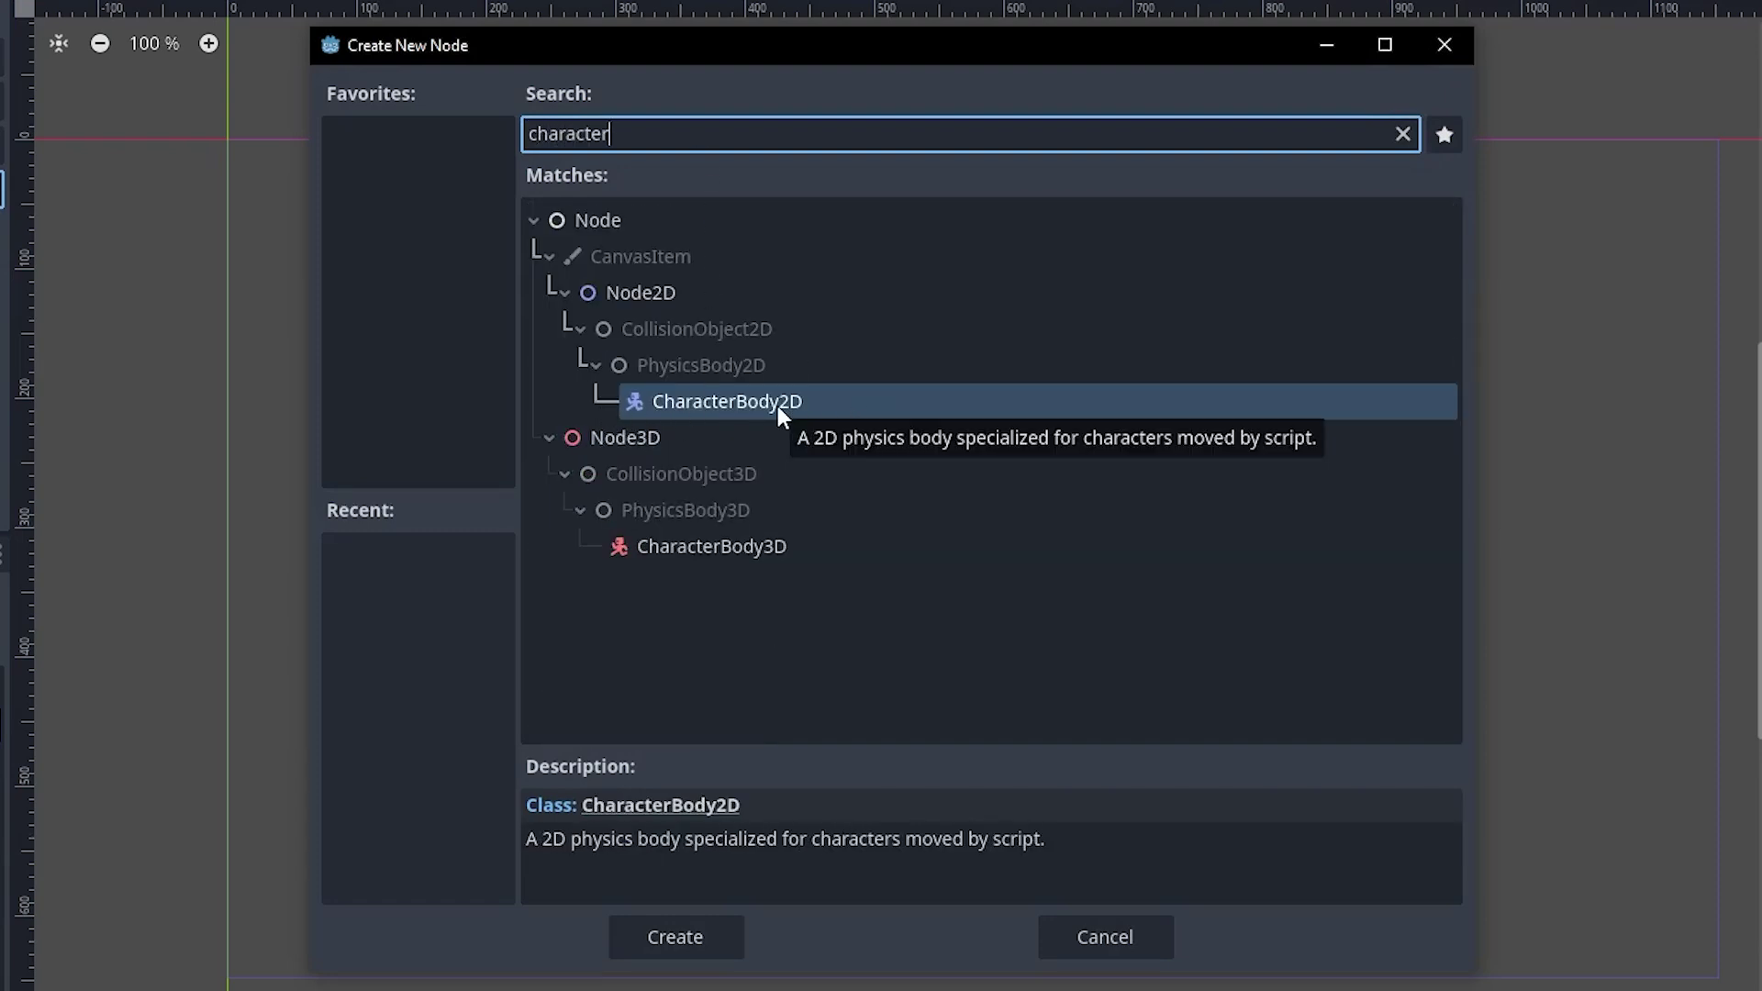
pyautogui.click(829, 399)
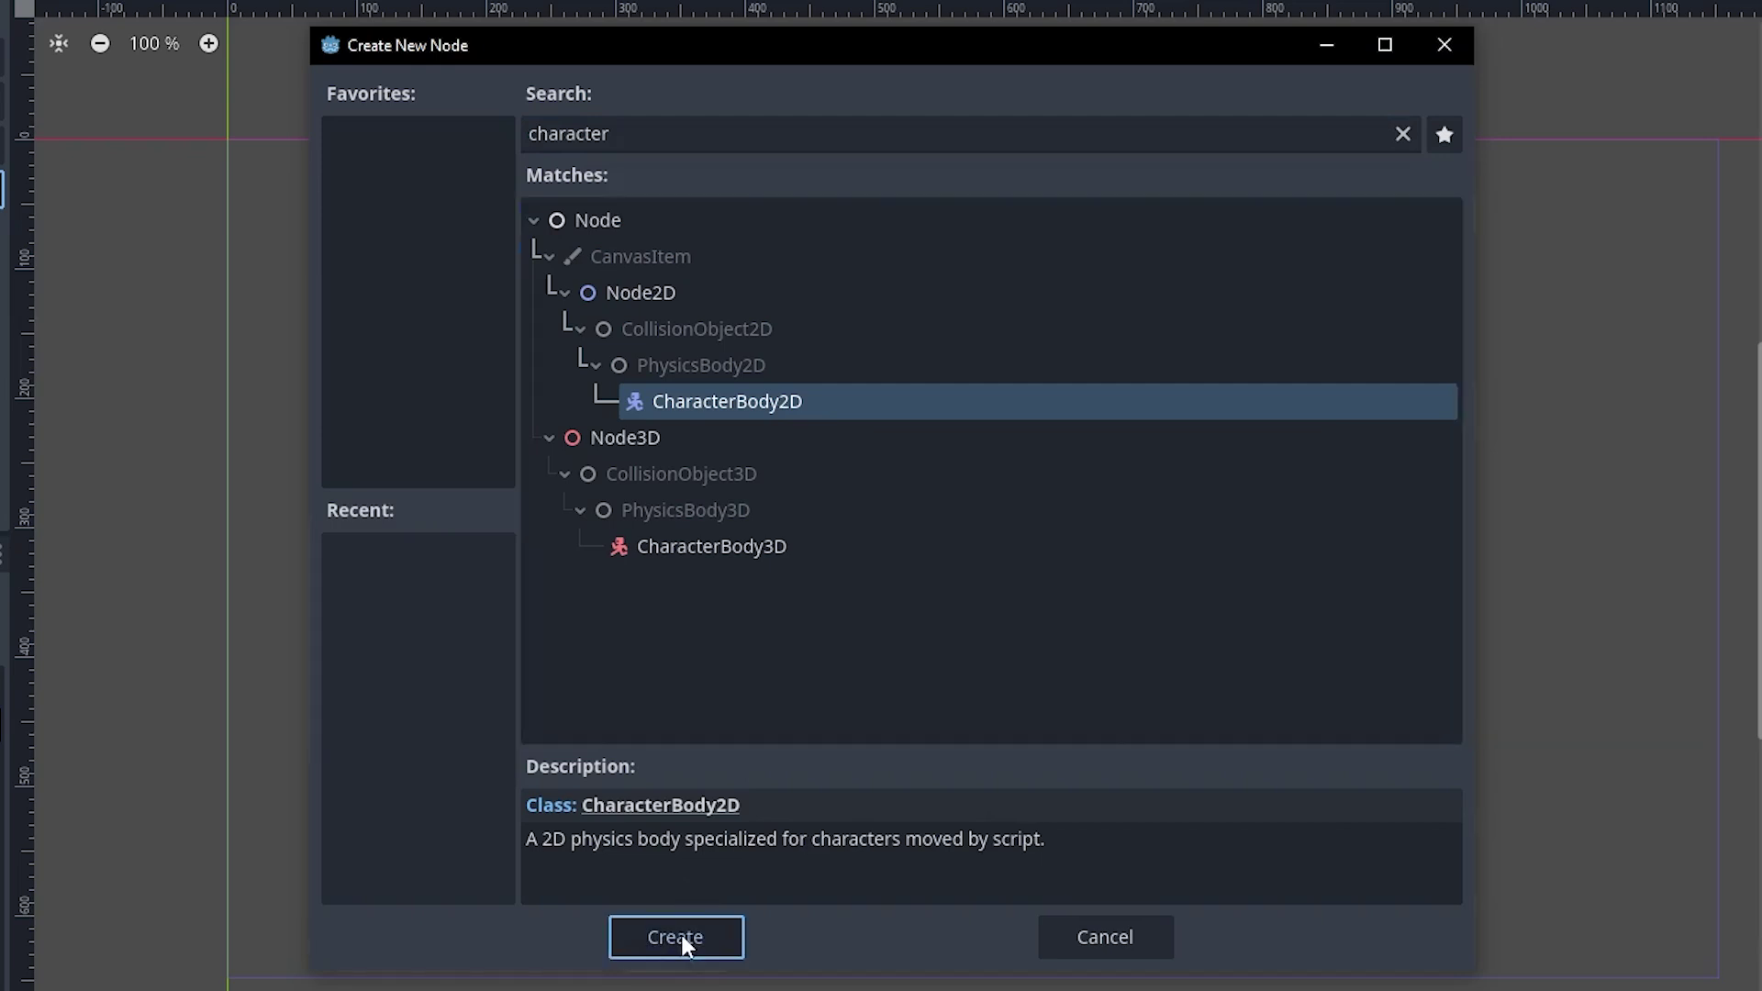
pyautogui.click(681, 934)
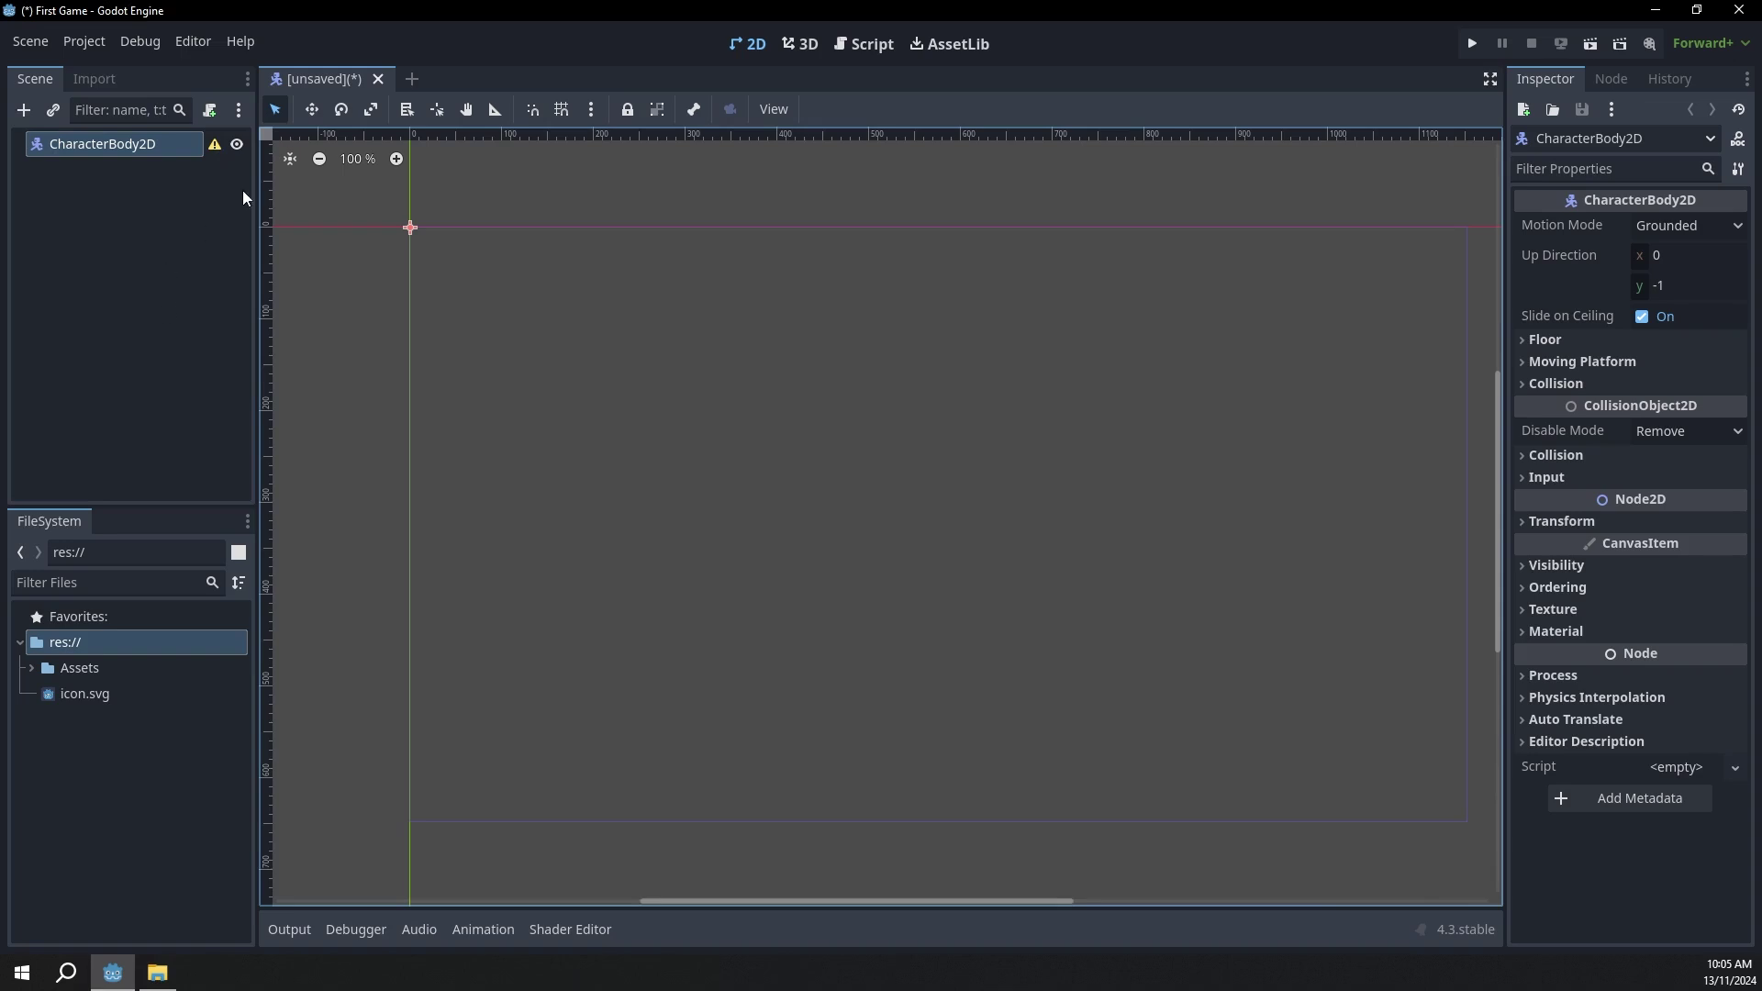
pyautogui.click(213, 145)
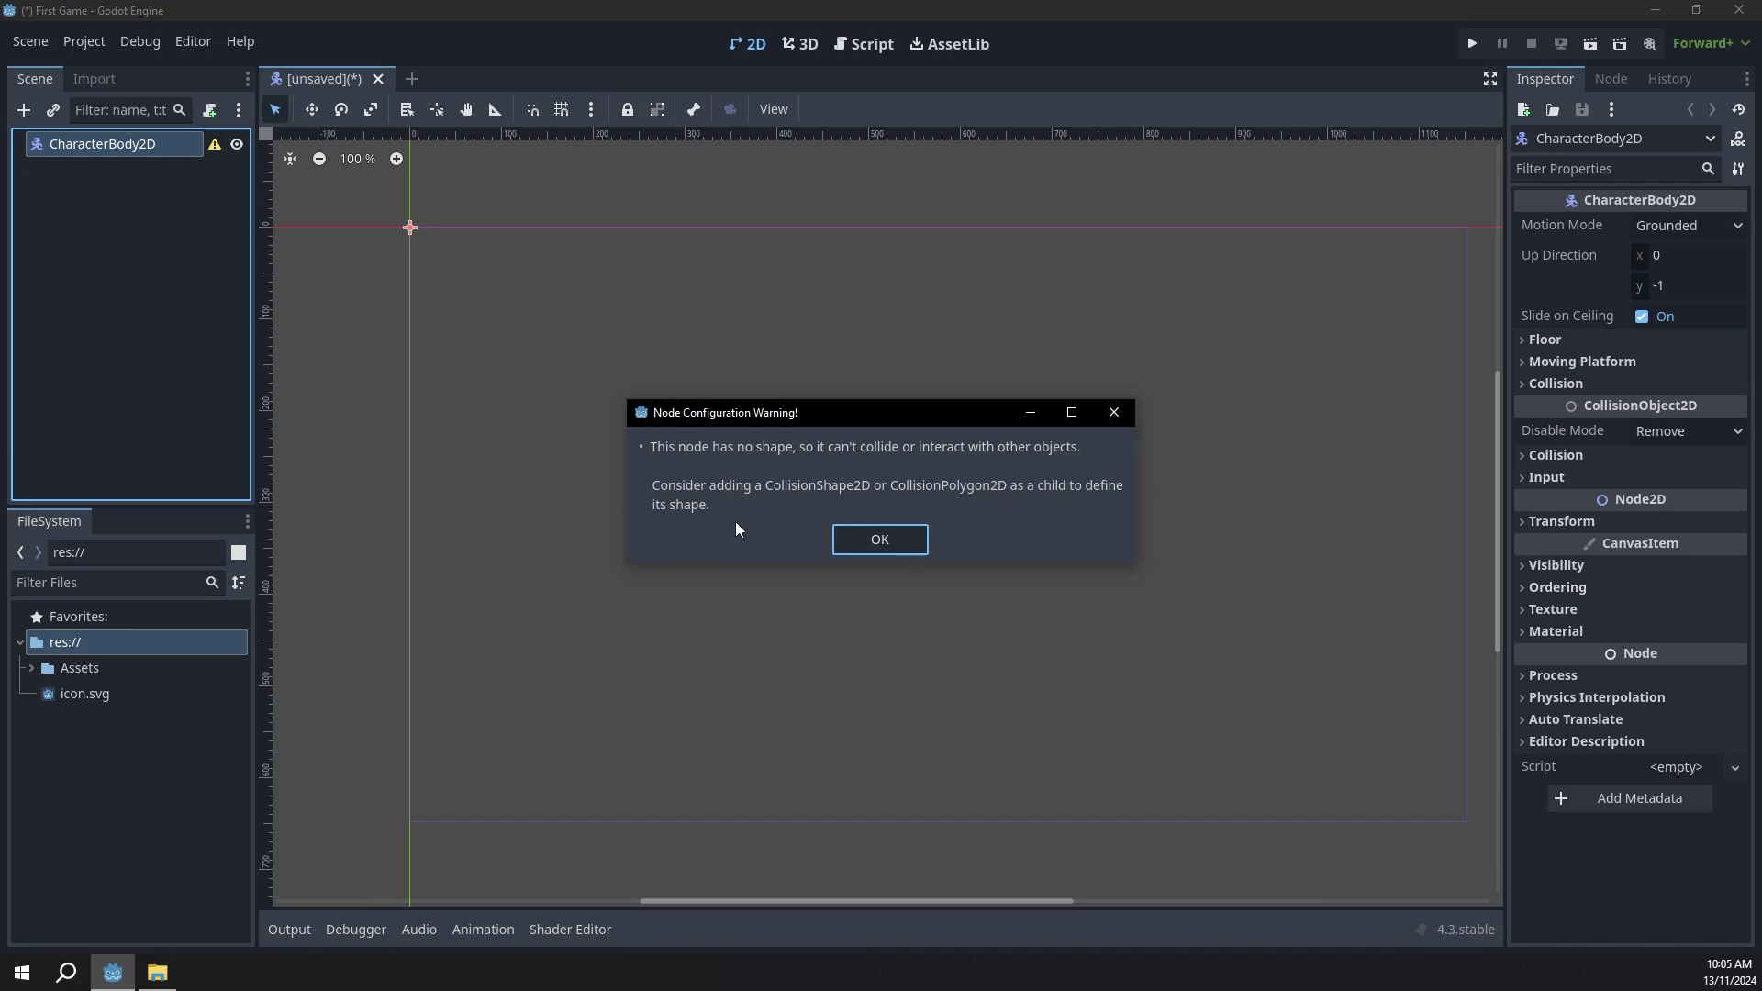
pyautogui.click(870, 534)
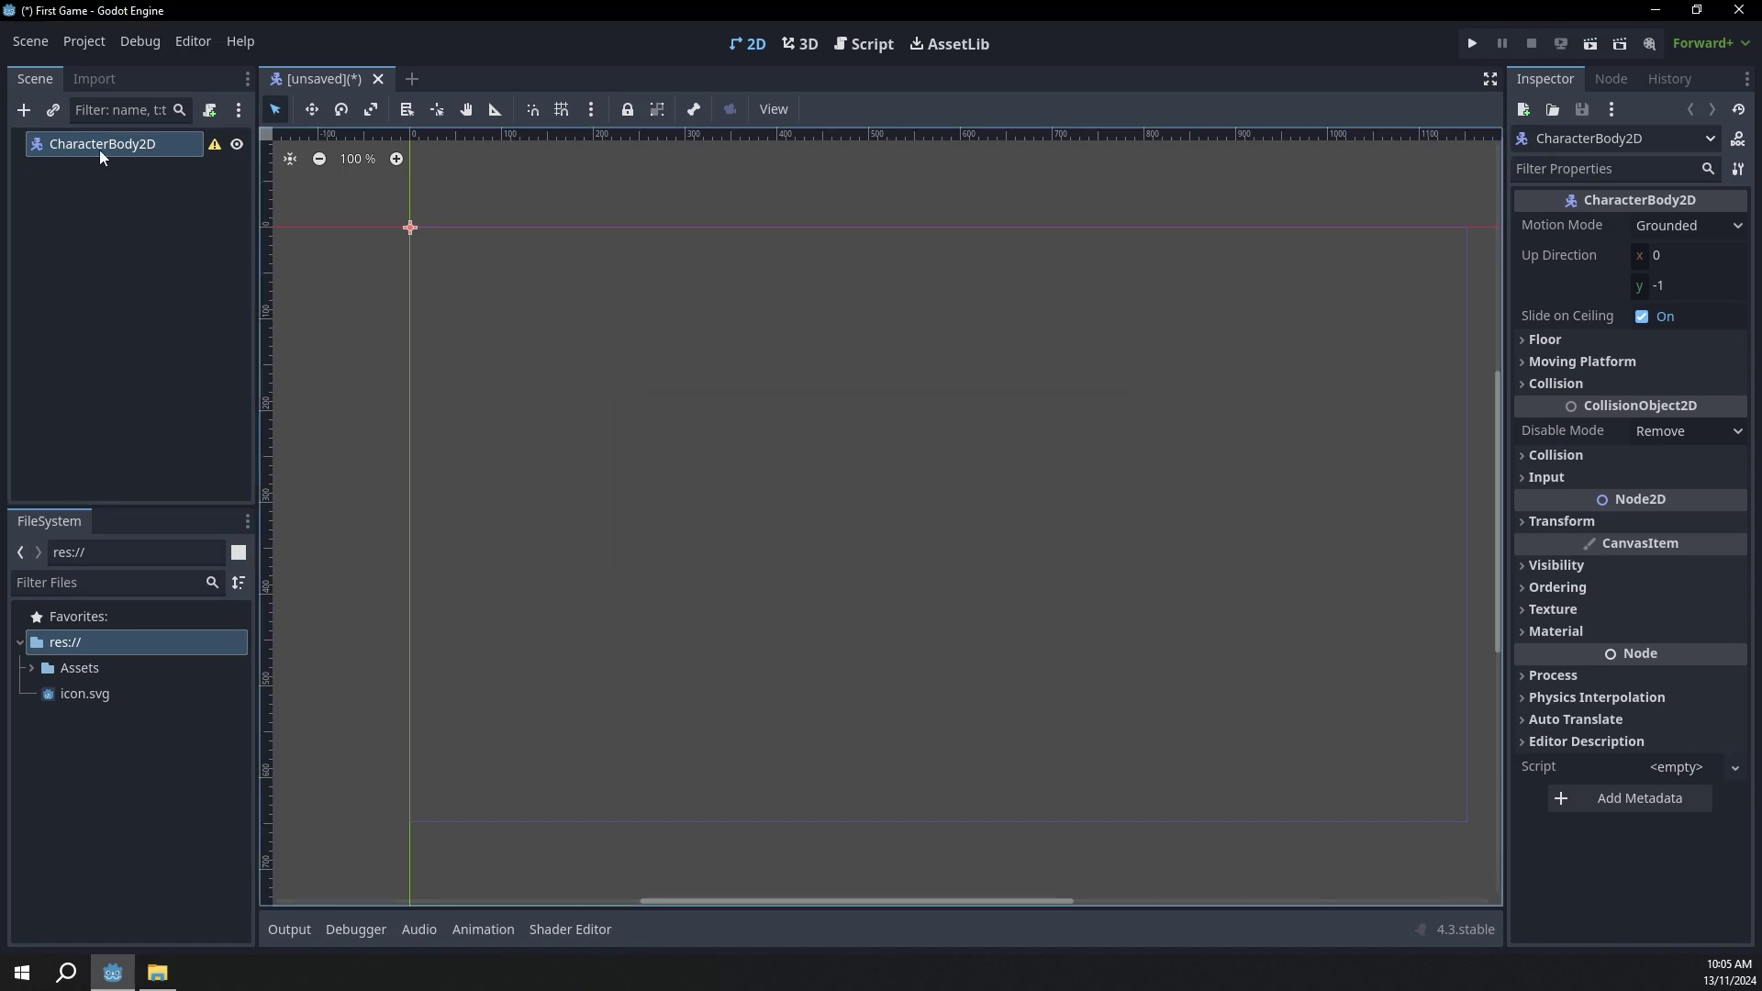
# Step: Add a CollisionShape2D child to the CharacterBody2D and read its shape warning
pyautogui.click(30, 111)
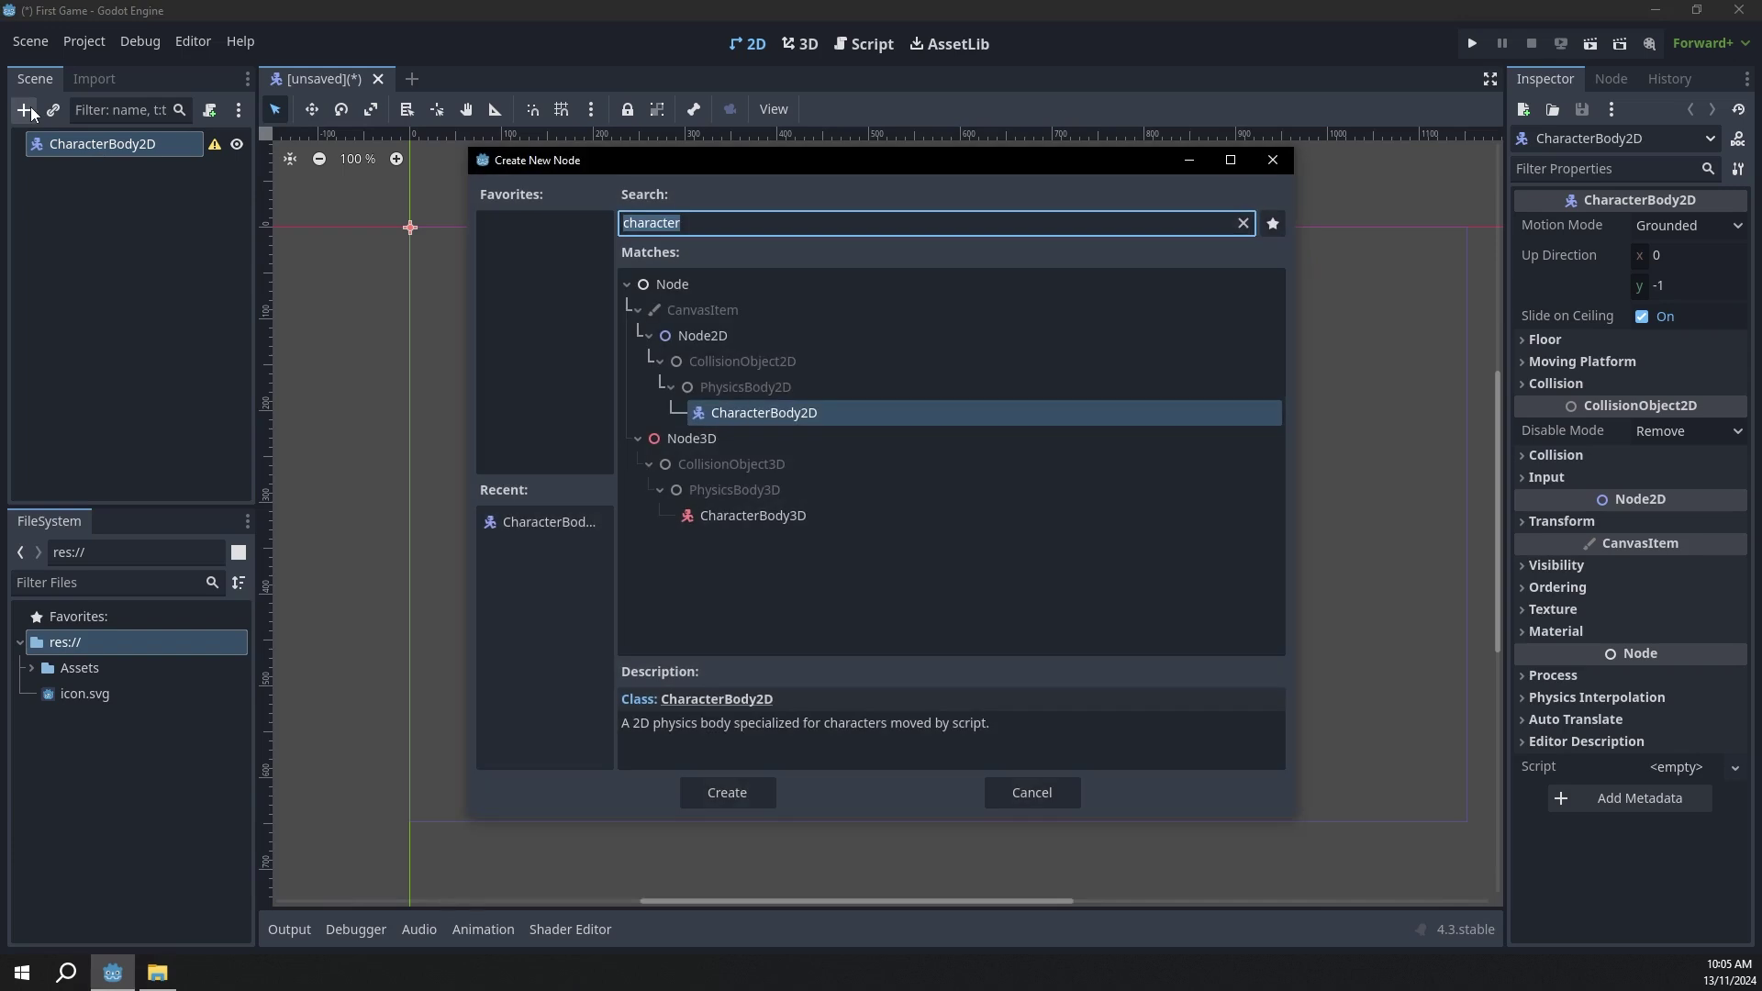
pyautogui.write('col')
pyautogui.press('Return')
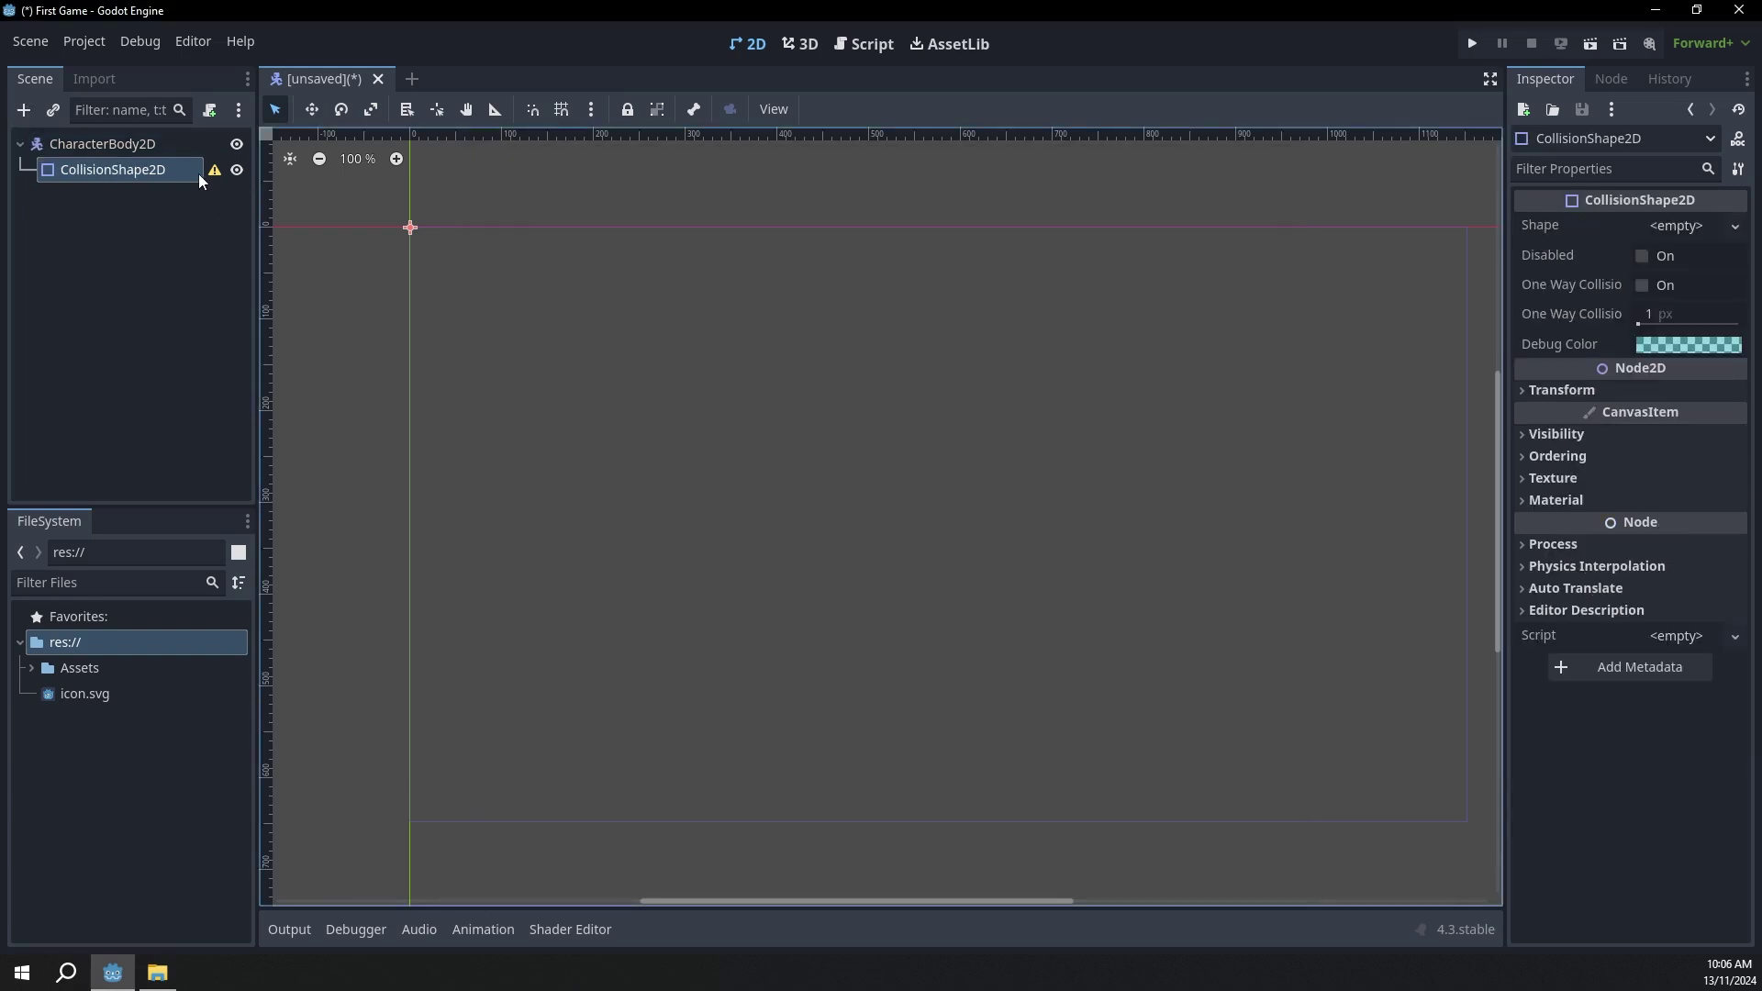
pyautogui.click(214, 171)
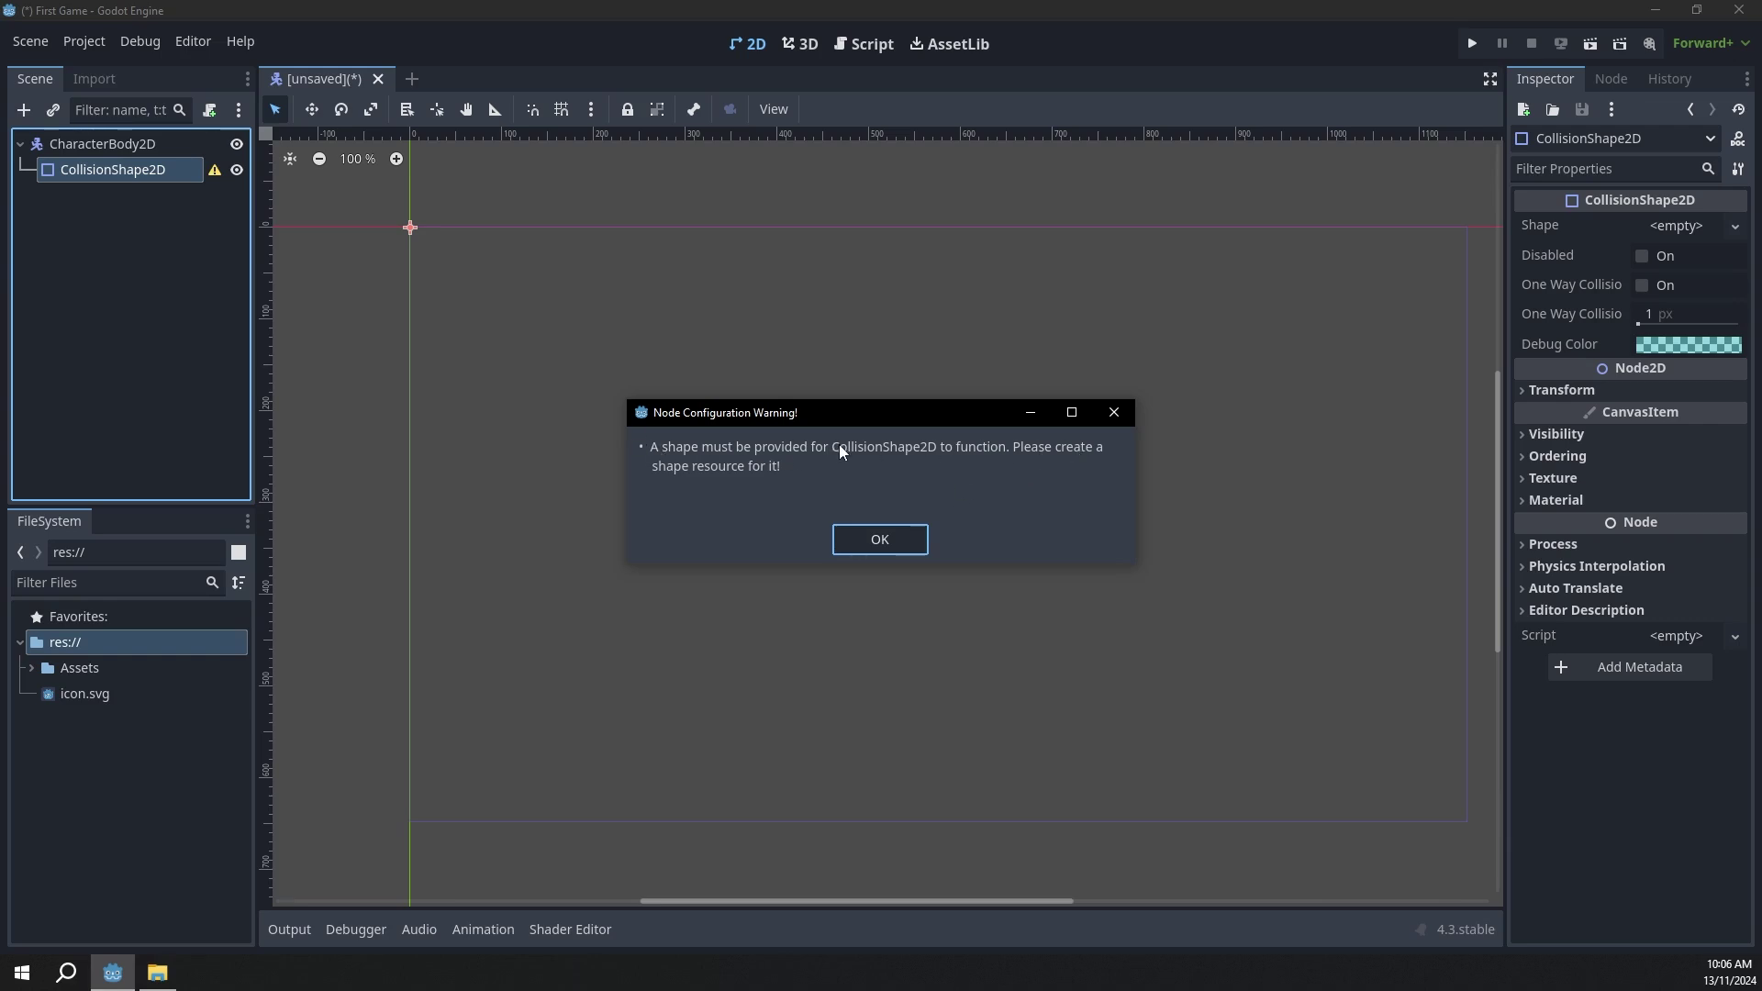
pyautogui.click(883, 537)
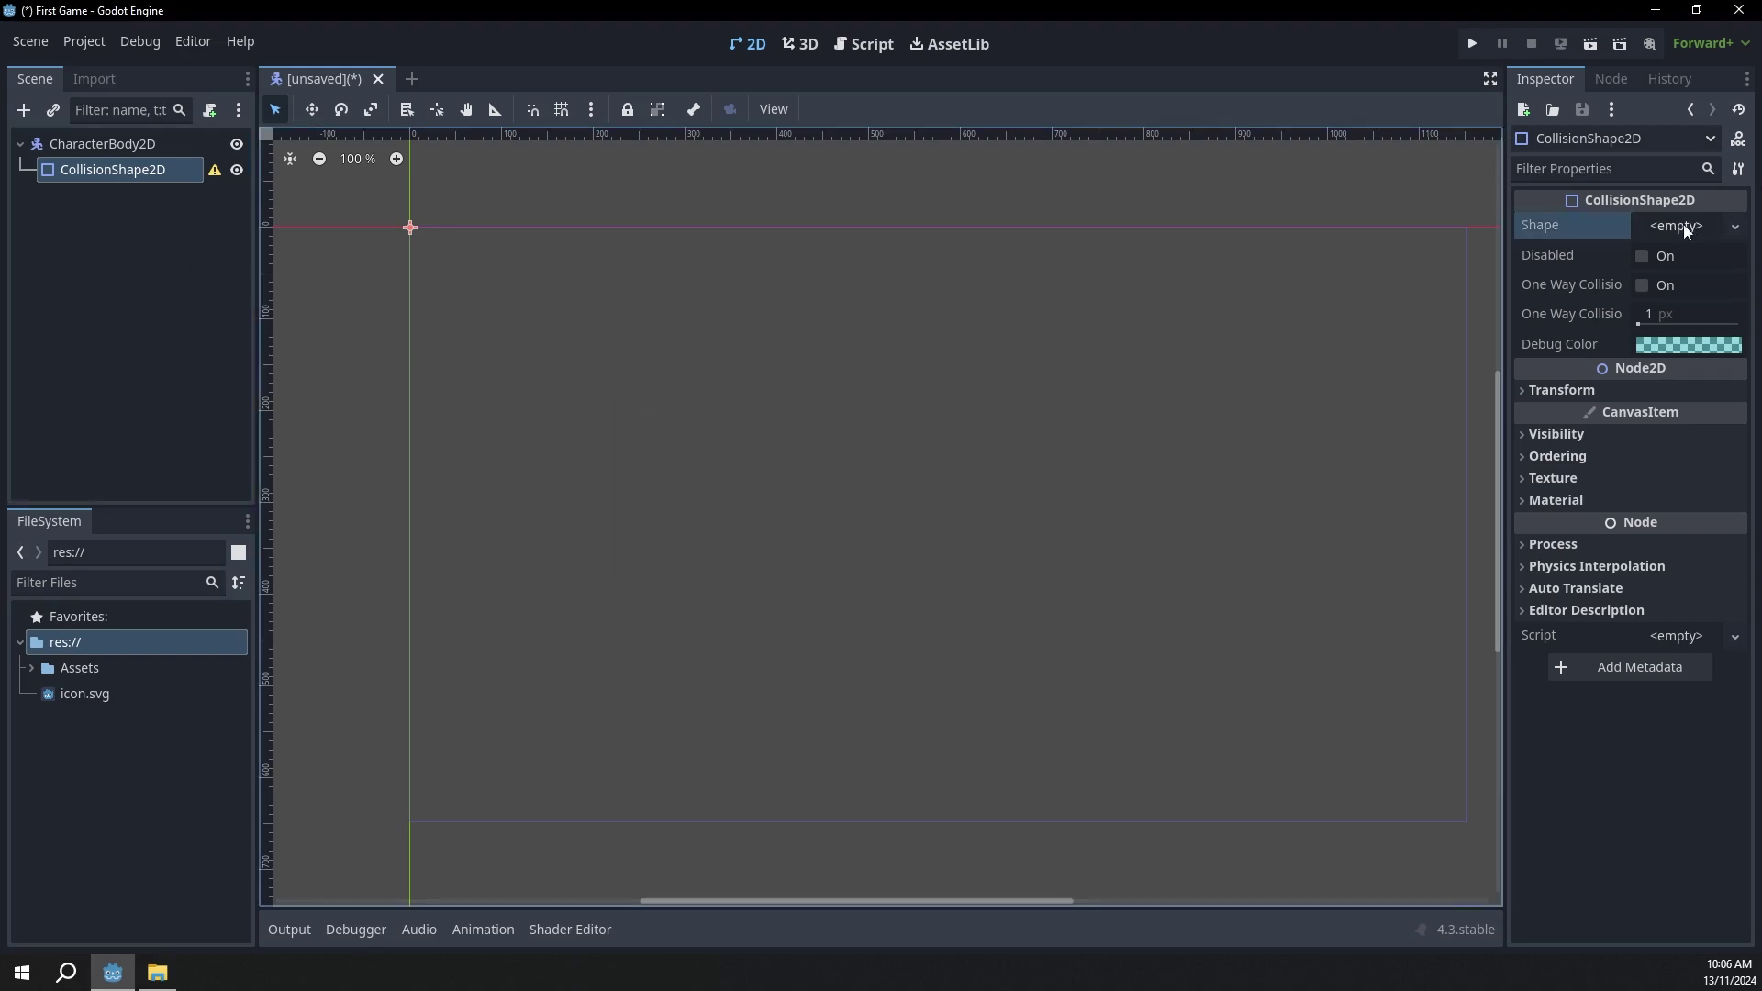
# Step: Set the collision's Shape to a new RectangleShape2D and centre it in view
pyautogui.moveTo(1506, 230); pyautogui.dragTo(1439, 231)
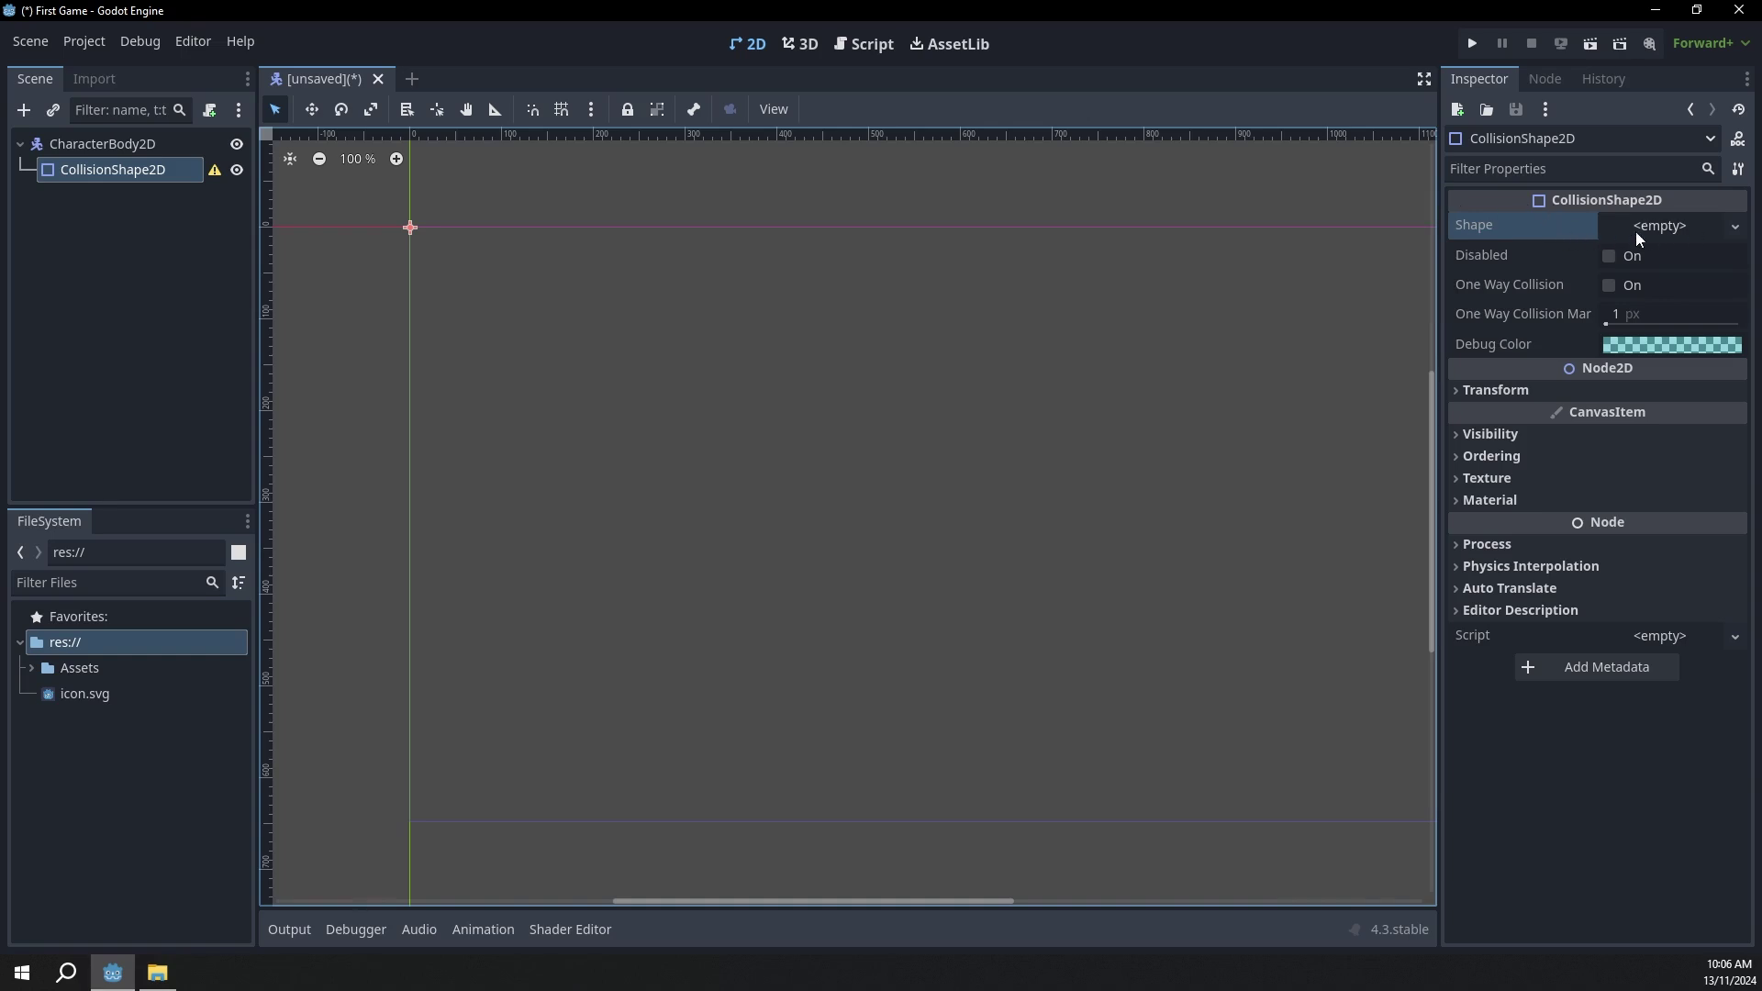
pyautogui.click(1664, 232)
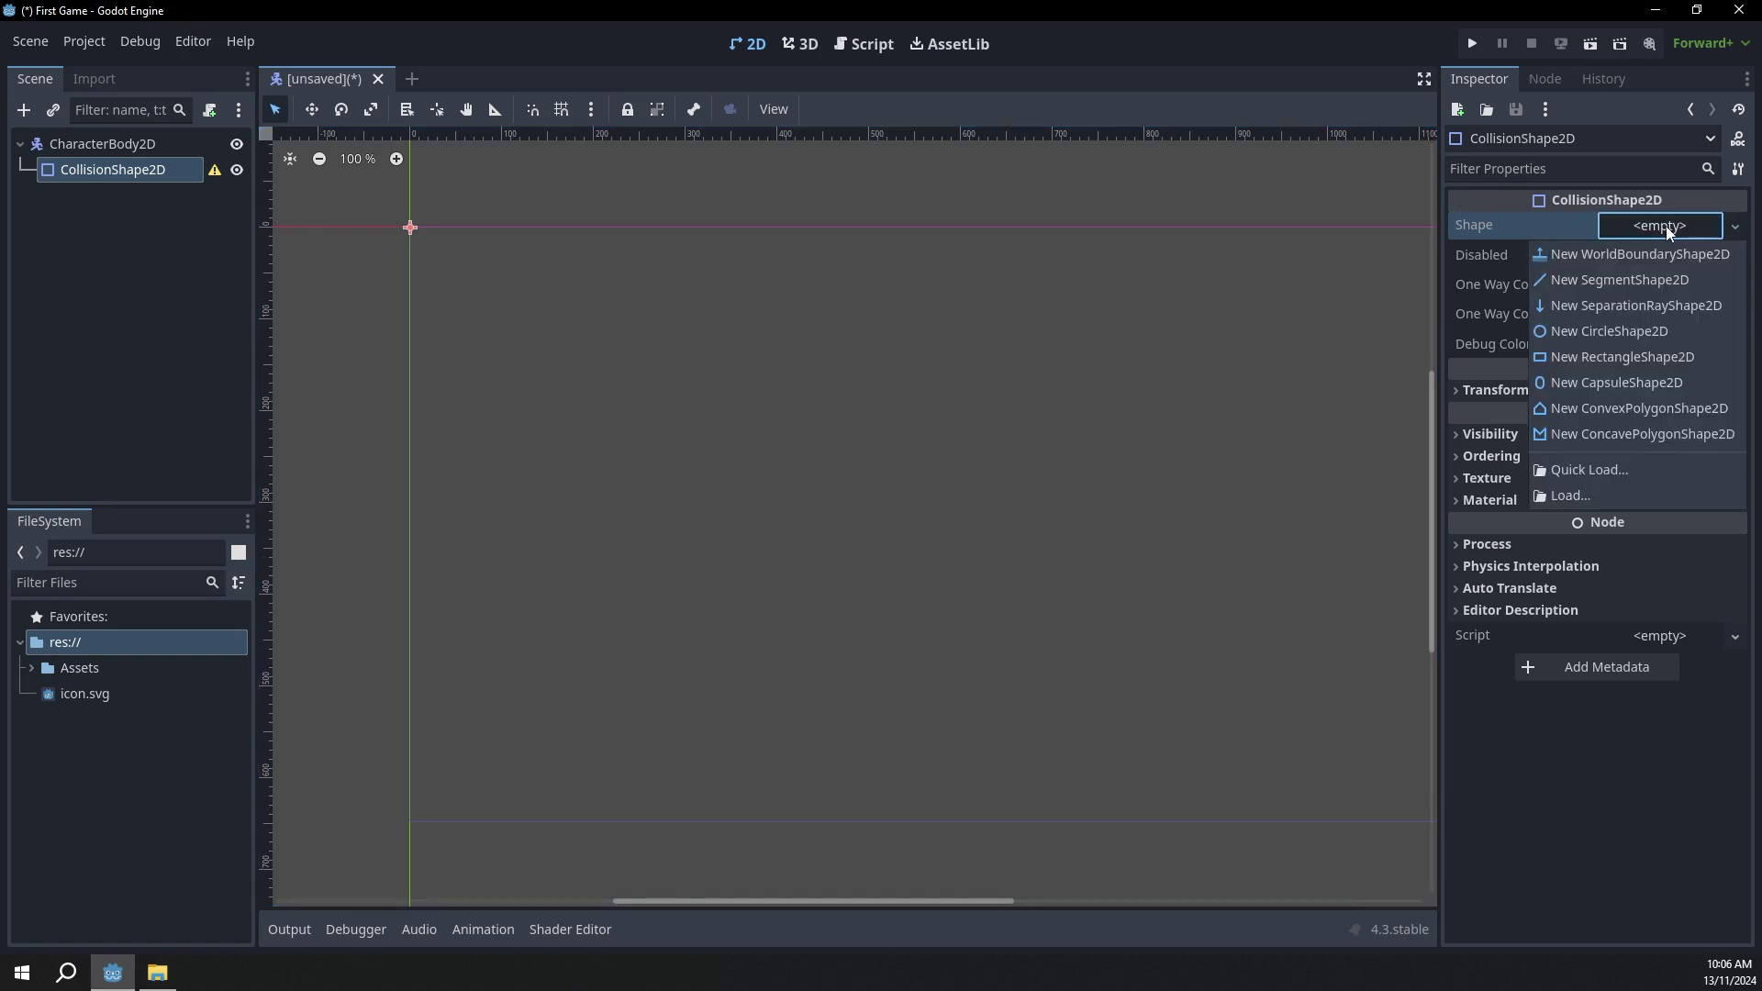
pyautogui.click(1619, 357)
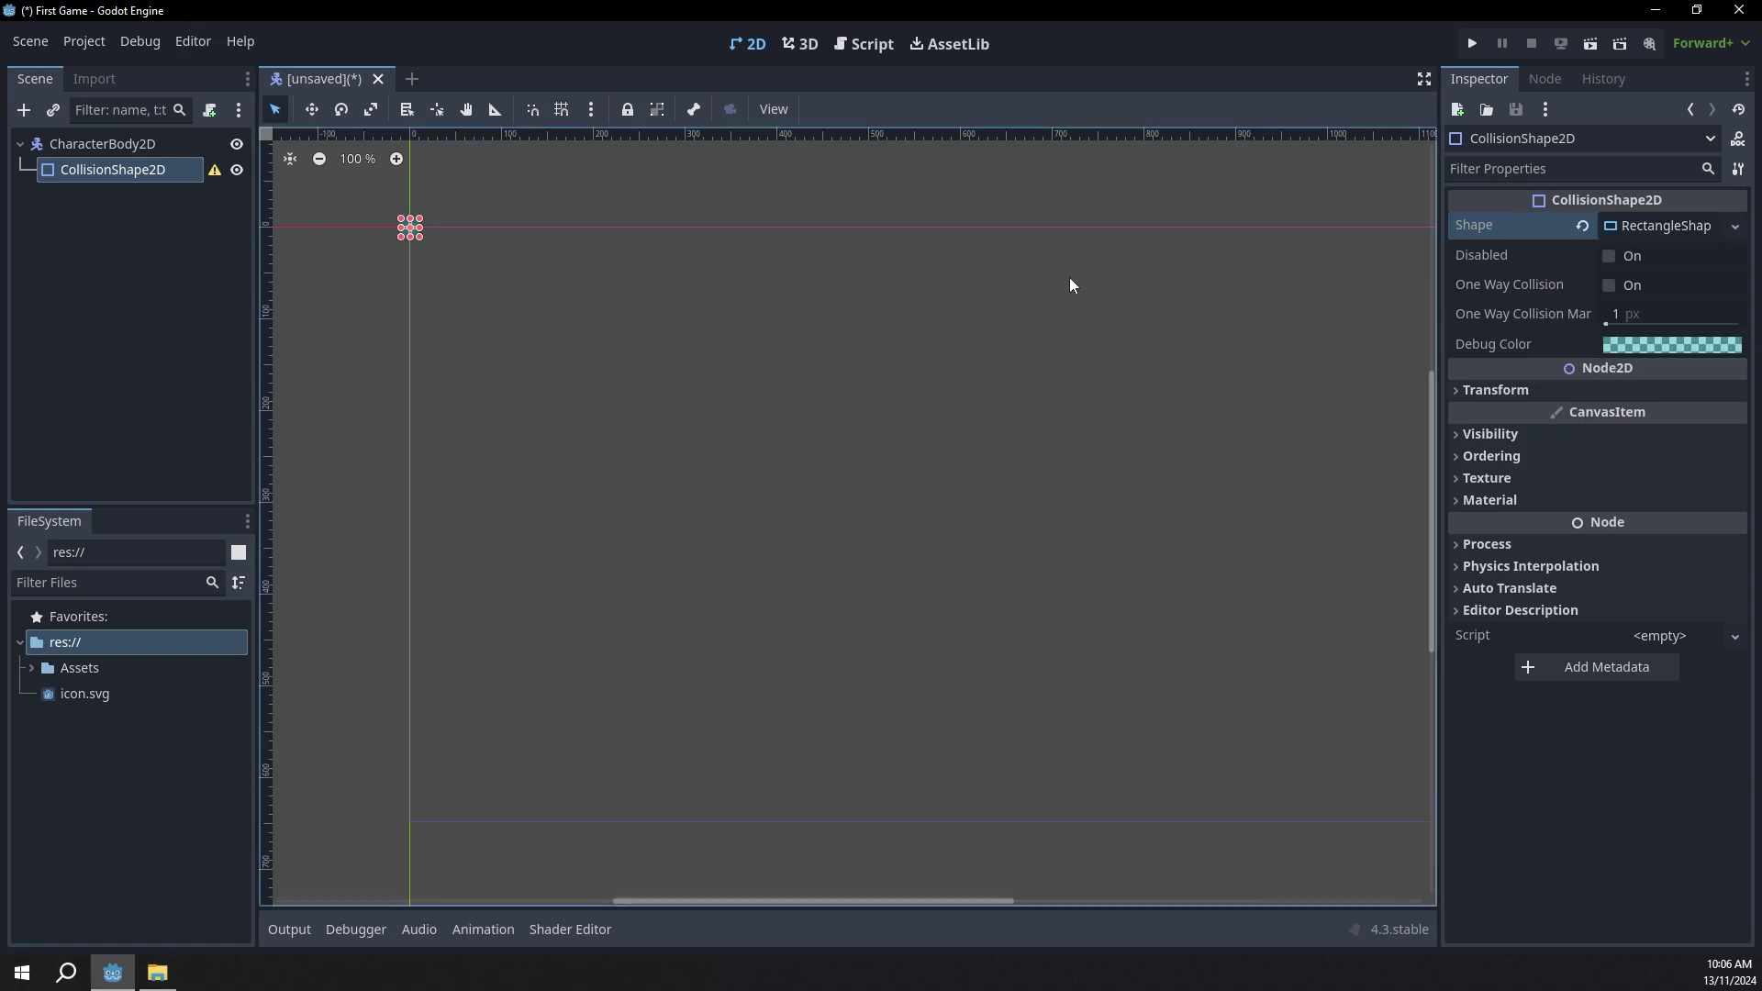
pyautogui.scroll(2, 334, 213)
pyautogui.scroll(3, 334, 205)
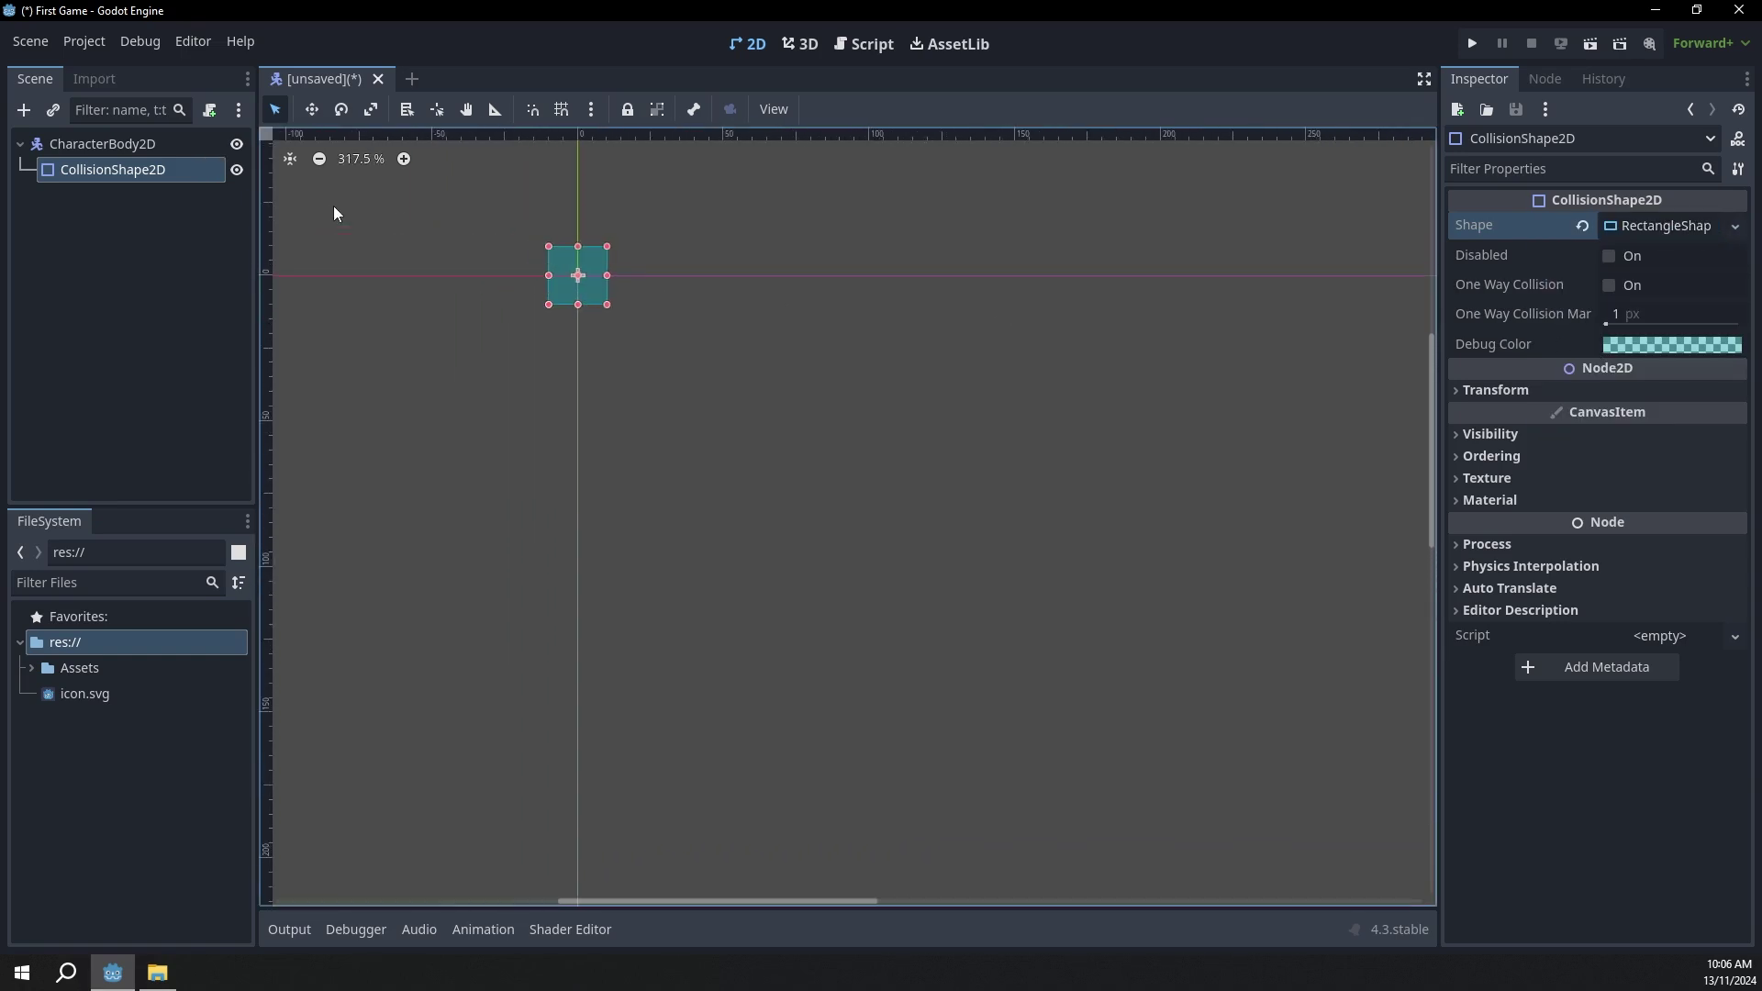
pyautogui.moveTo(815, 233); pyautogui.dragTo(907, 293, button='middle')
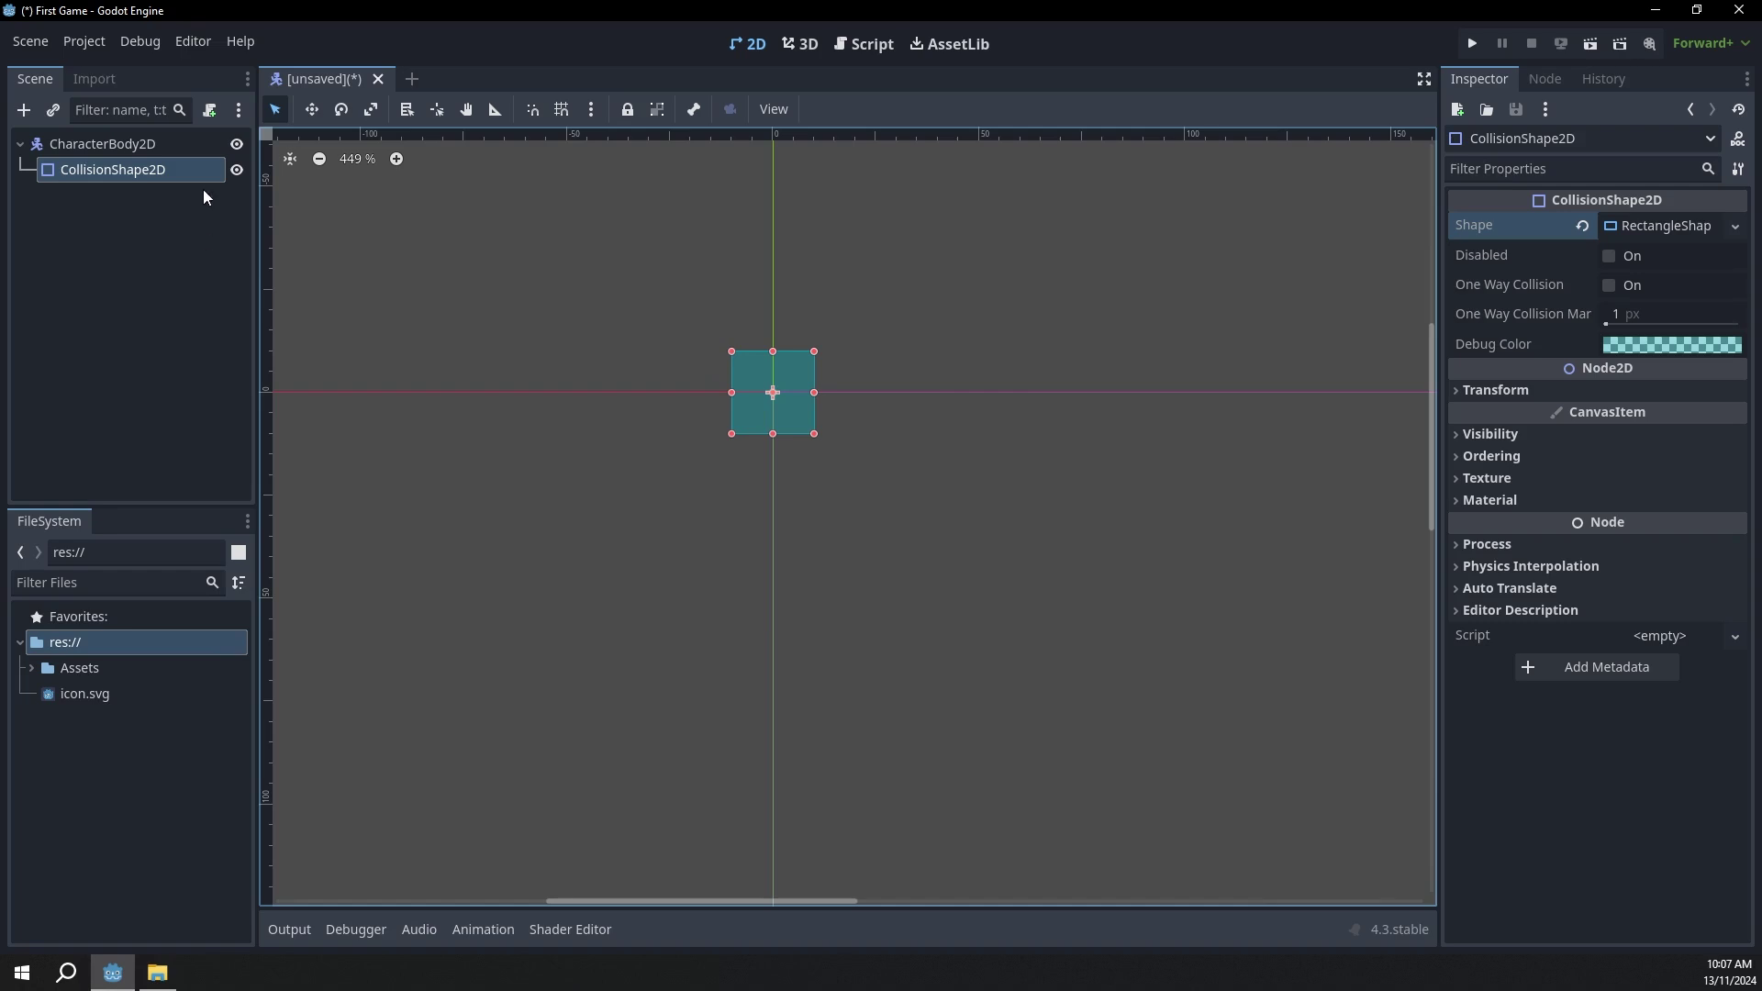
pyautogui.click(166, 303)
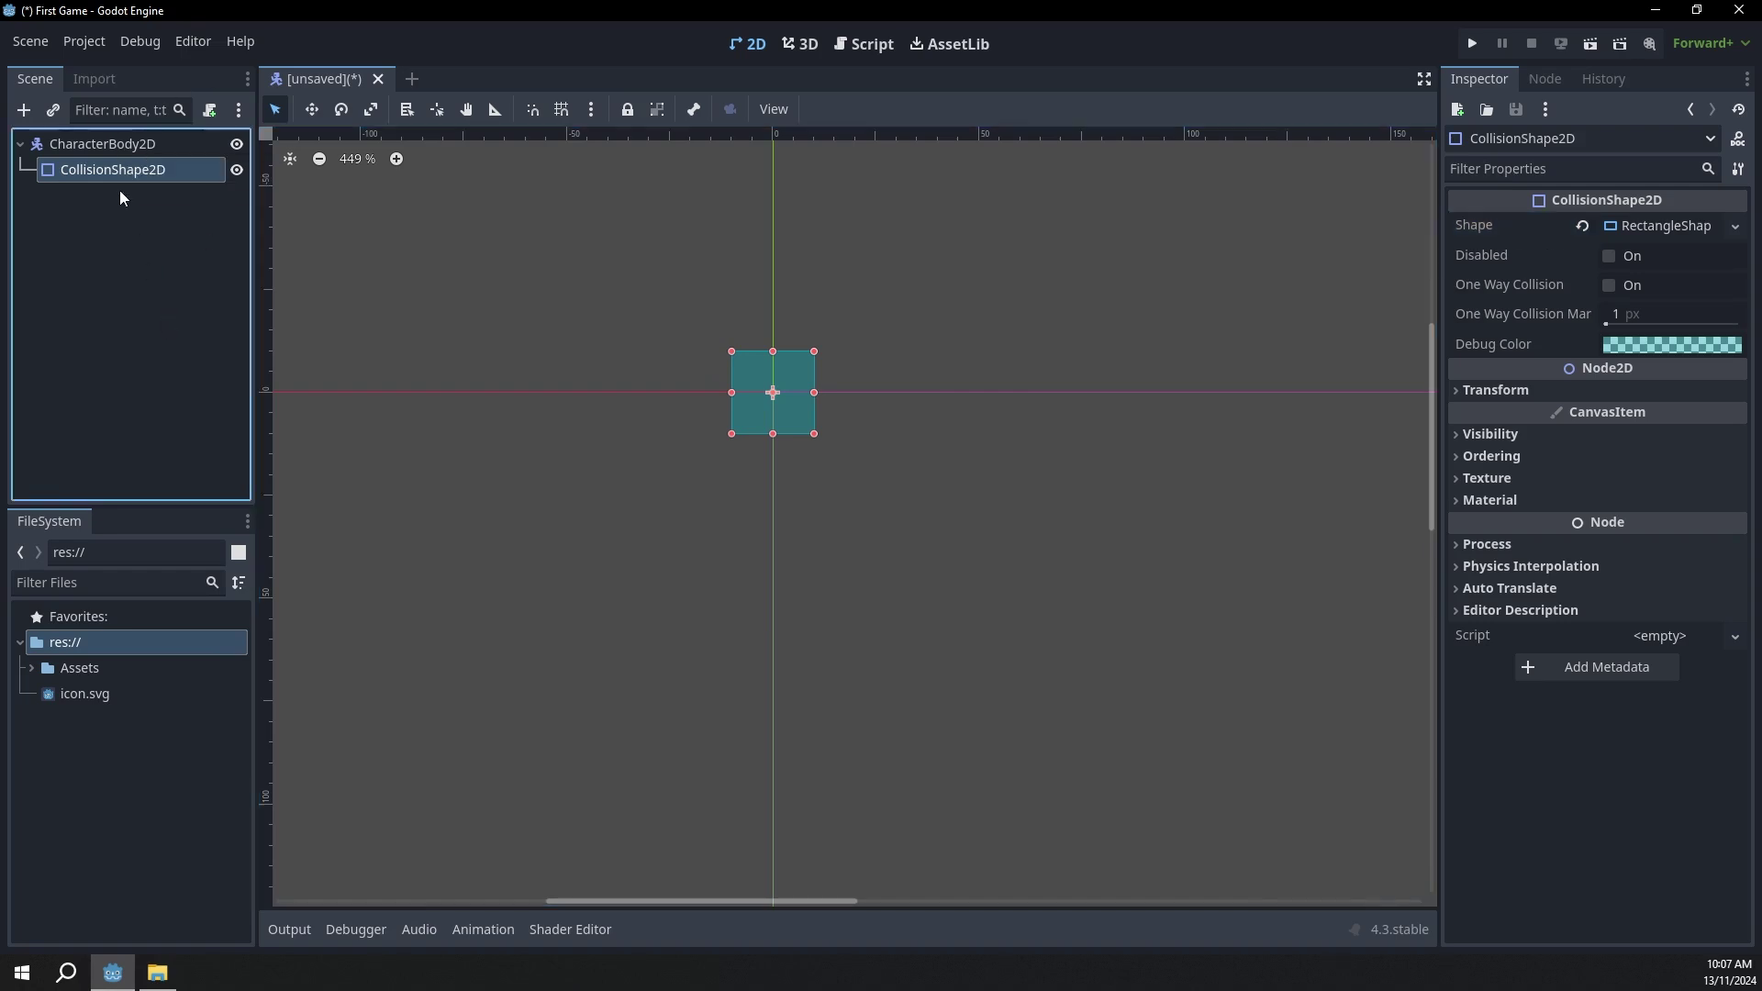
# Step: Add a Sprite2D child to the CharacterBody2D with Assets/Player.png as its texture
pyautogui.click(73, 144)
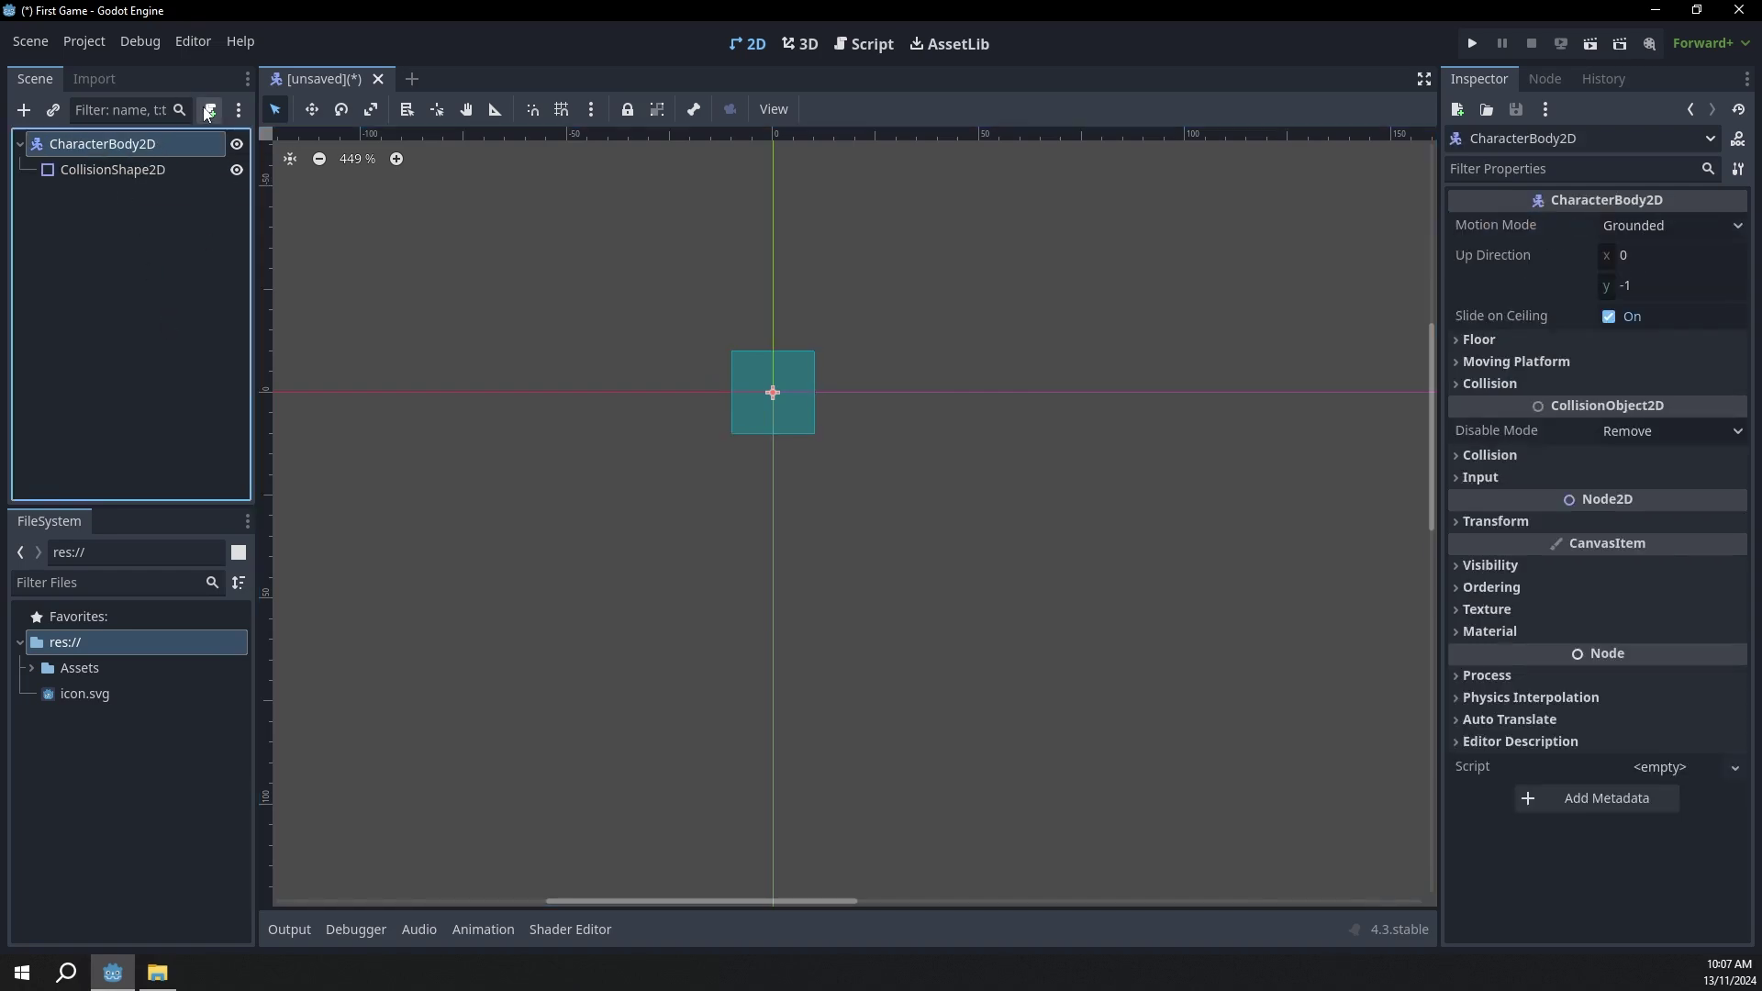
pyautogui.click(32, 108)
pyautogui.write('sprite')
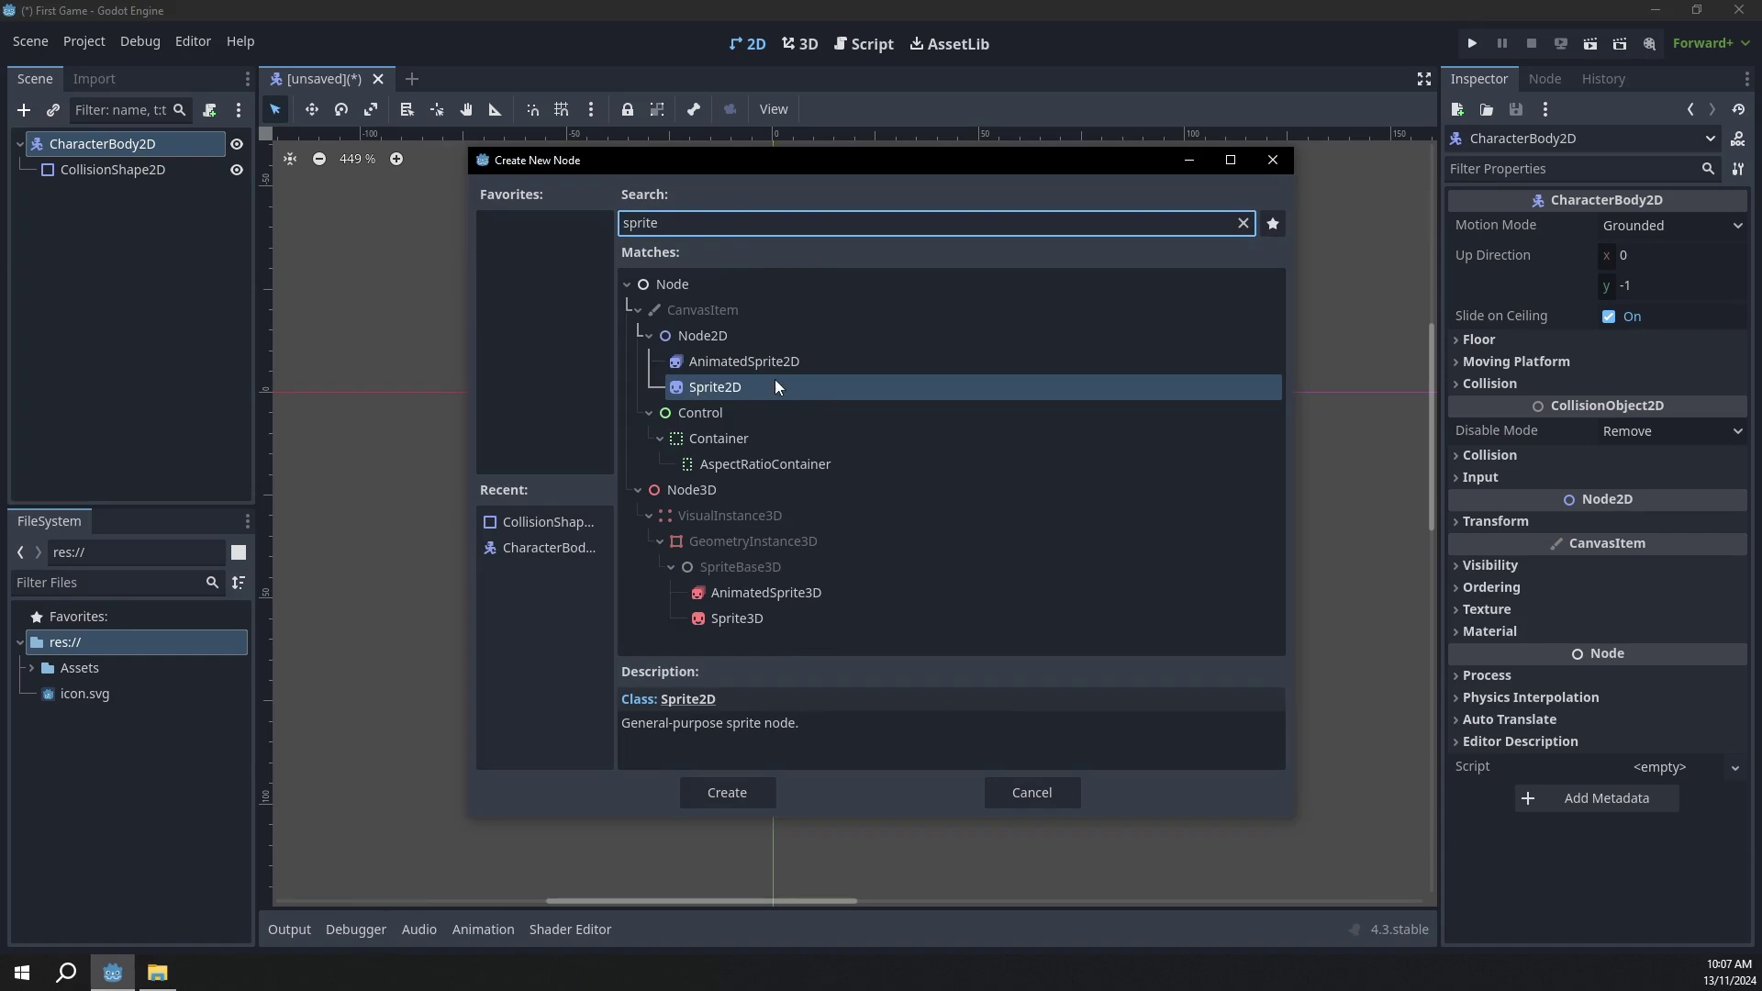
pyautogui.click(740, 792)
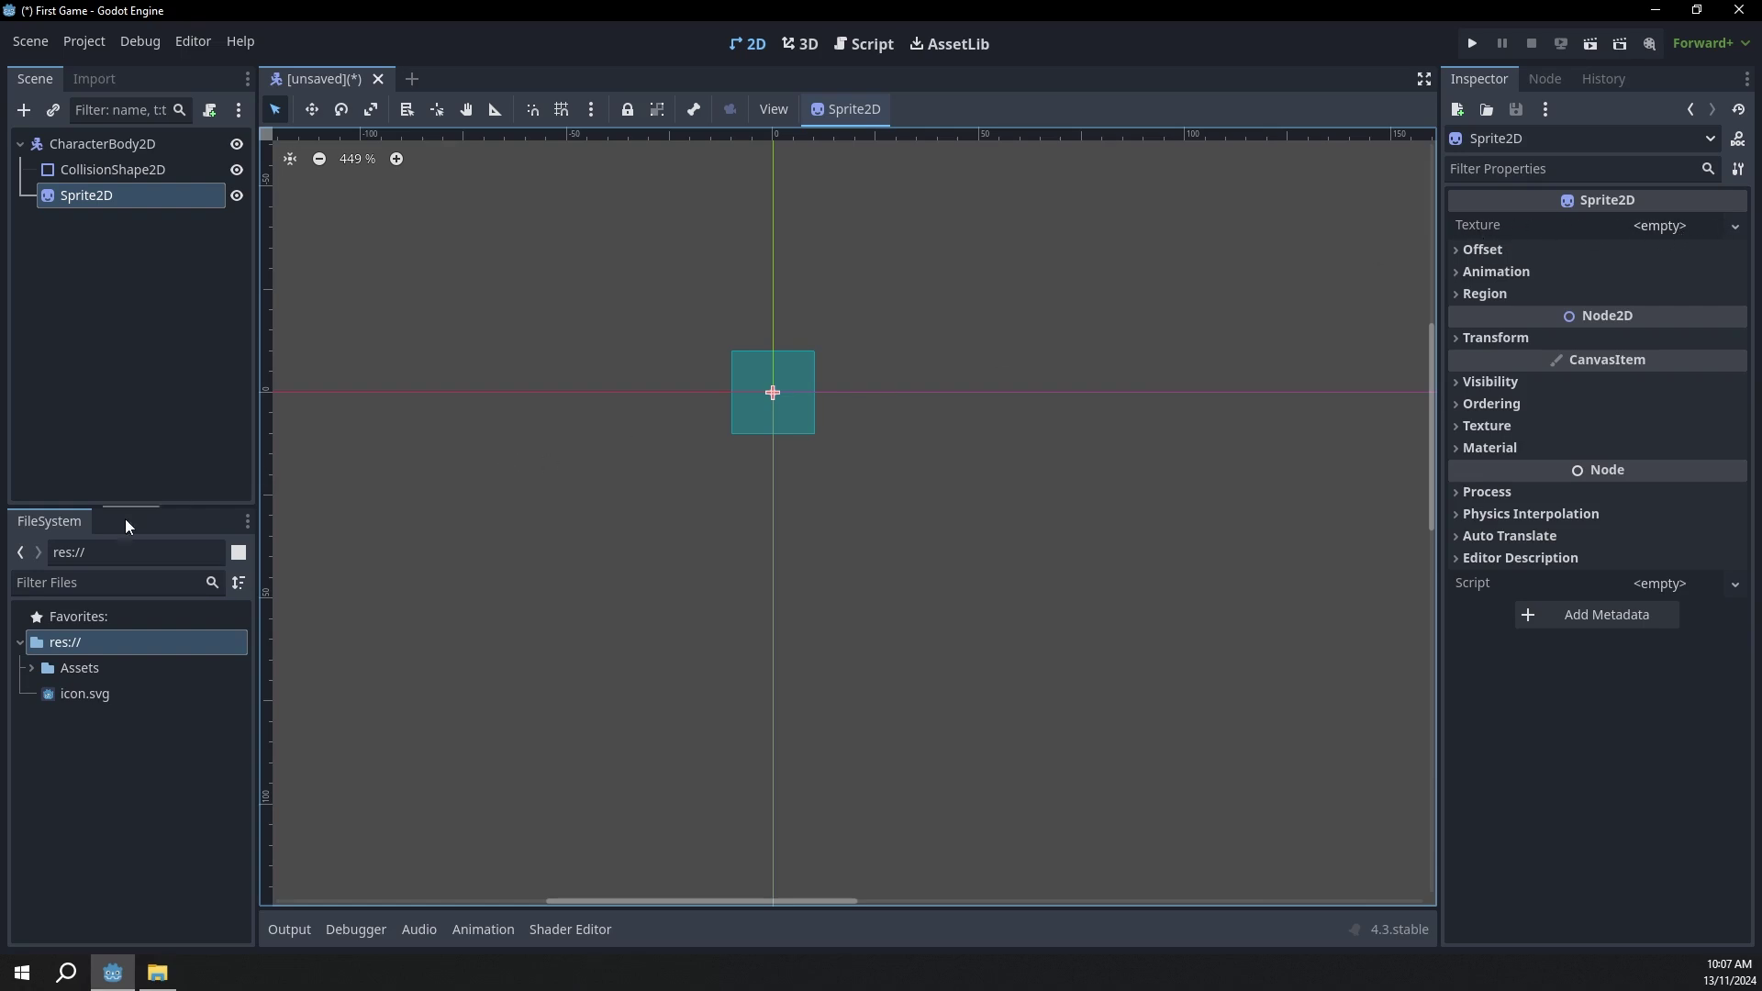
pyautogui.click(30, 668)
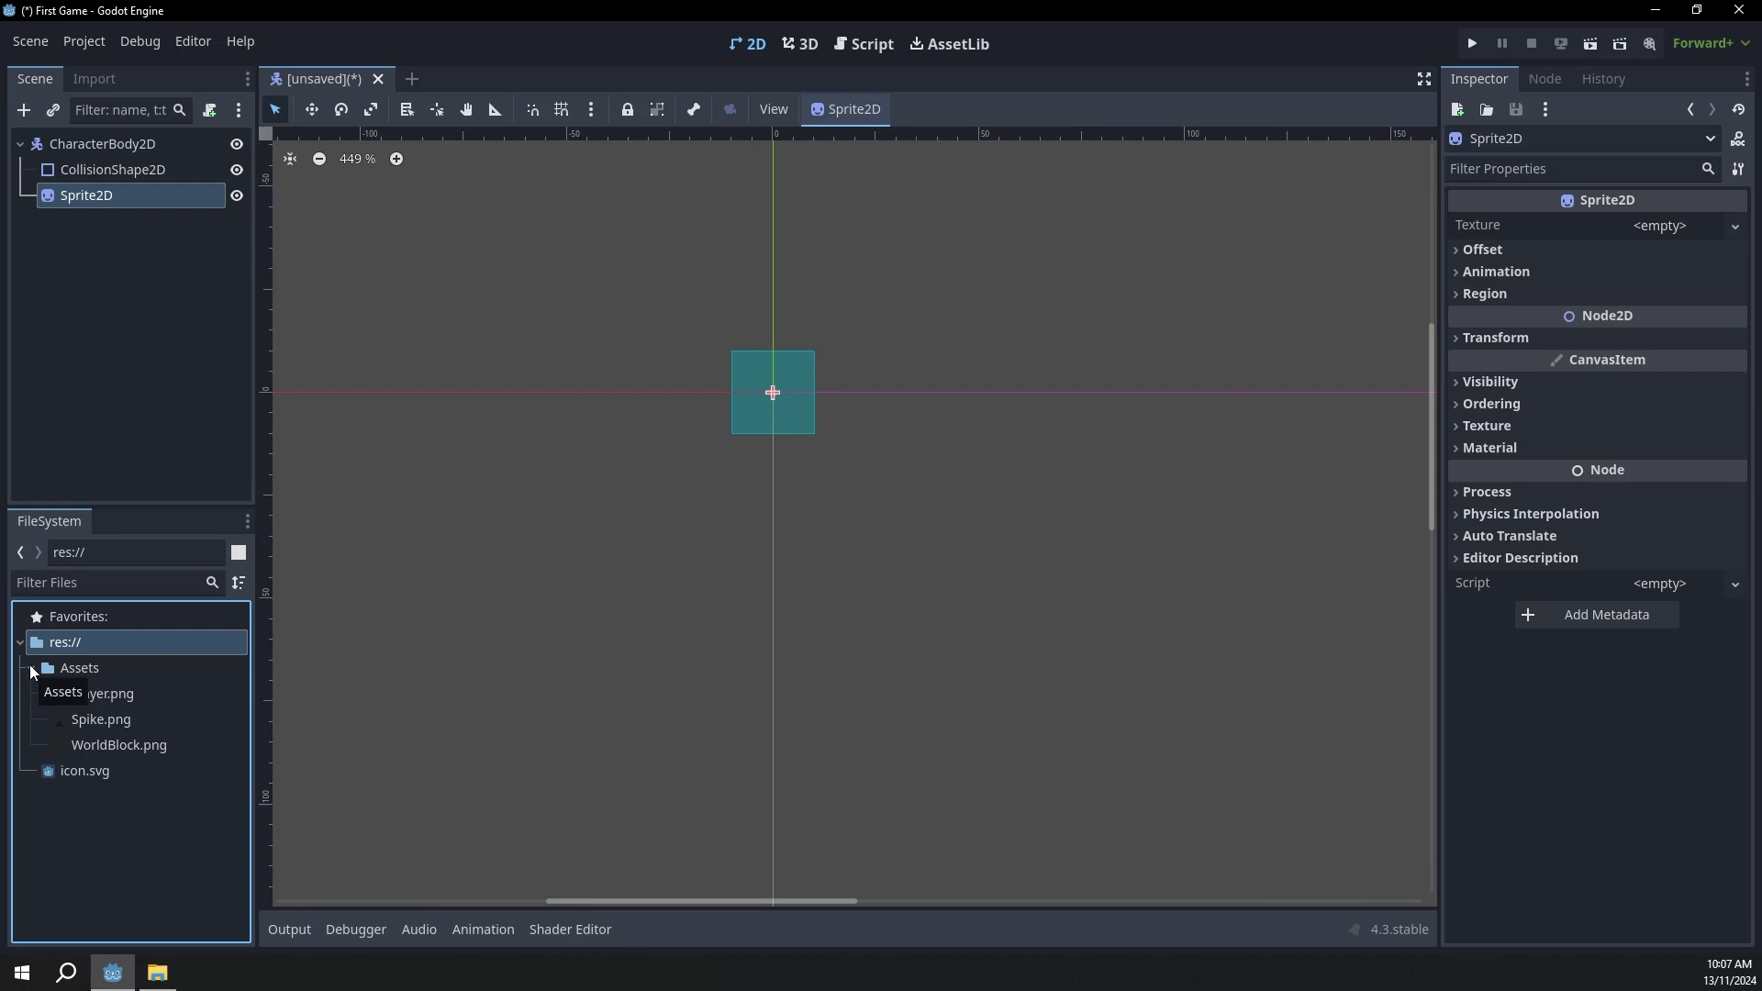
pyautogui.click(129, 695)
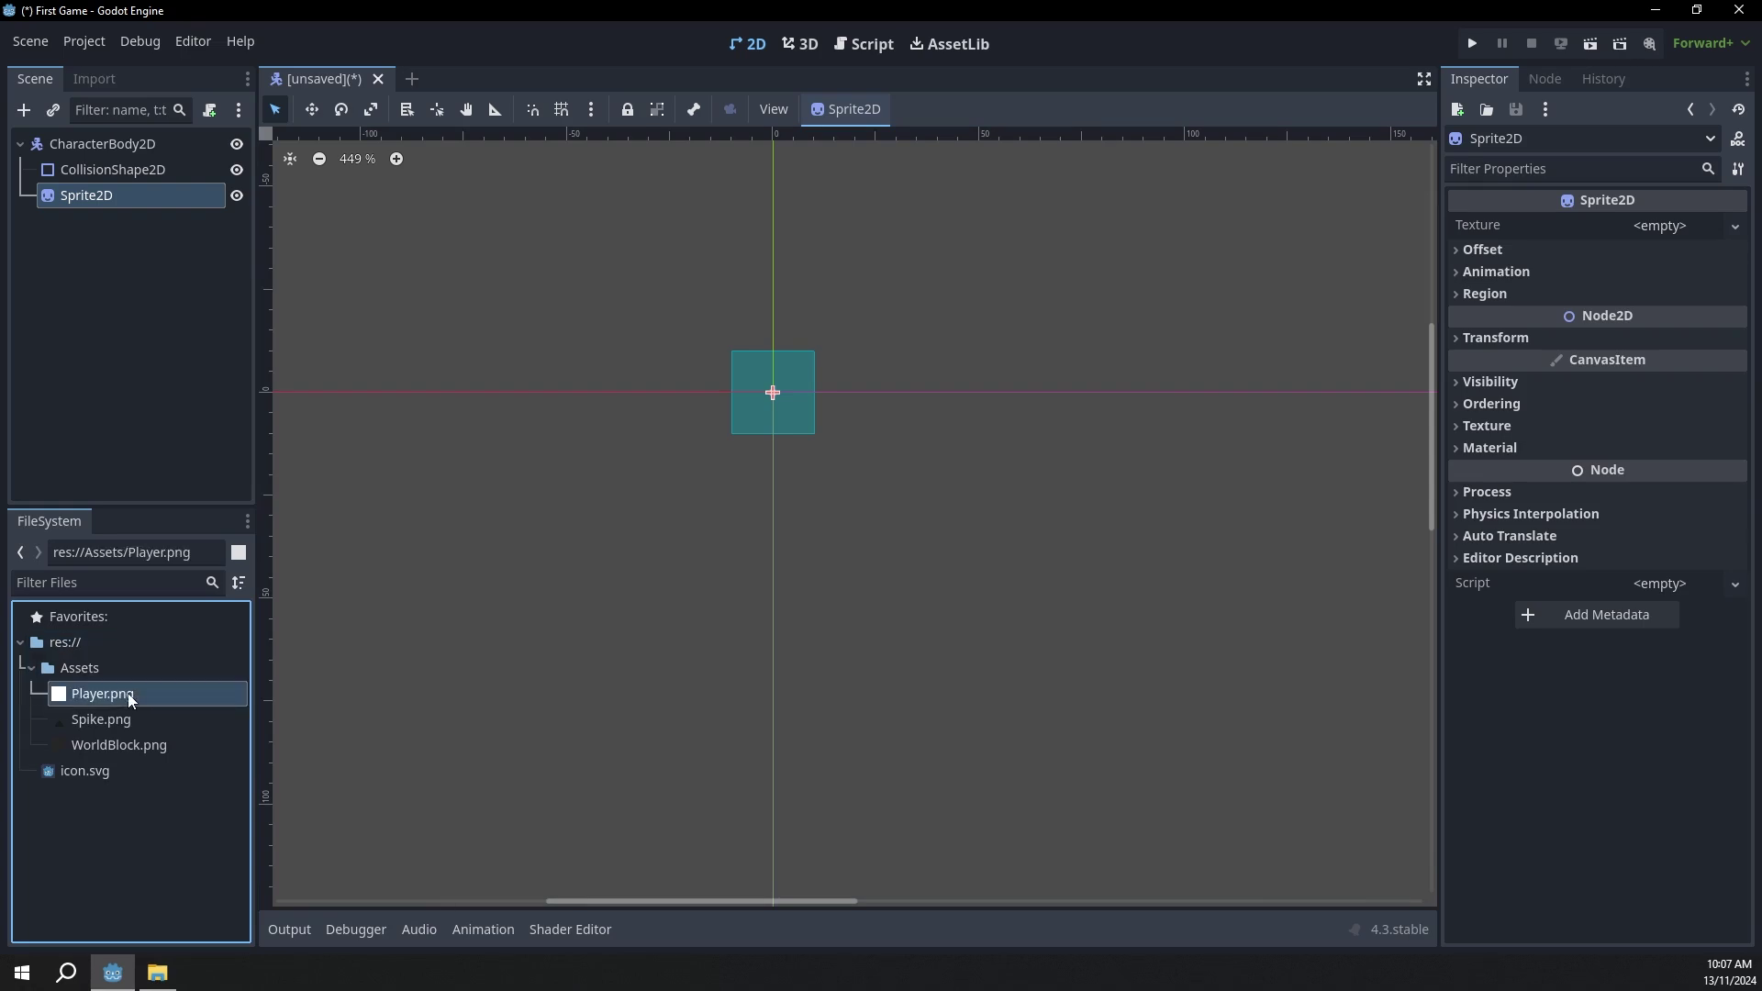
pyautogui.moveTo(129, 695); pyautogui.dragTo(1626, 219)
pyautogui.scroll(2, 1011, 315)
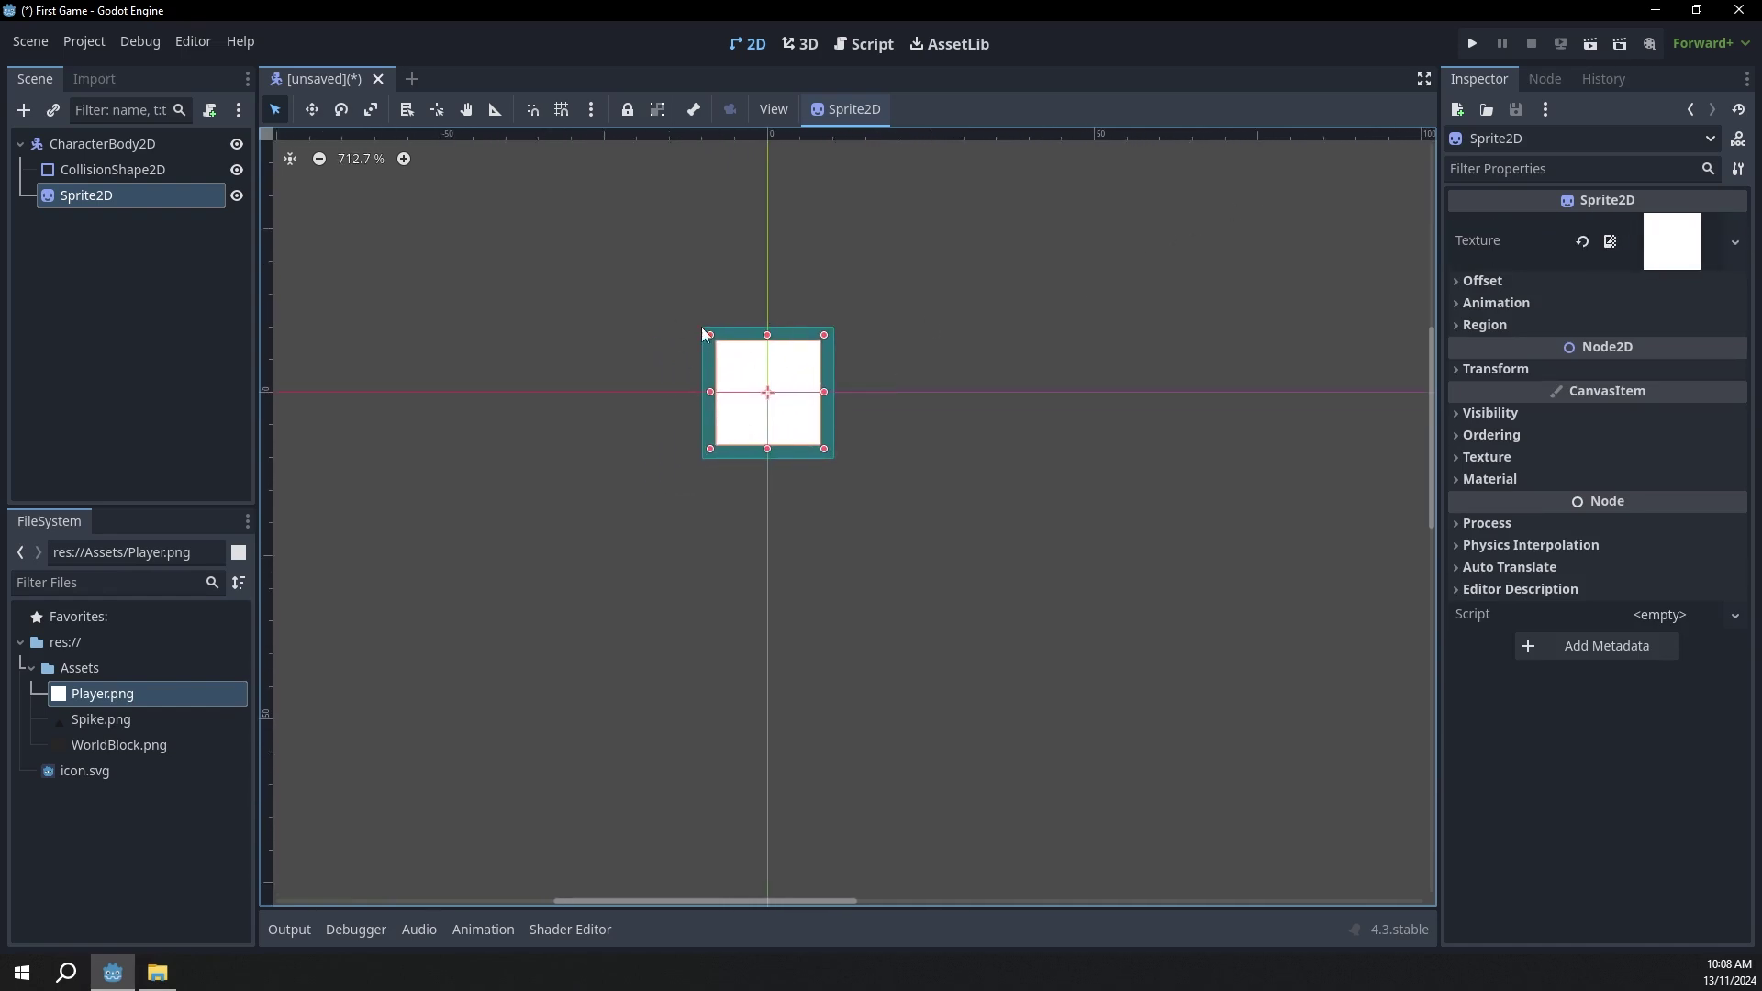
# Step: Resize the CollisionShape2D rectangle to match the white player sprite
pyautogui.click(188, 331)
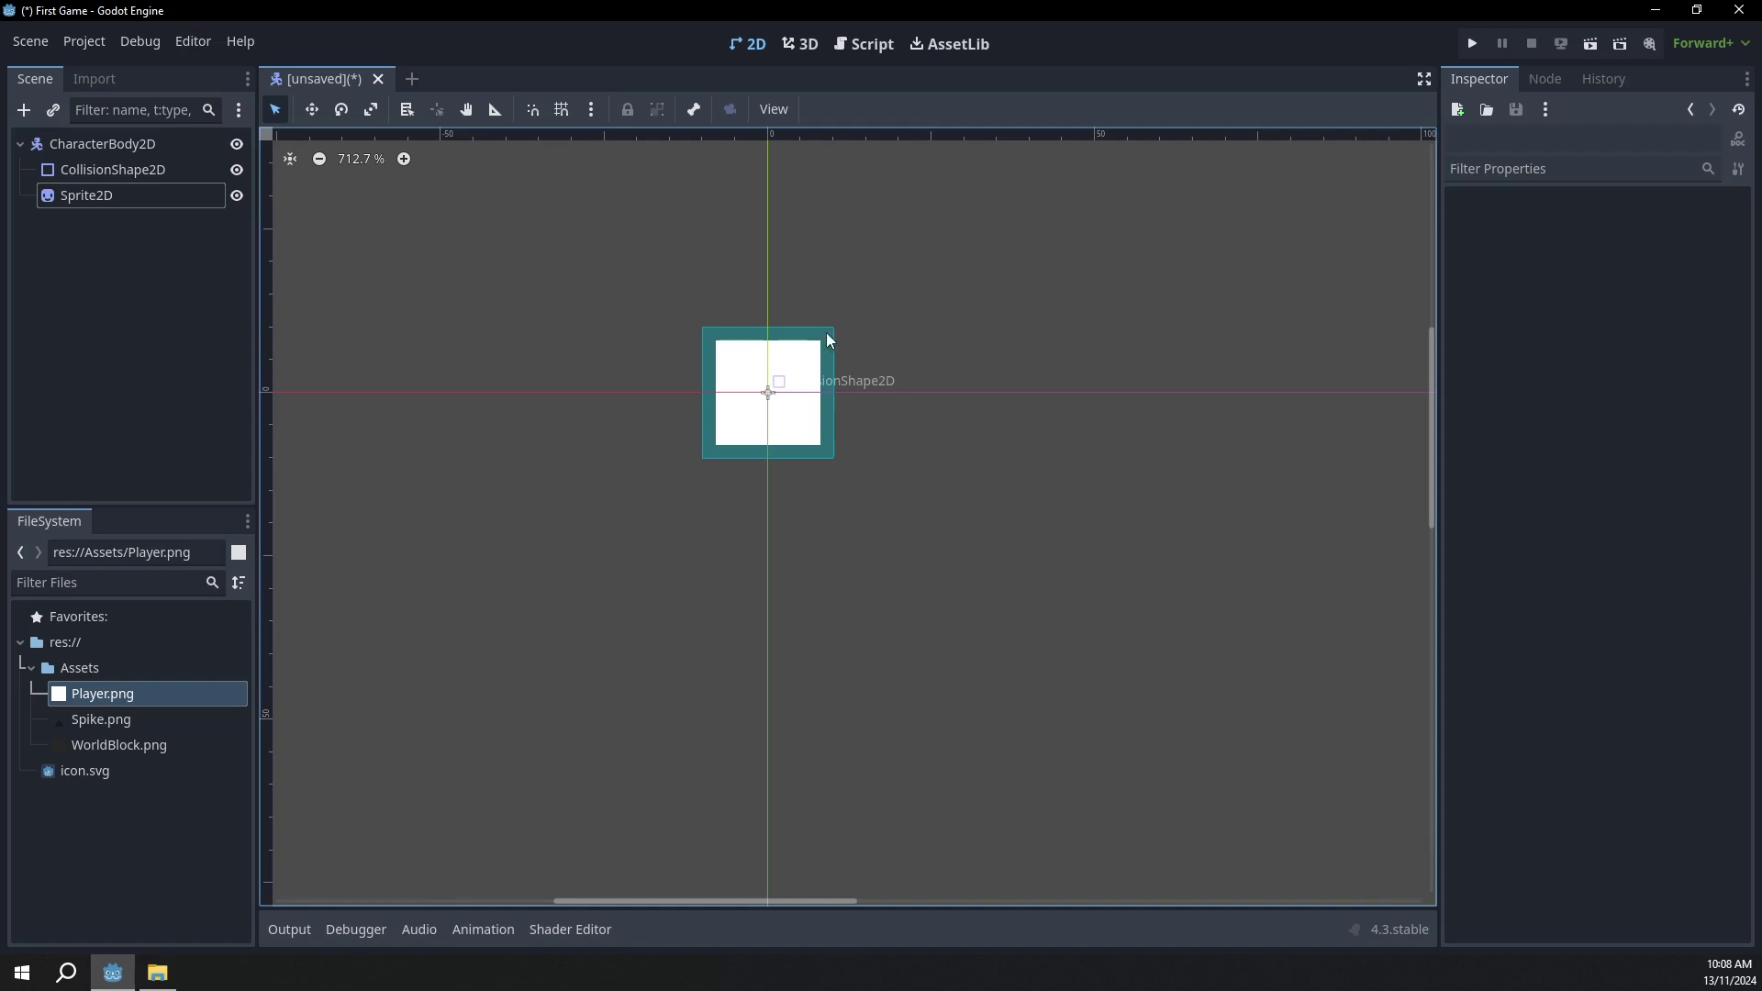
pyautogui.click(106, 169)
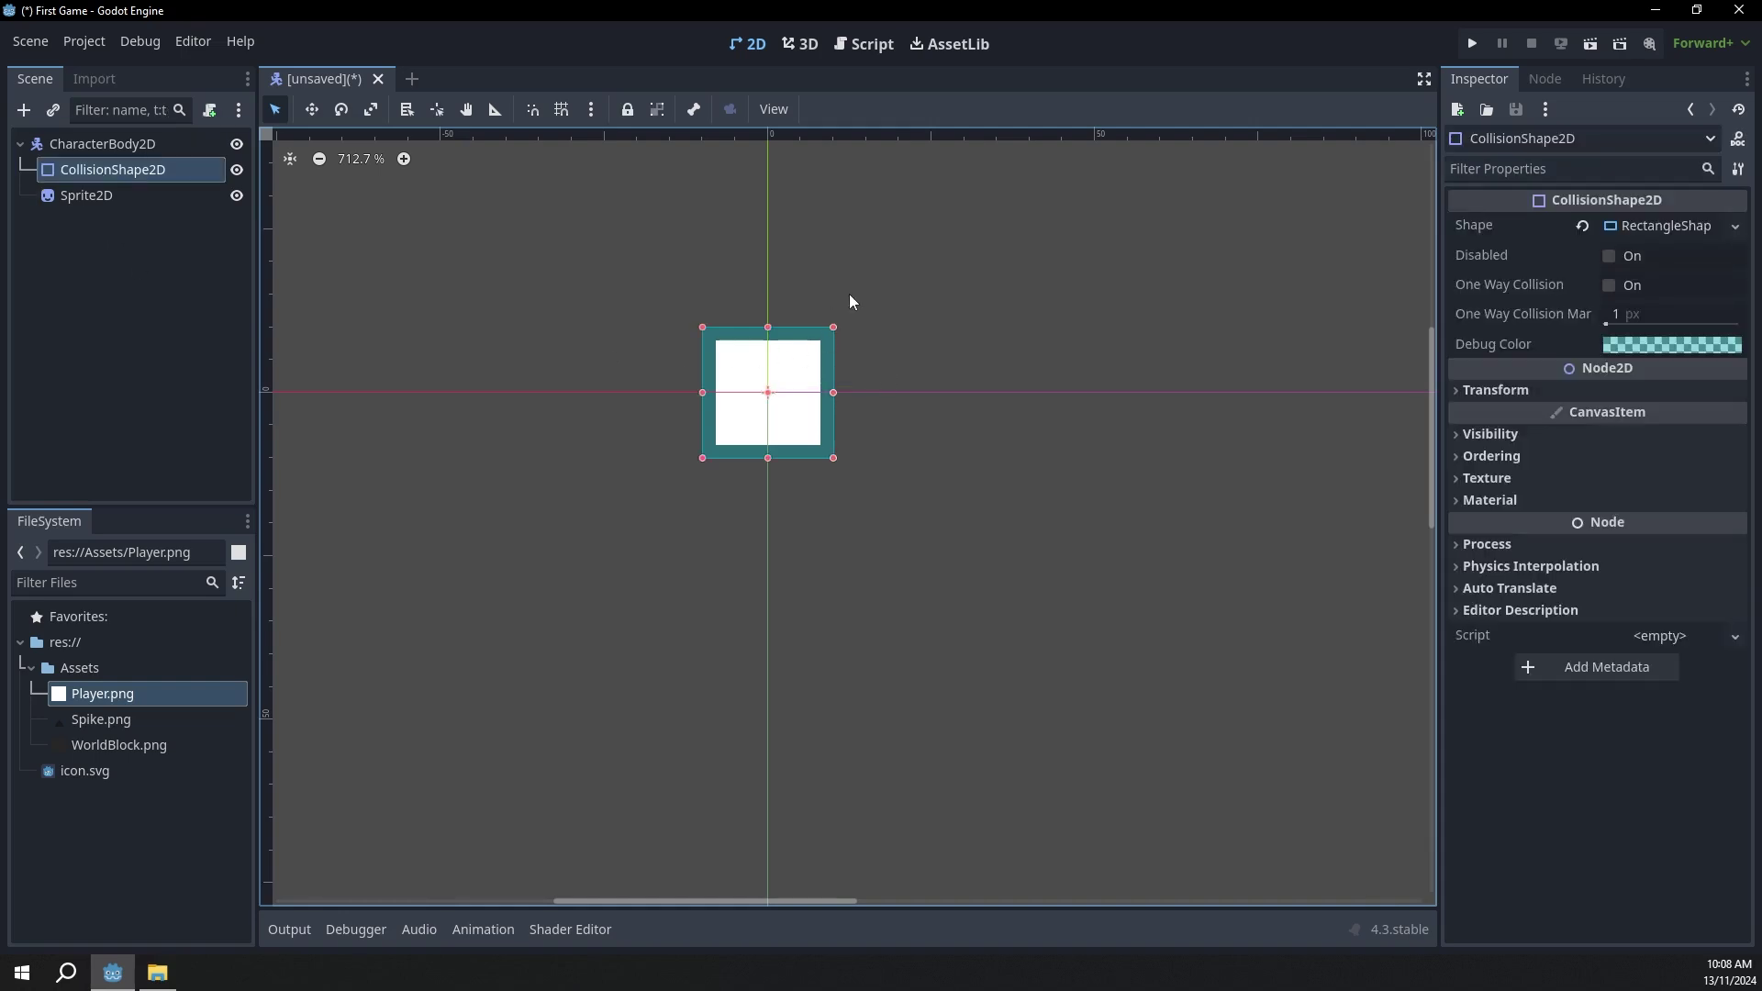
pyautogui.moveTo(835, 326); pyautogui.dragTo(823, 339)
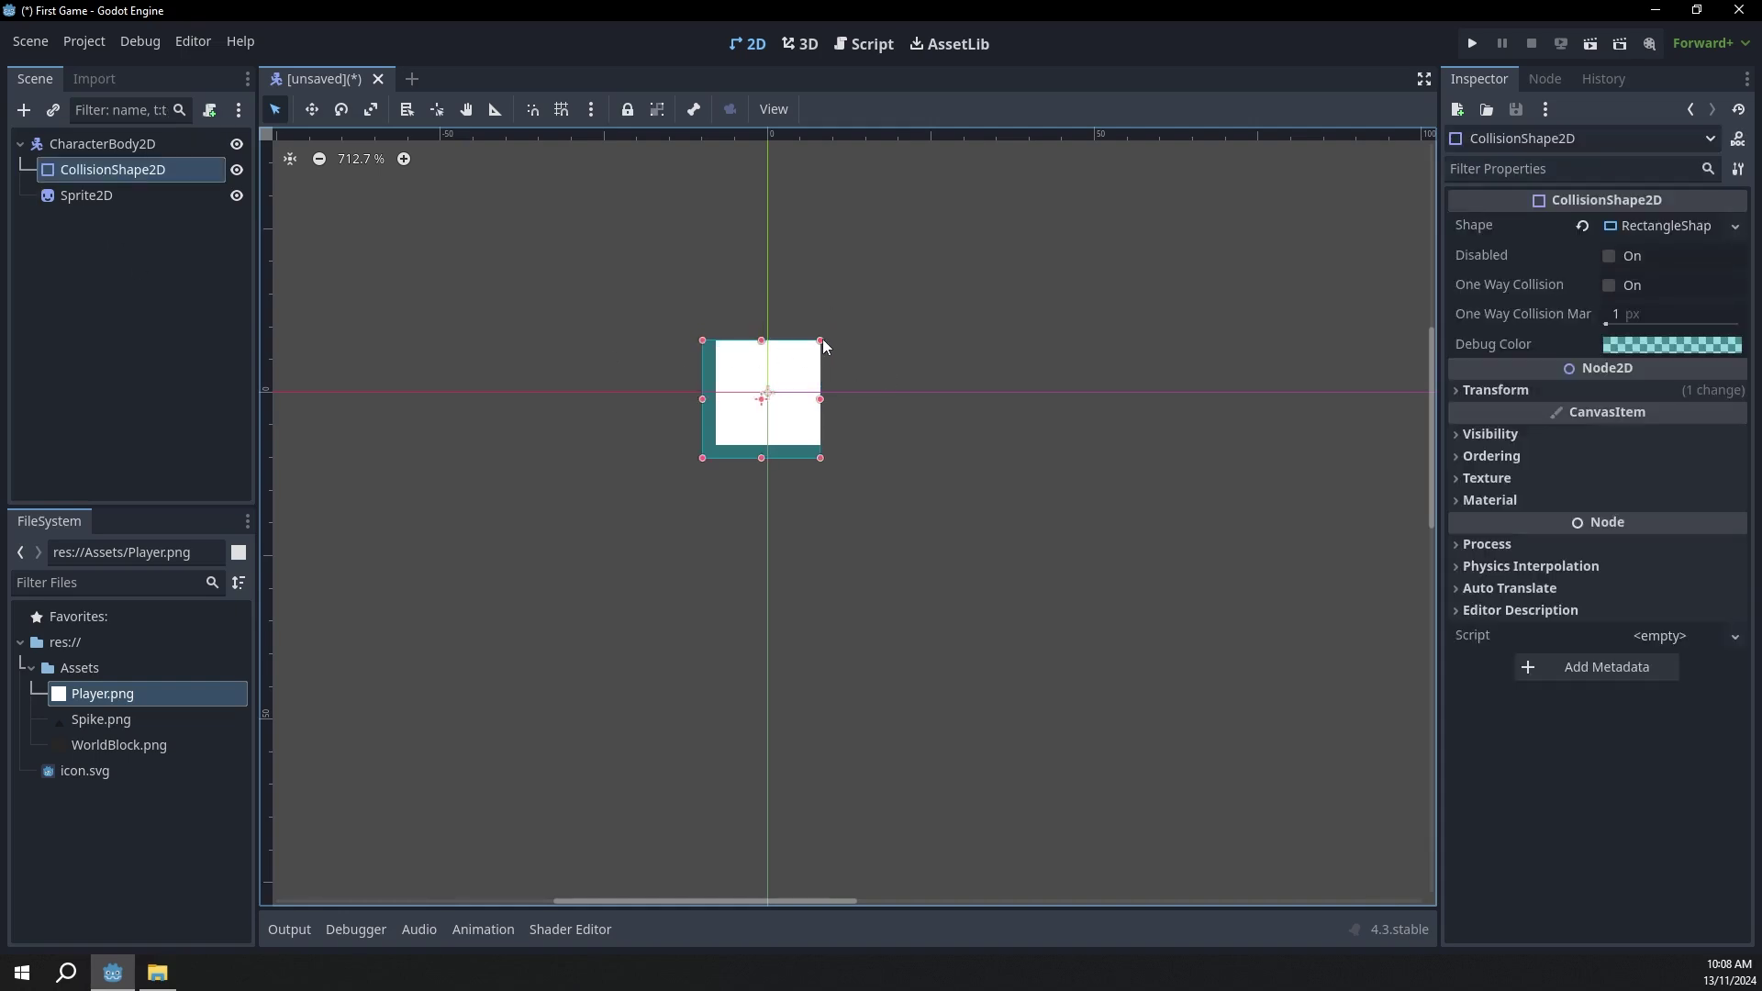
pyautogui.moveTo(695, 464); pyautogui.dragTo(713, 444)
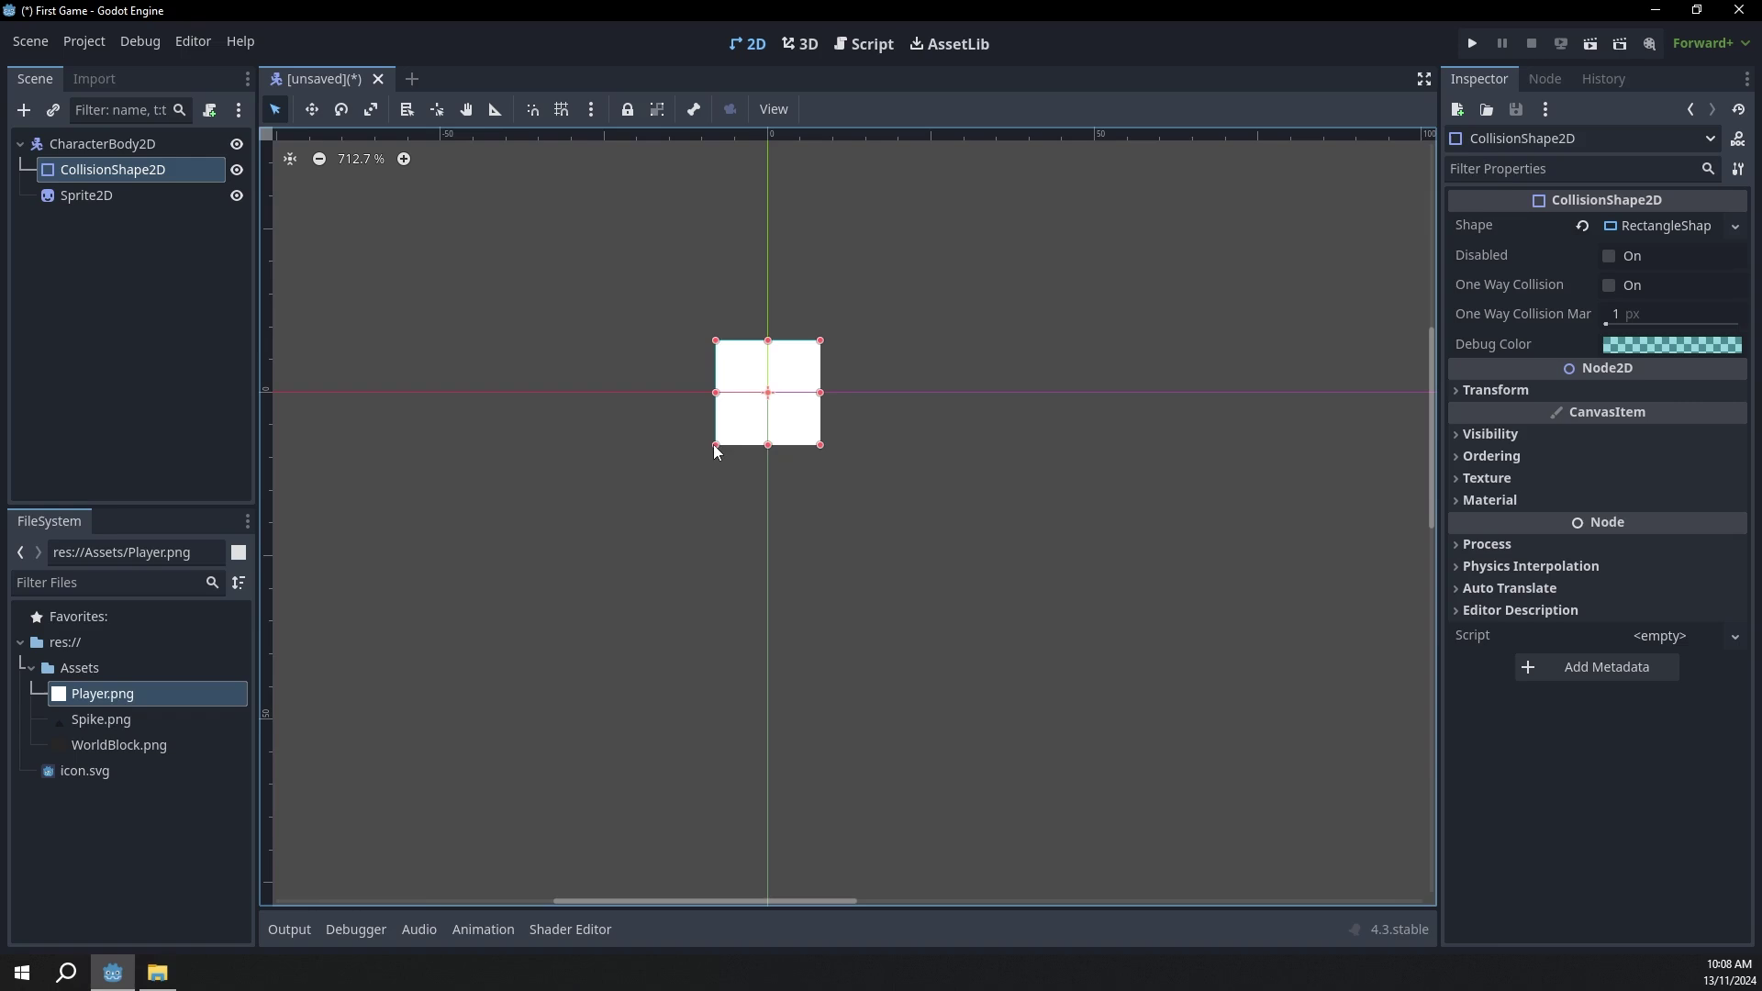
pyautogui.click(530, 426)
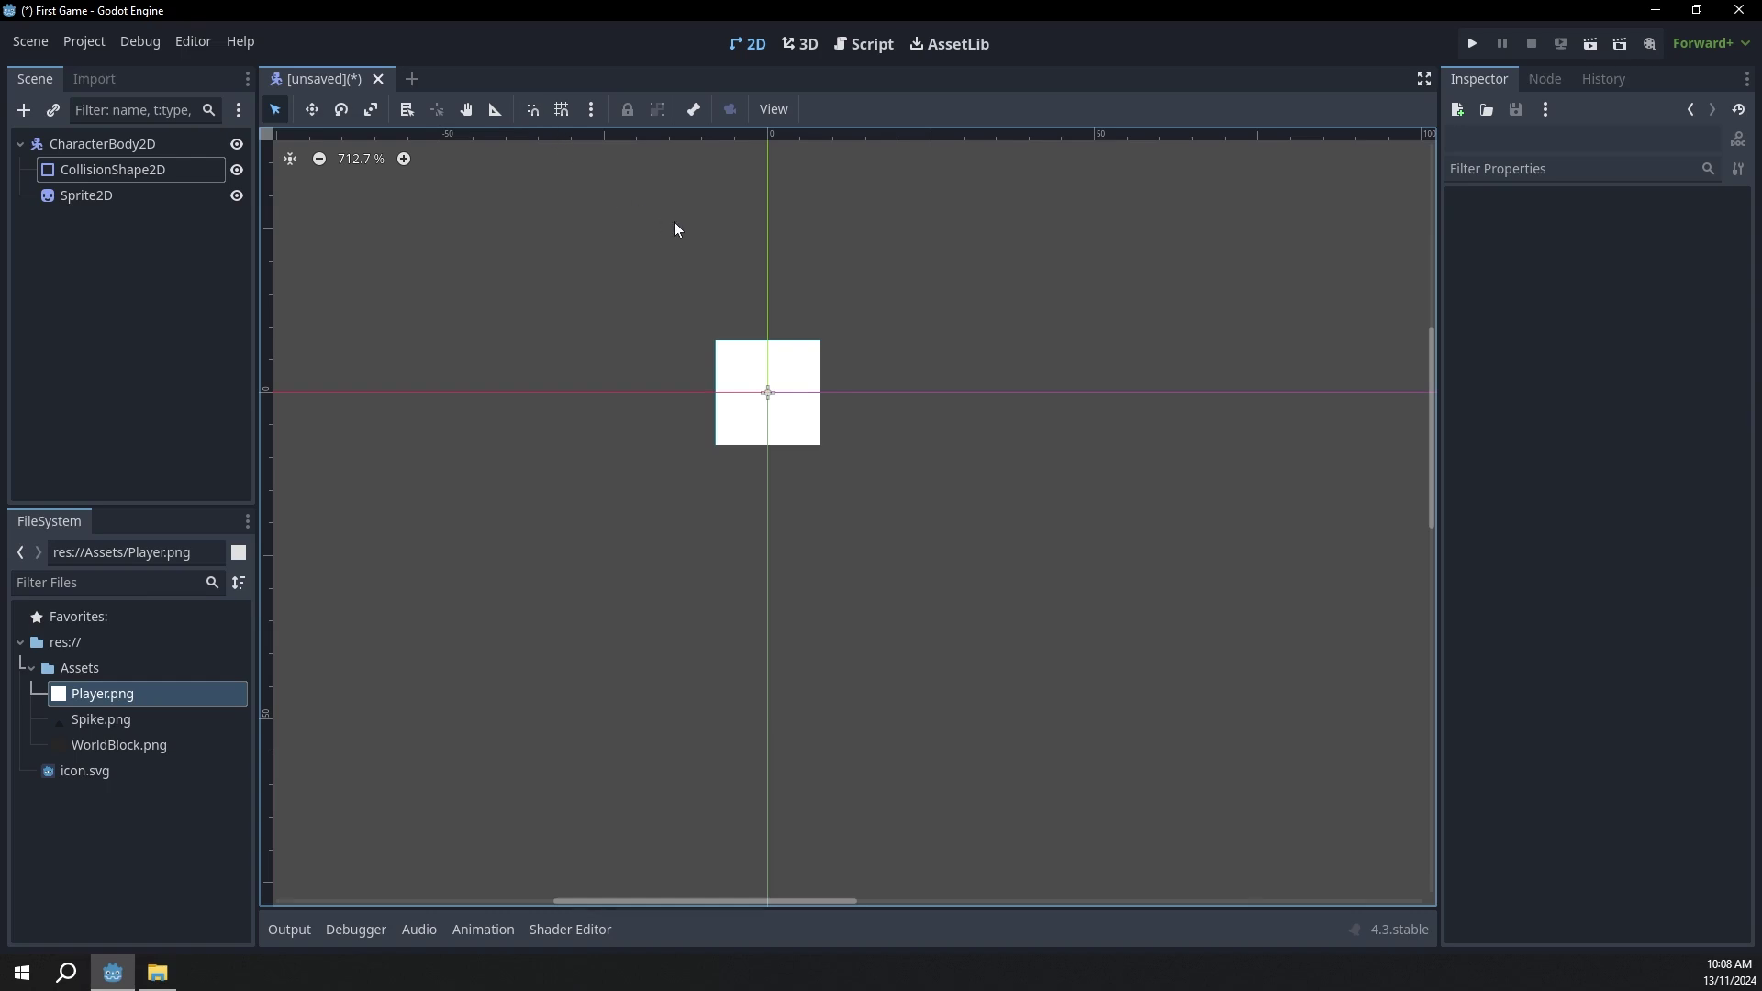
# Step: Create a Scenes folder and save the scene there as Player.tscn
pyautogui.hotkey('ctrl', 's')
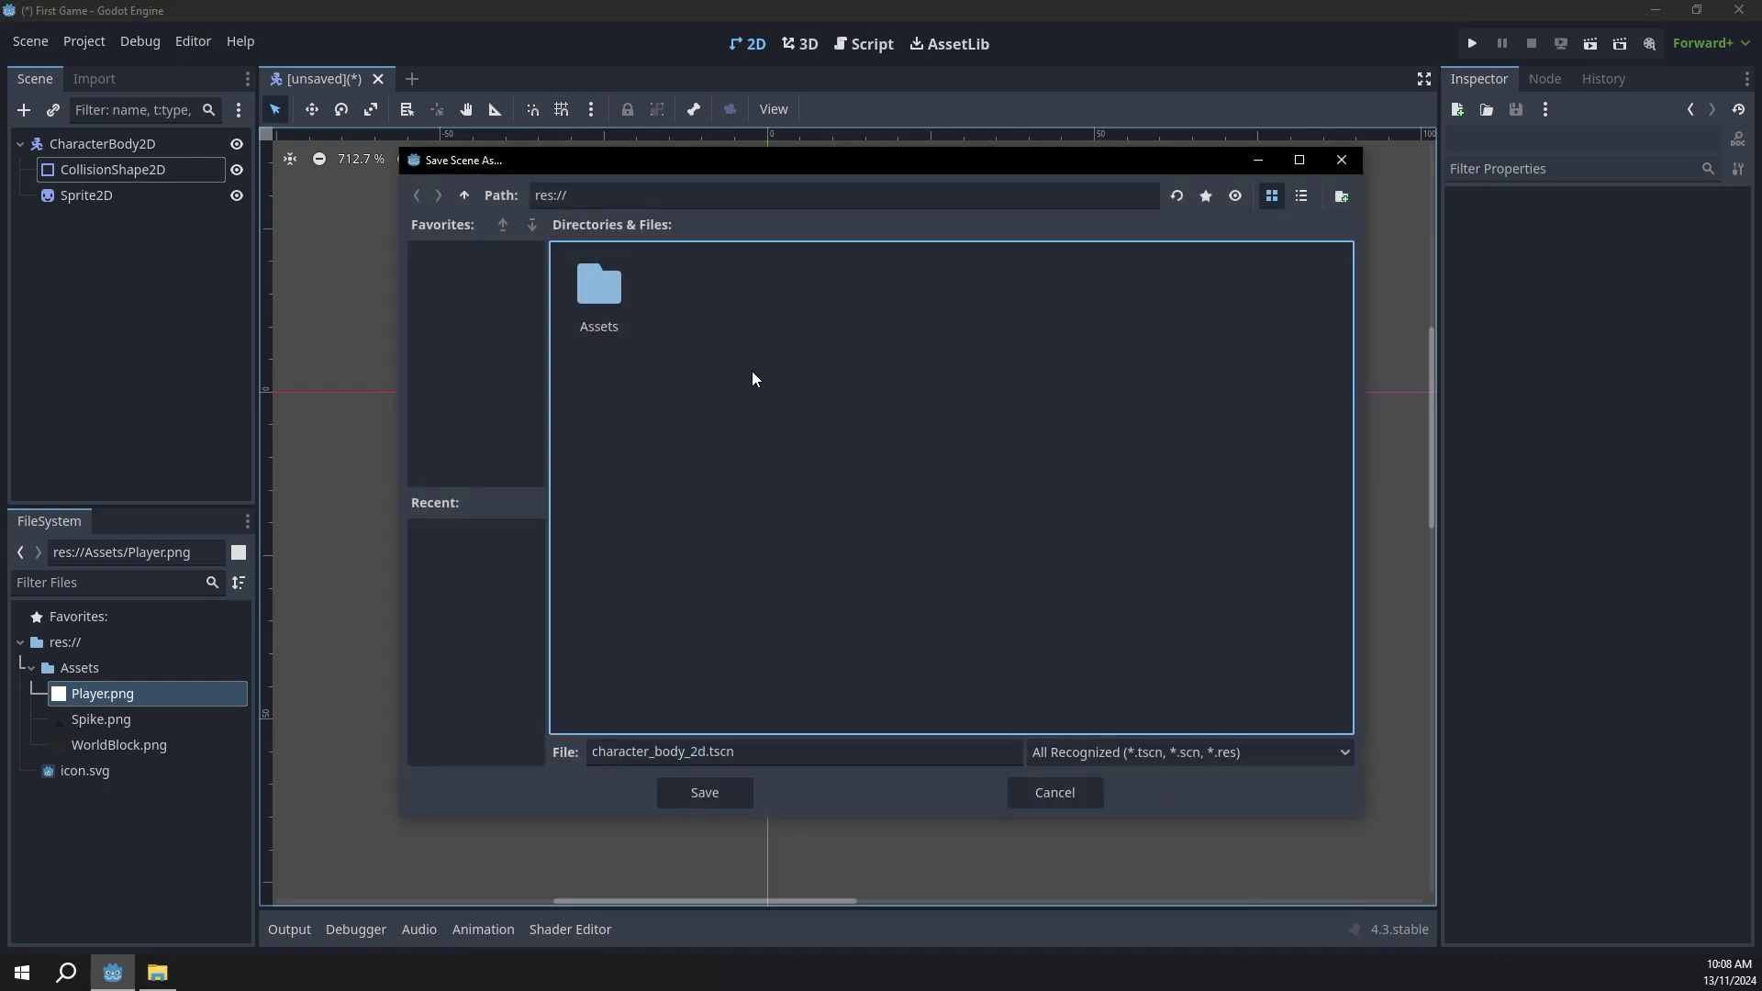
pyautogui.click(1341, 198)
pyautogui.write('Scenes')
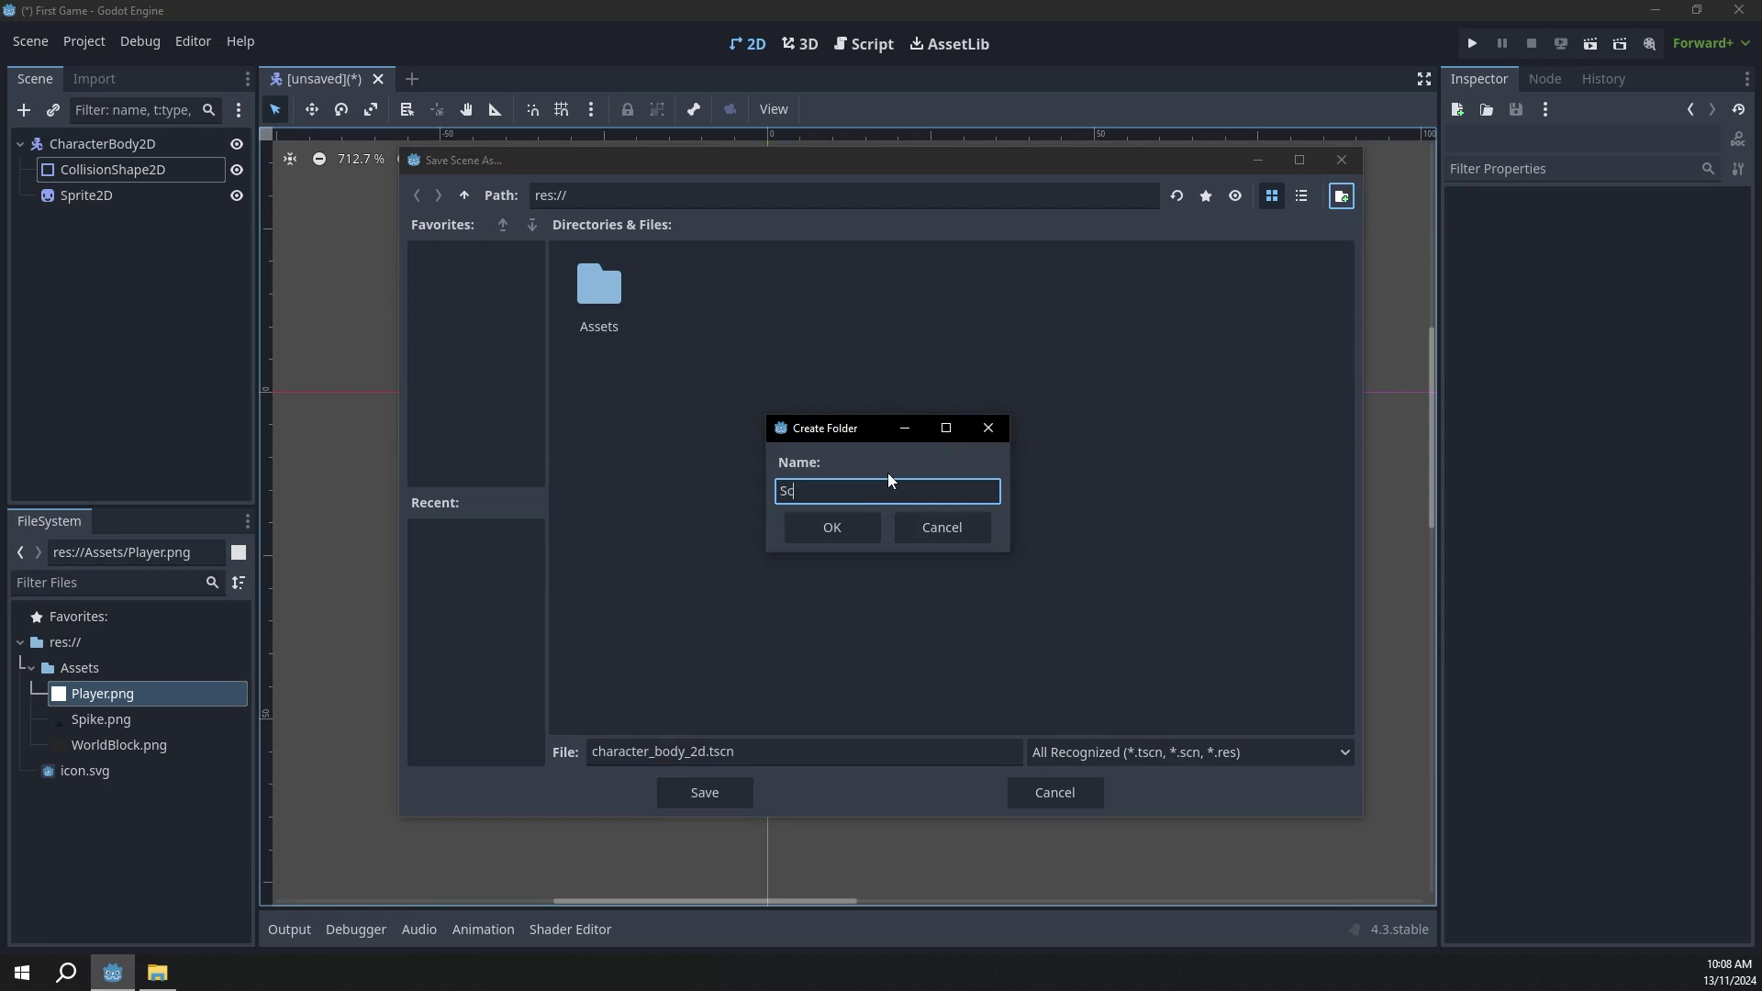
pyautogui.press('Return')
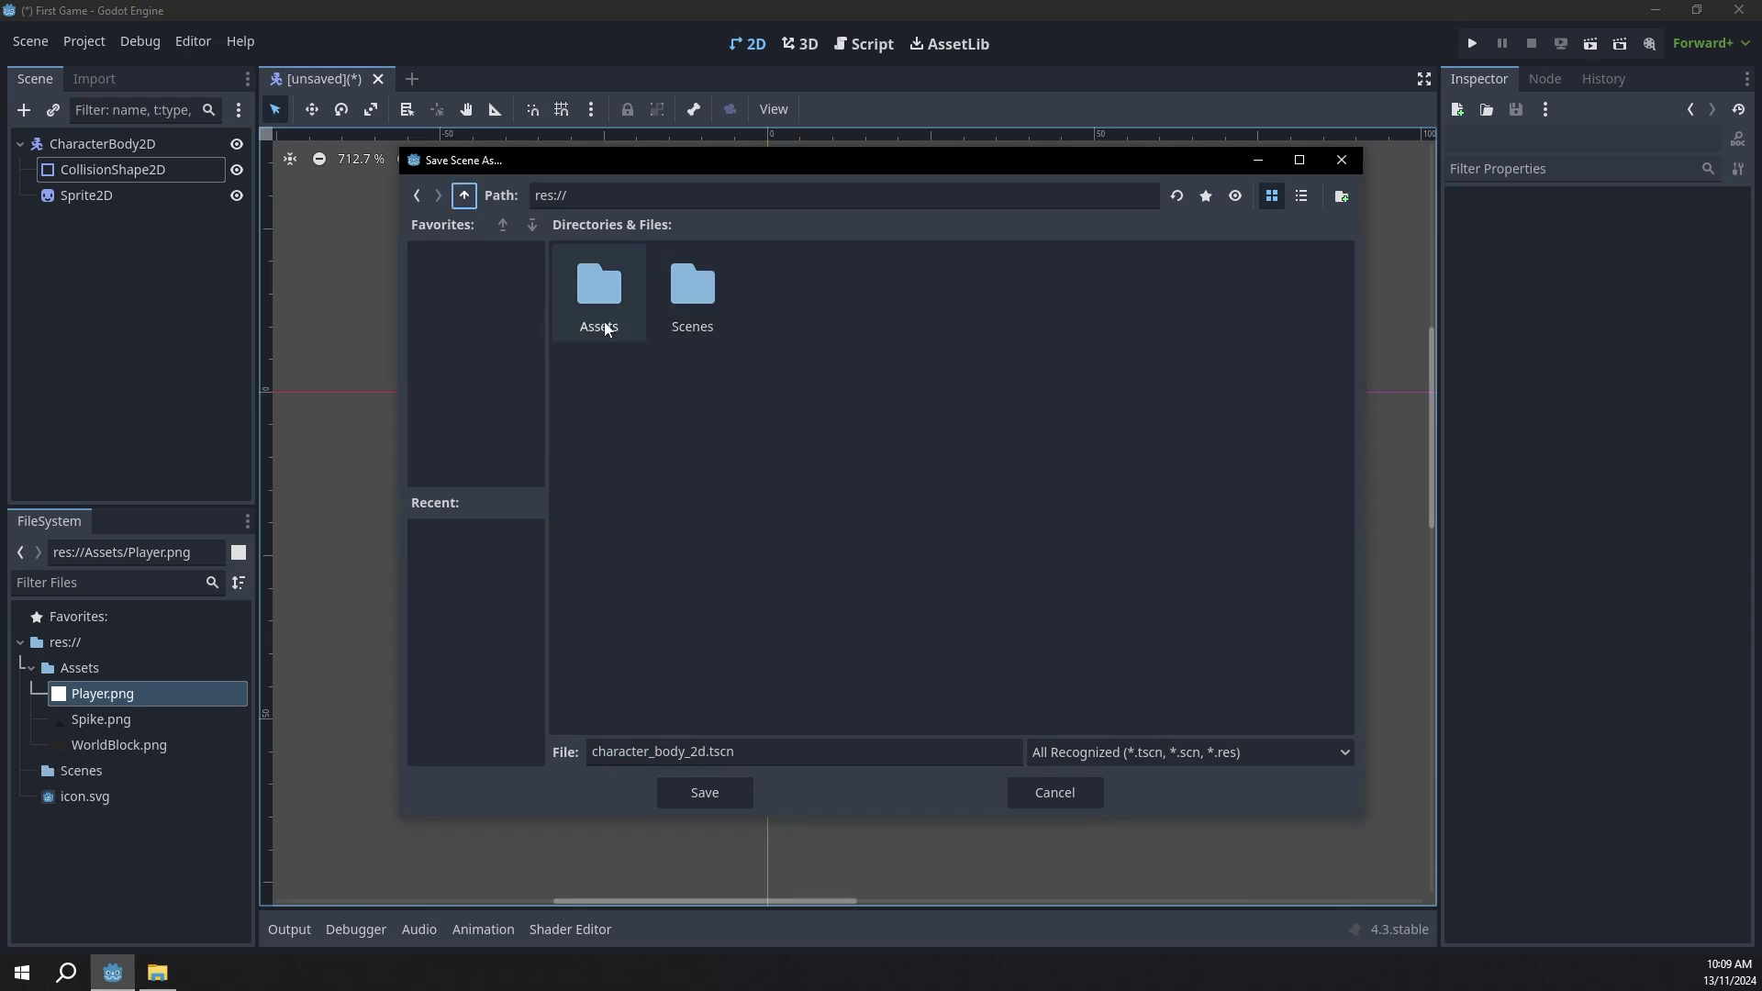
pyautogui.doubleClick(697, 302)
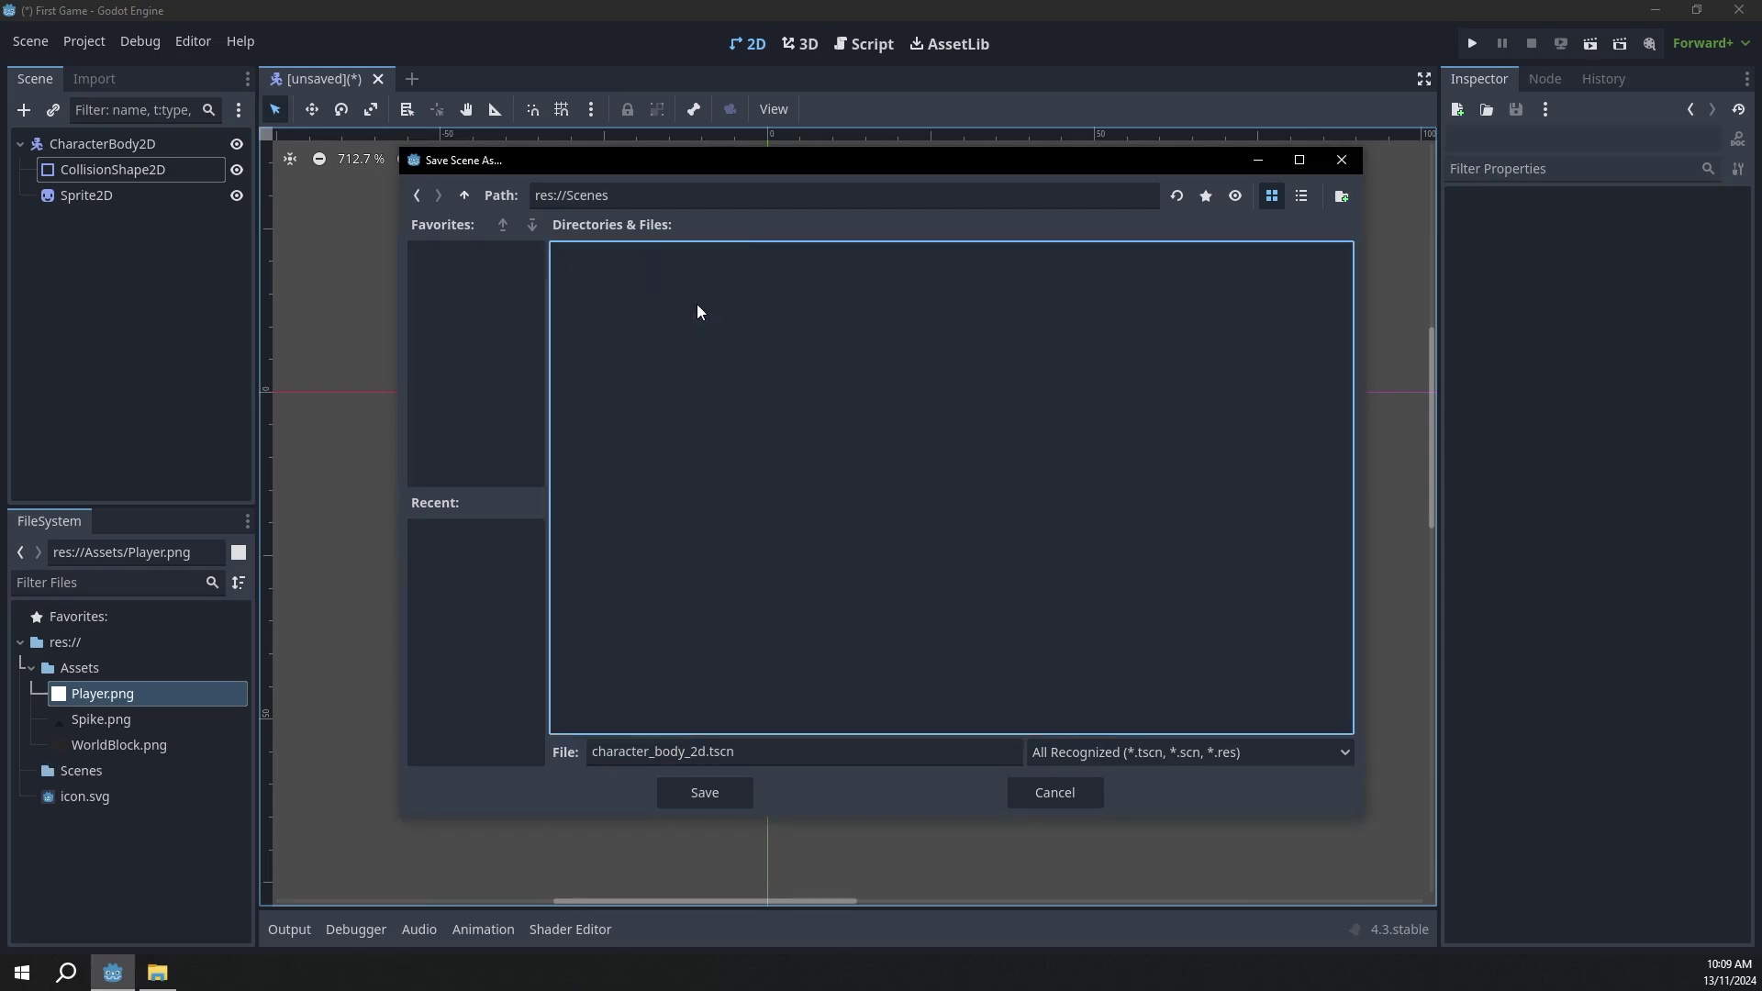
pyautogui.moveTo(705, 751); pyautogui.dragTo(569, 751)
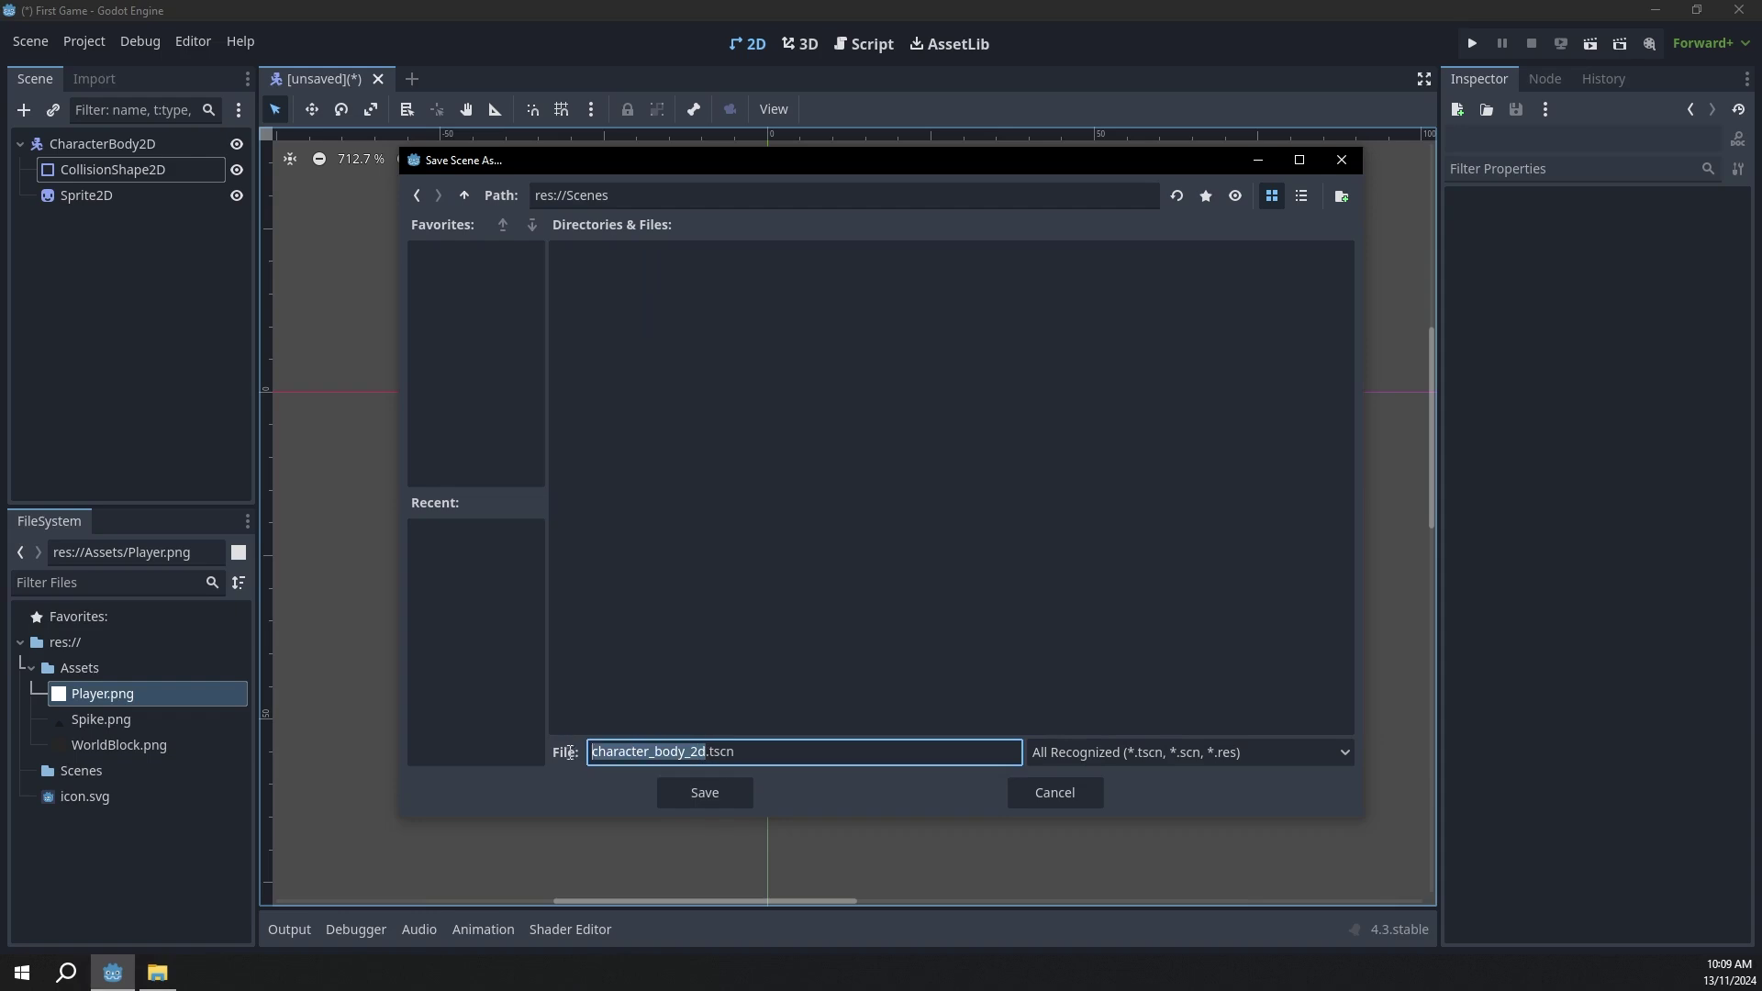
pyautogui.write('Player')
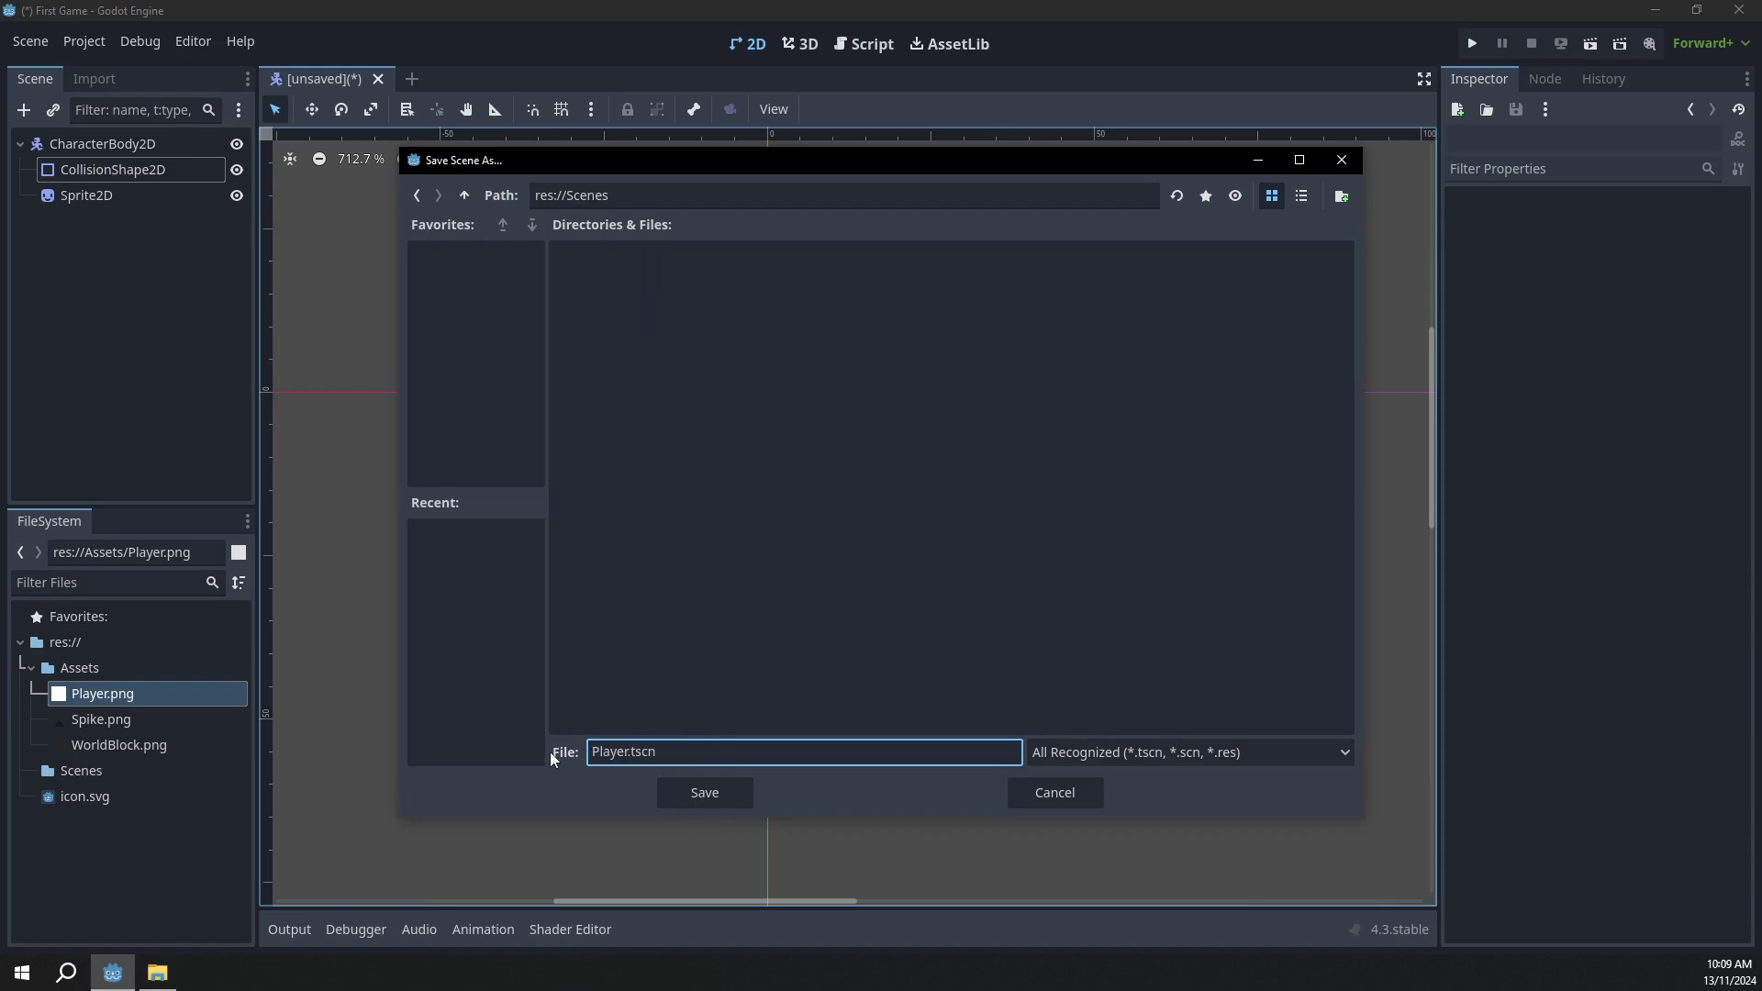
pyautogui.click(736, 791)
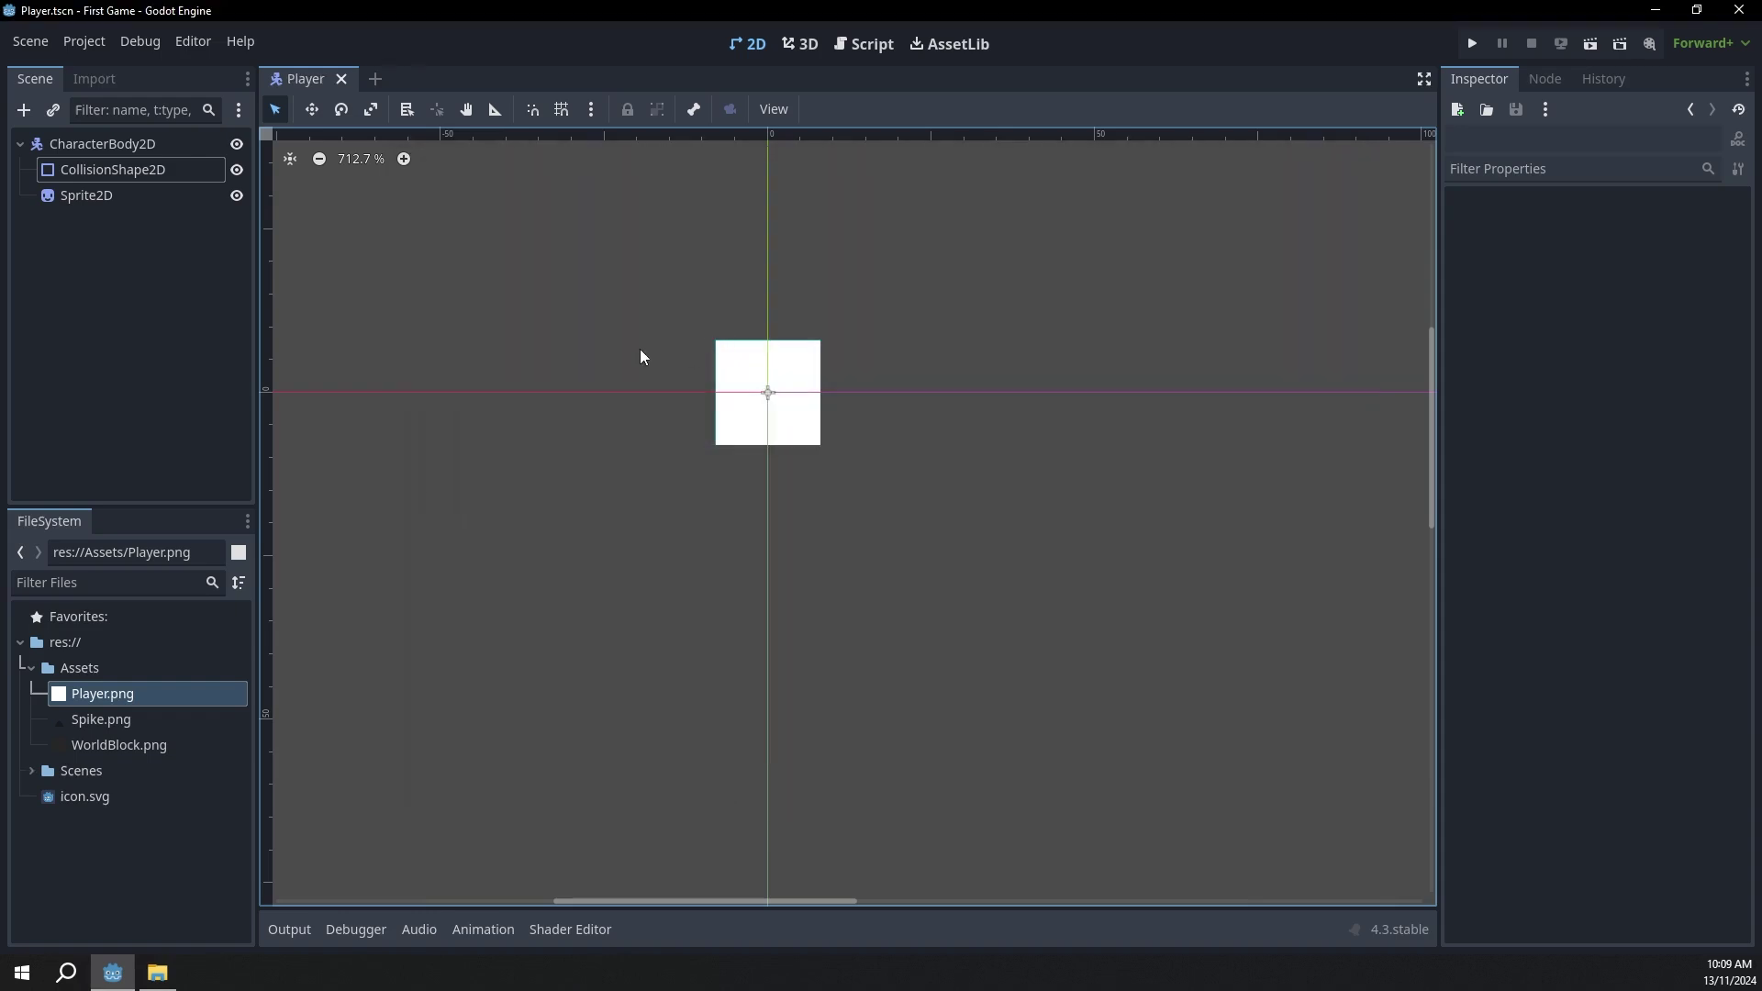
# Step: Rename the CharacterBody2D root node to Player and save the scene
pyautogui.click(31, 669)
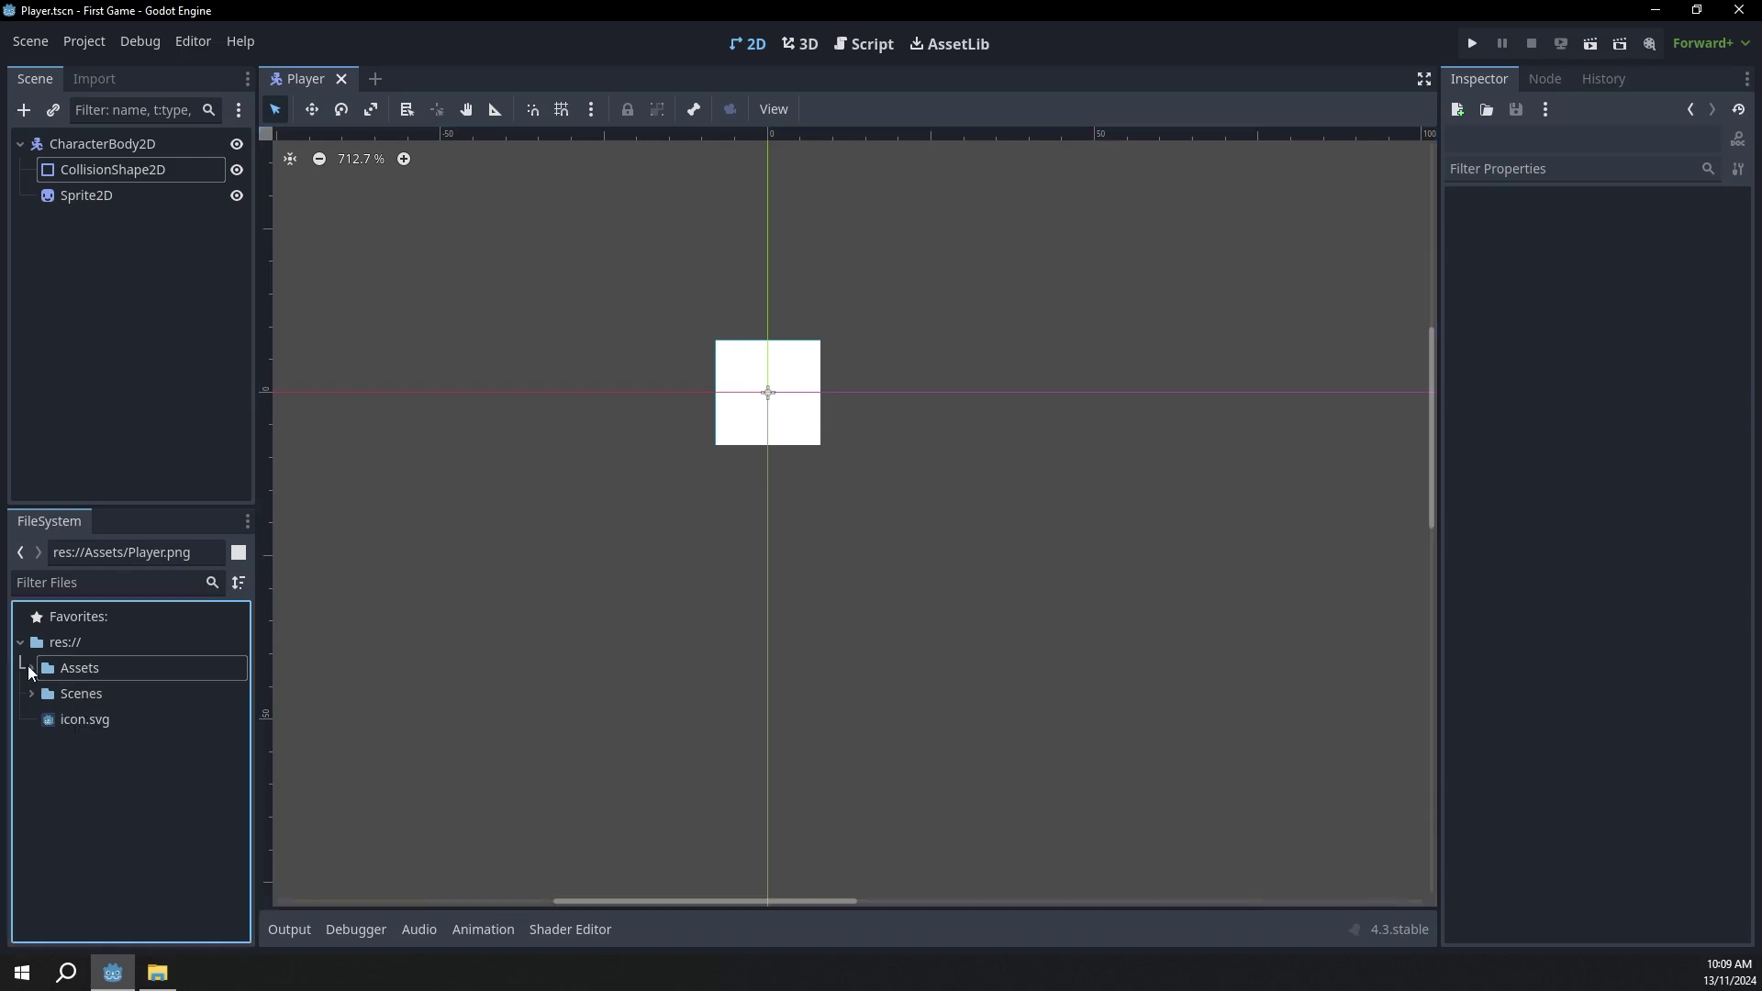
pyautogui.click(32, 694)
pyautogui.click(103, 148)
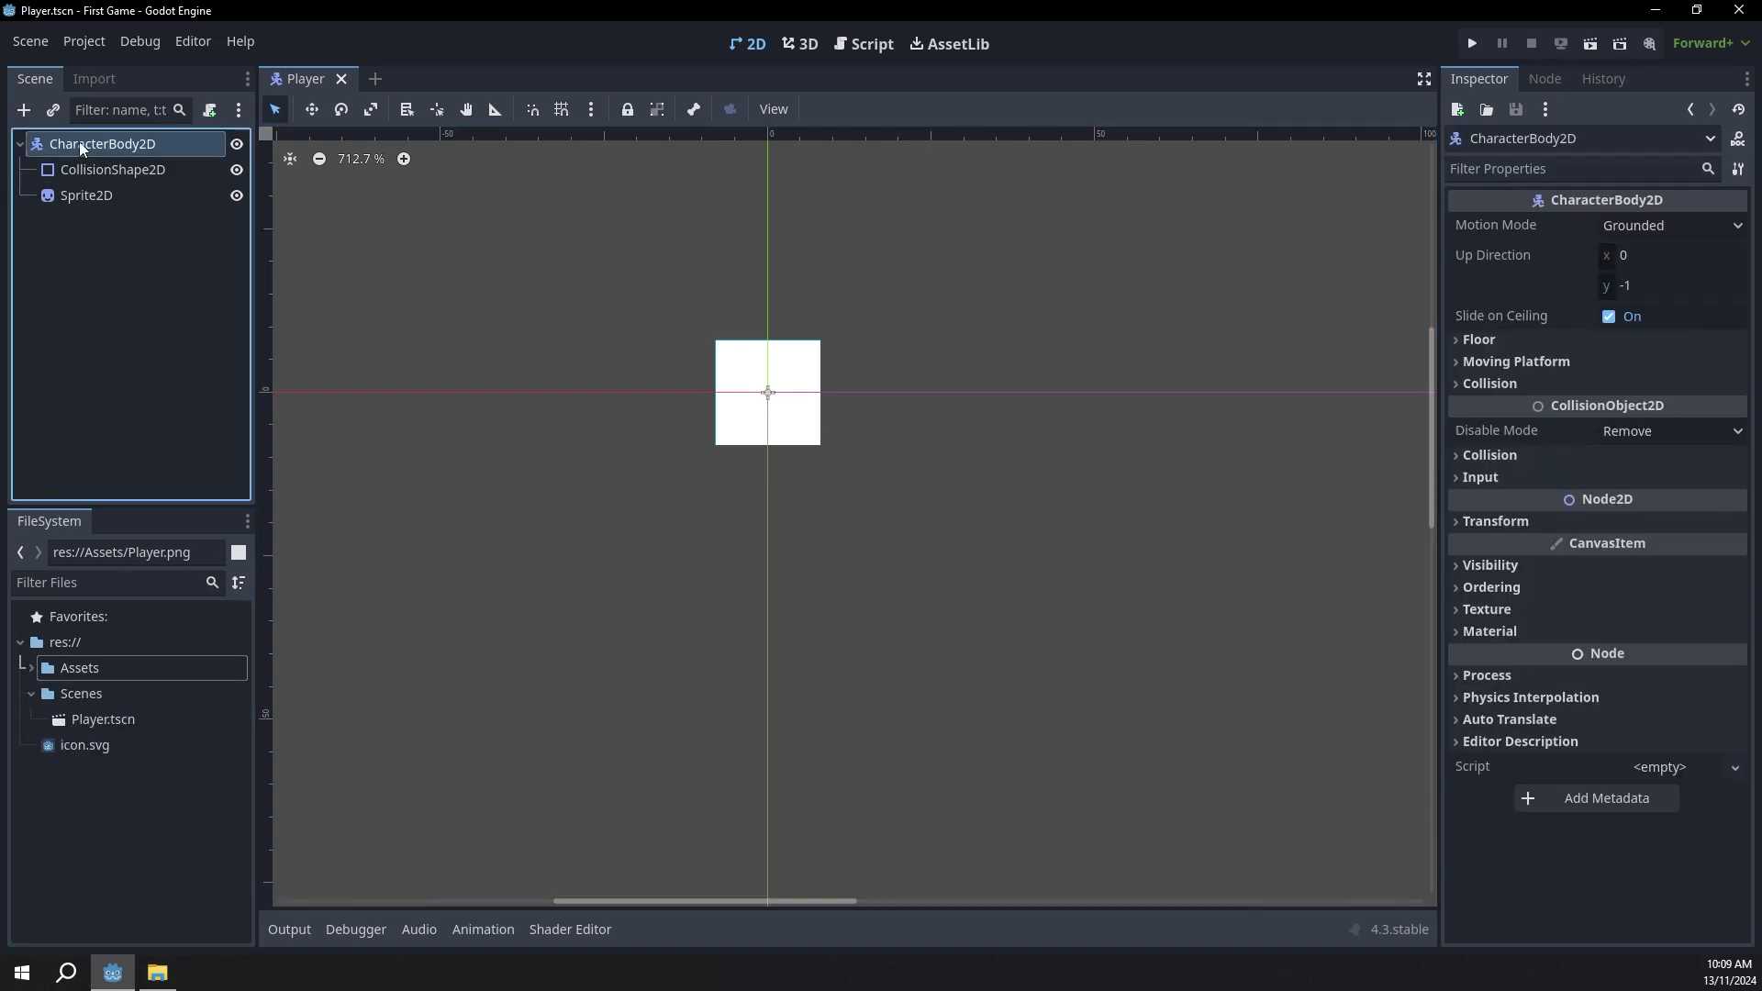
pyautogui.click(144, 144)
pyautogui.doubleClick(144, 144)
pyautogui.write('Player')
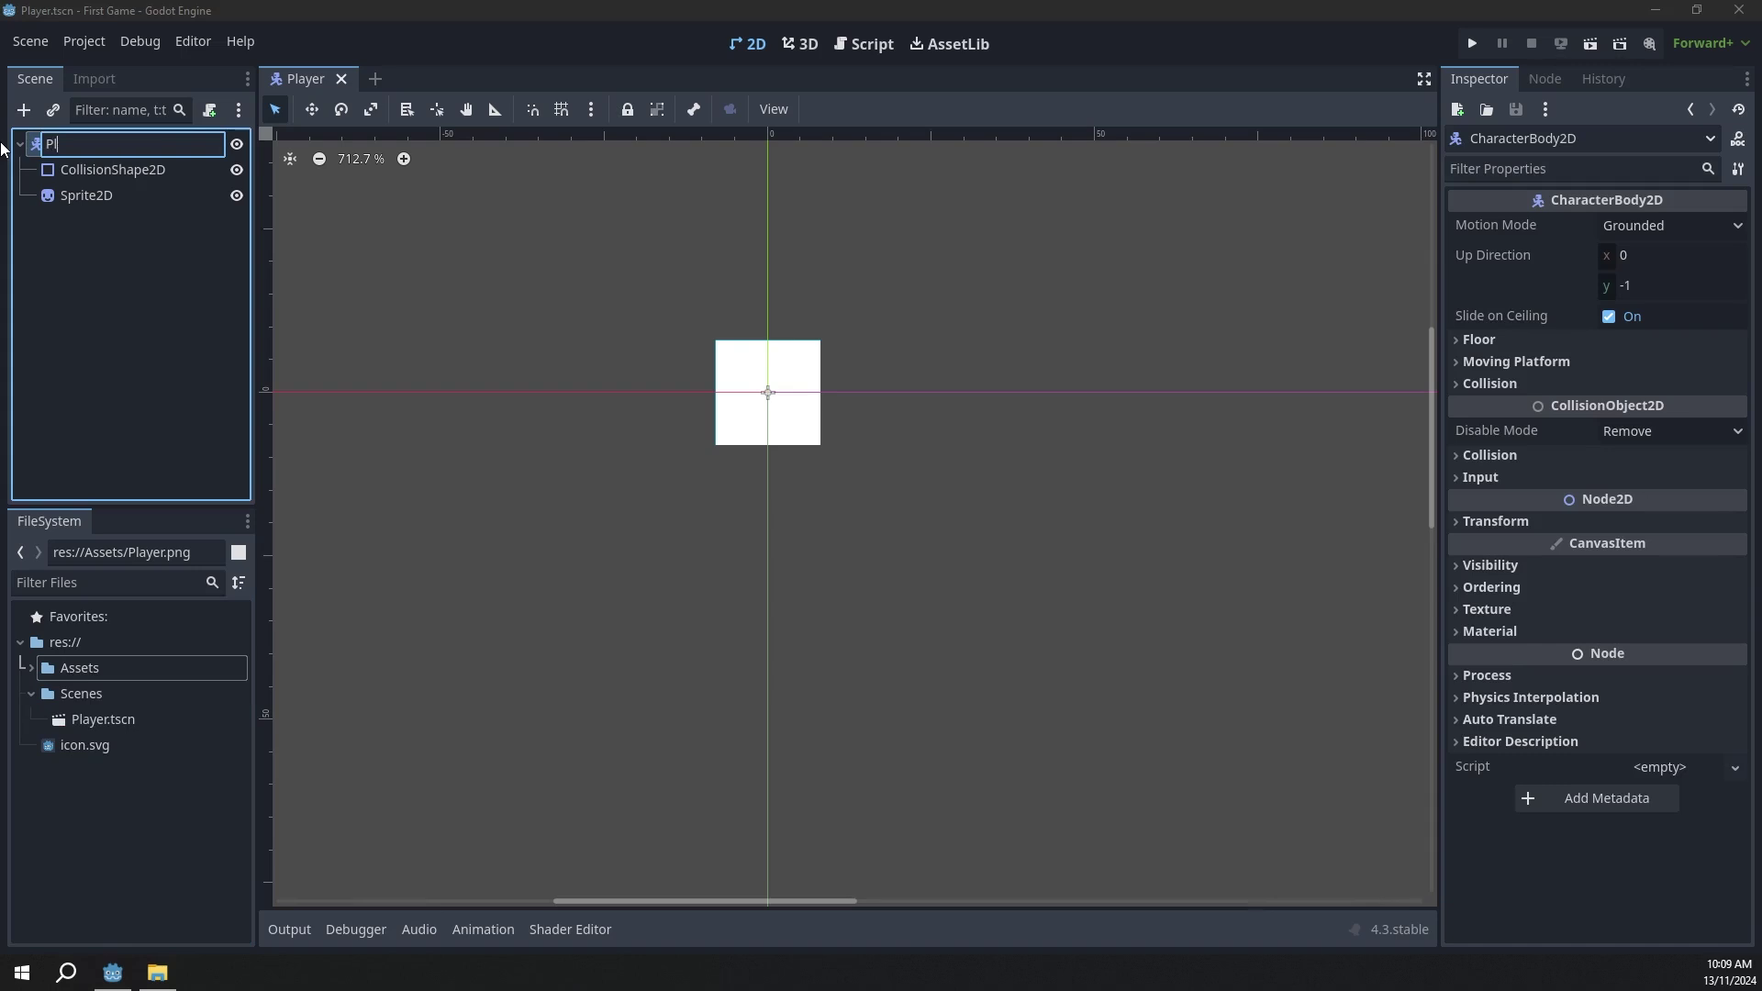
pyautogui.press('Return')
pyautogui.hotkey('ctrl', 's')
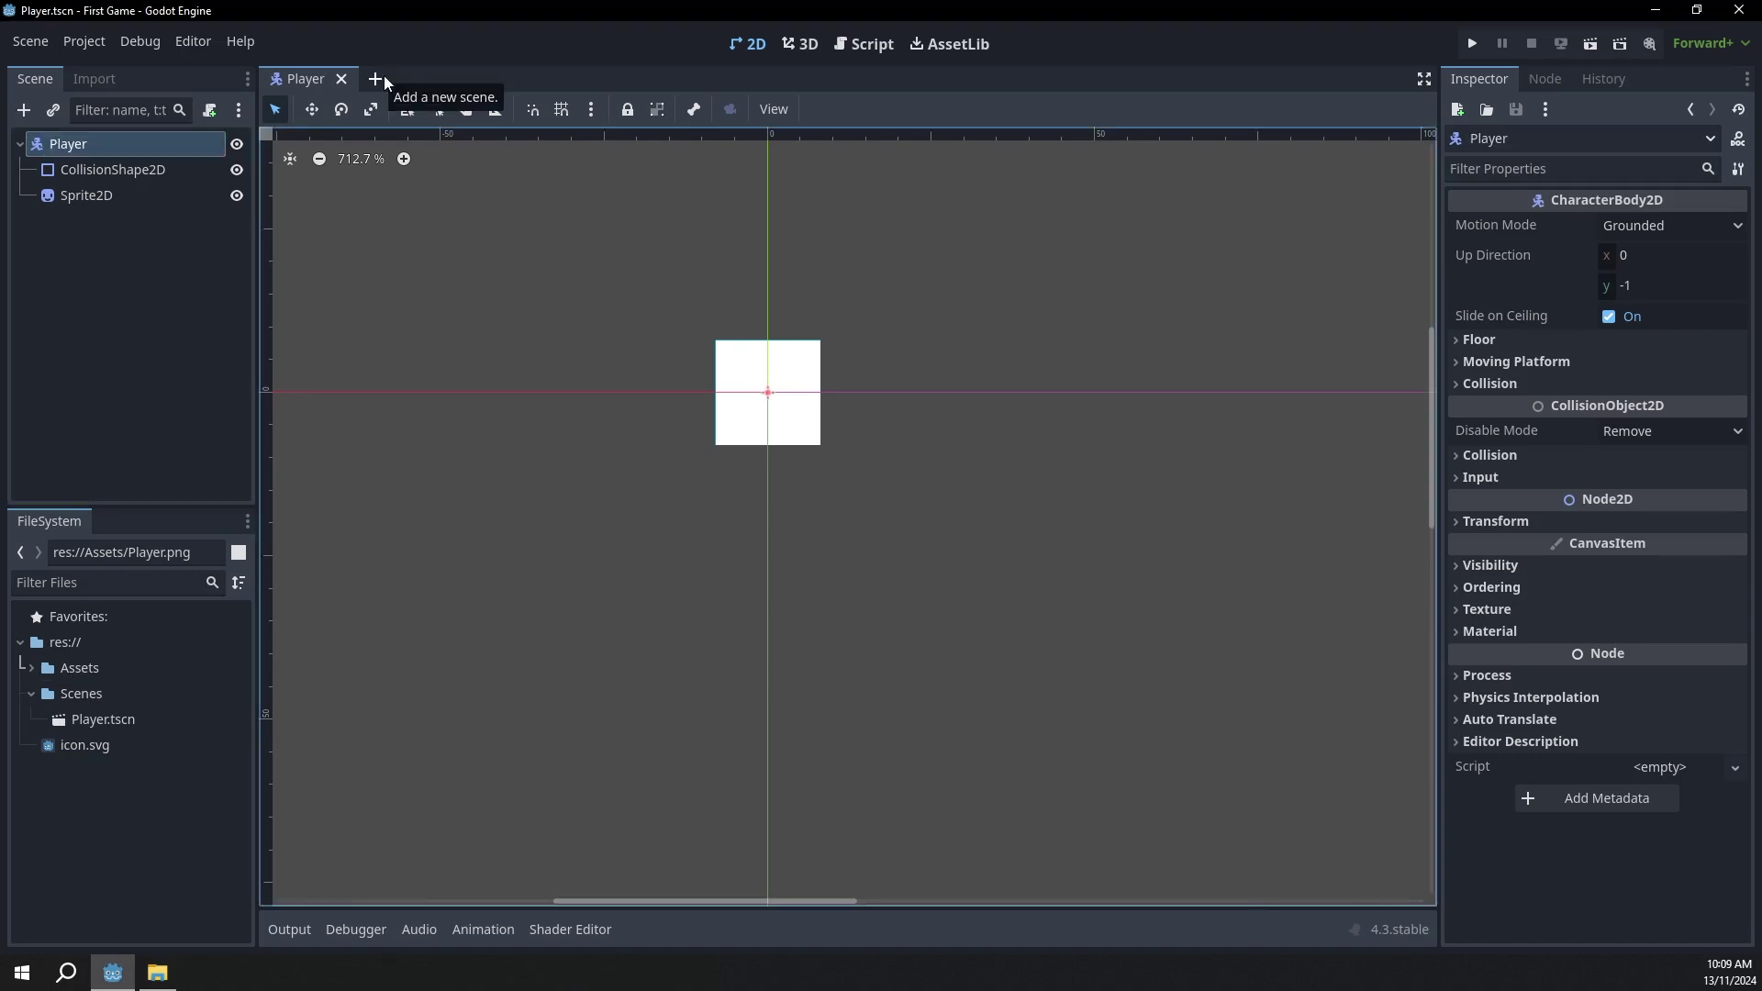
# Step: Start a new 2D scene and rename its Node2D root to 'Main Scene'
pyautogui.click(383, 77)
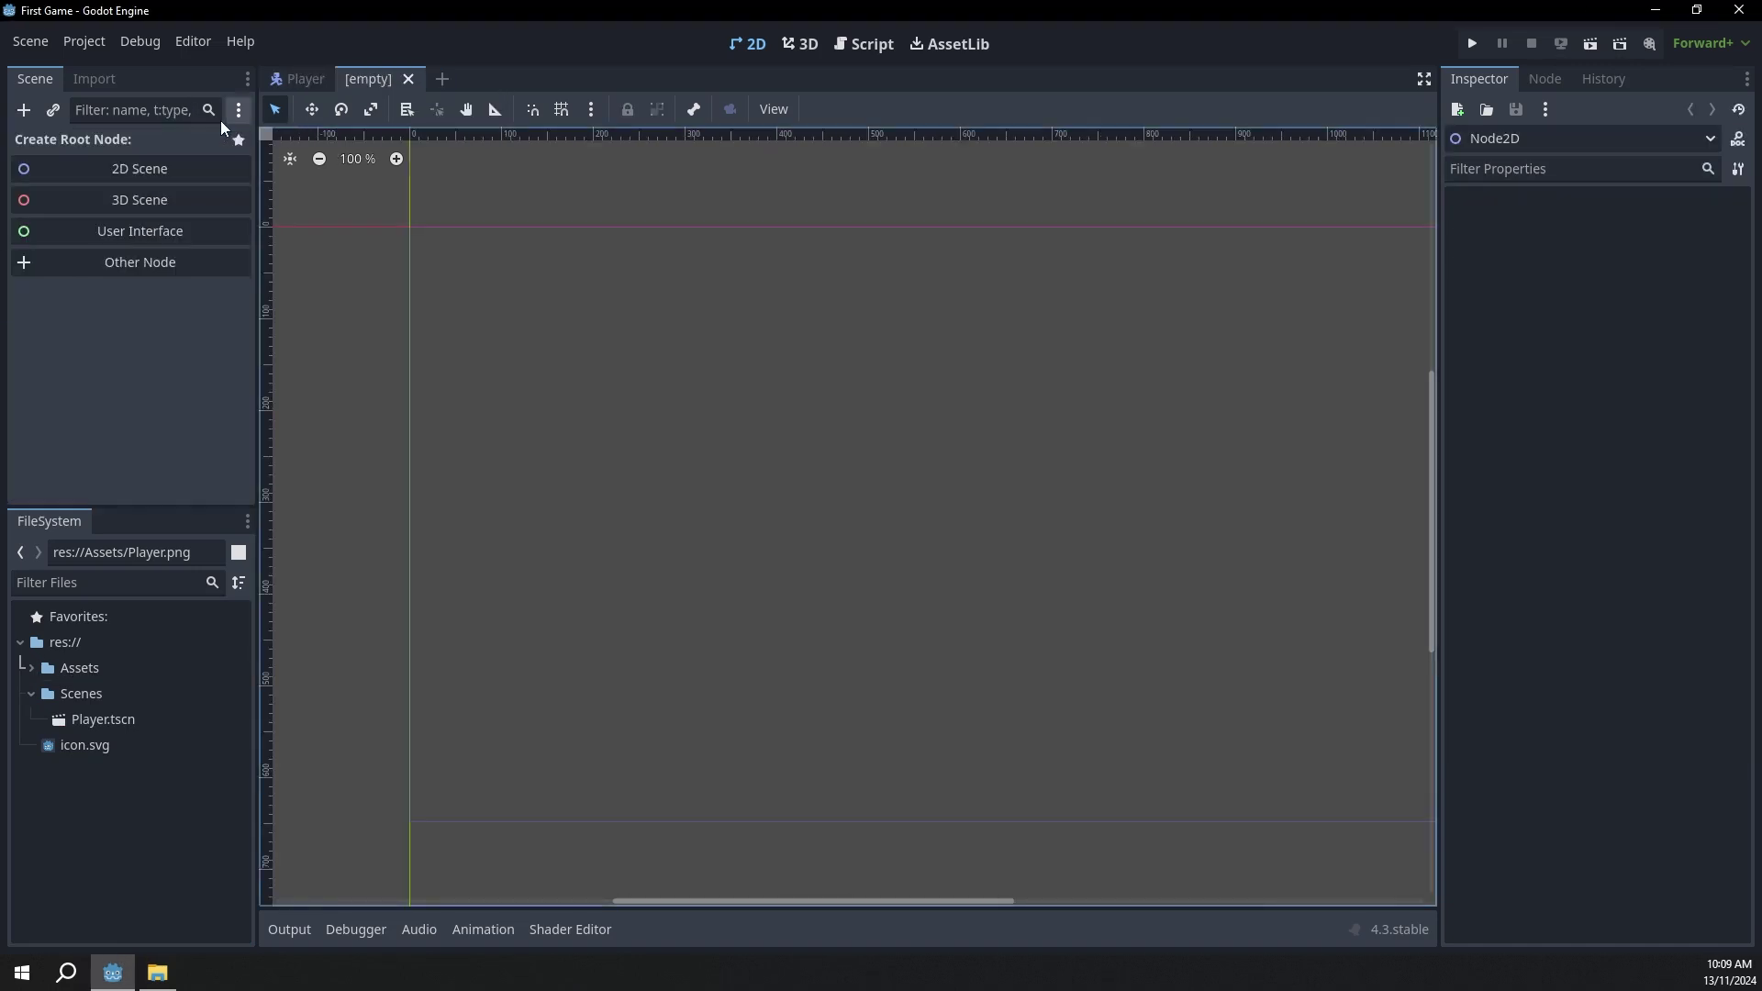
pyautogui.click(199, 169)
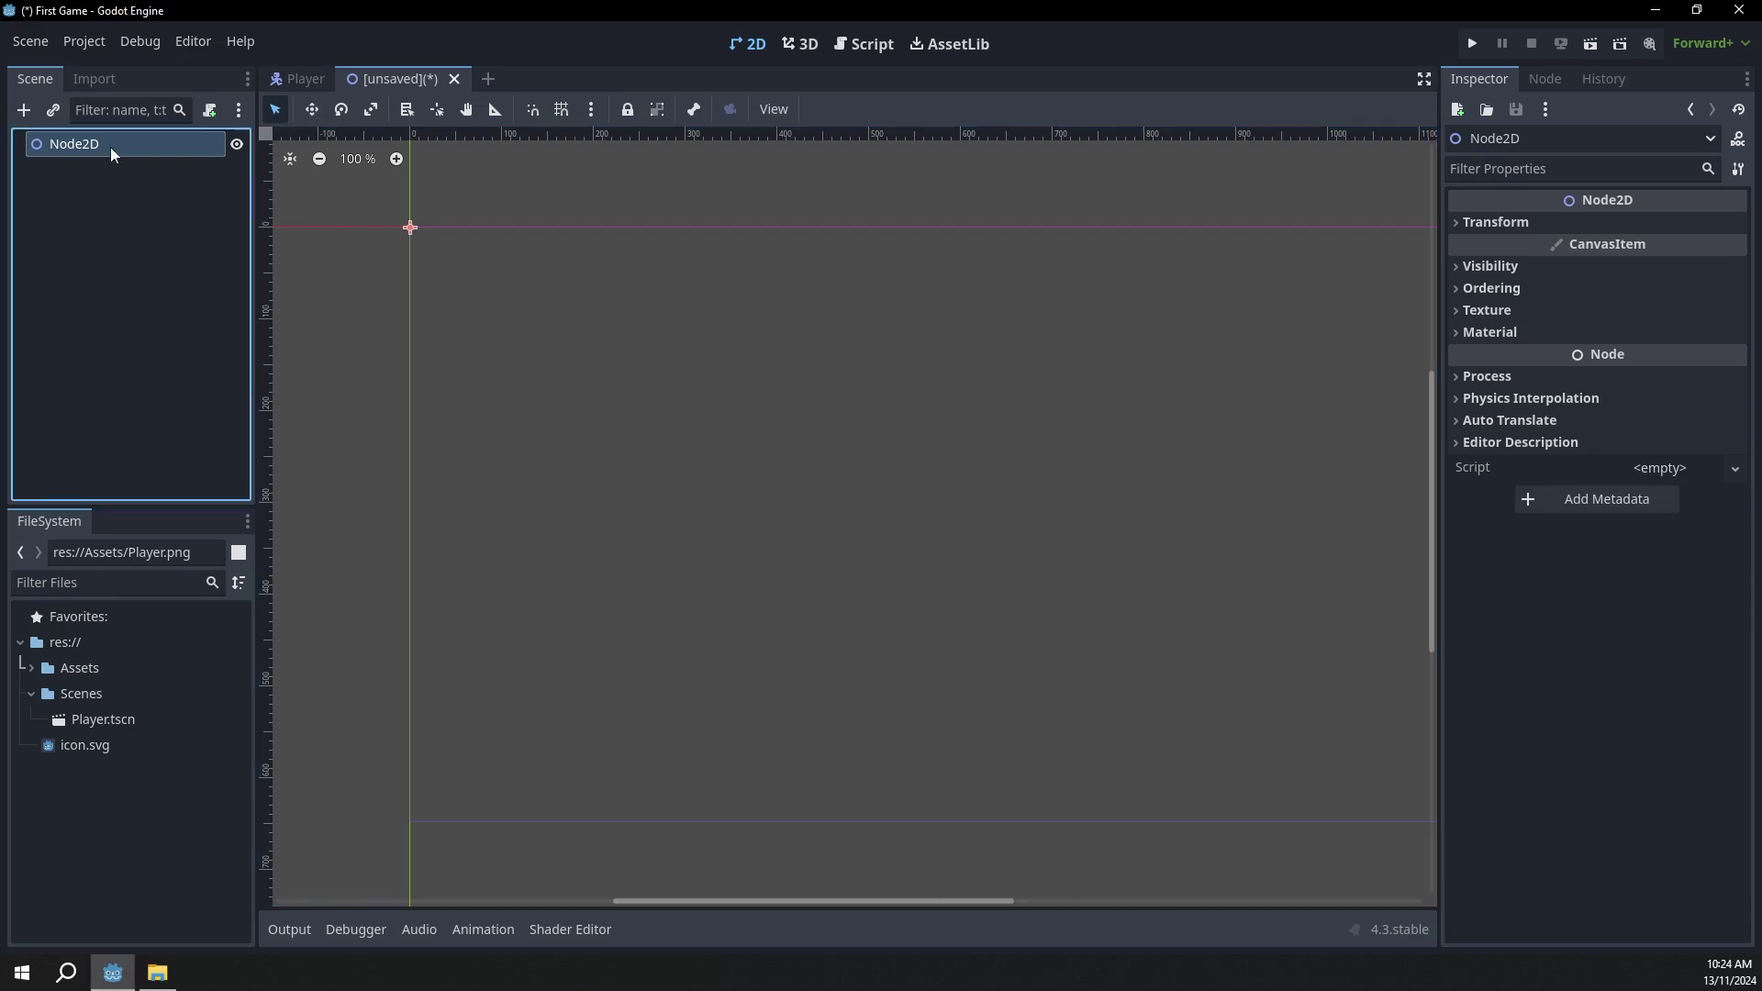
pyautogui.doubleClick(171, 147)
pyautogui.write('Scene')
pyautogui.write('Main')
pyautogui.write(' Scene')
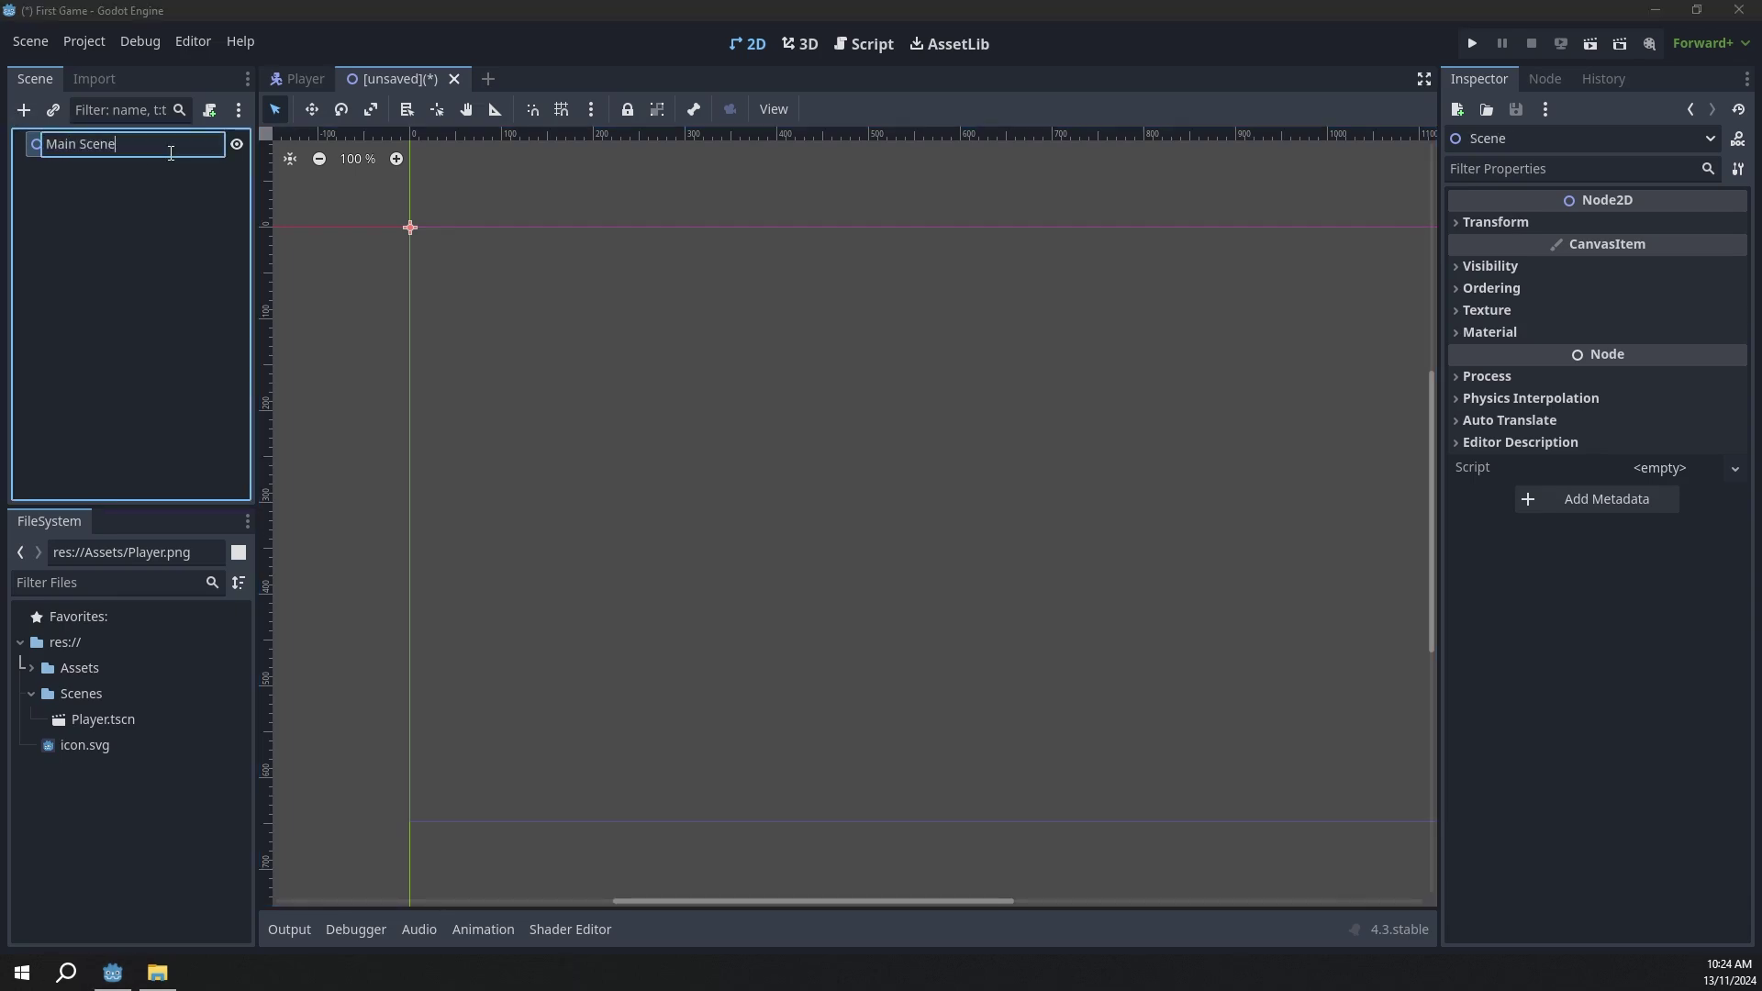
pyautogui.press('Return')
# Step: Save the scene as main_scene.tscn in the Scenes folder
pyautogui.hotkey('ctrl', 's')
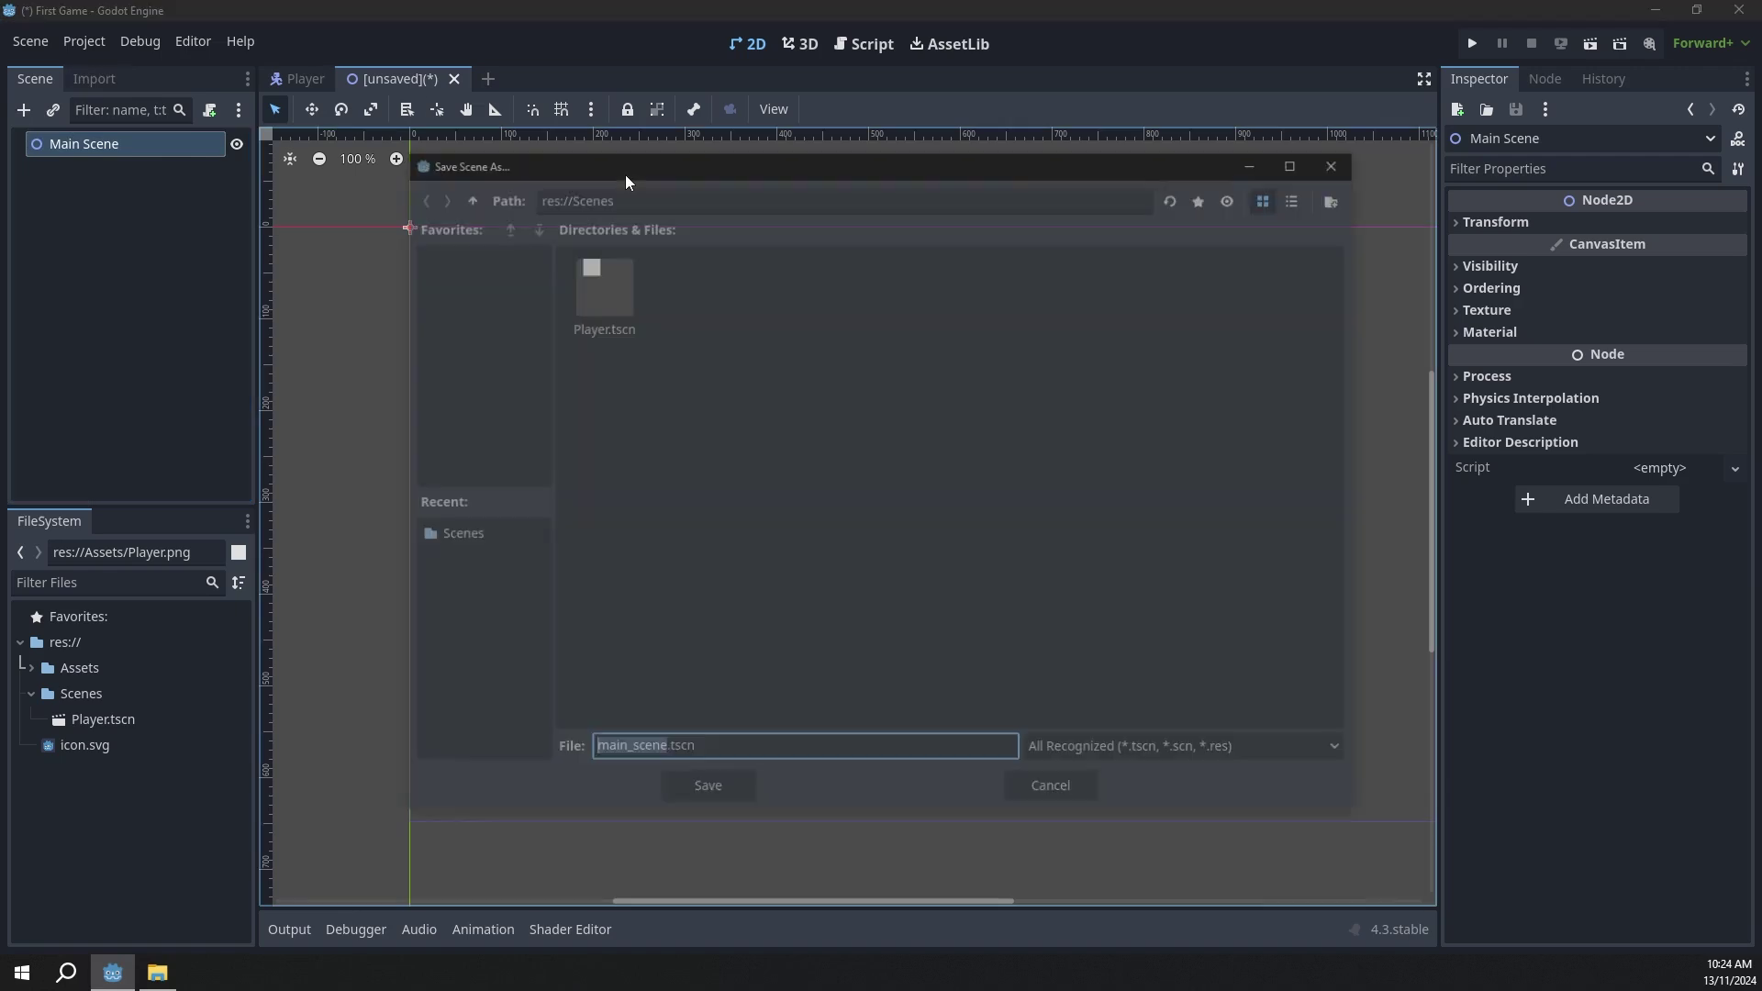
pyautogui.click(463, 197)
pyautogui.doubleClick(679, 305)
pyautogui.click(723, 800)
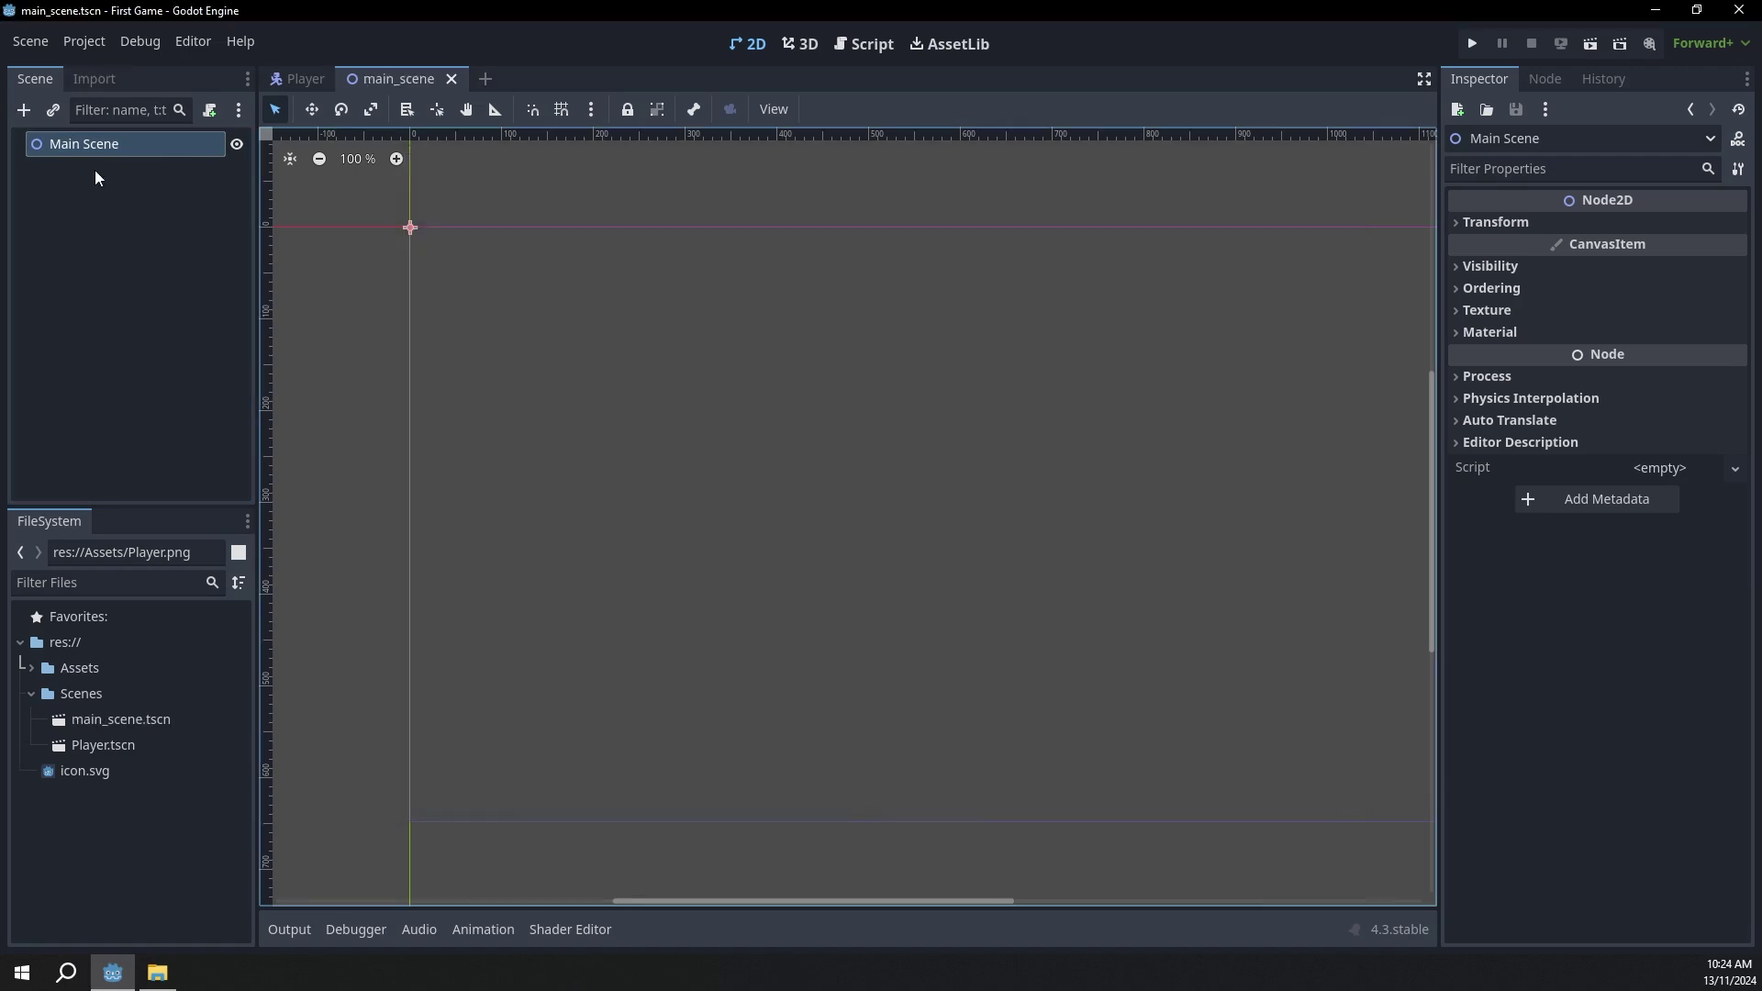
# Step: Add a TileMap child to Main Scene, give it a new 16 px TileSet, and open the TileSet panel
pyautogui.click(24, 110)
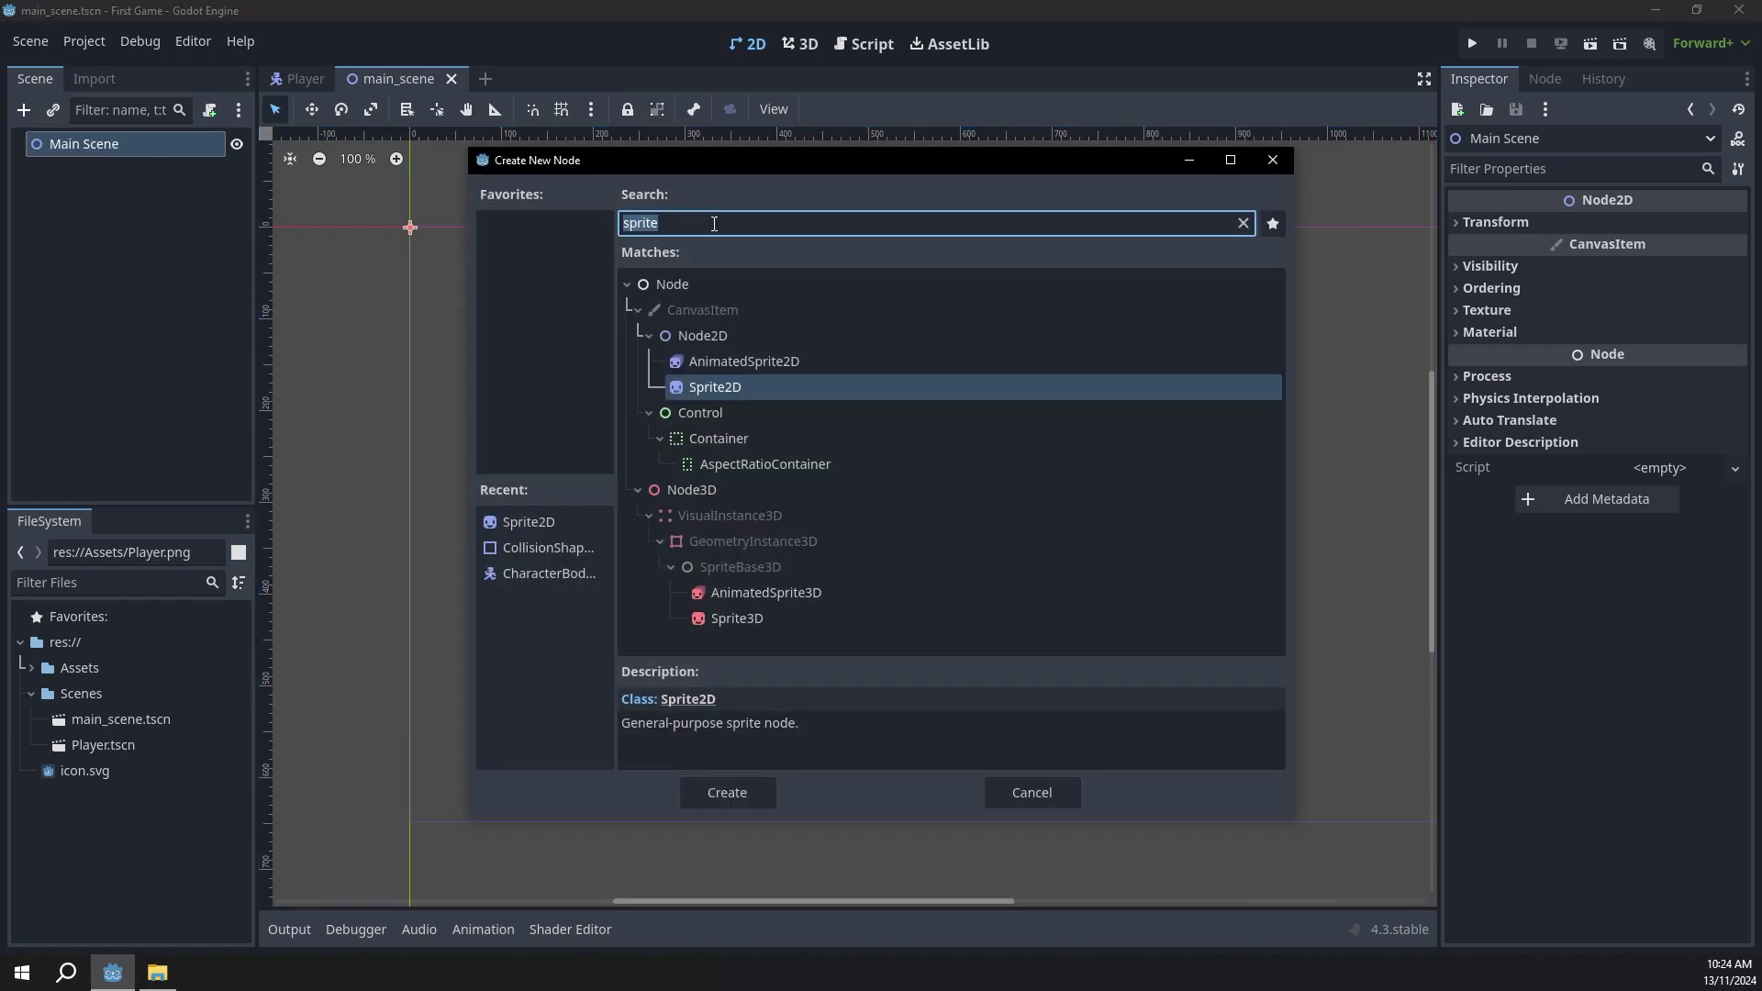
pyautogui.write('tile')
pyautogui.click(741, 465)
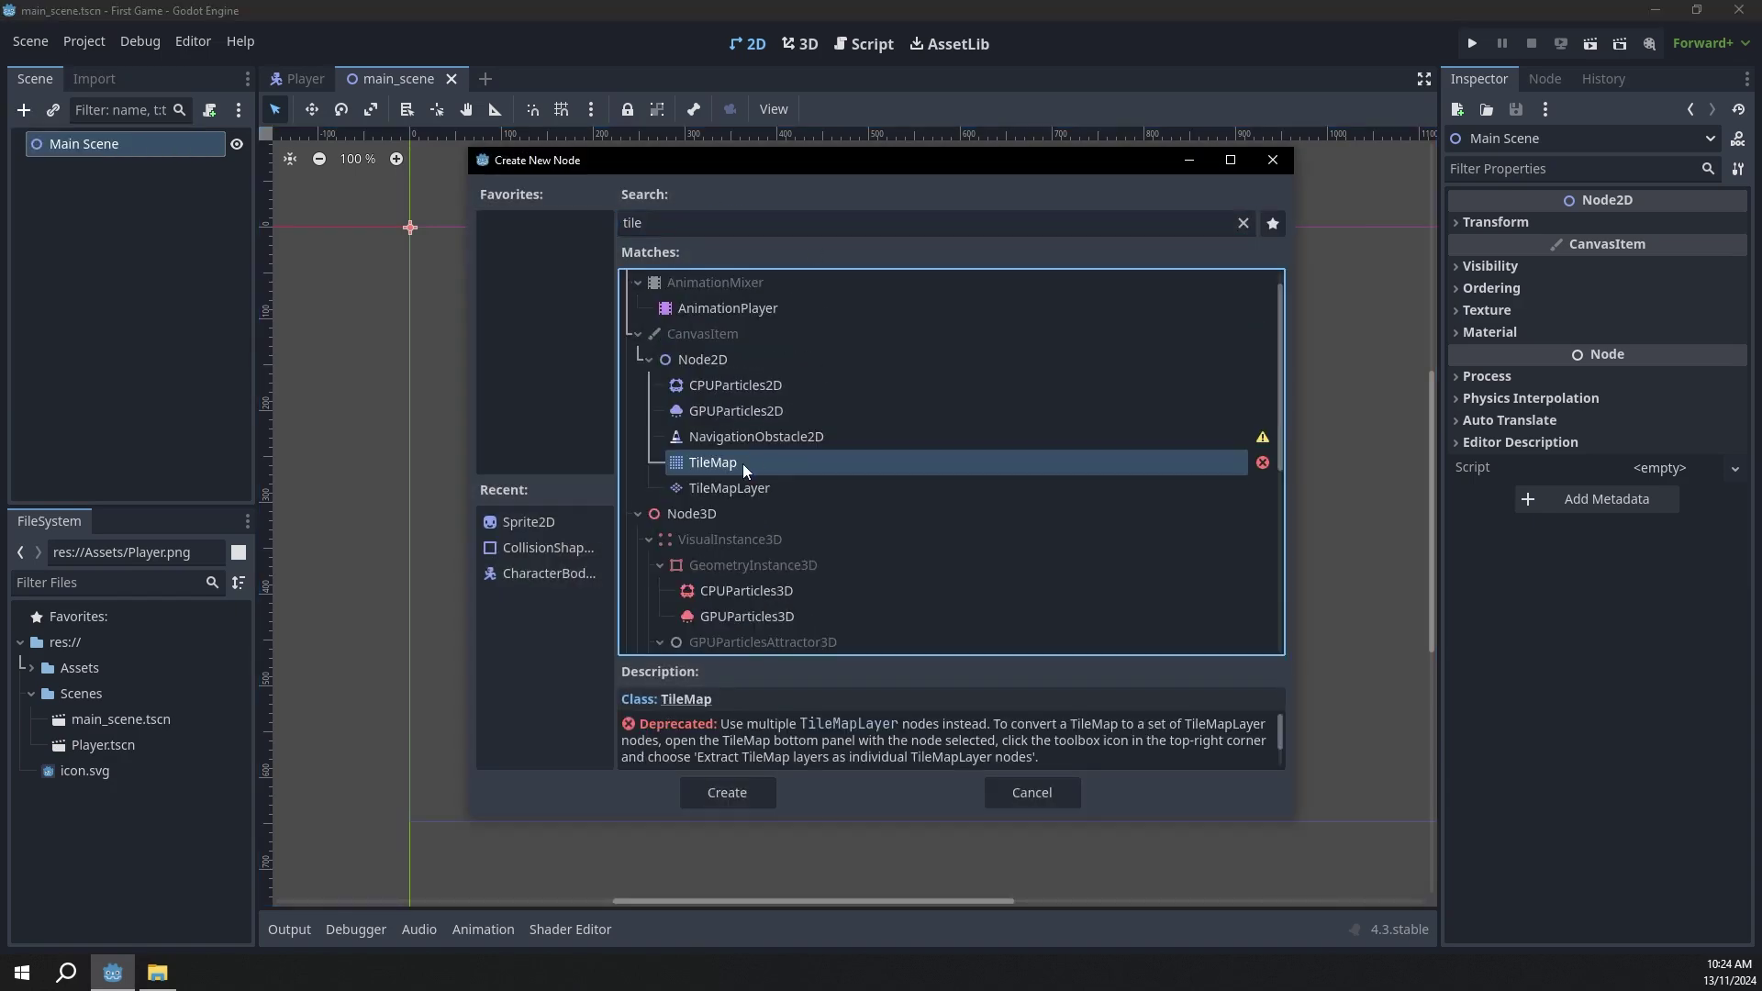
pyautogui.doubleClick(741, 465)
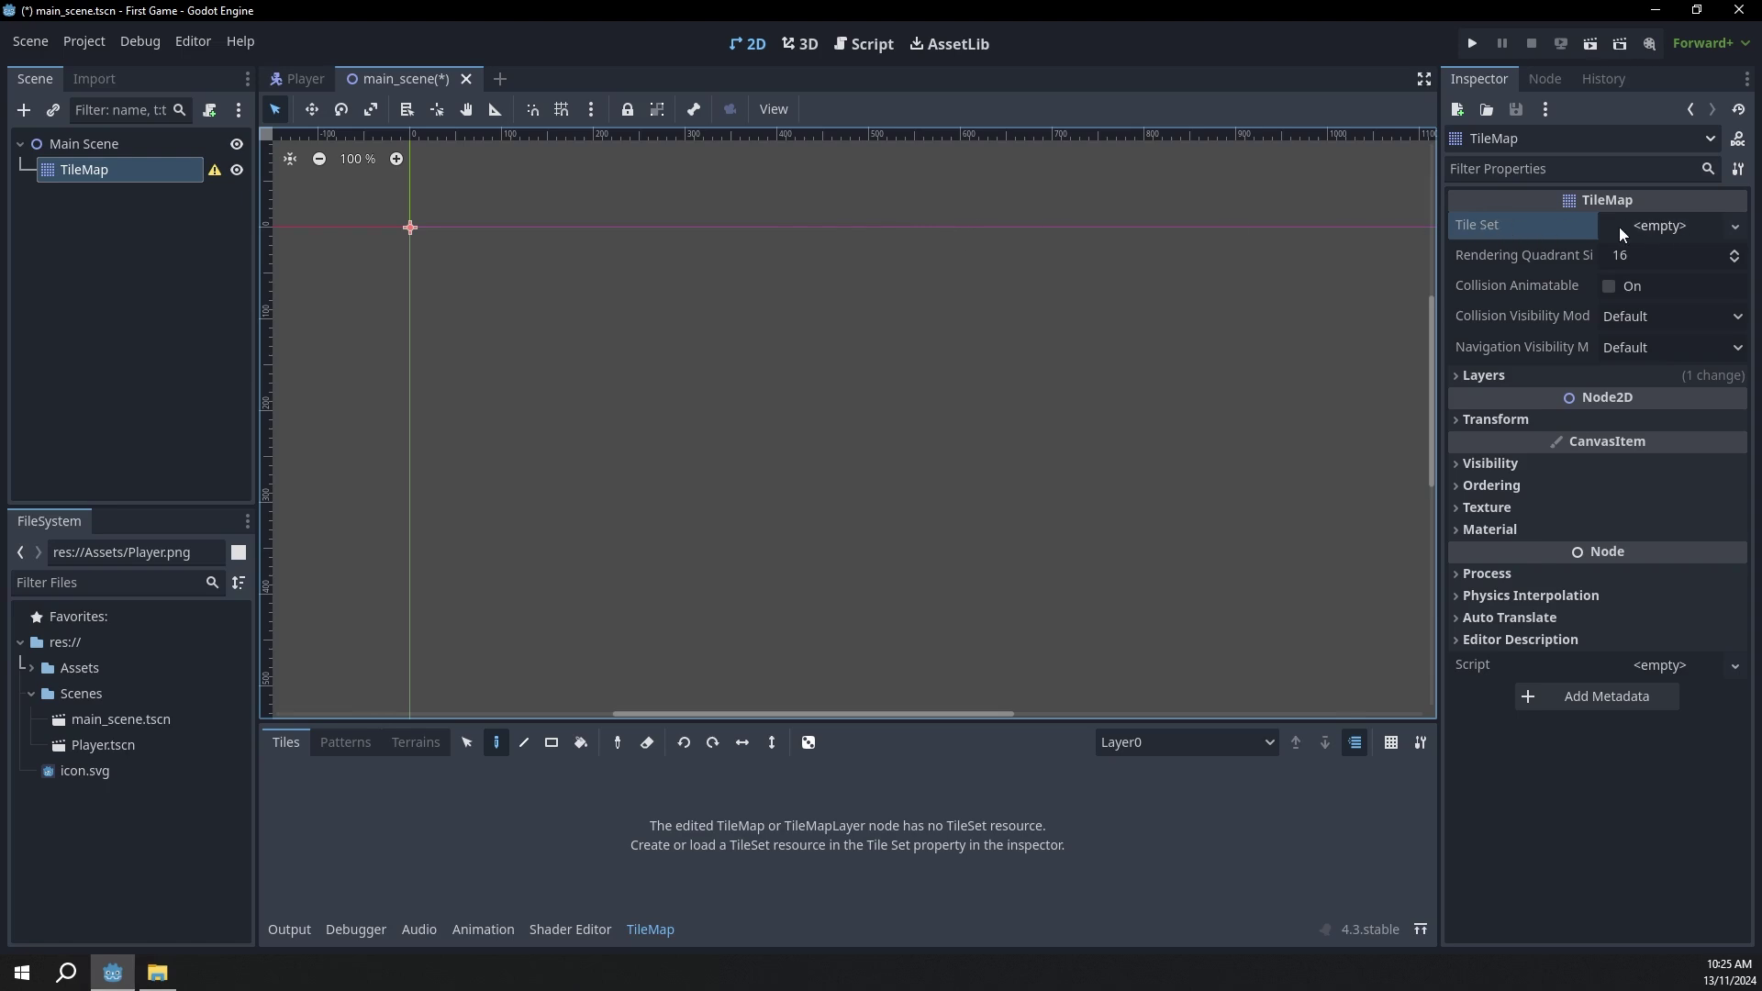
pyautogui.click(1657, 226)
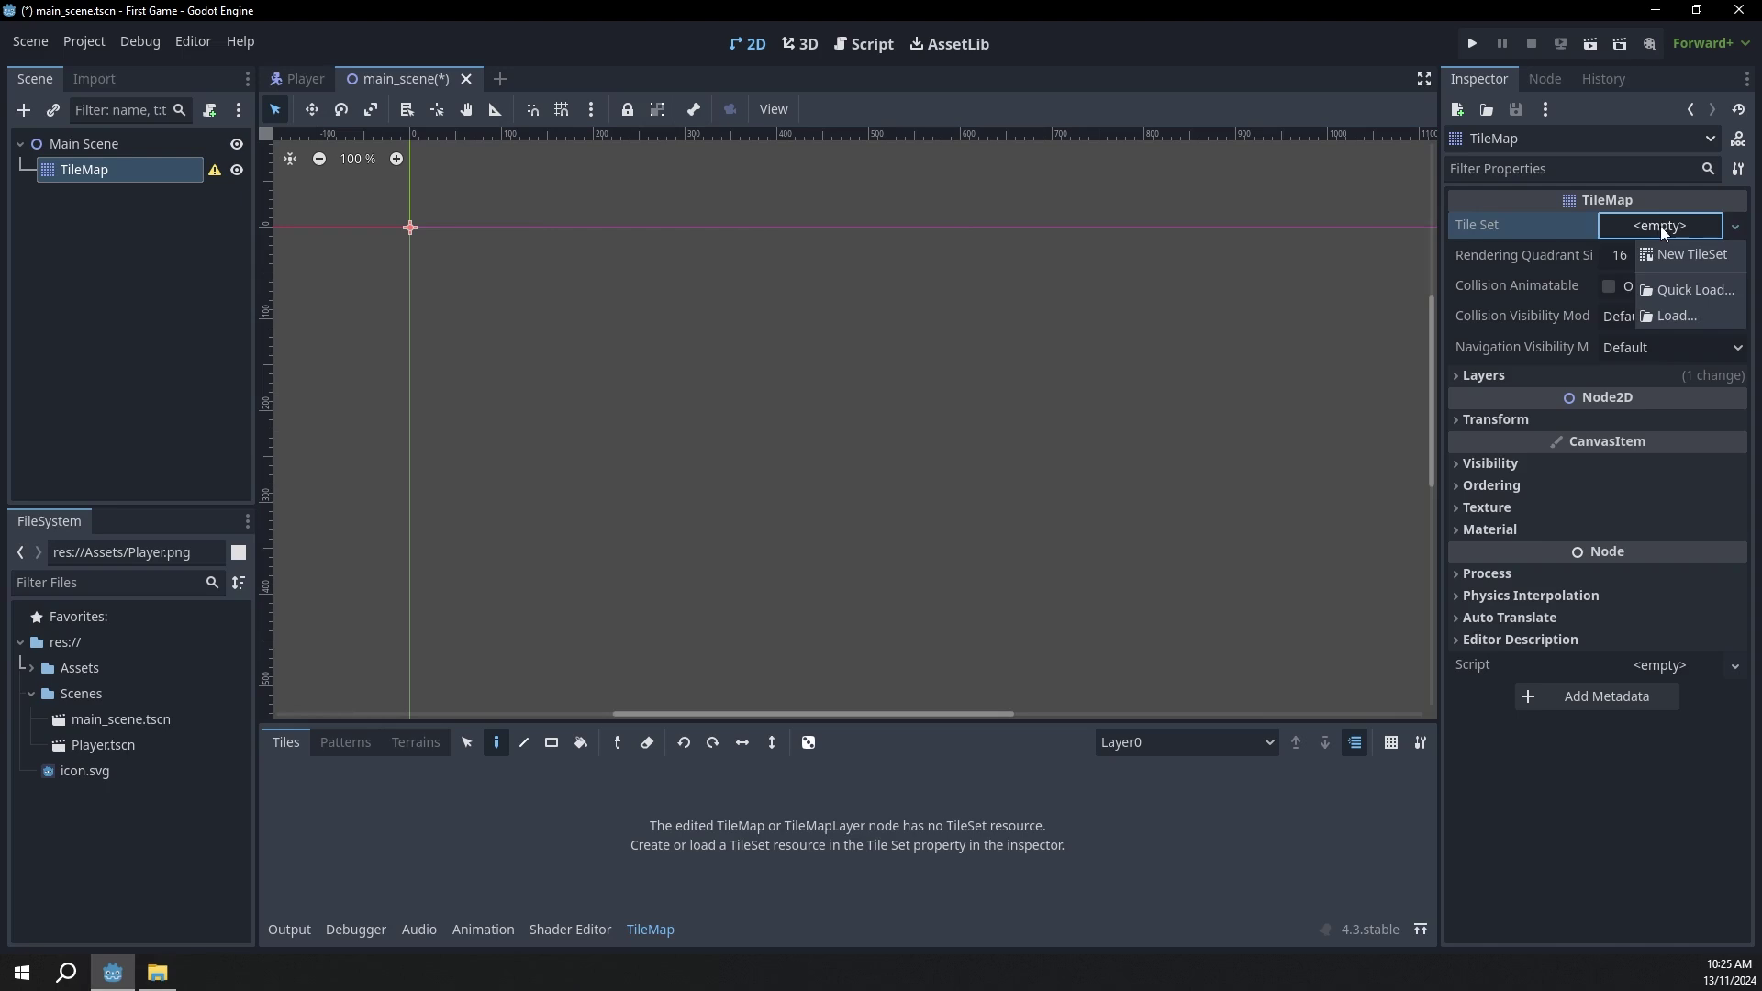
pyautogui.click(1681, 255)
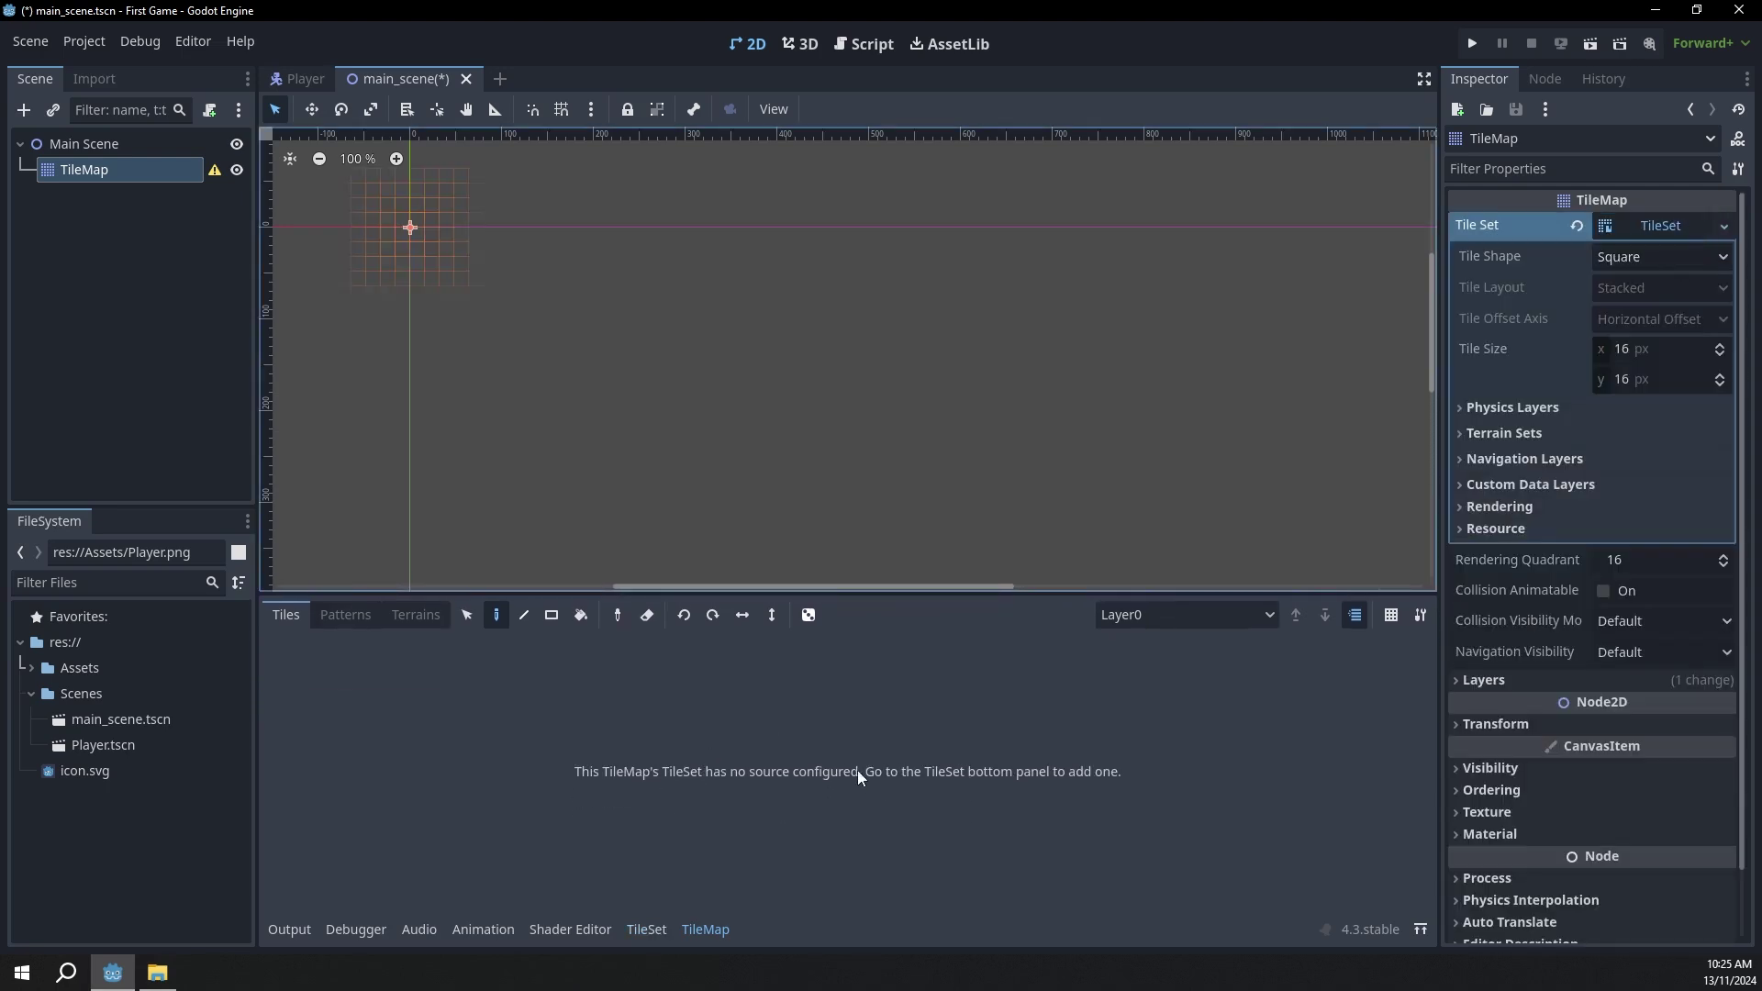
pyautogui.click(648, 930)
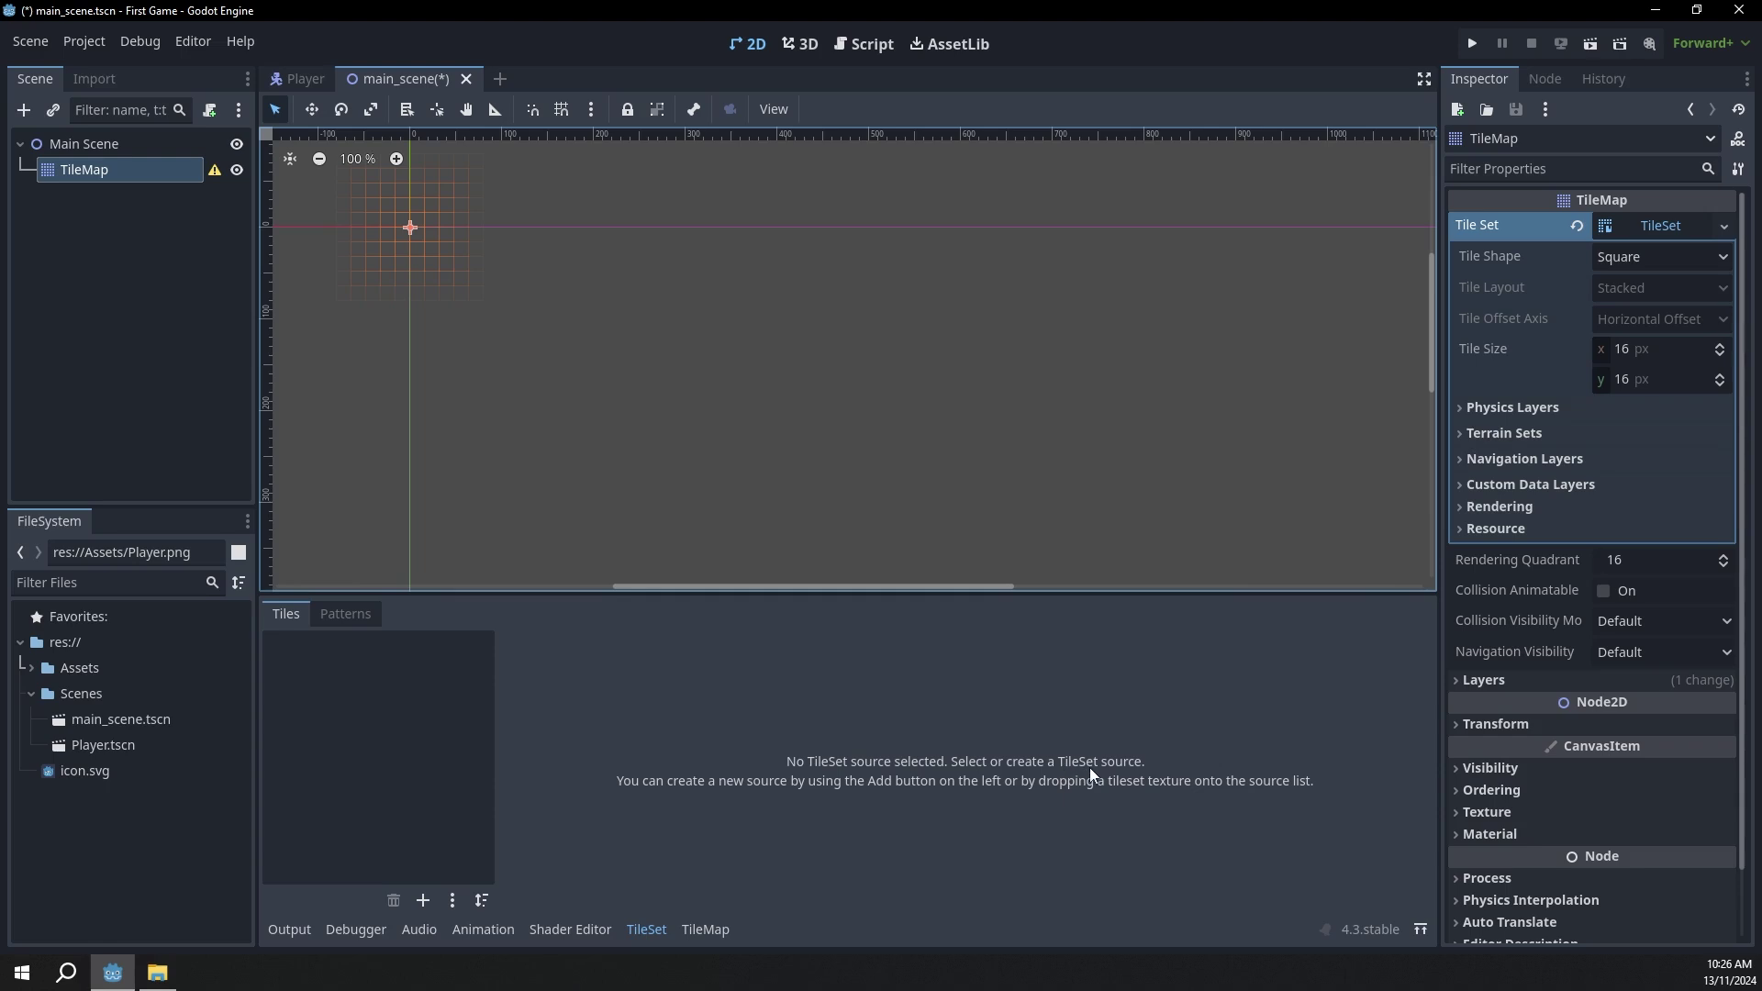
# Step: Add WorldBlock.png from Assets as a TileSet source and auto-create its tiles
pyautogui.click(29, 669)
pyautogui.moveTo(94, 742); pyautogui.dragTo(387, 711)
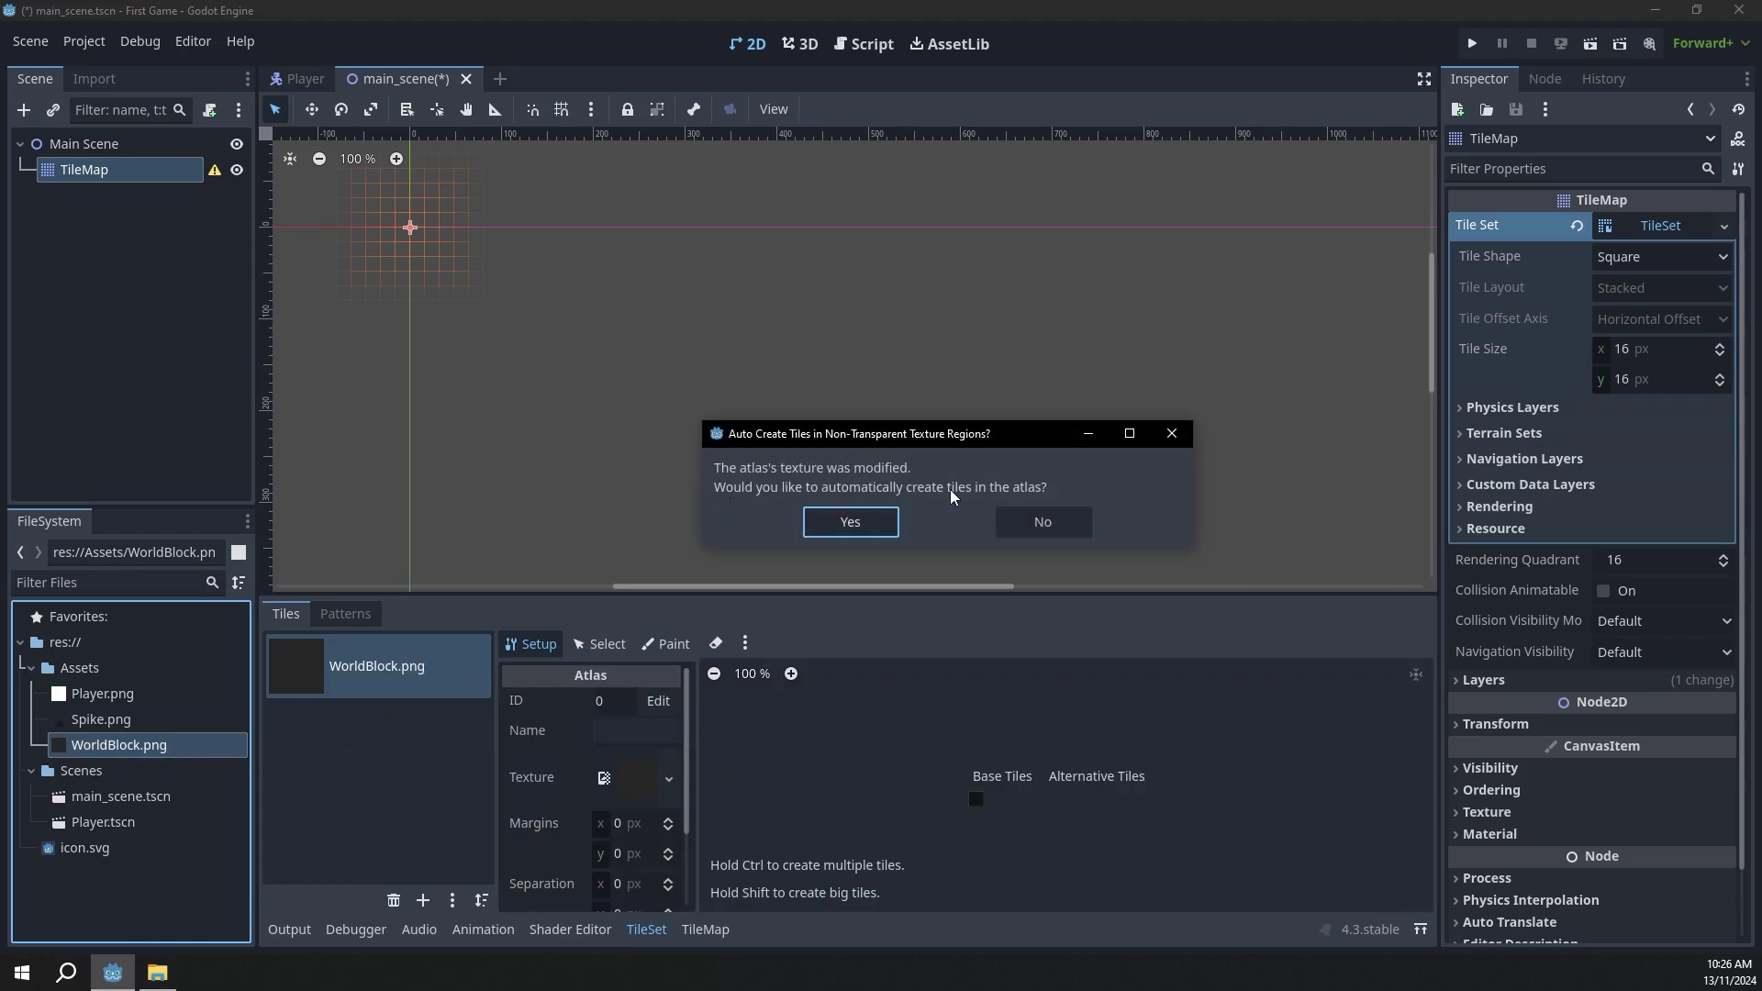
pyautogui.click(876, 522)
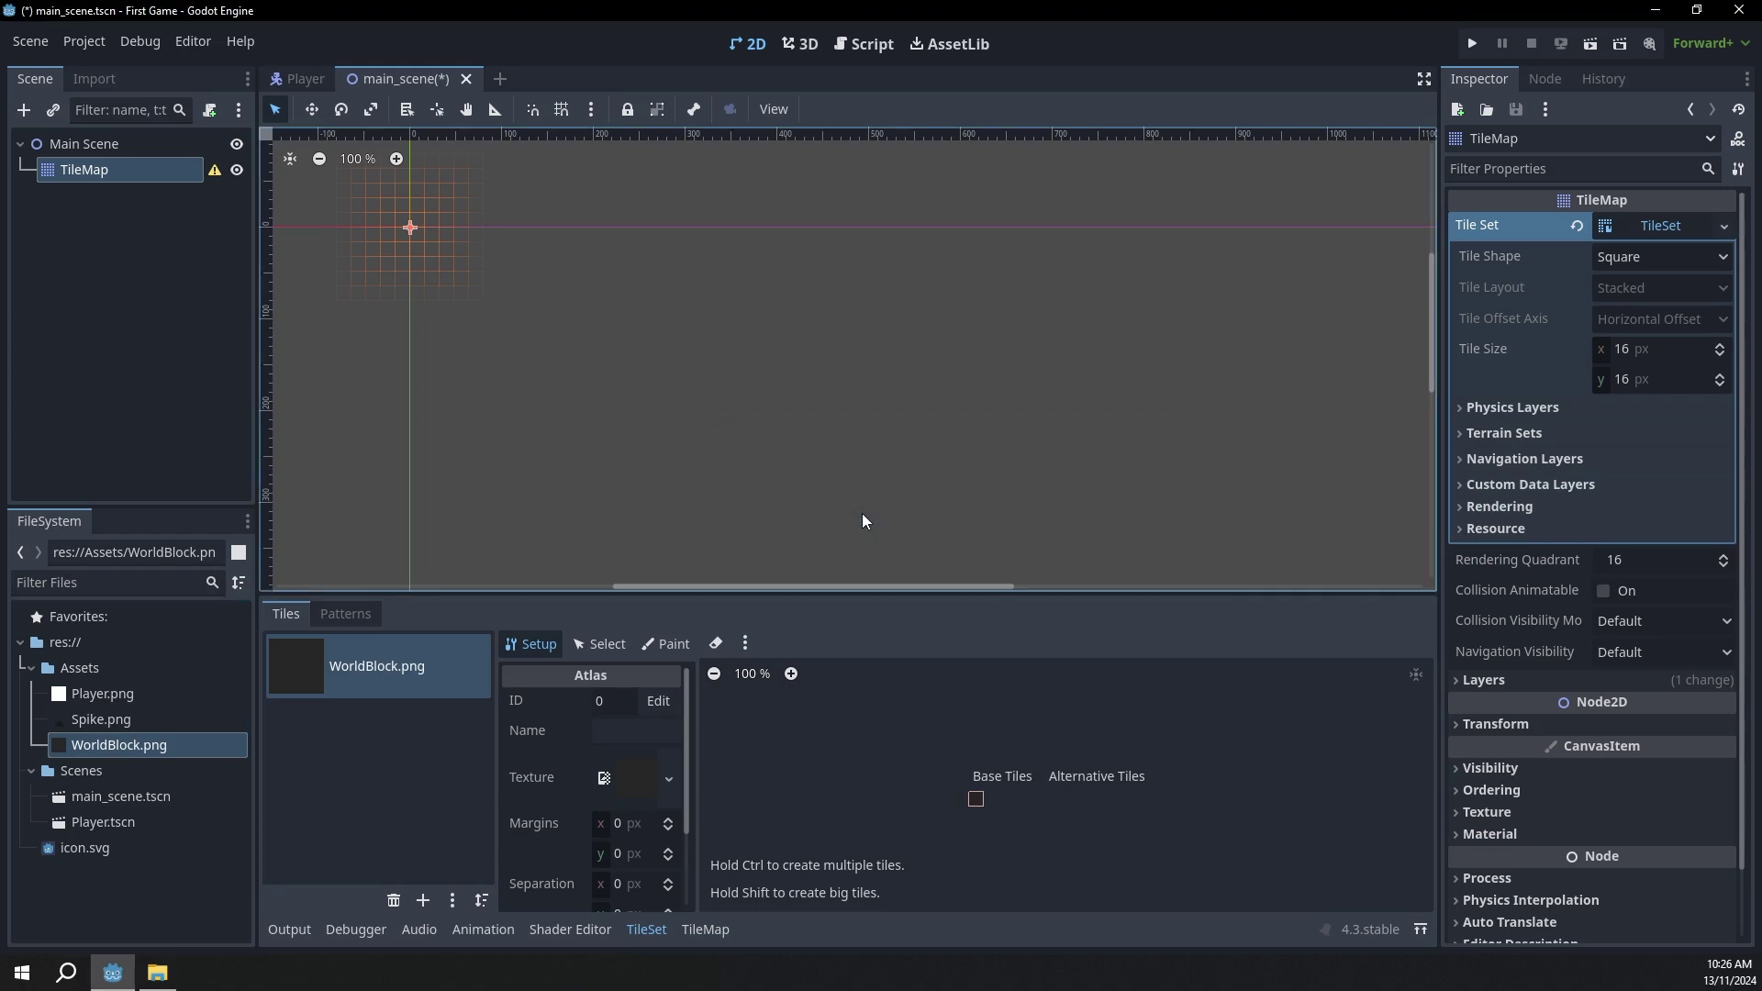
# Step: Paint a horizontal row of WorldBlock tiles near the origin, then open the Instantiate Child Scene dialog
pyautogui.click(708, 933)
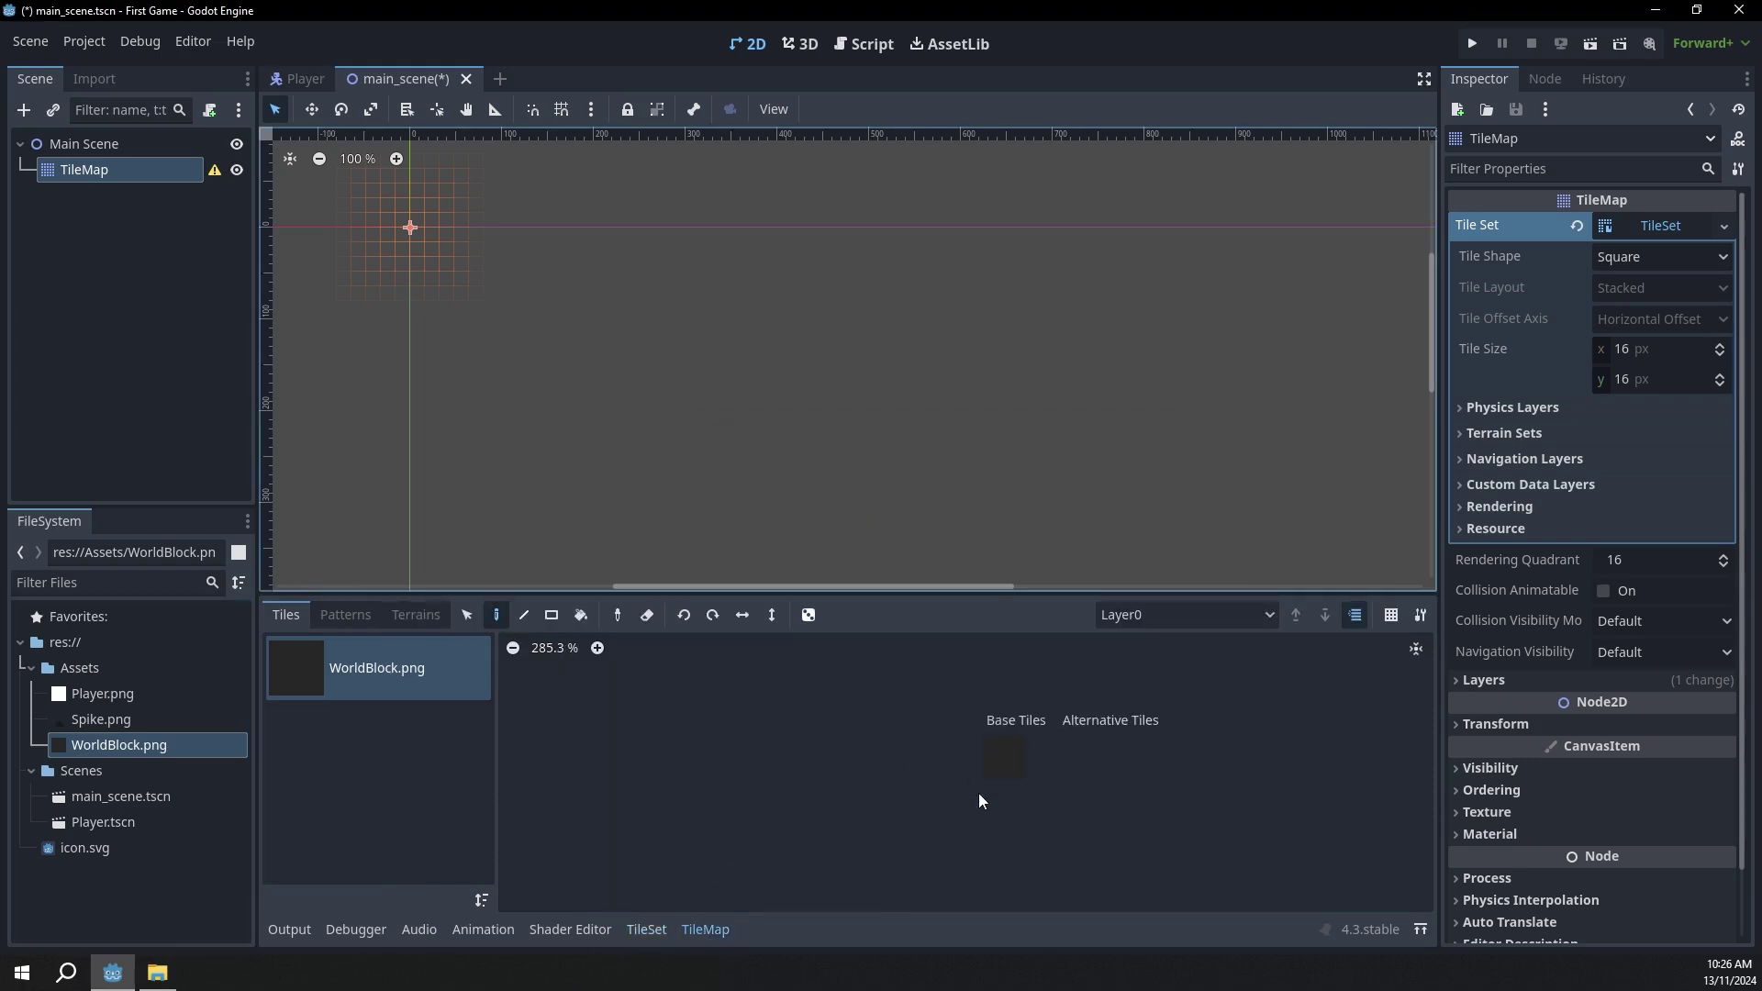
pyautogui.click(918, 783)
pyautogui.scroll(5, 433, 284)
pyautogui.moveTo(498, 240); pyautogui.dragTo(637, 385, button='middle')
pyautogui.moveTo(637, 385)
pyautogui.mouseDown()
pyautogui.moveTo(803, 393)
pyautogui.moveTo(813, 275)
pyautogui.moveTo(670, 271)
pyautogui.moveTo(727, 285)
pyautogui.moveTo(724, 330)
pyautogui.mouseUp()
pyautogui.moveTo(800, 379)
pyautogui.mouseDown(button='right')
pyautogui.moveTo(709, 379)
pyautogui.moveTo(719, 288)
pyautogui.moveTo(795, 346)
pyautogui.moveTo(798, 327)
pyautogui.mouseUp(button='right')
pyautogui.moveTo(461, 377); pyautogui.dragTo(764, 380)
pyautogui.moveTo(535, 401); pyautogui.dragTo(719, 432, button='middle')
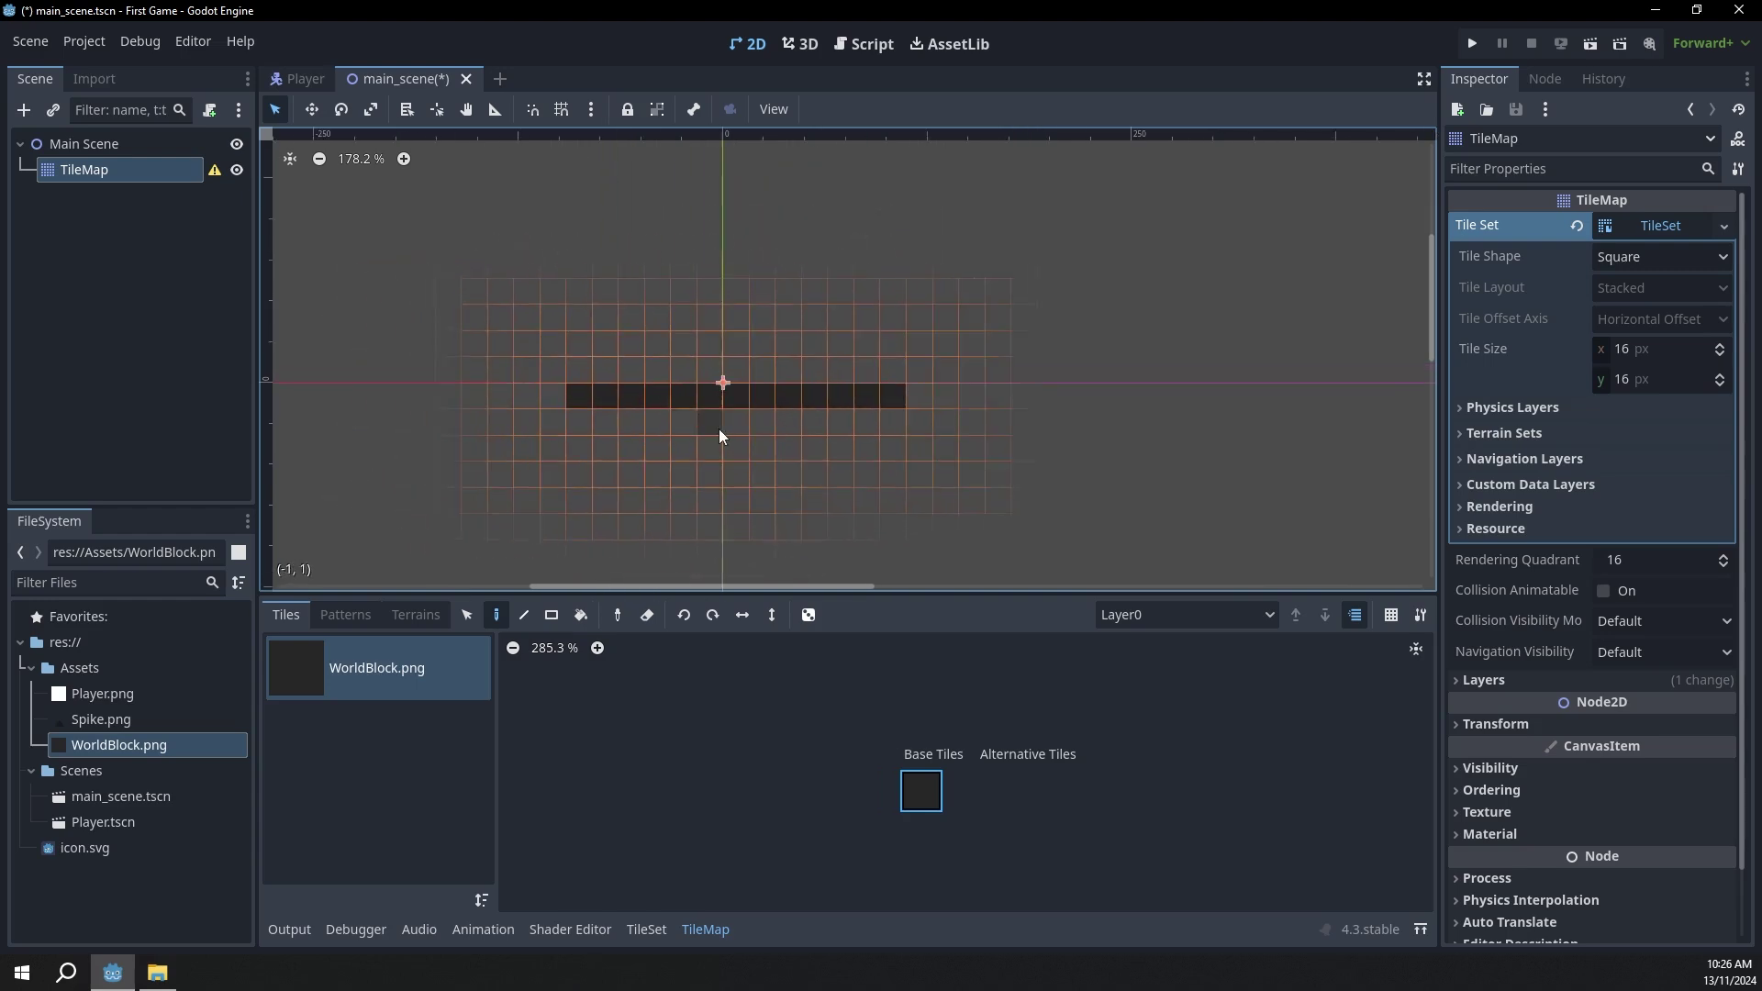
pyautogui.click(123, 150)
pyautogui.click(54, 111)
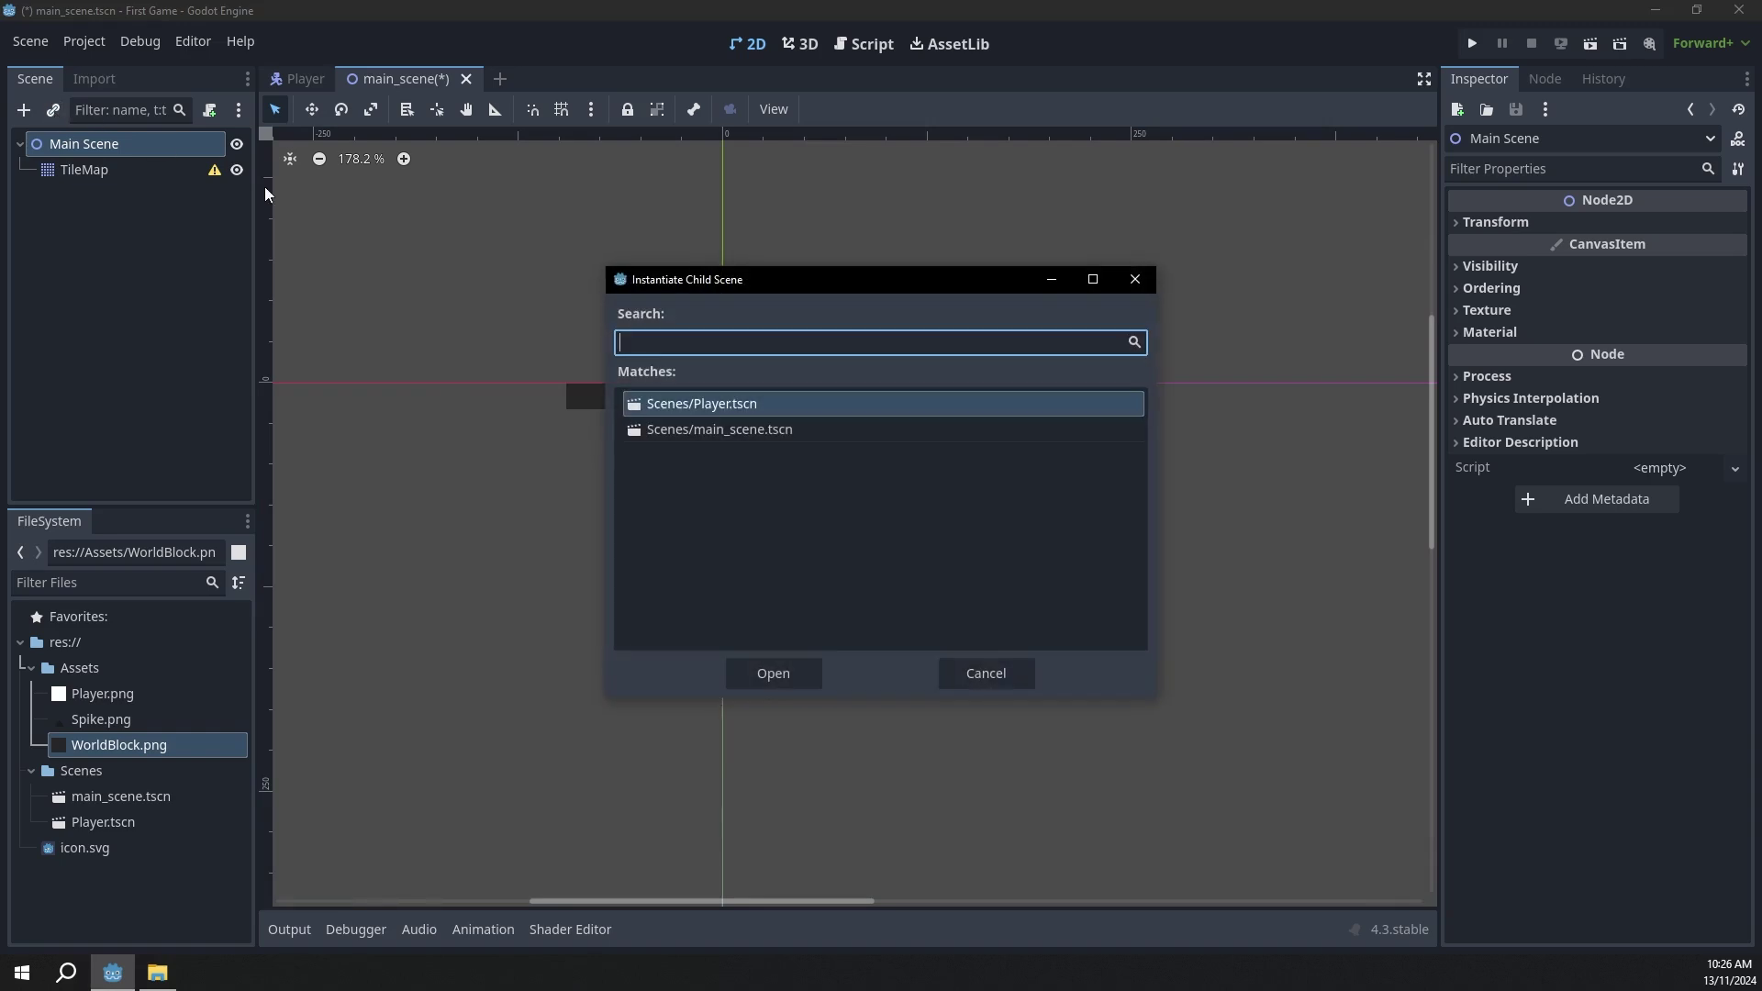
# Step: Instance Player.tscn, order it above TileMap, and raise it just above the platform
pyautogui.doubleClick(749, 406)
pyautogui.moveTo(78, 194); pyautogui.dragTo(81, 167)
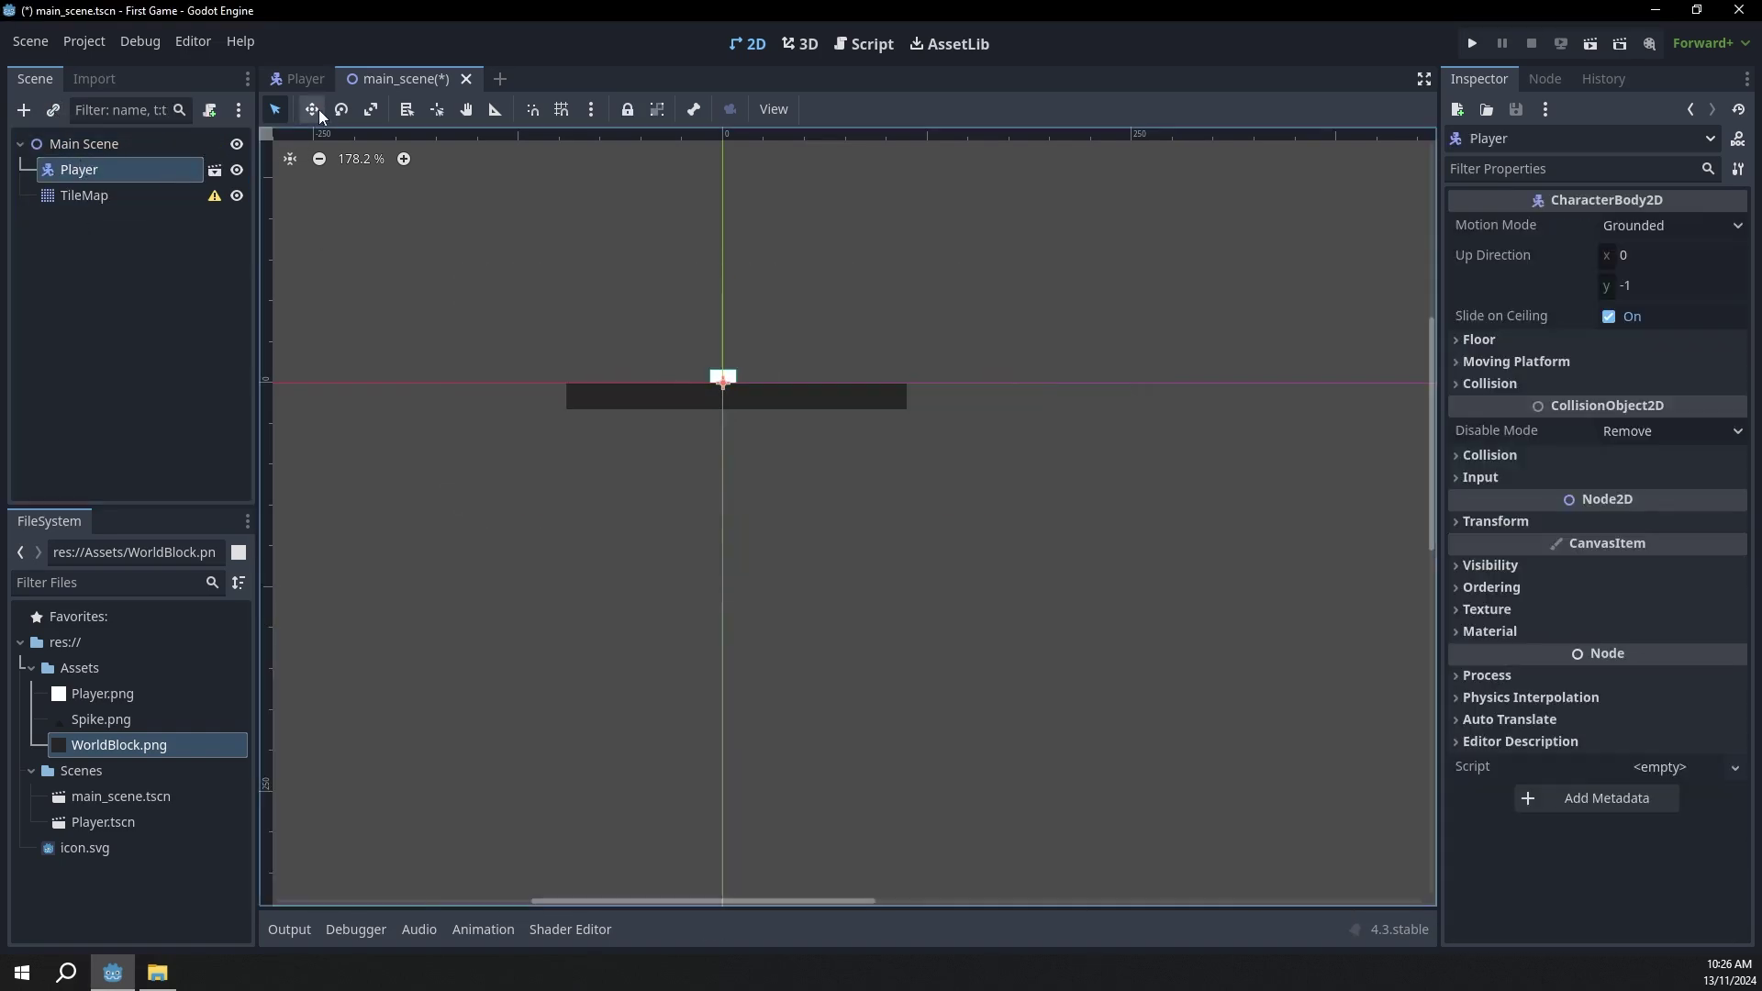
pyautogui.click(312, 108)
pyautogui.moveTo(630, 306); pyautogui.dragTo(629, 212)
pyautogui.press('q')
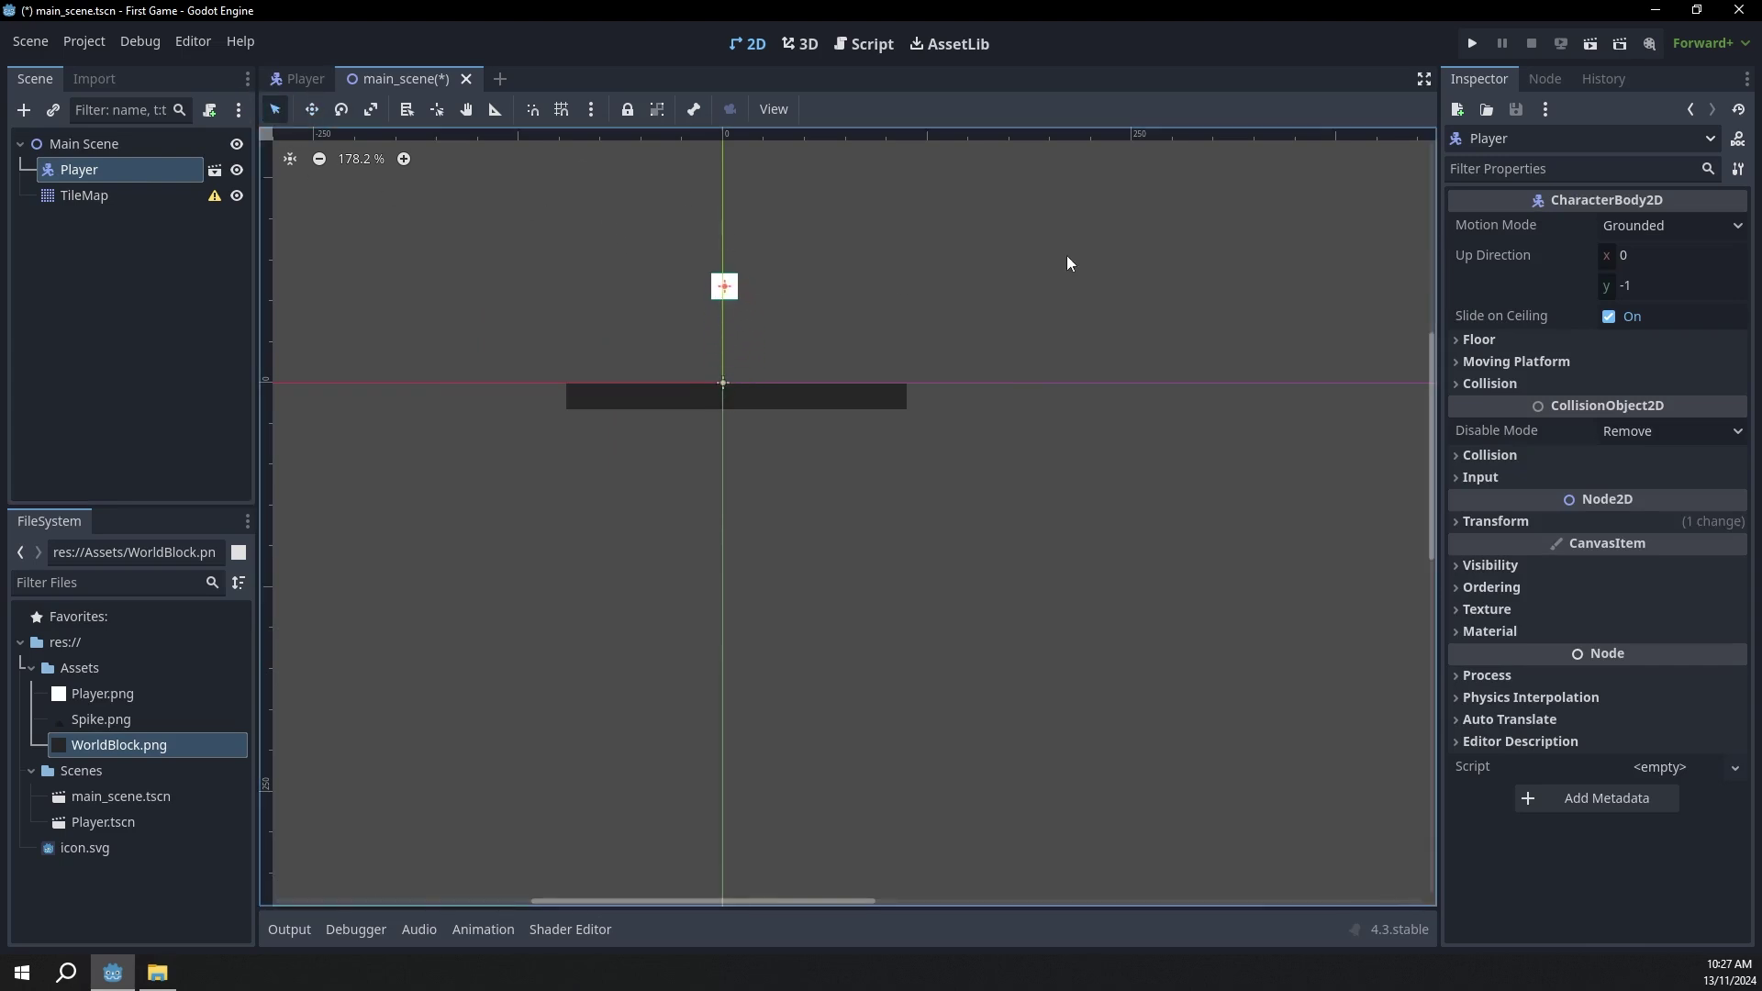
# Step: Run the project with main_scene set as the main scene, then stop it
pyautogui.click(1472, 45)
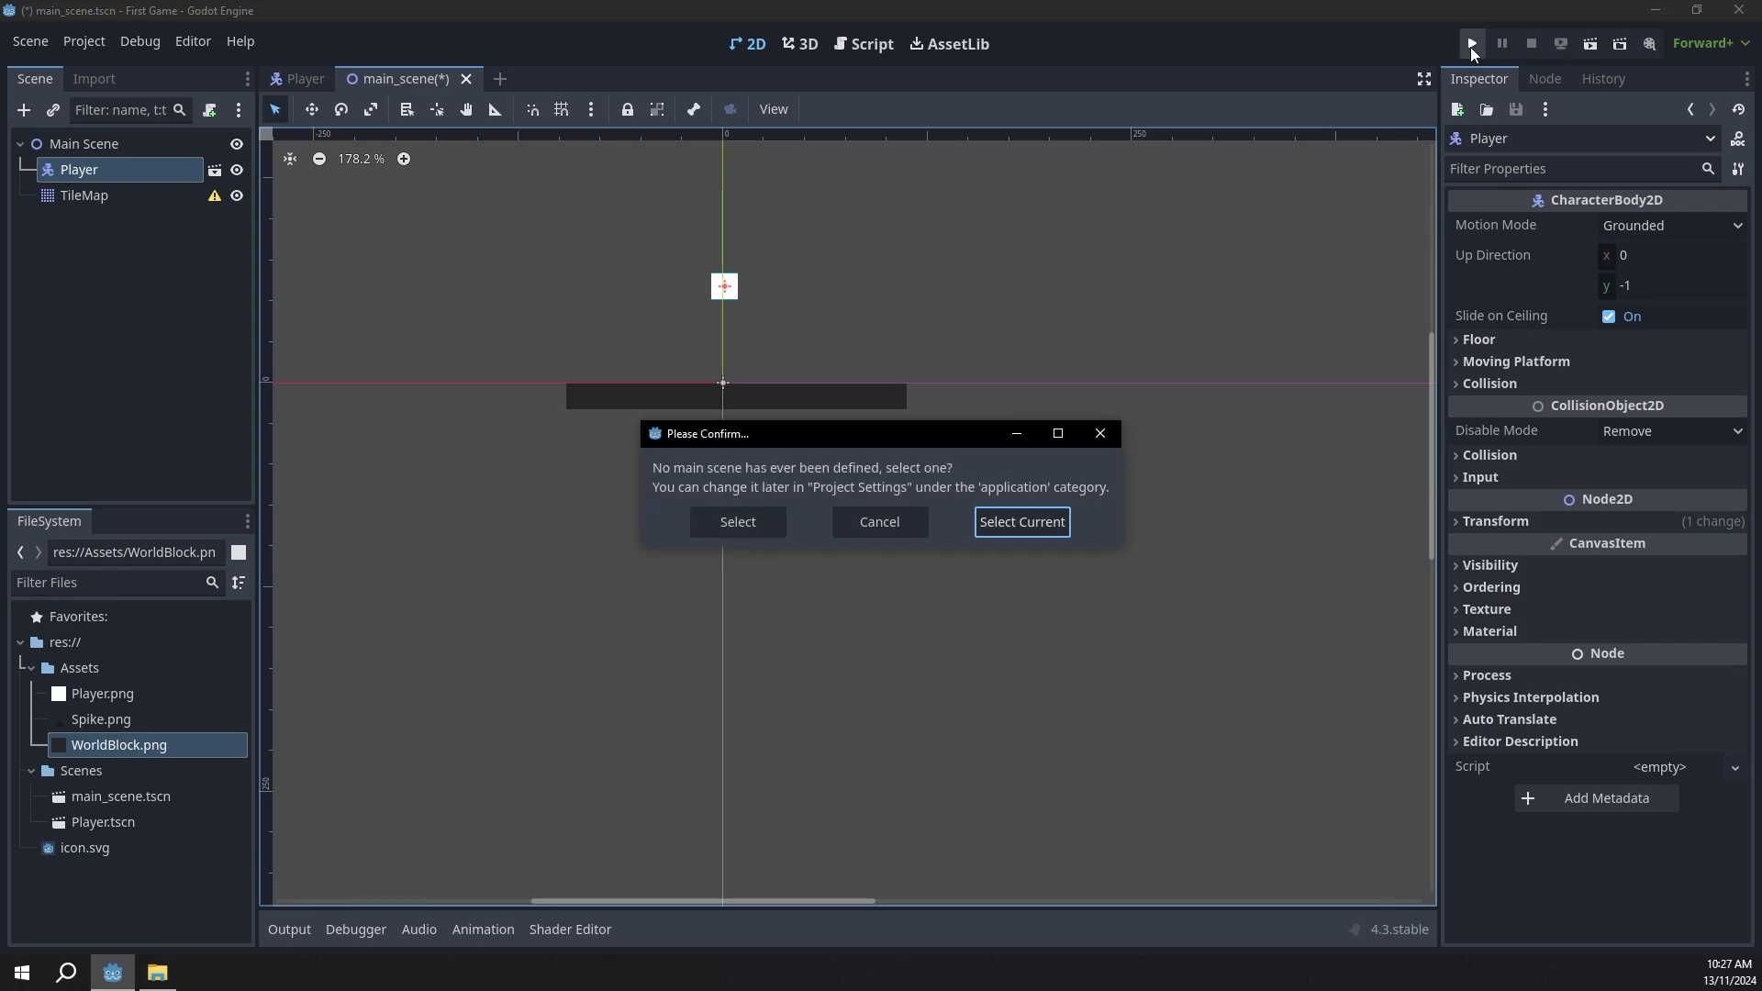
pyautogui.click(1042, 523)
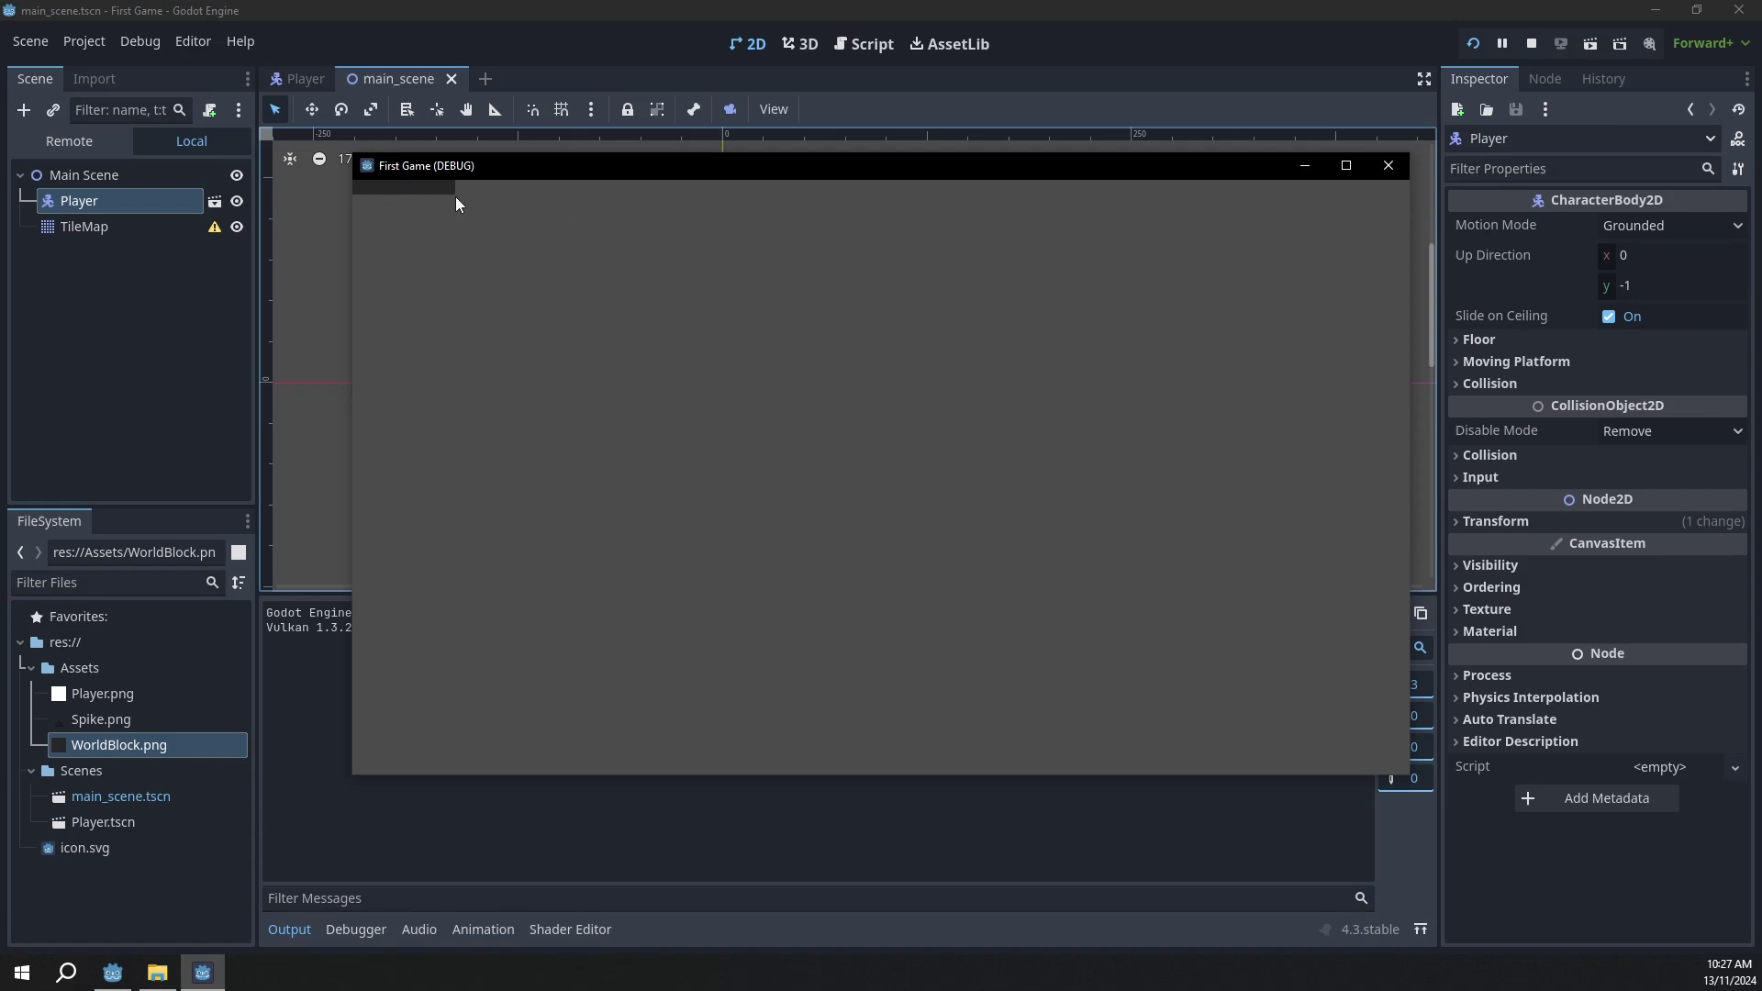
pyautogui.click(1393, 175)
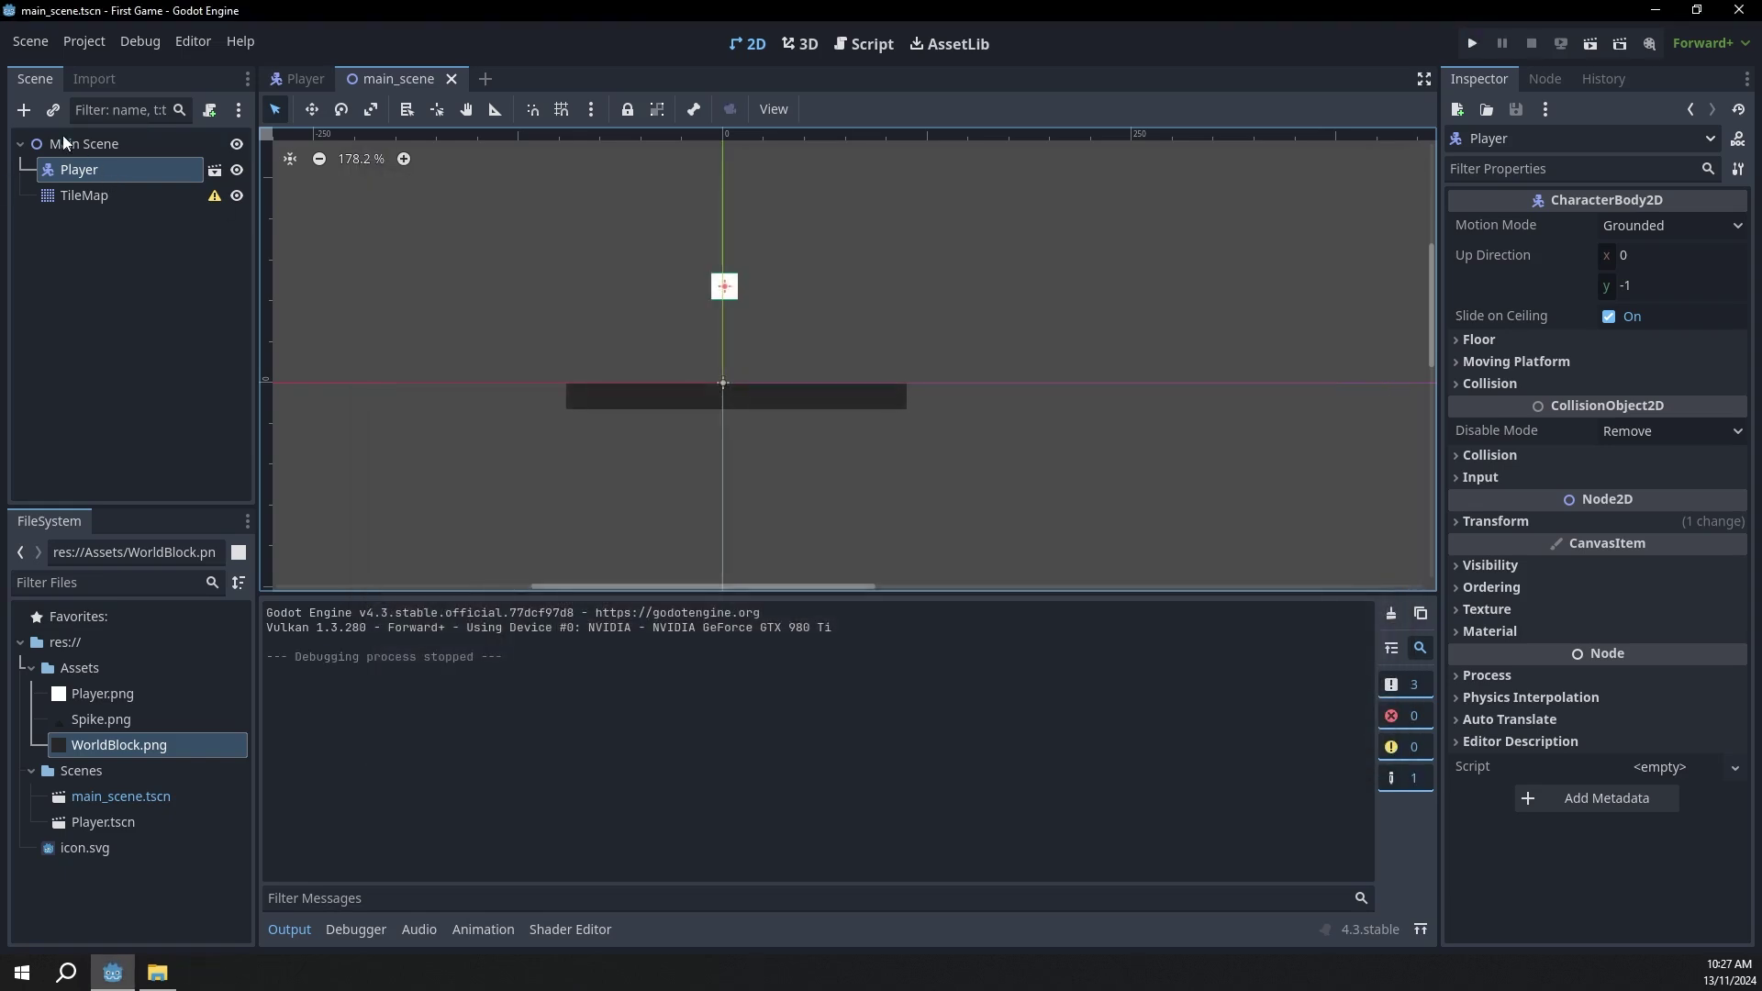
# Step: Add a Camera2D child to Player and set its zoom to 3.5
pyautogui.click(20, 119)
pyautogui.write('camera')
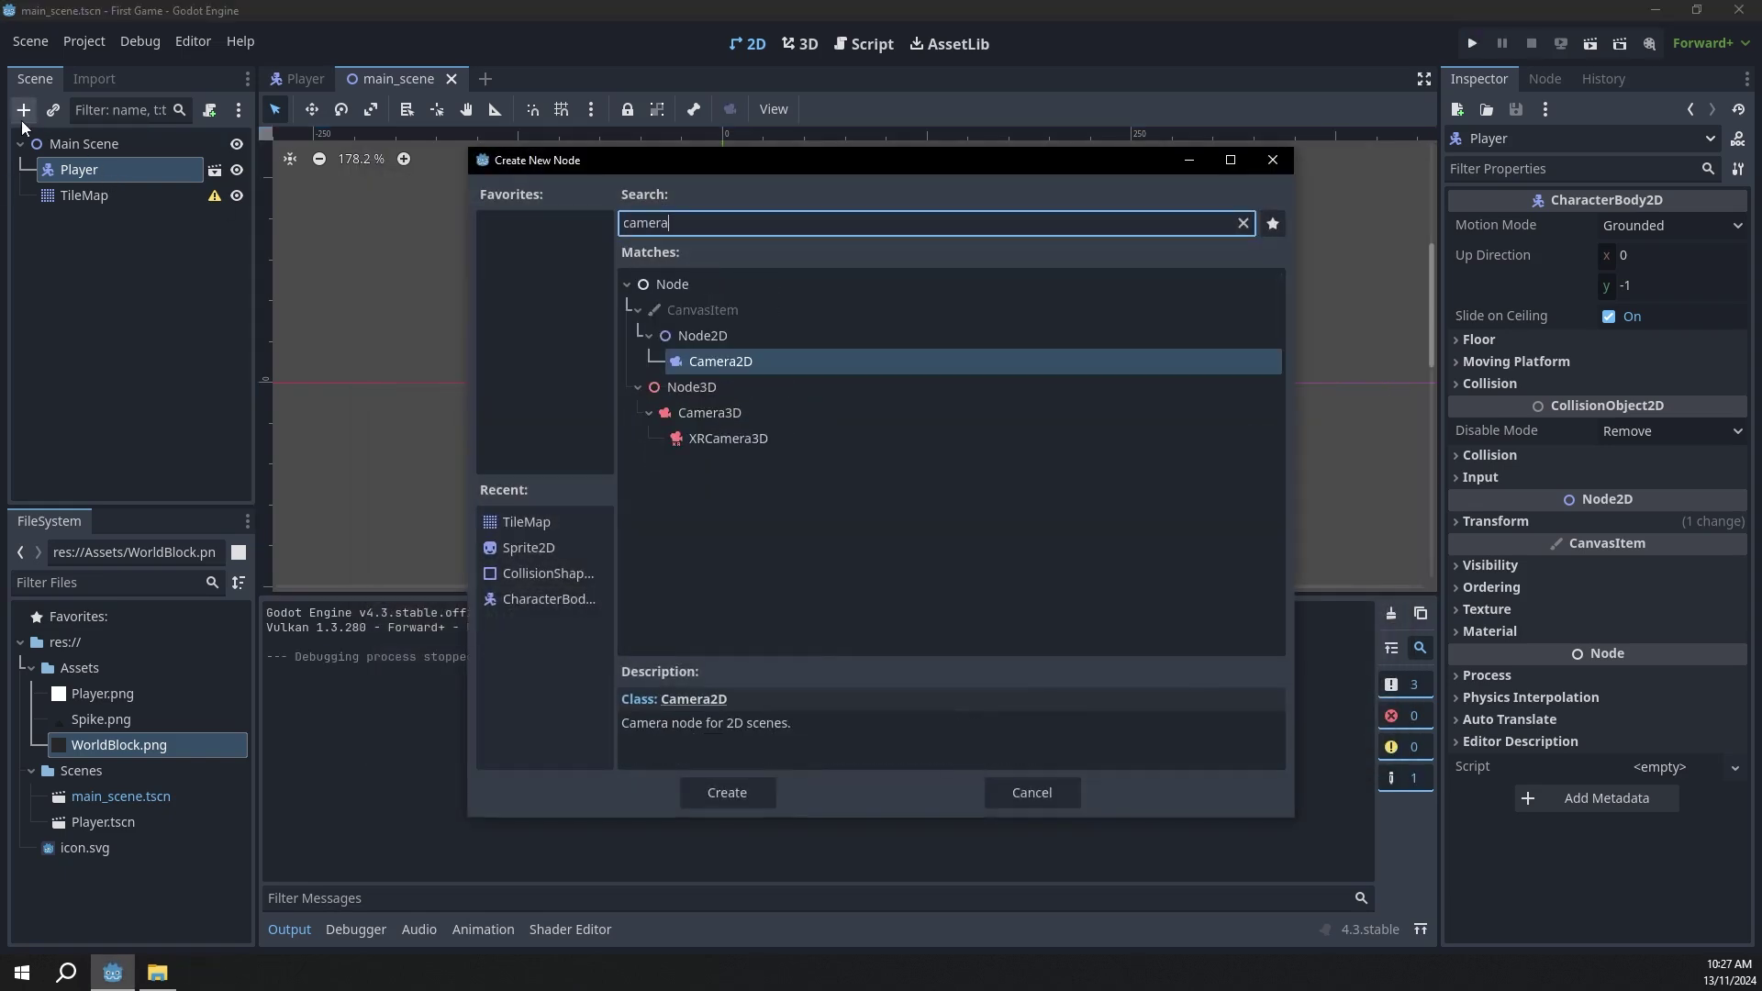
pyautogui.press('Return')
pyautogui.scroll(-10, 514, 191)
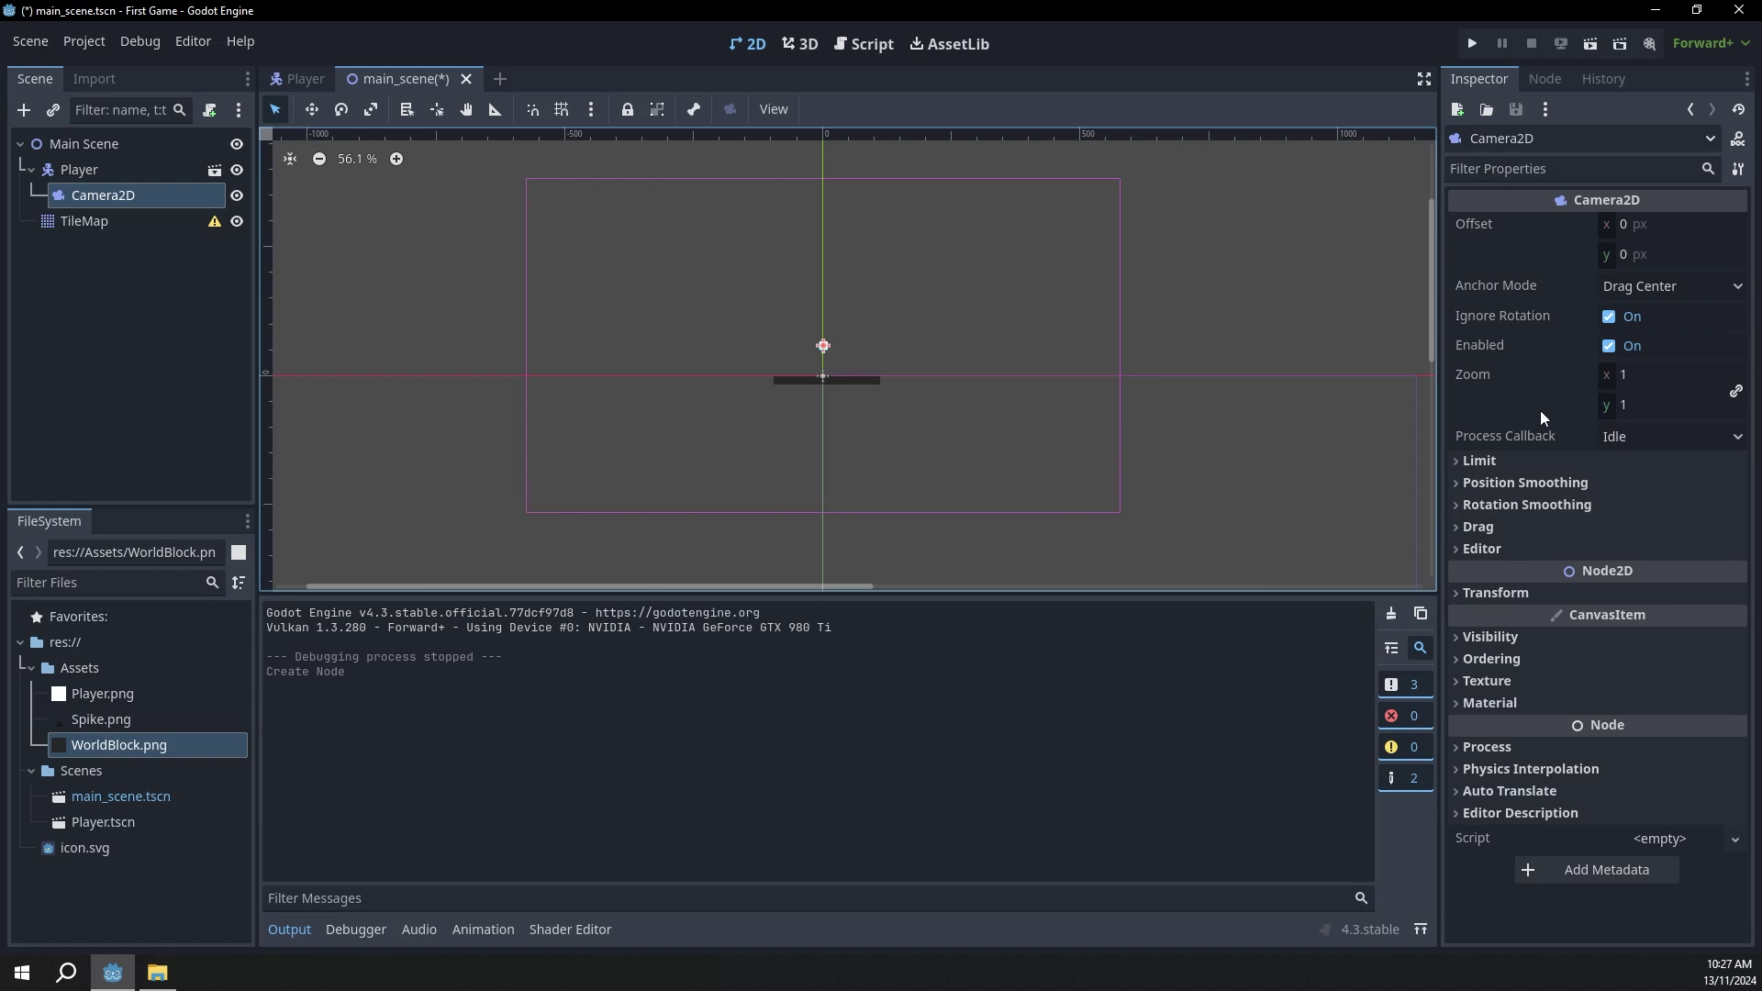
pyautogui.click(1652, 374)
pyautogui.write('3')
pyautogui.press('Return')
pyautogui.scroll(6, 857, 300)
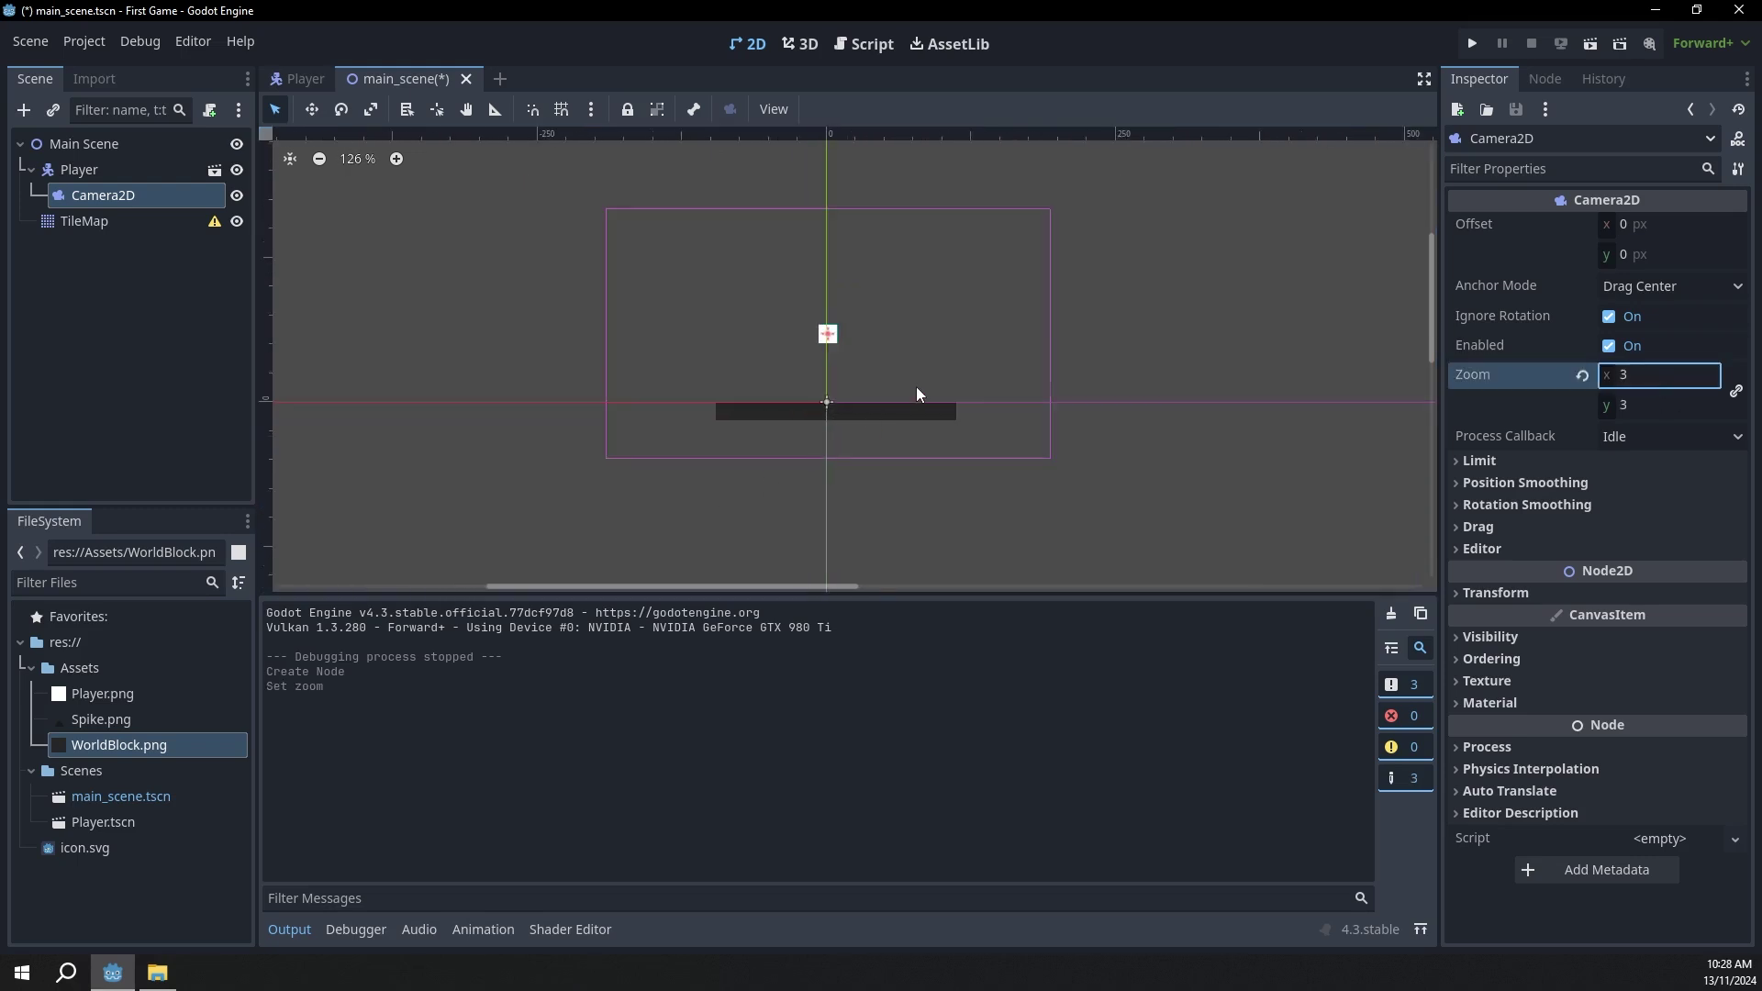
pyautogui.click(1647, 378)
pyautogui.write('3.5')
pyautogui.press('Return')
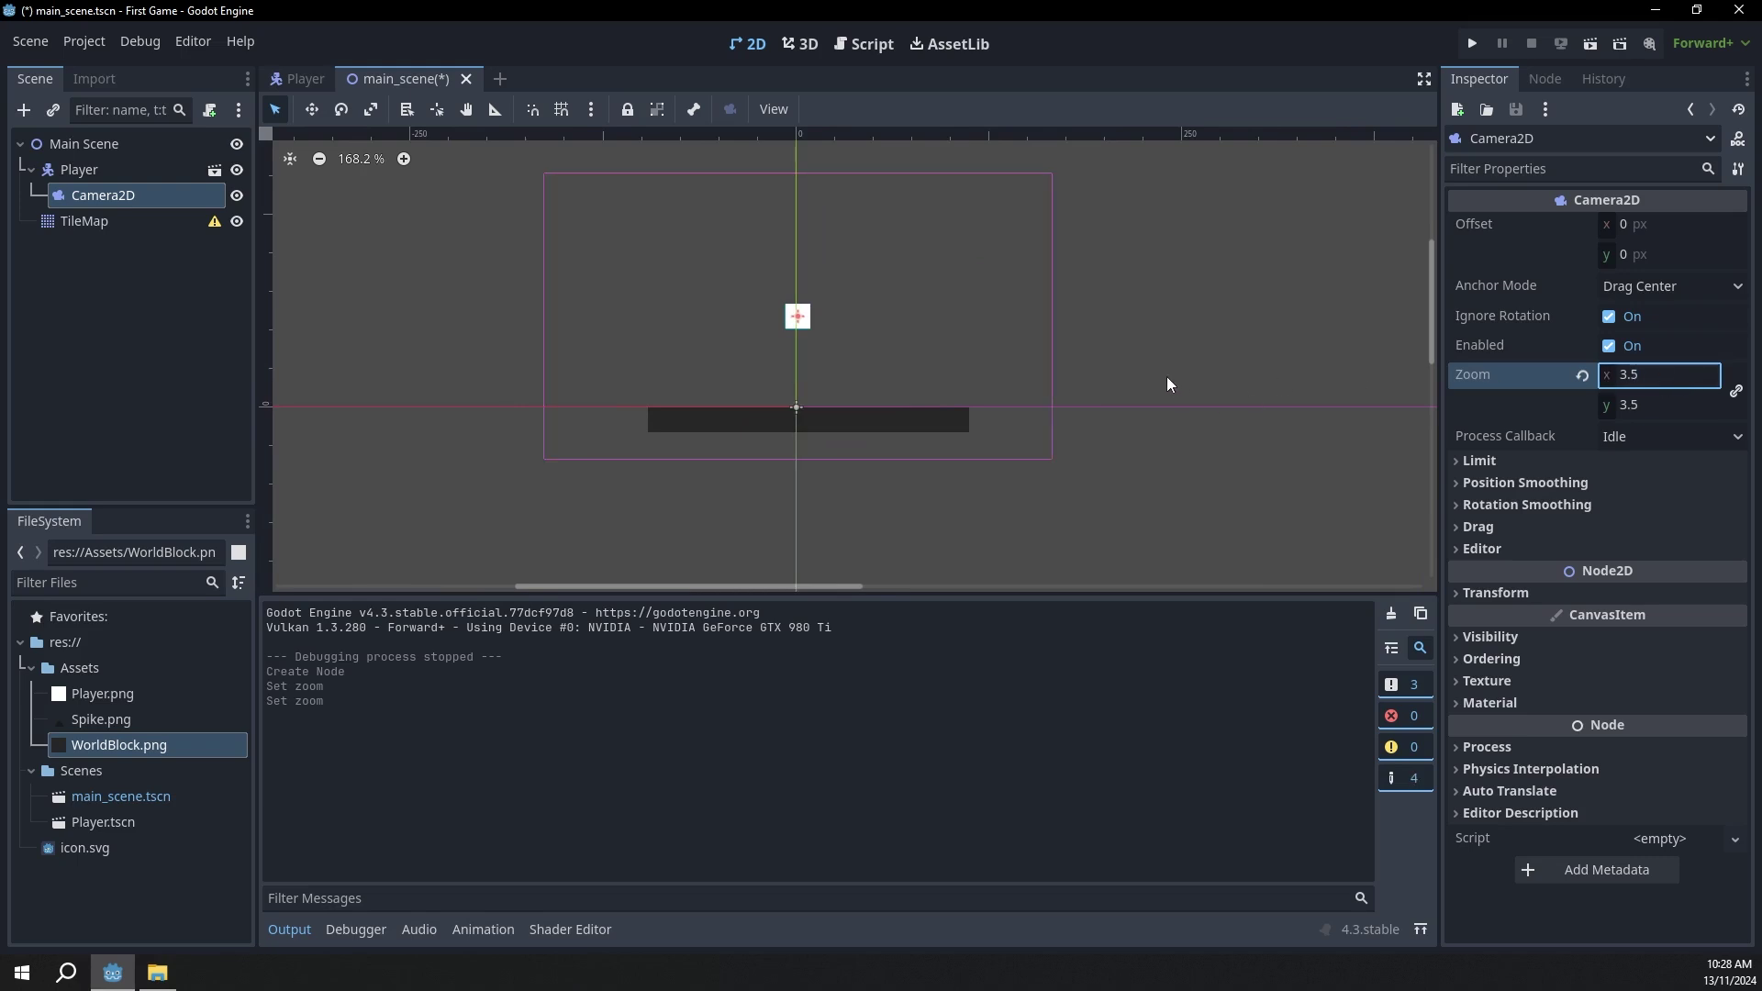
# Step: Test-run the game to check the camera framing, then return to the Player scene
pyautogui.click(1472, 43)
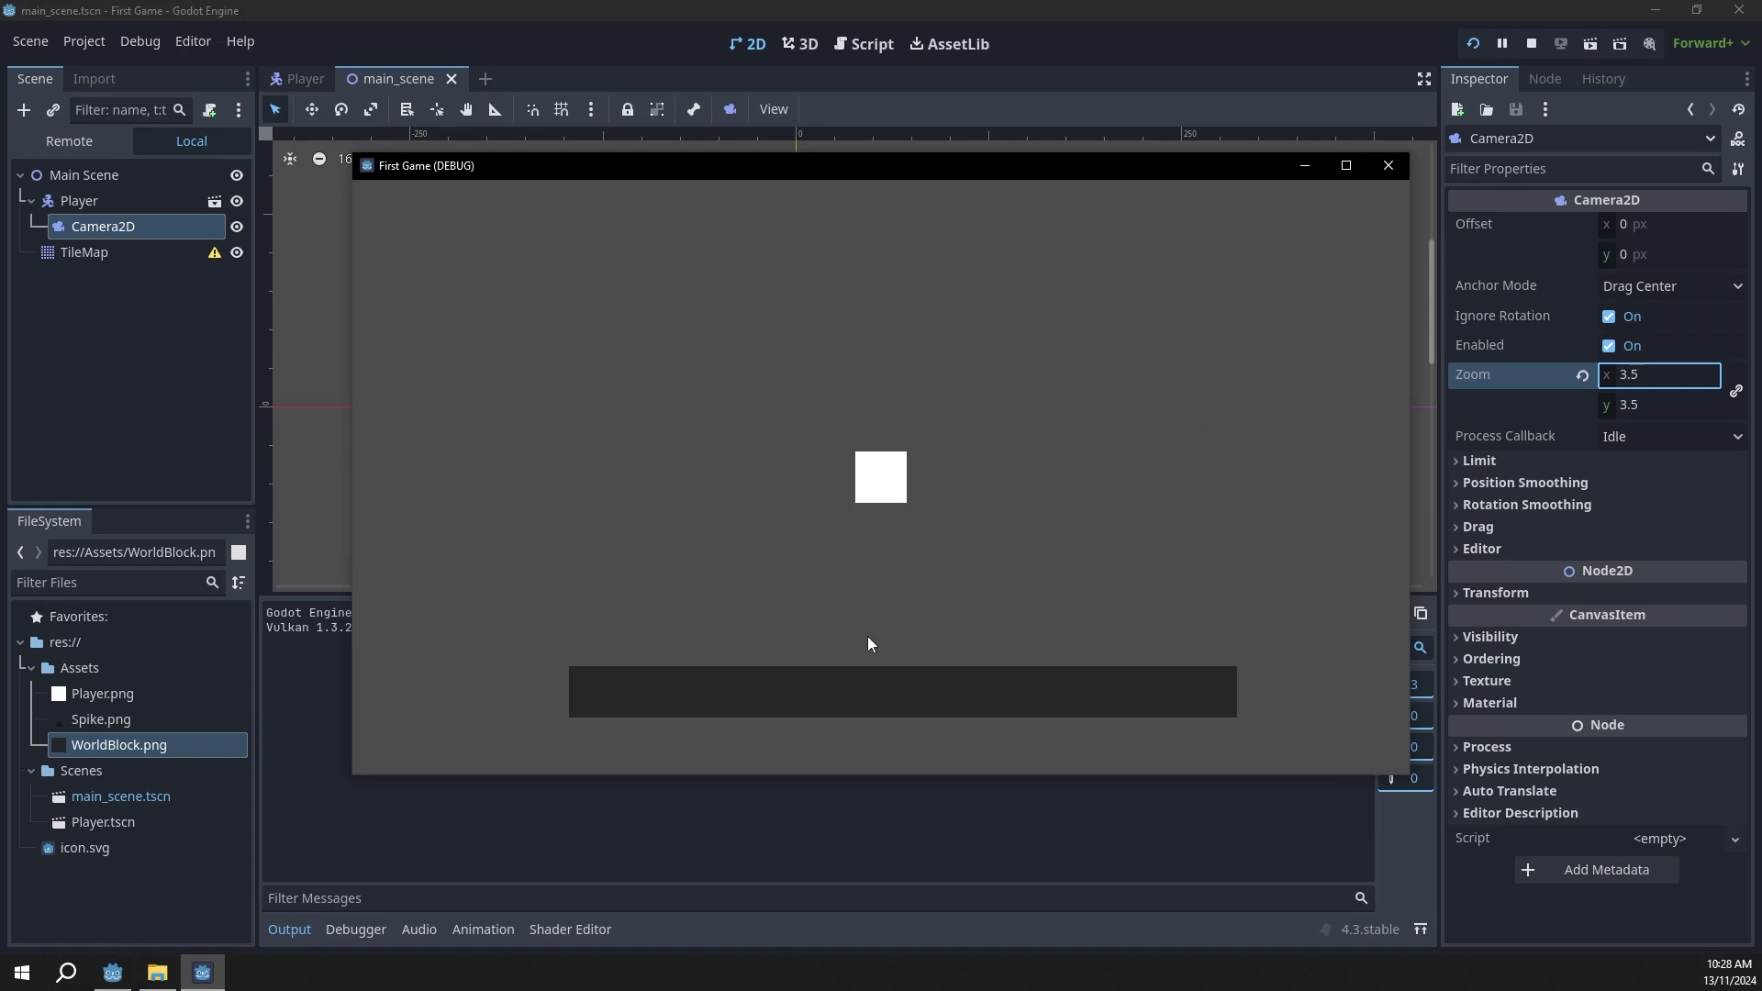
pyautogui.click(1387, 166)
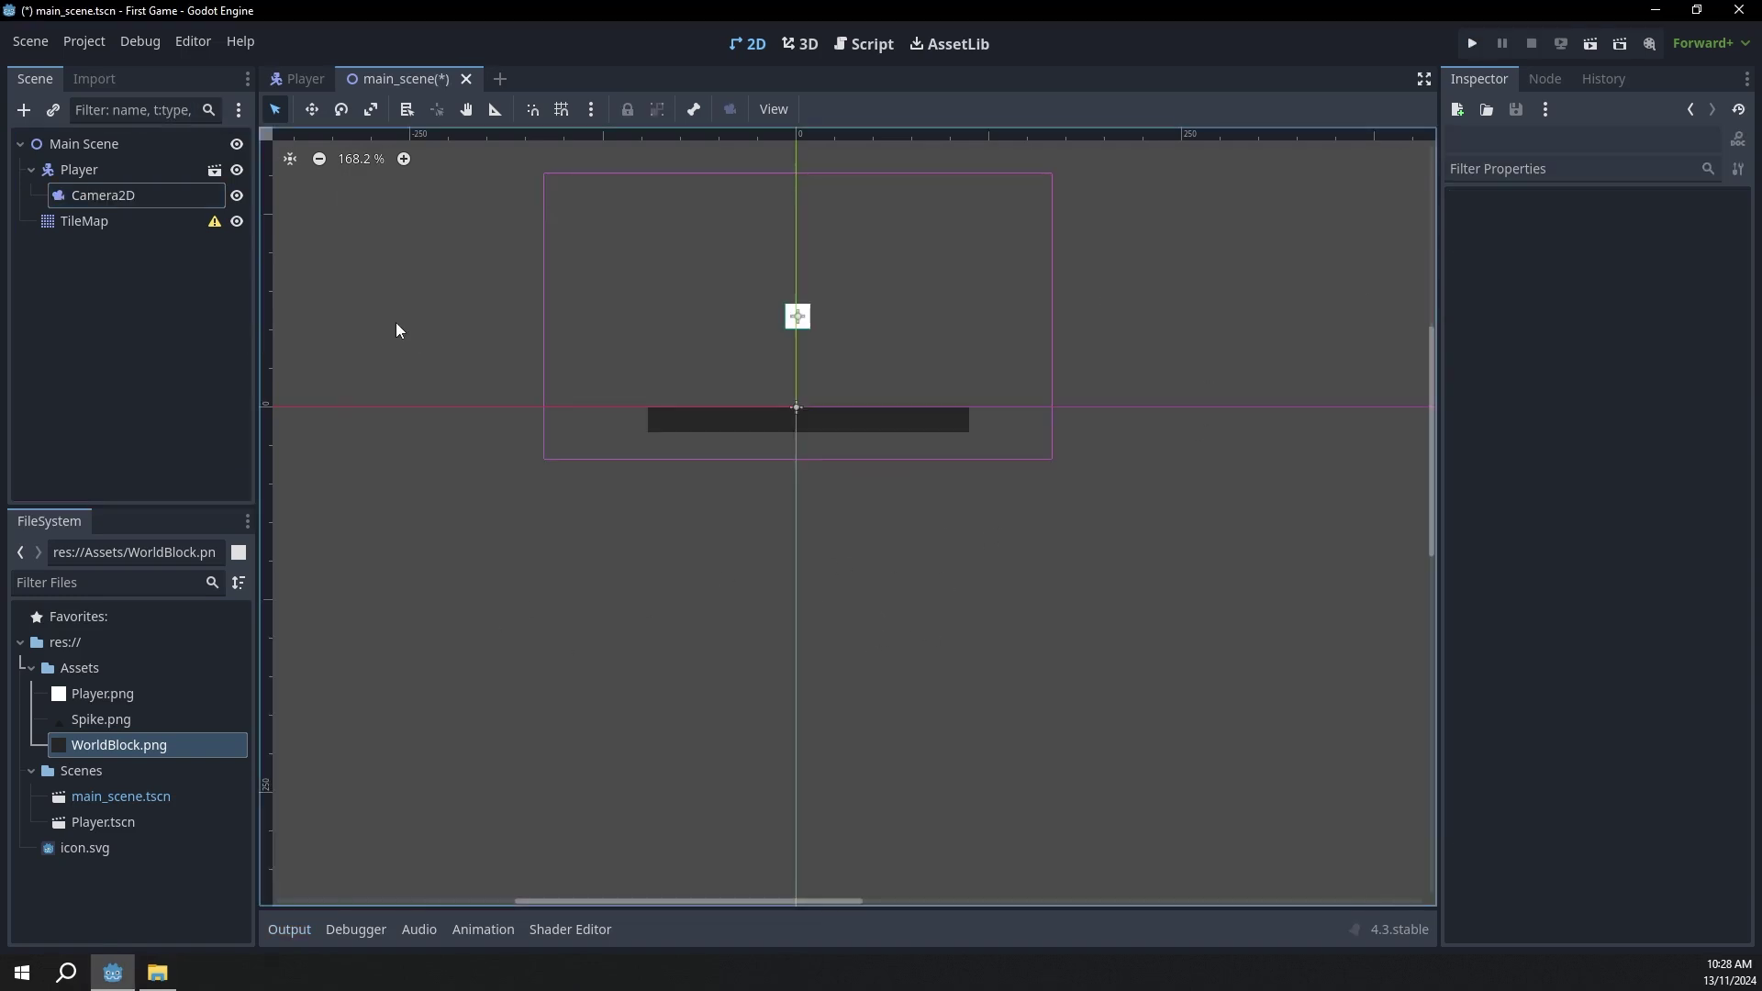
pyautogui.moveTo(303, 79)
pyautogui.mouseDown()
pyautogui.moveTo(280, 96)
pyautogui.moveTo(307, 81)
pyautogui.mouseUp()
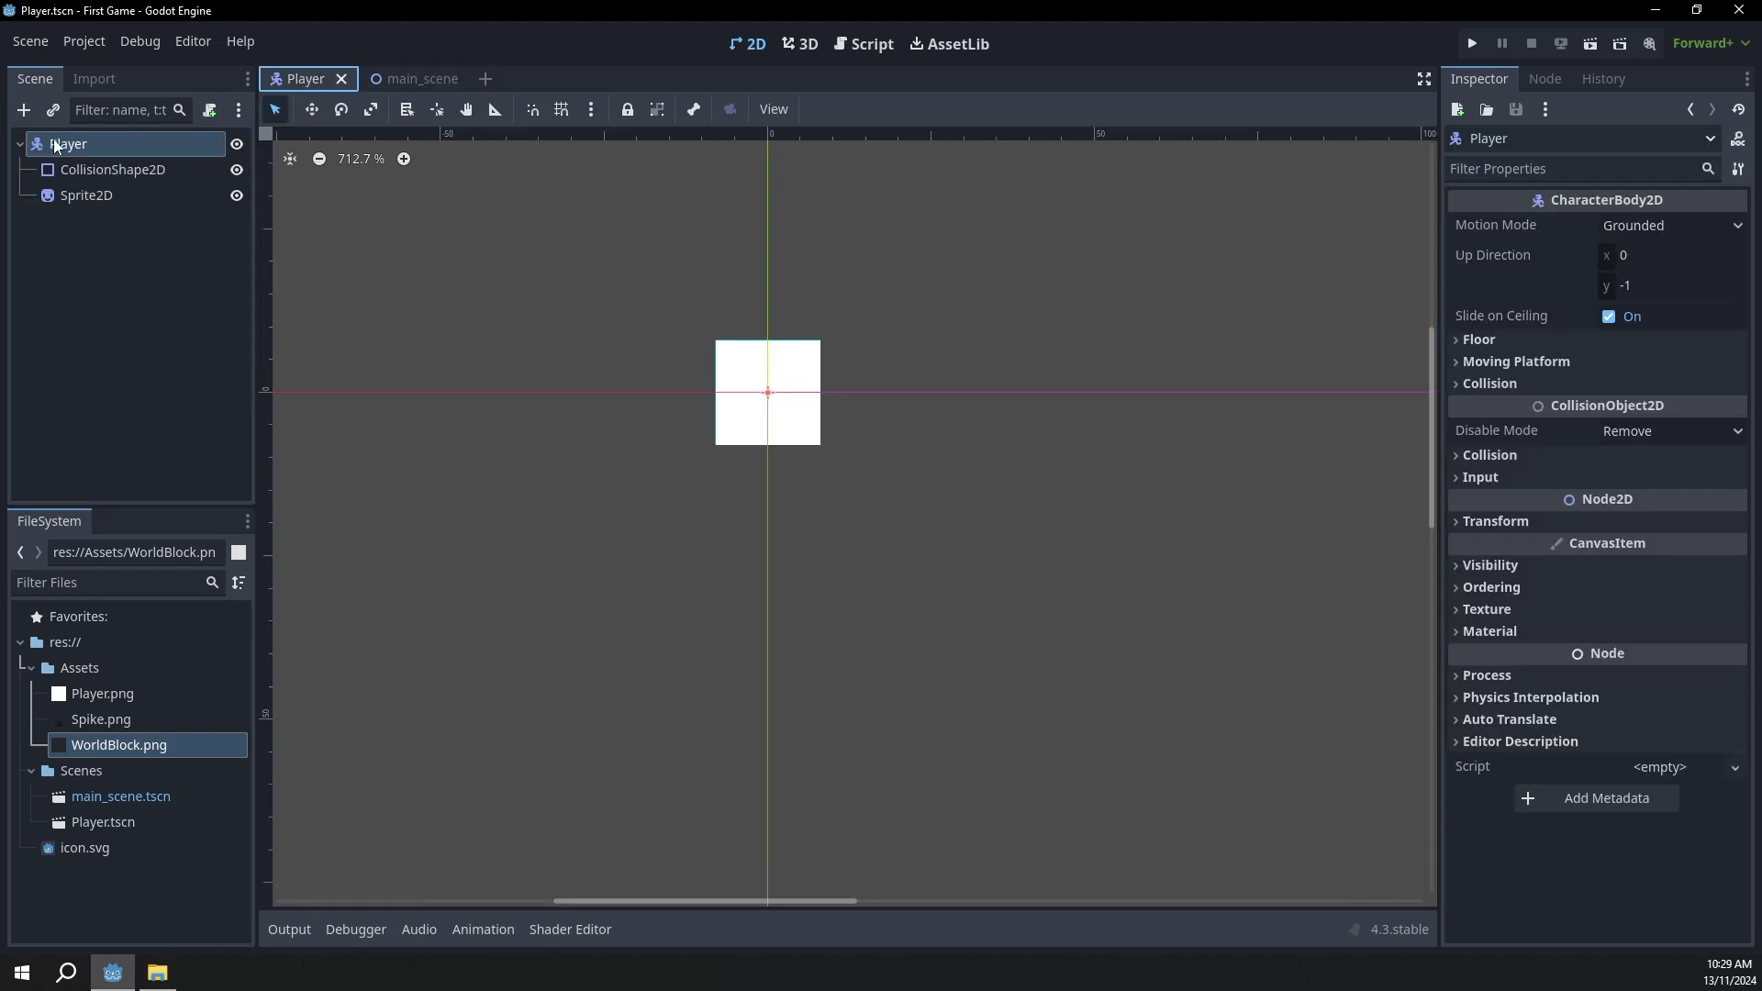
# Step: Attach a new player.gd script to Player, saved in a new res://Scripts folder
pyautogui.click(211, 111)
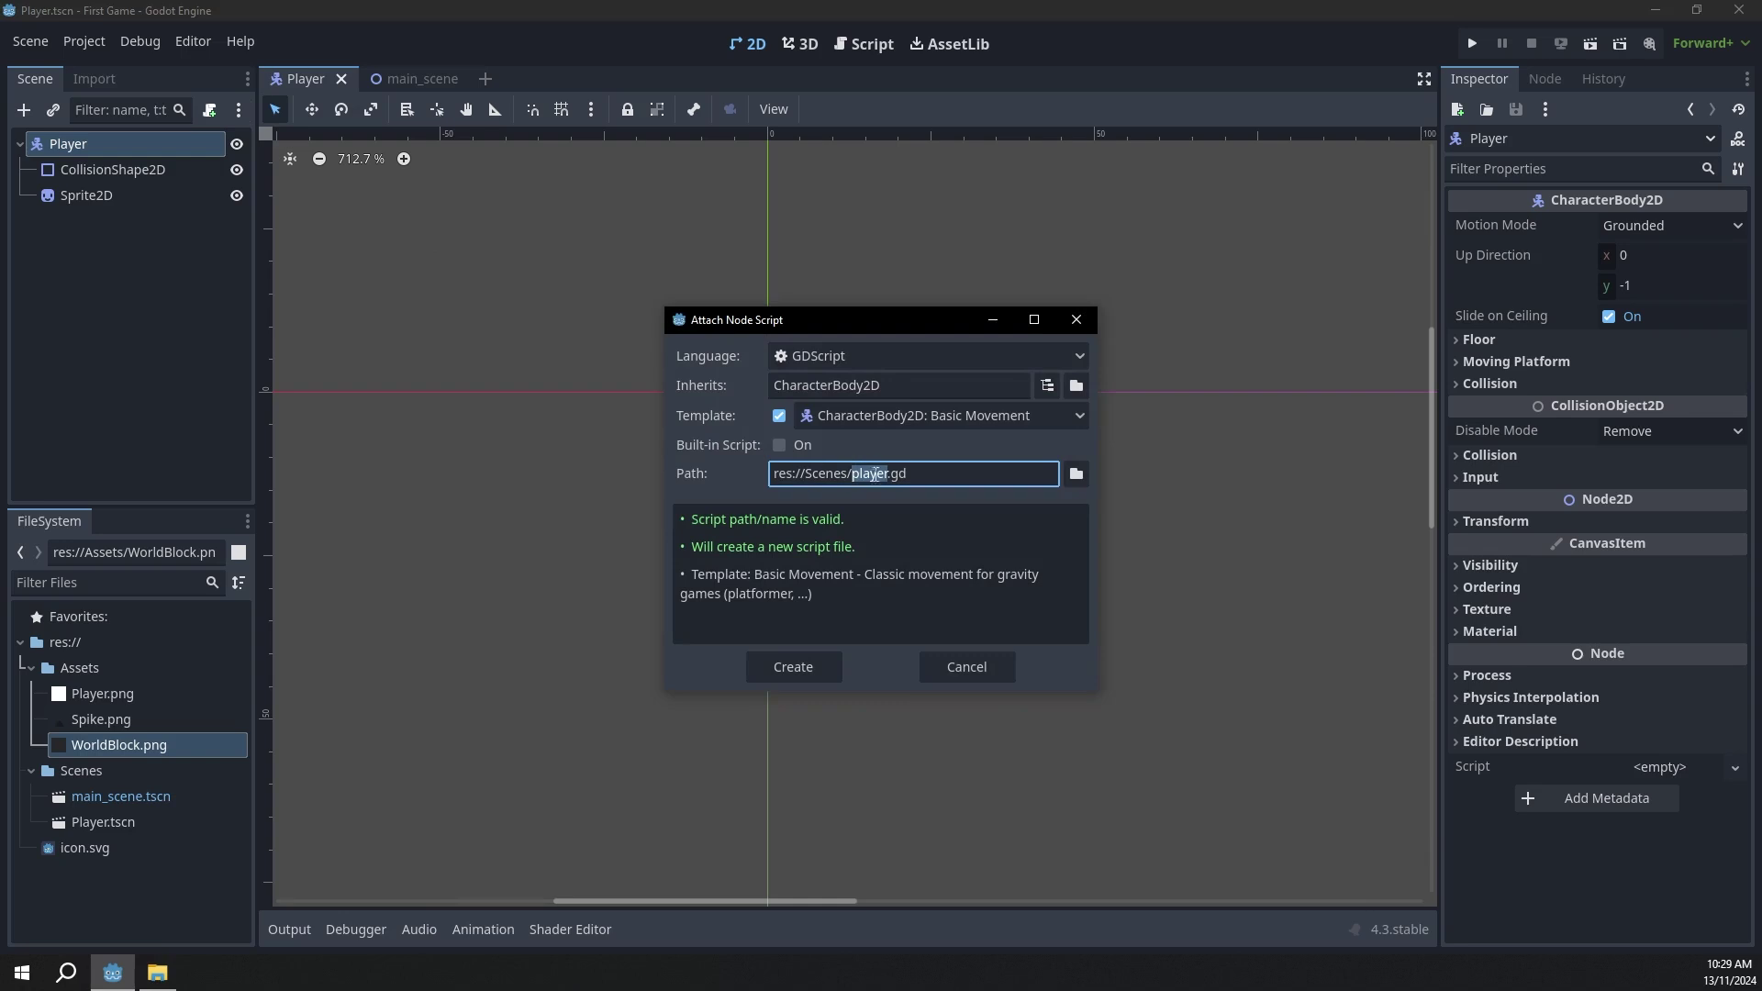
pyautogui.click(1081, 475)
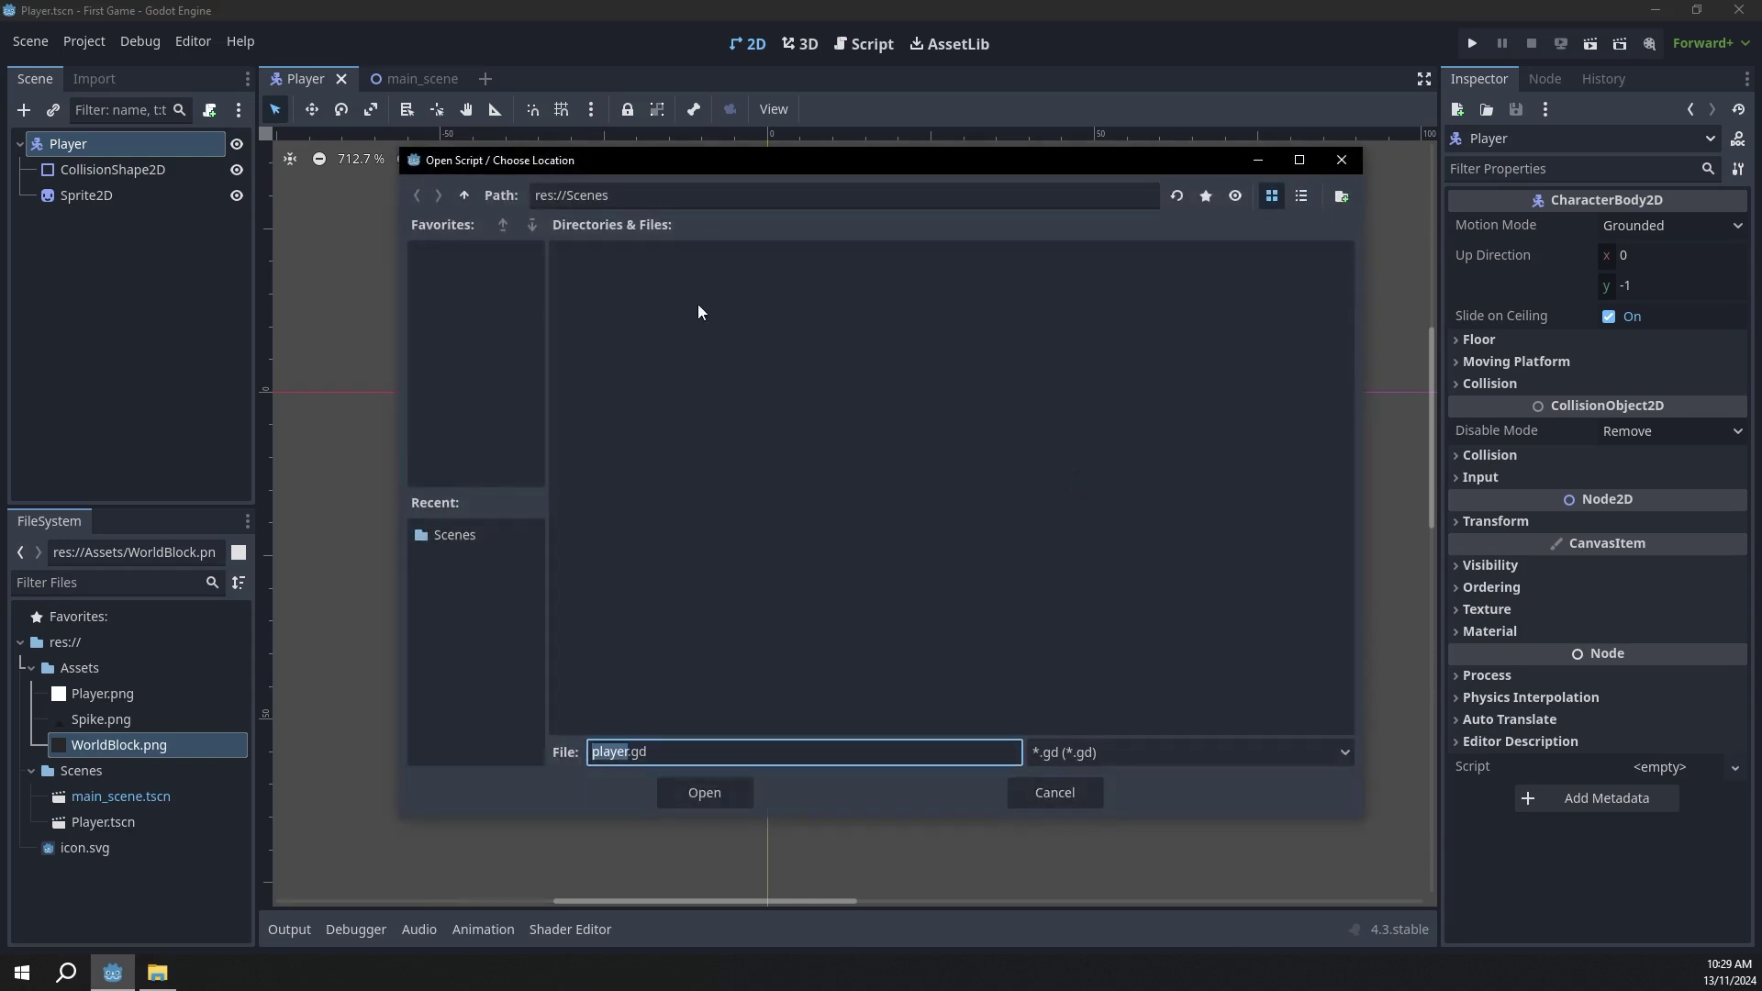
pyautogui.click(464, 196)
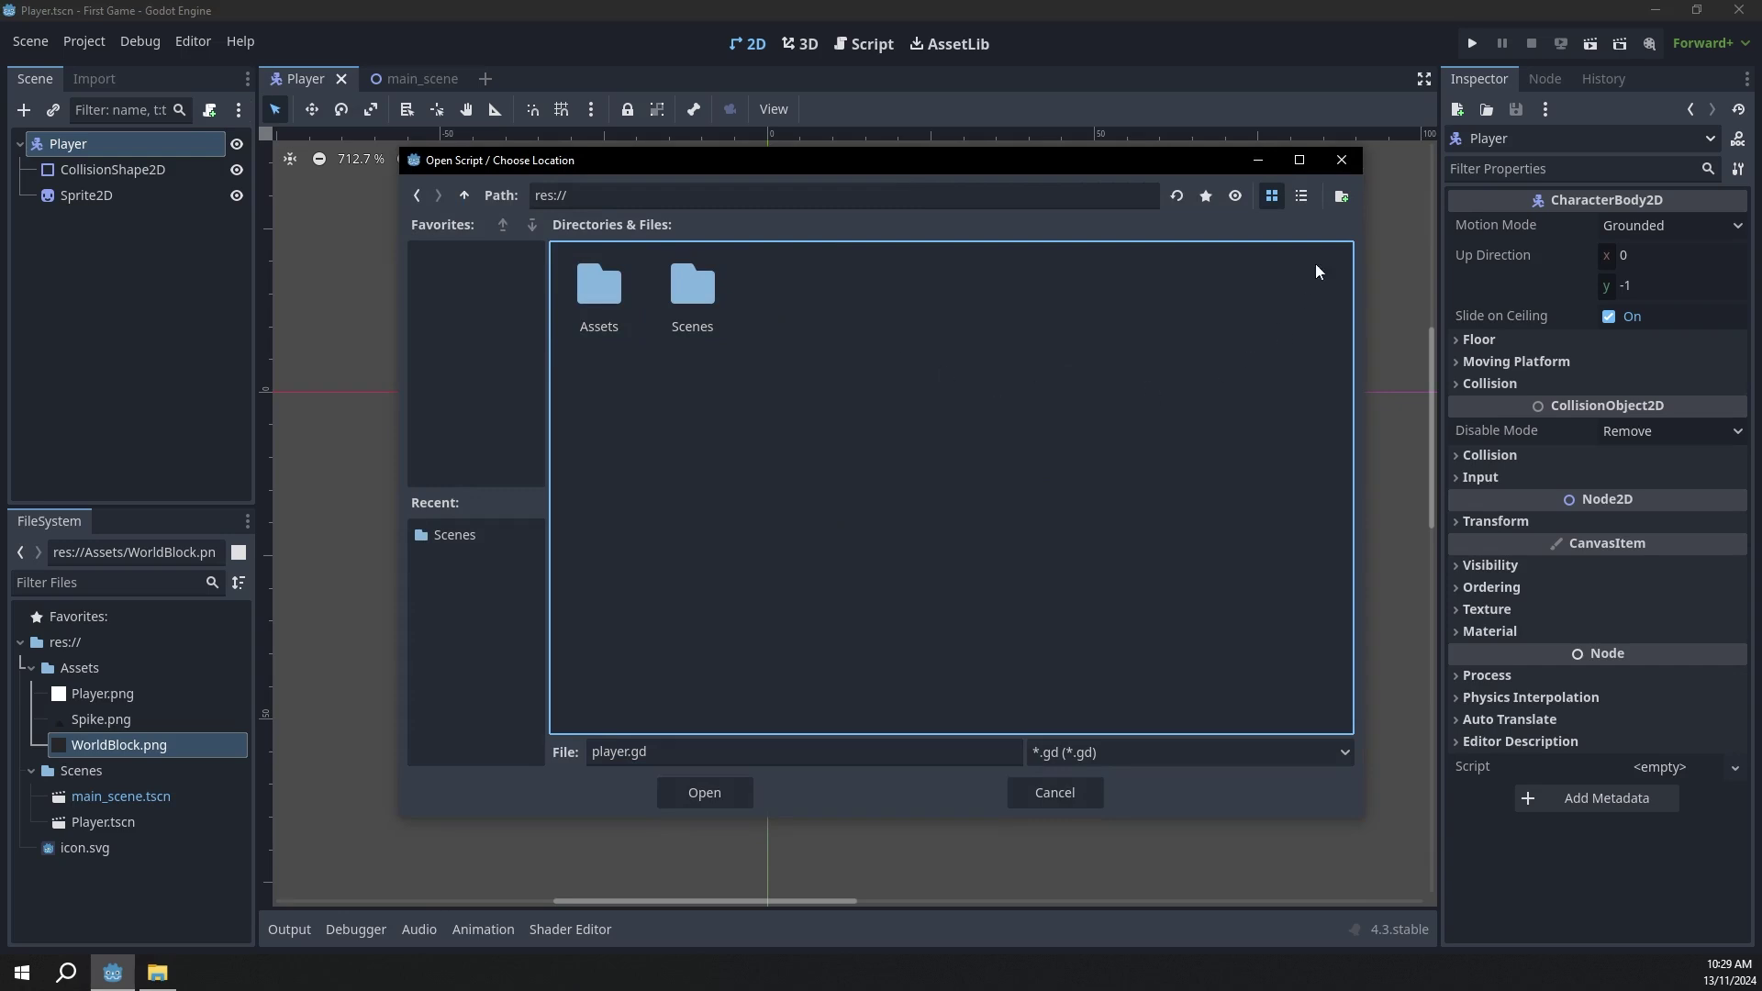
pyautogui.click(1340, 196)
pyautogui.write('S')
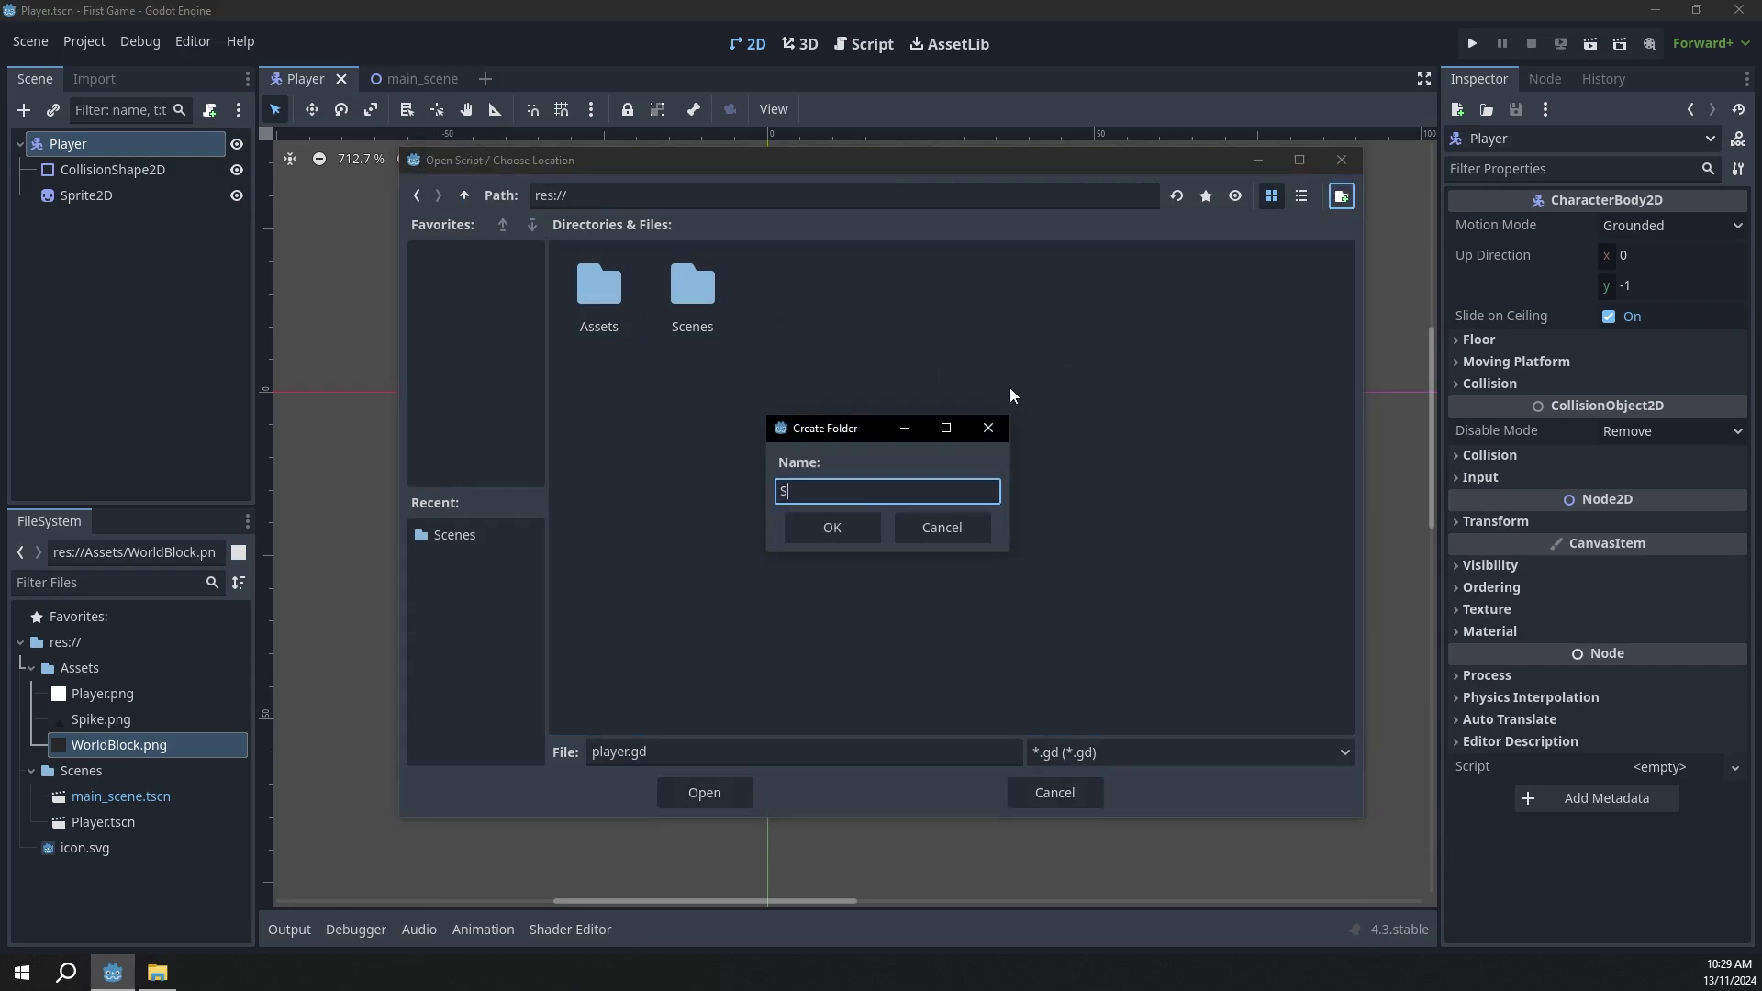
pyautogui.write('cripts')
pyautogui.press('Return')
pyautogui.click(703, 797)
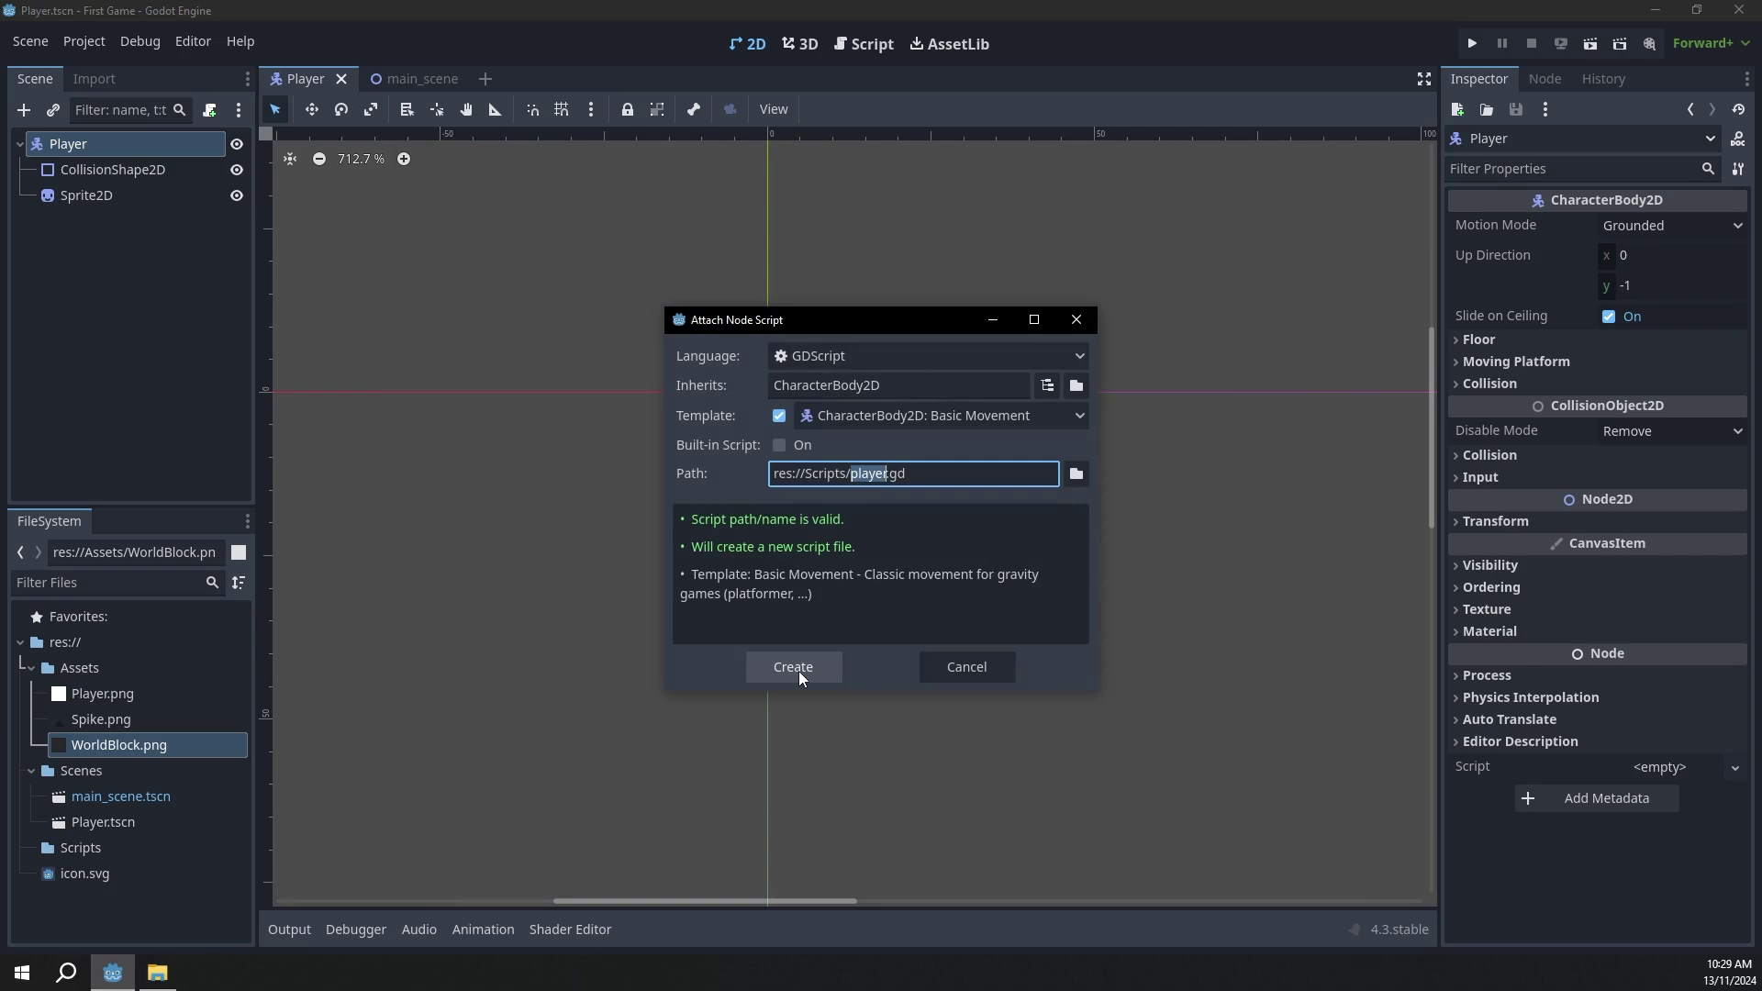
pyautogui.click(798, 670)
# Step: Select the generated movement code in player.gd to review it
pyautogui.moveTo(796, 676); pyautogui.dragTo(440, 275)
pyautogui.click(642, 221)
pyautogui.click(642, 201)
# Step: Walk through SPEED 300.0, JUMP_VELOCITY -400.0, gravity, the ui_accept jump and direction input lines
pyautogui.moveTo(642, 201); pyautogui.dragTo(490, 204)
pyautogui.moveTo(725, 221); pyautogui.dragTo(468, 224)
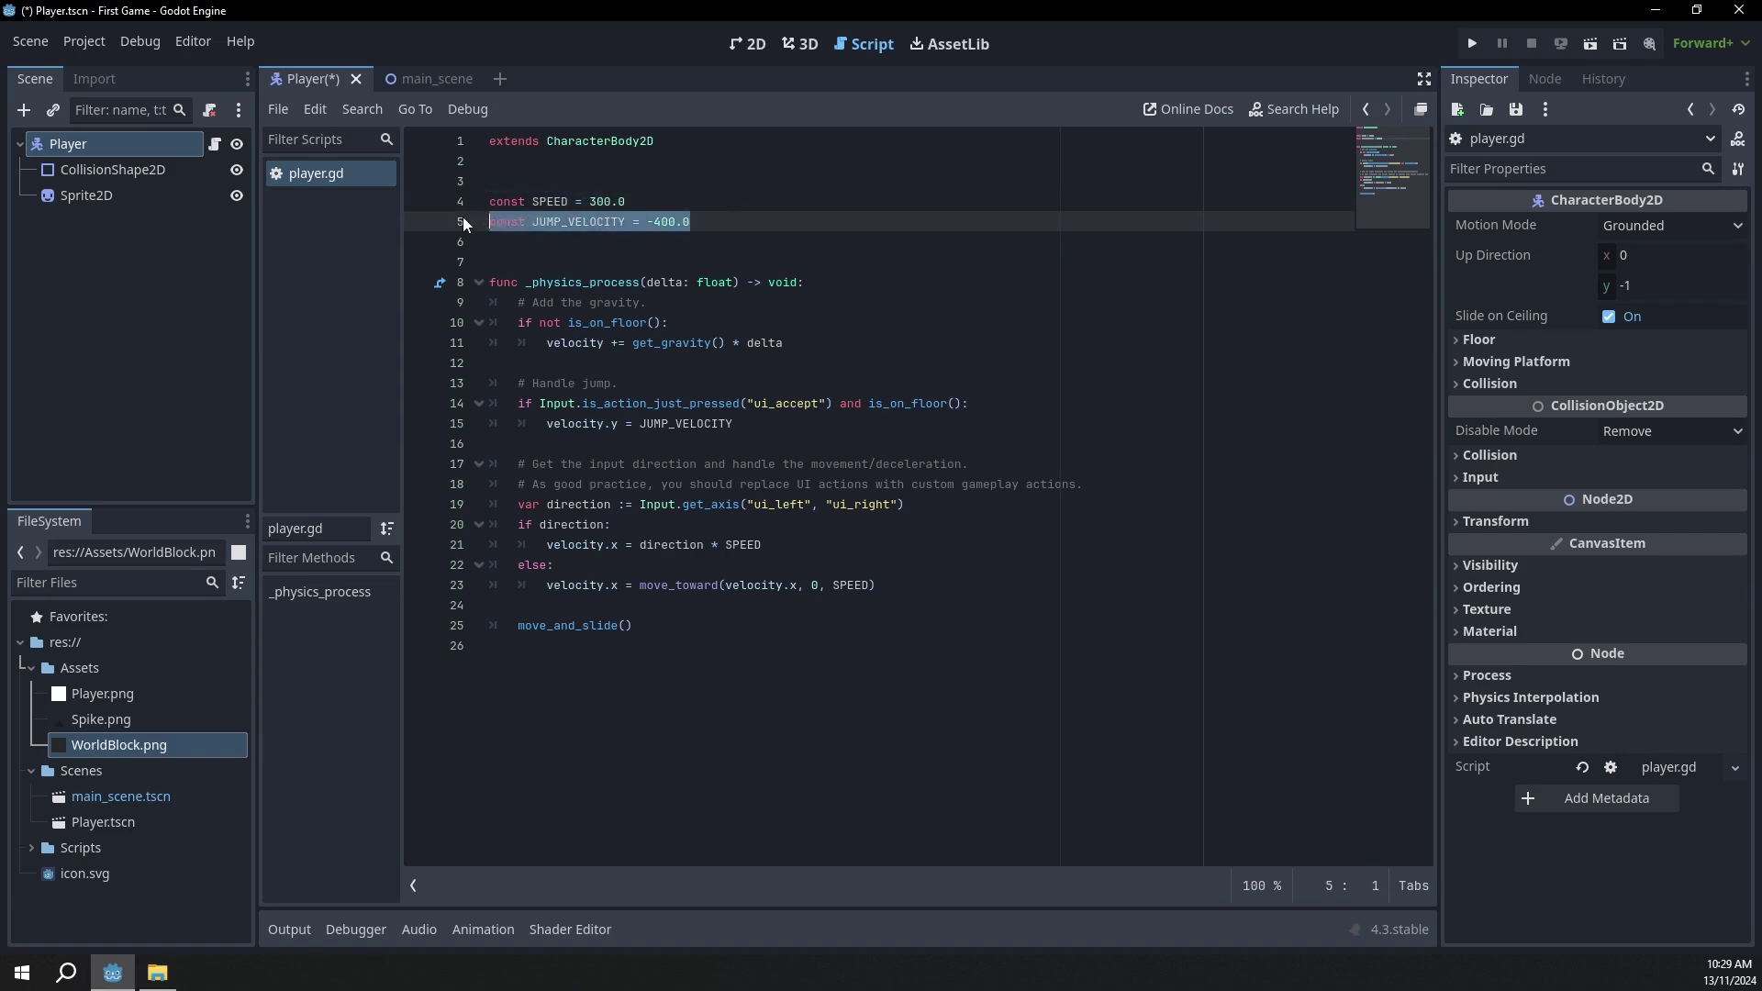
pyautogui.click(824, 284)
pyautogui.moveTo(824, 286); pyautogui.dragTo(821, 341)
pyautogui.click(506, 324)
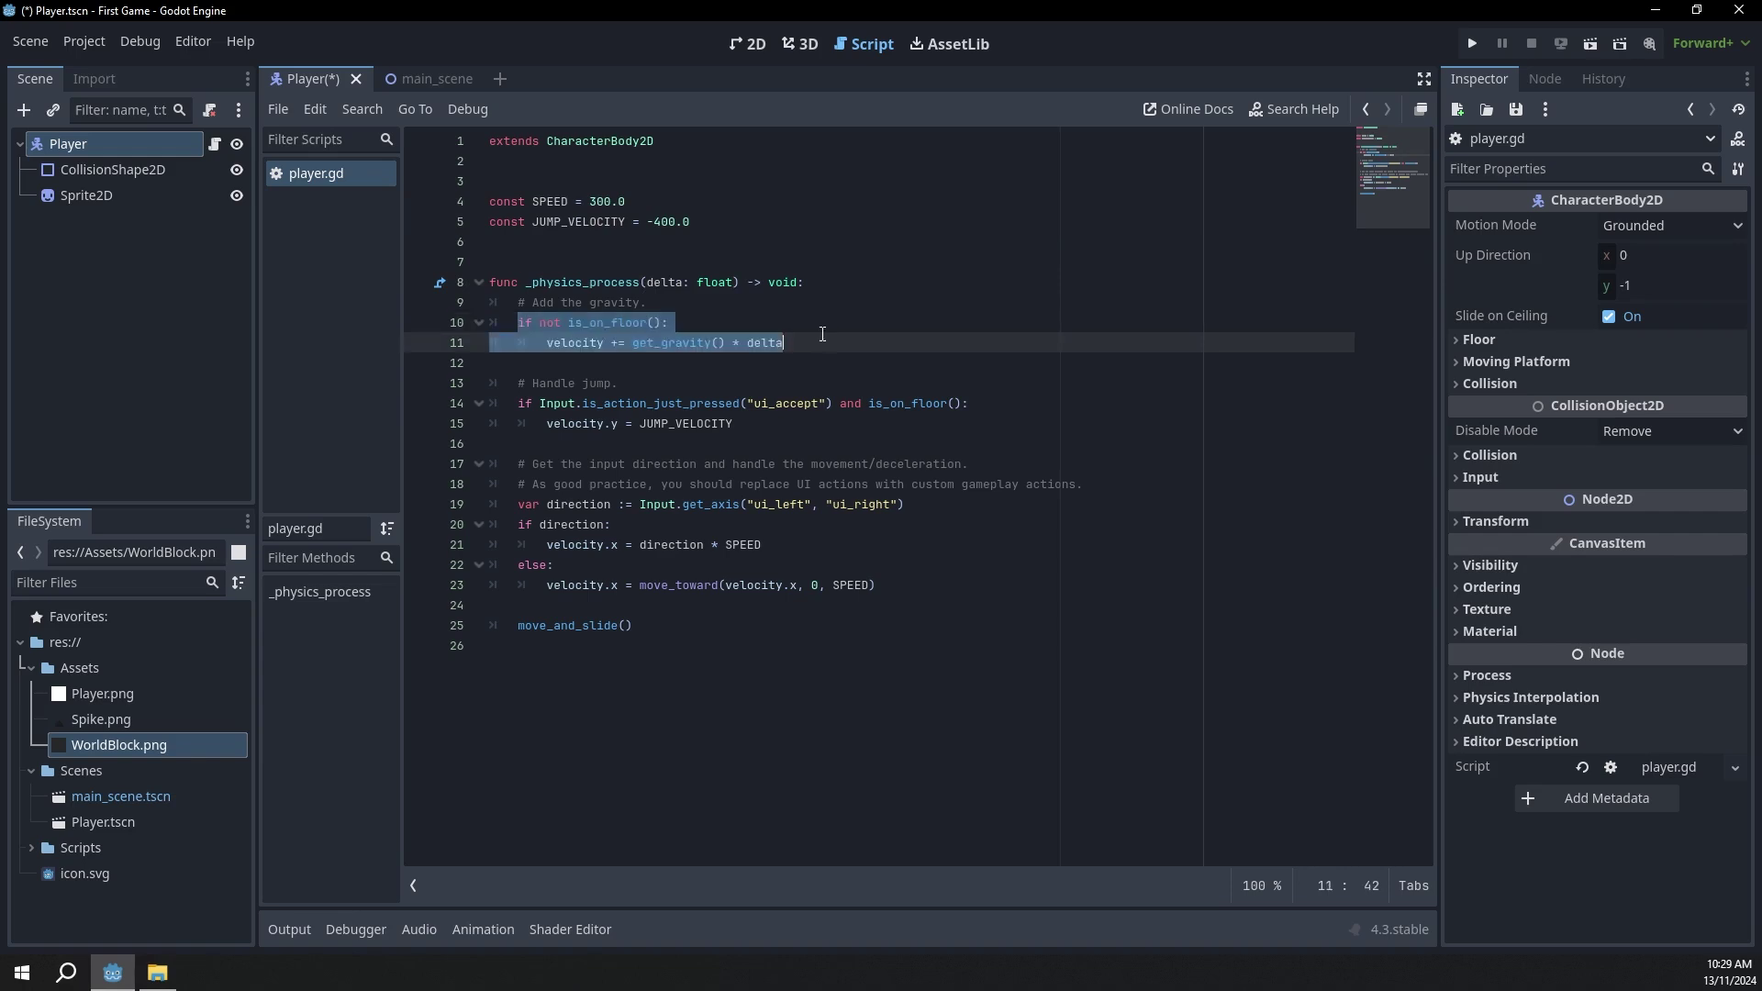
pyautogui.click(807, 343)
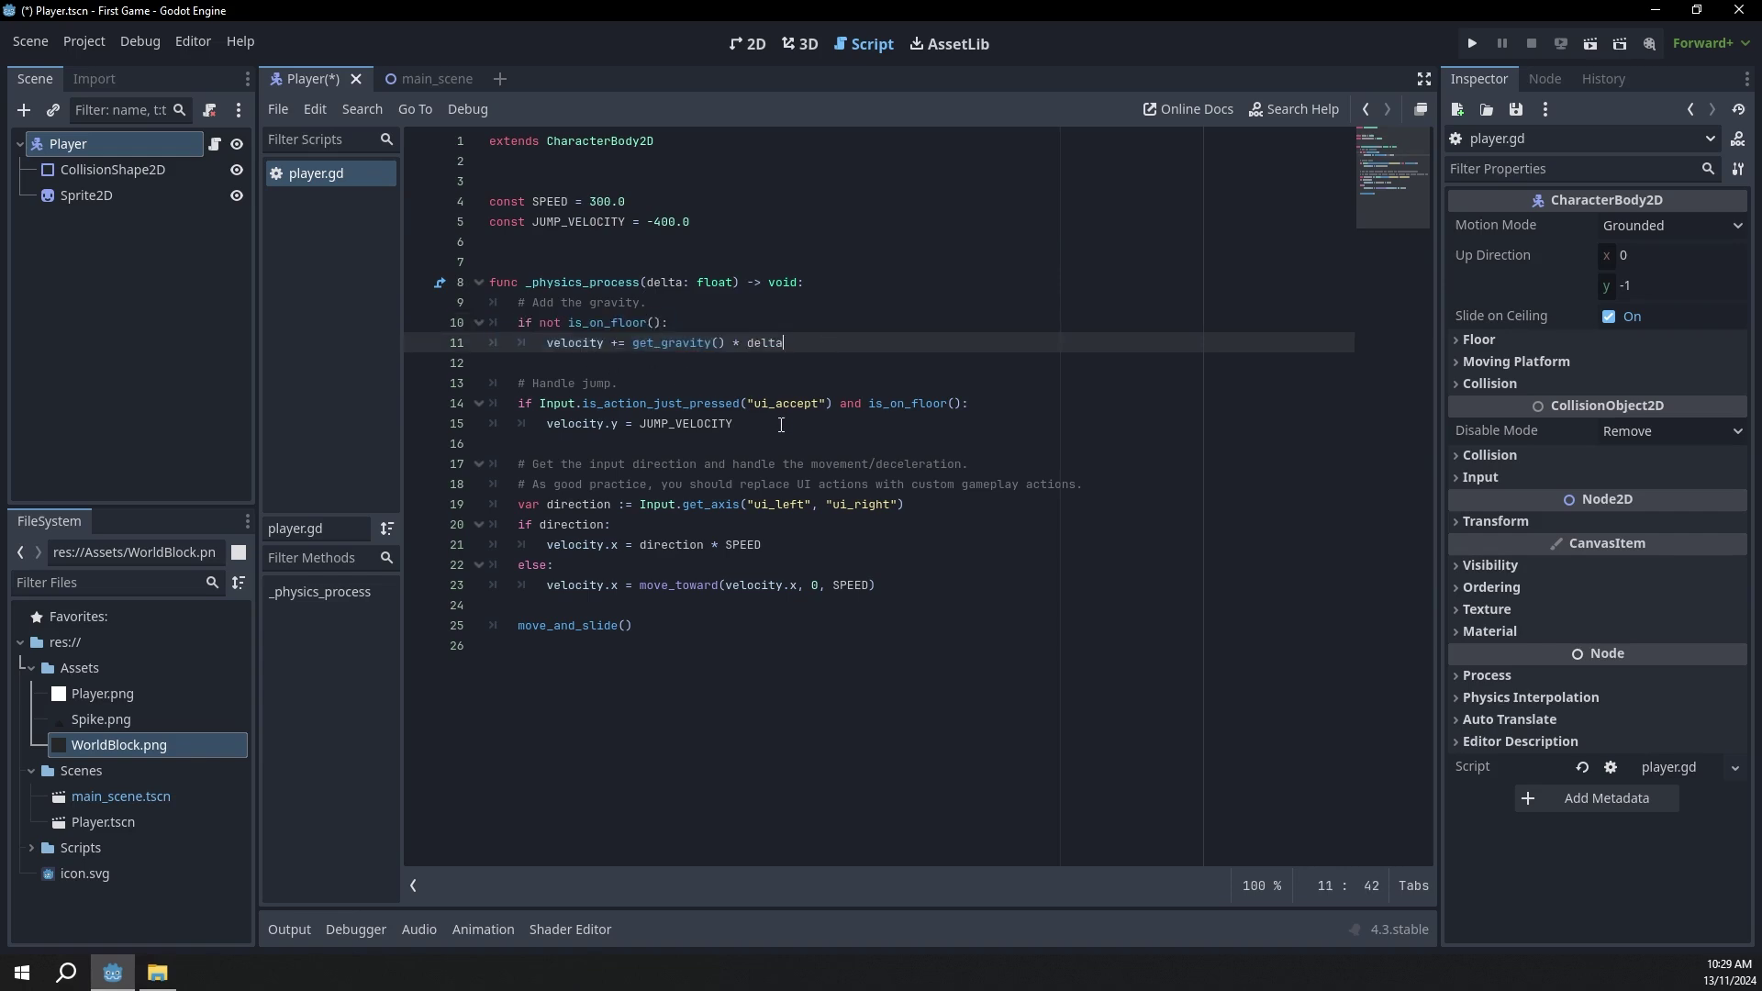
pyautogui.moveTo(755, 410); pyautogui.dragTo(816, 408)
pyautogui.moveTo(541, 423); pyautogui.dragTo(750, 422)
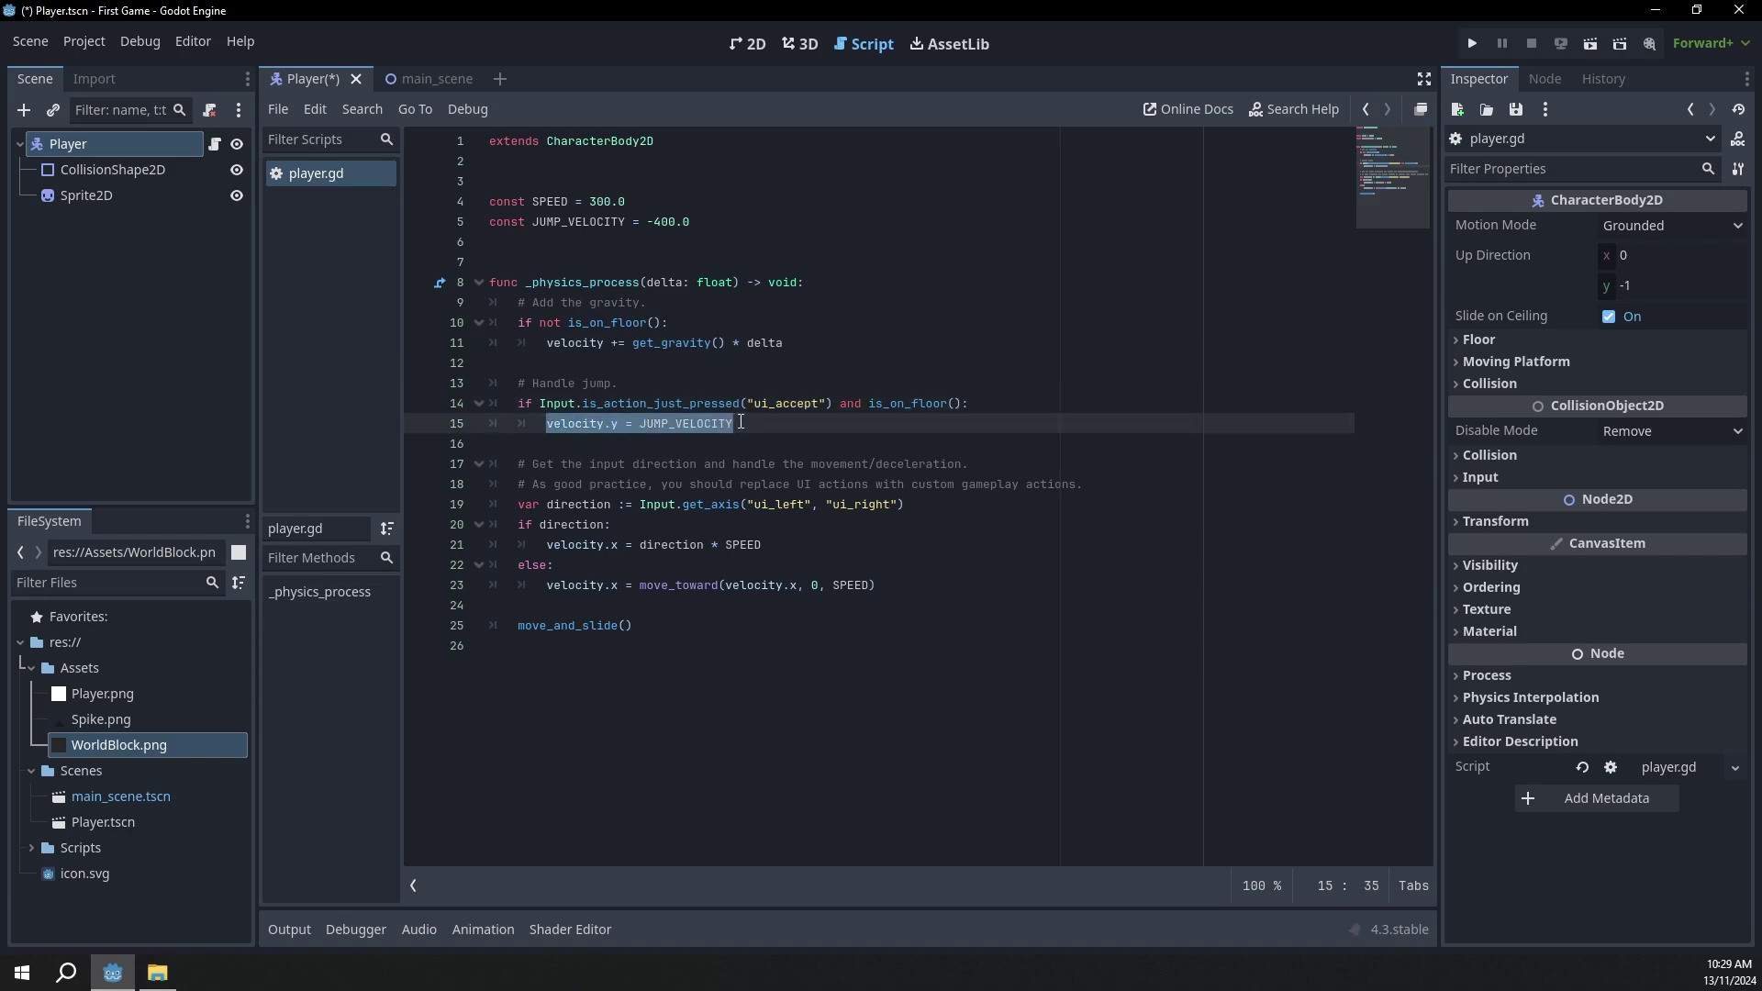
pyautogui.click(951, 505)
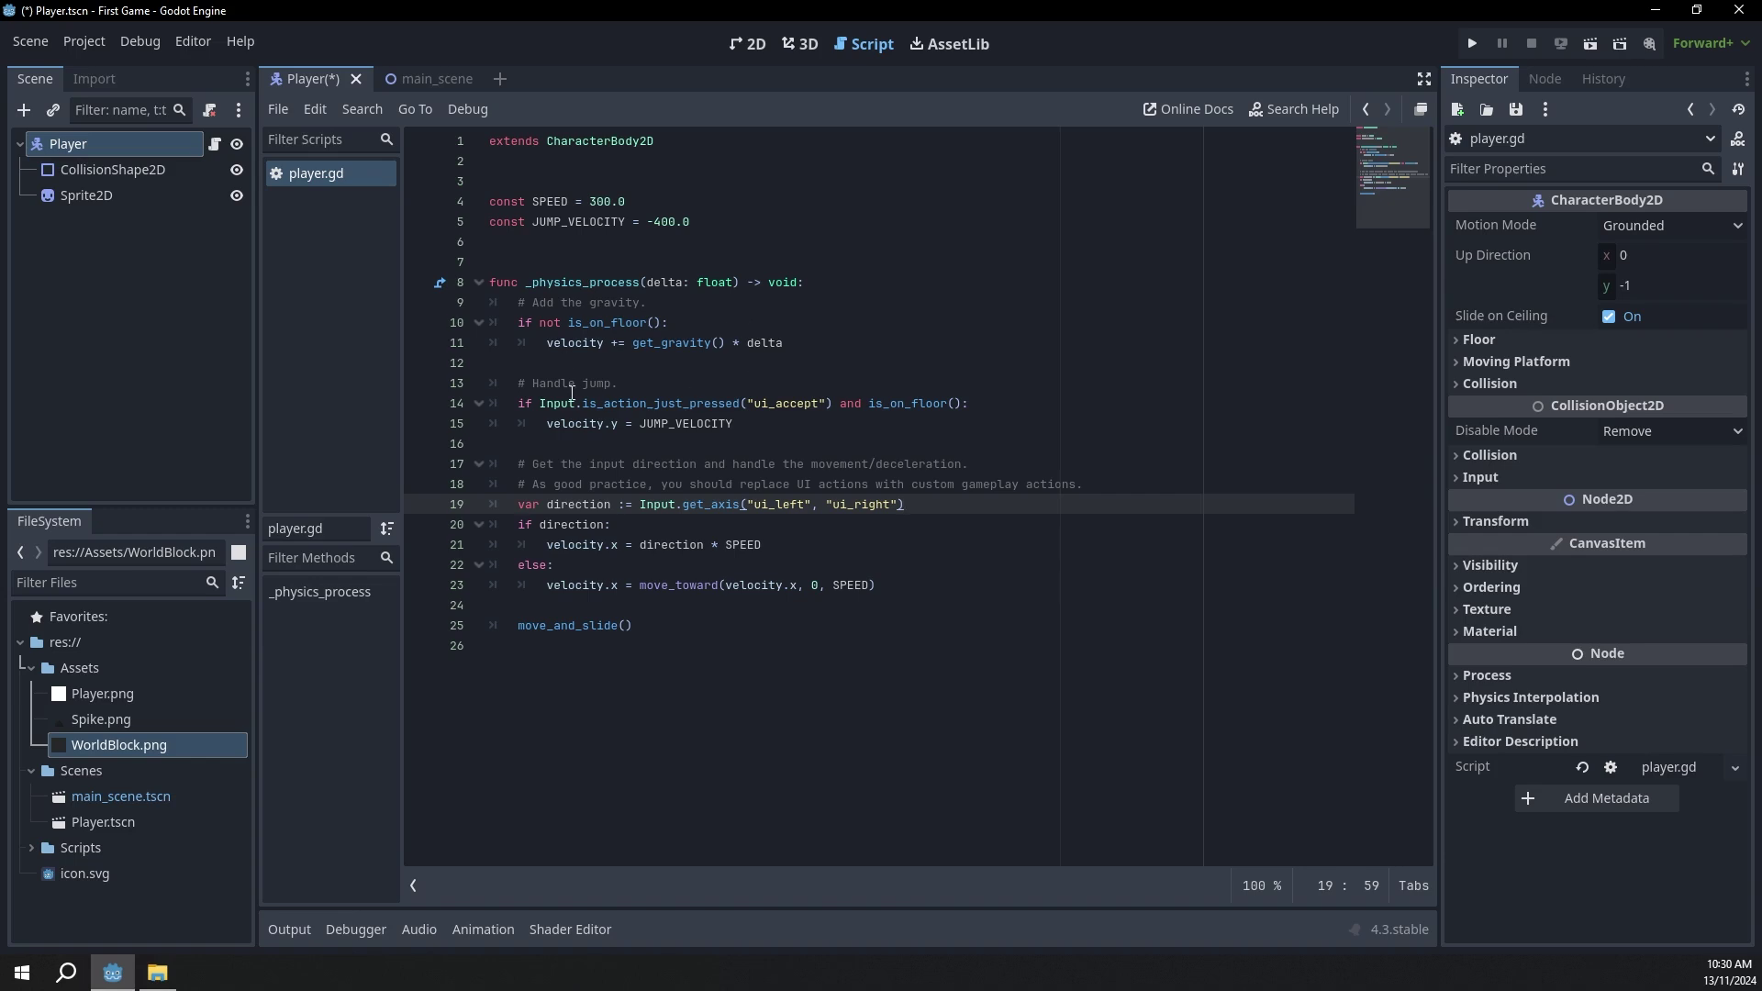
# Step: Save the Player scene, switch to main_scene in the 2D view, and test-run the game
pyautogui.hotkey('ctrl', 's')
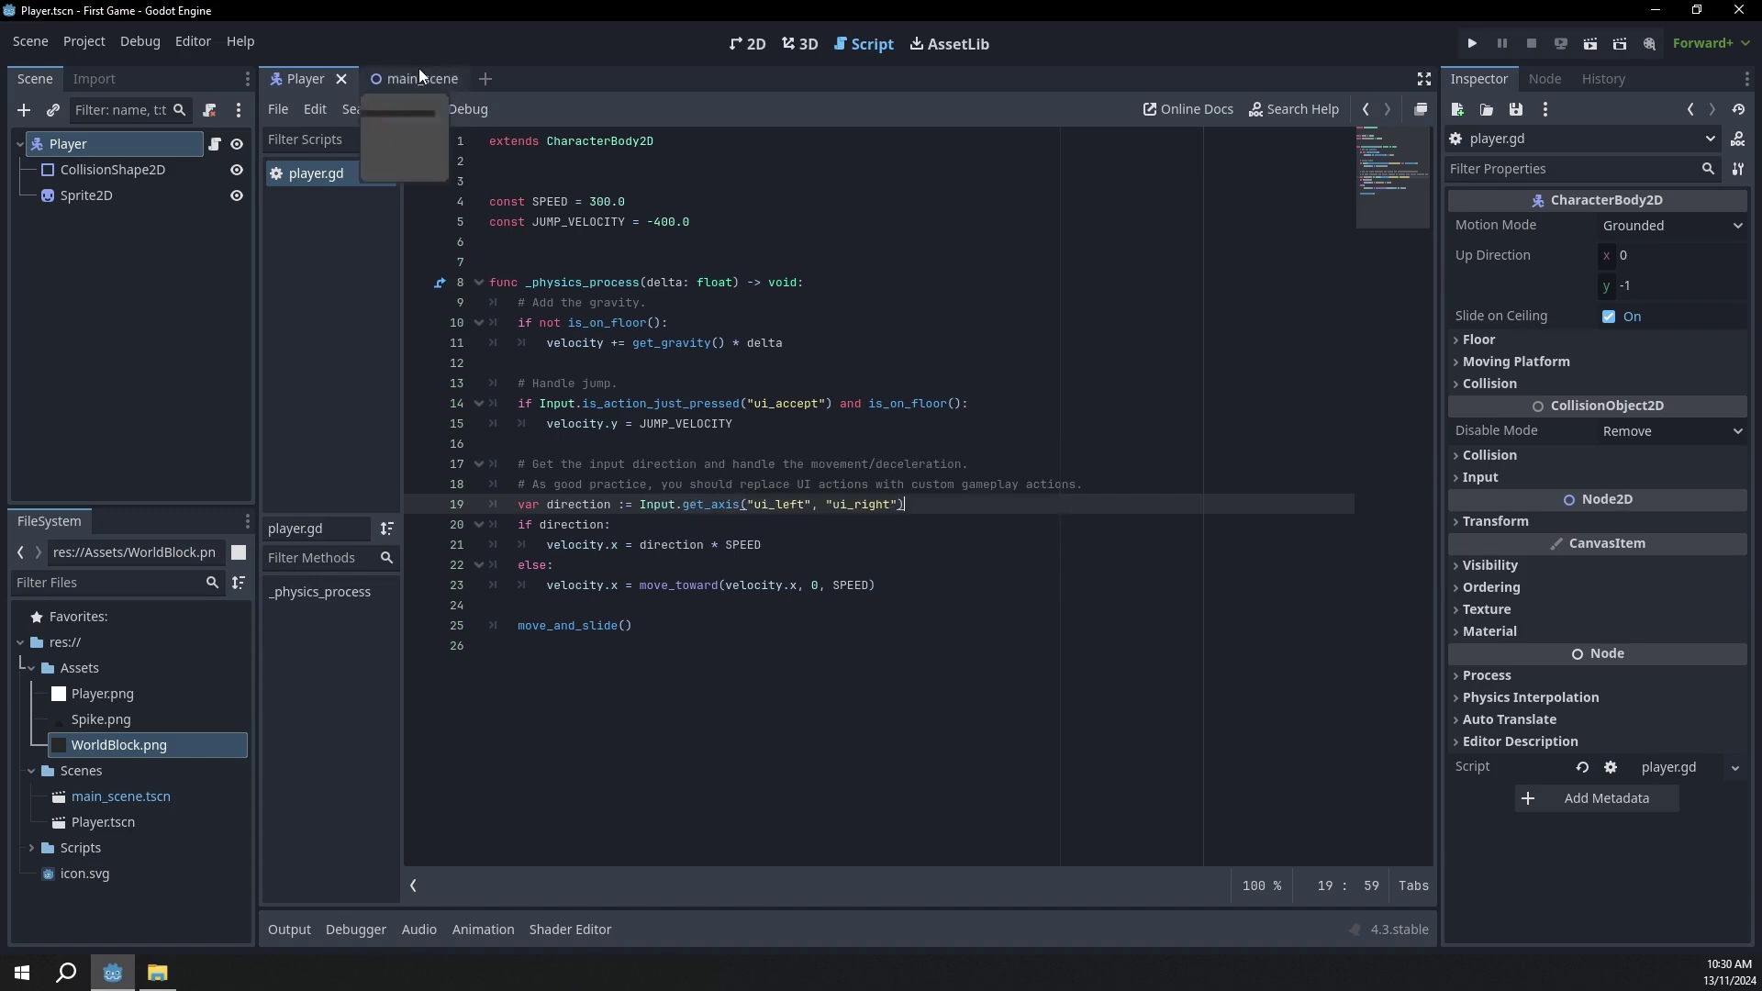
pyautogui.click(418, 74)
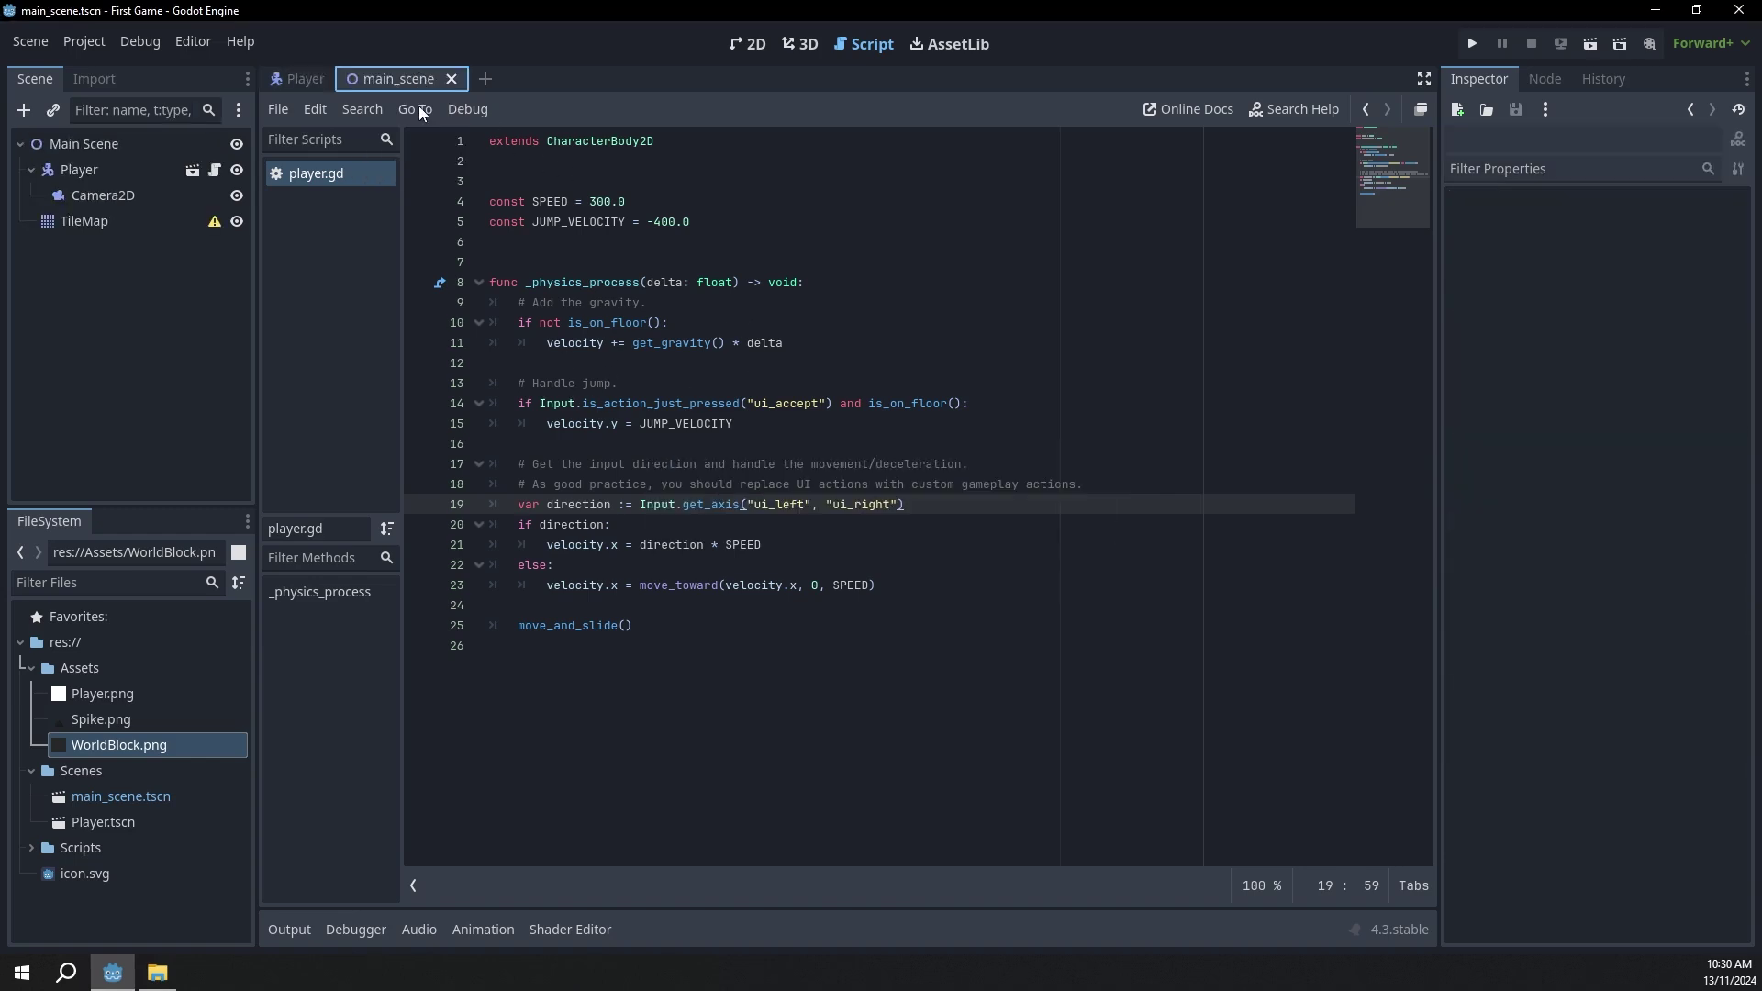
pyautogui.click(747, 44)
pyautogui.click(1471, 44)
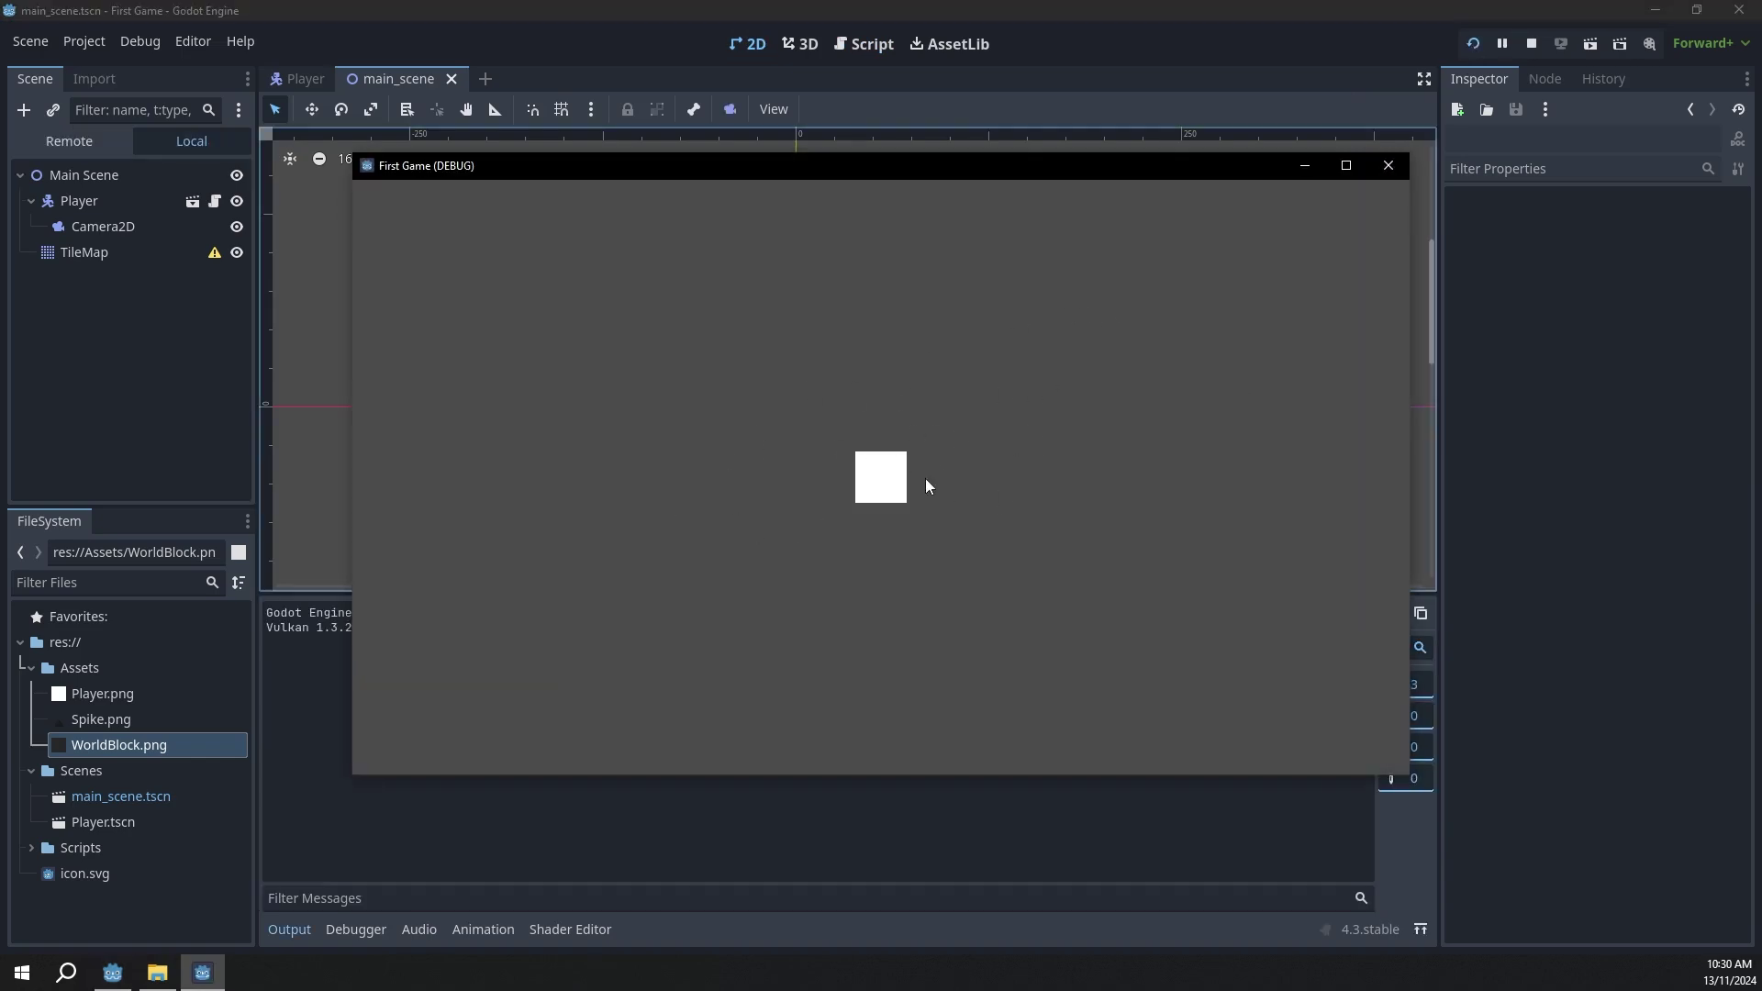
pyautogui.click(1388, 166)
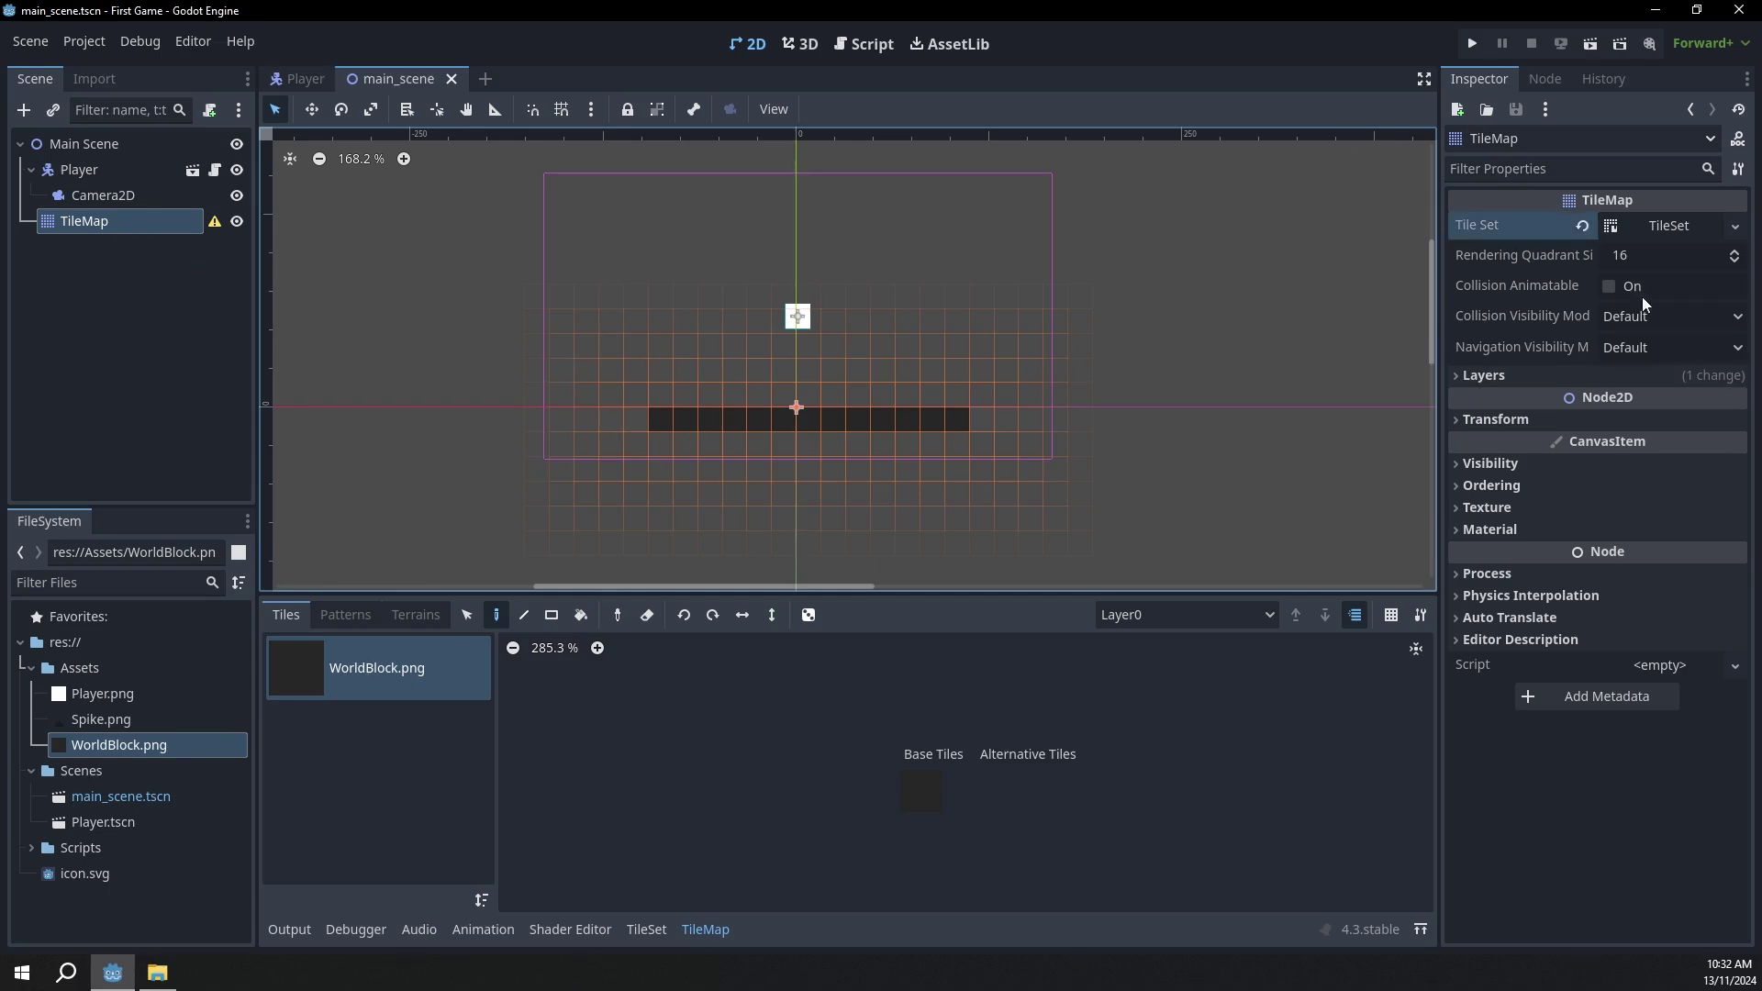
# Step: Add a physics layer to the TileMap's tile set
pyautogui.click(1656, 225)
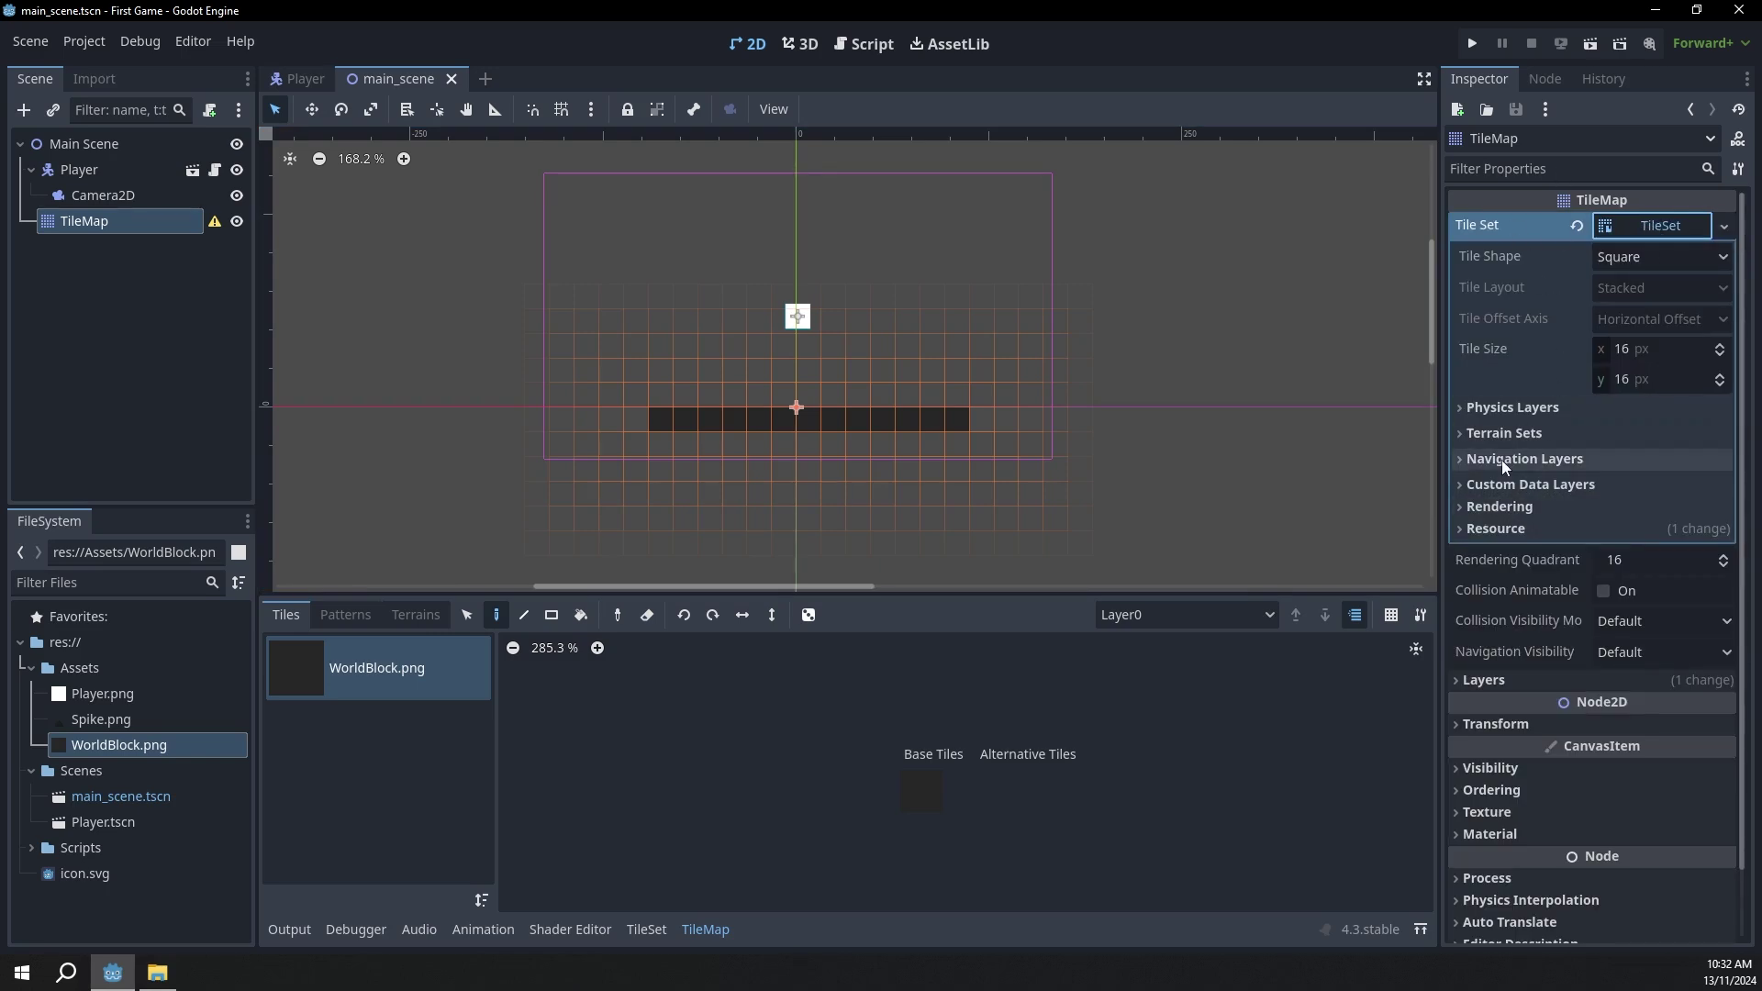
pyautogui.click(1510, 407)
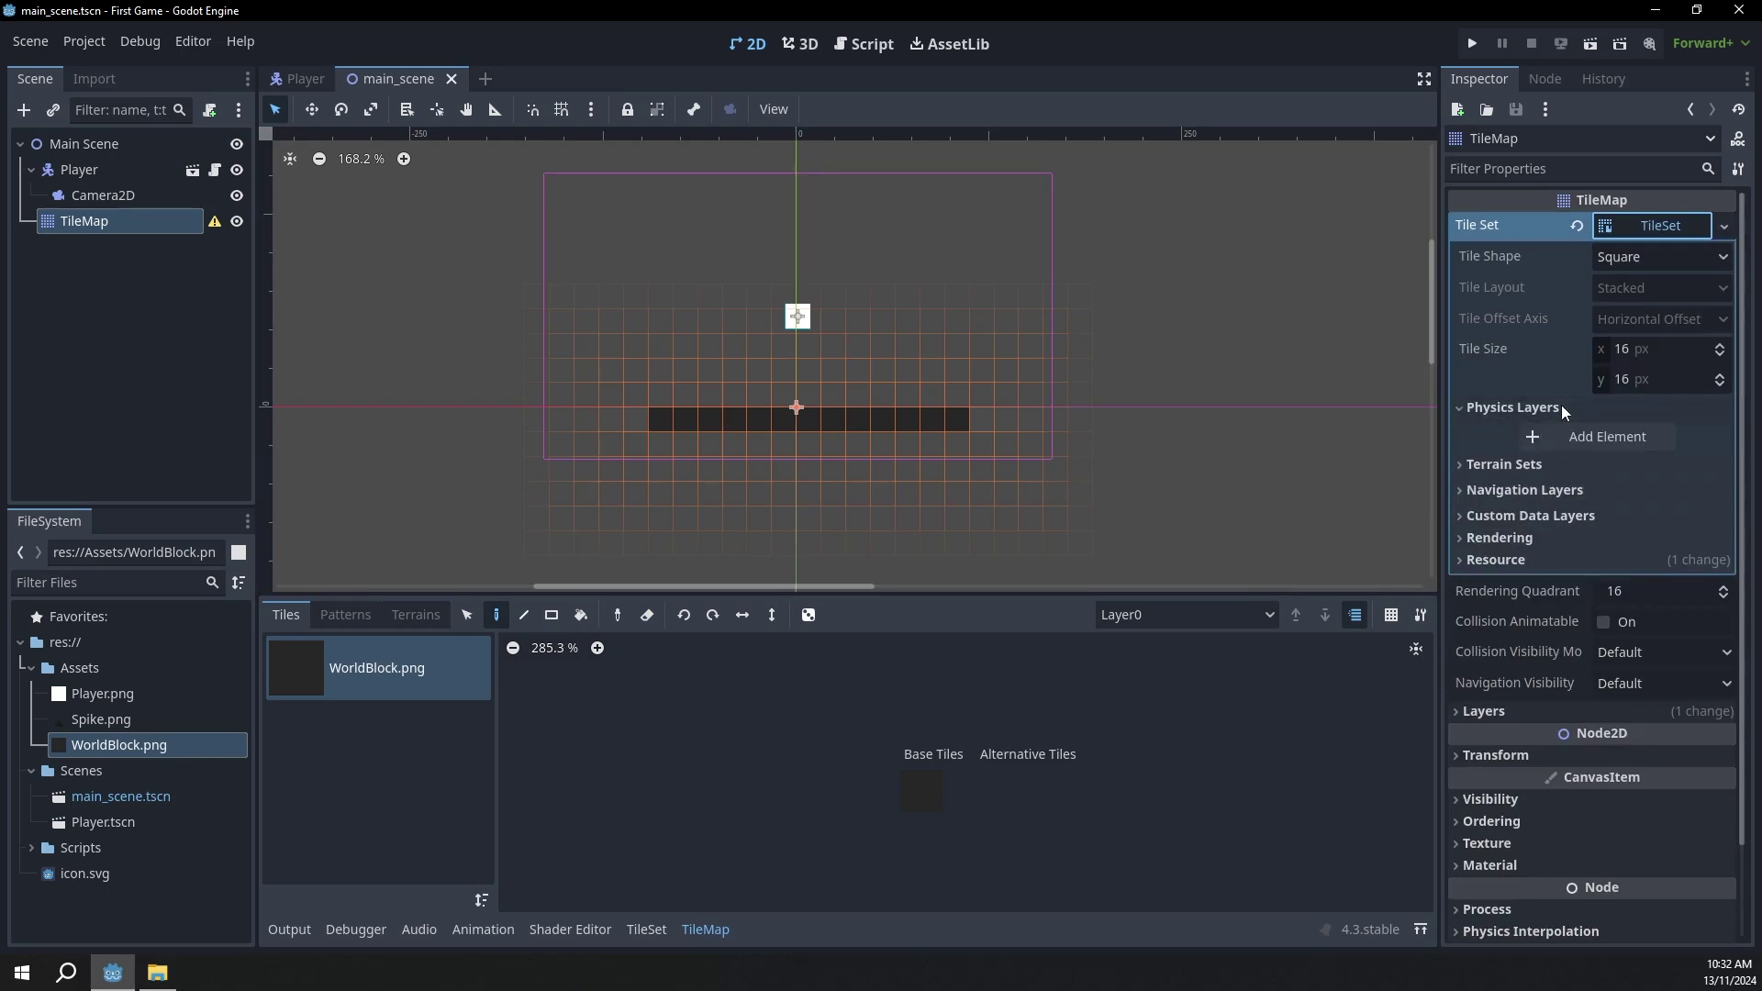
pyautogui.click(1561, 426)
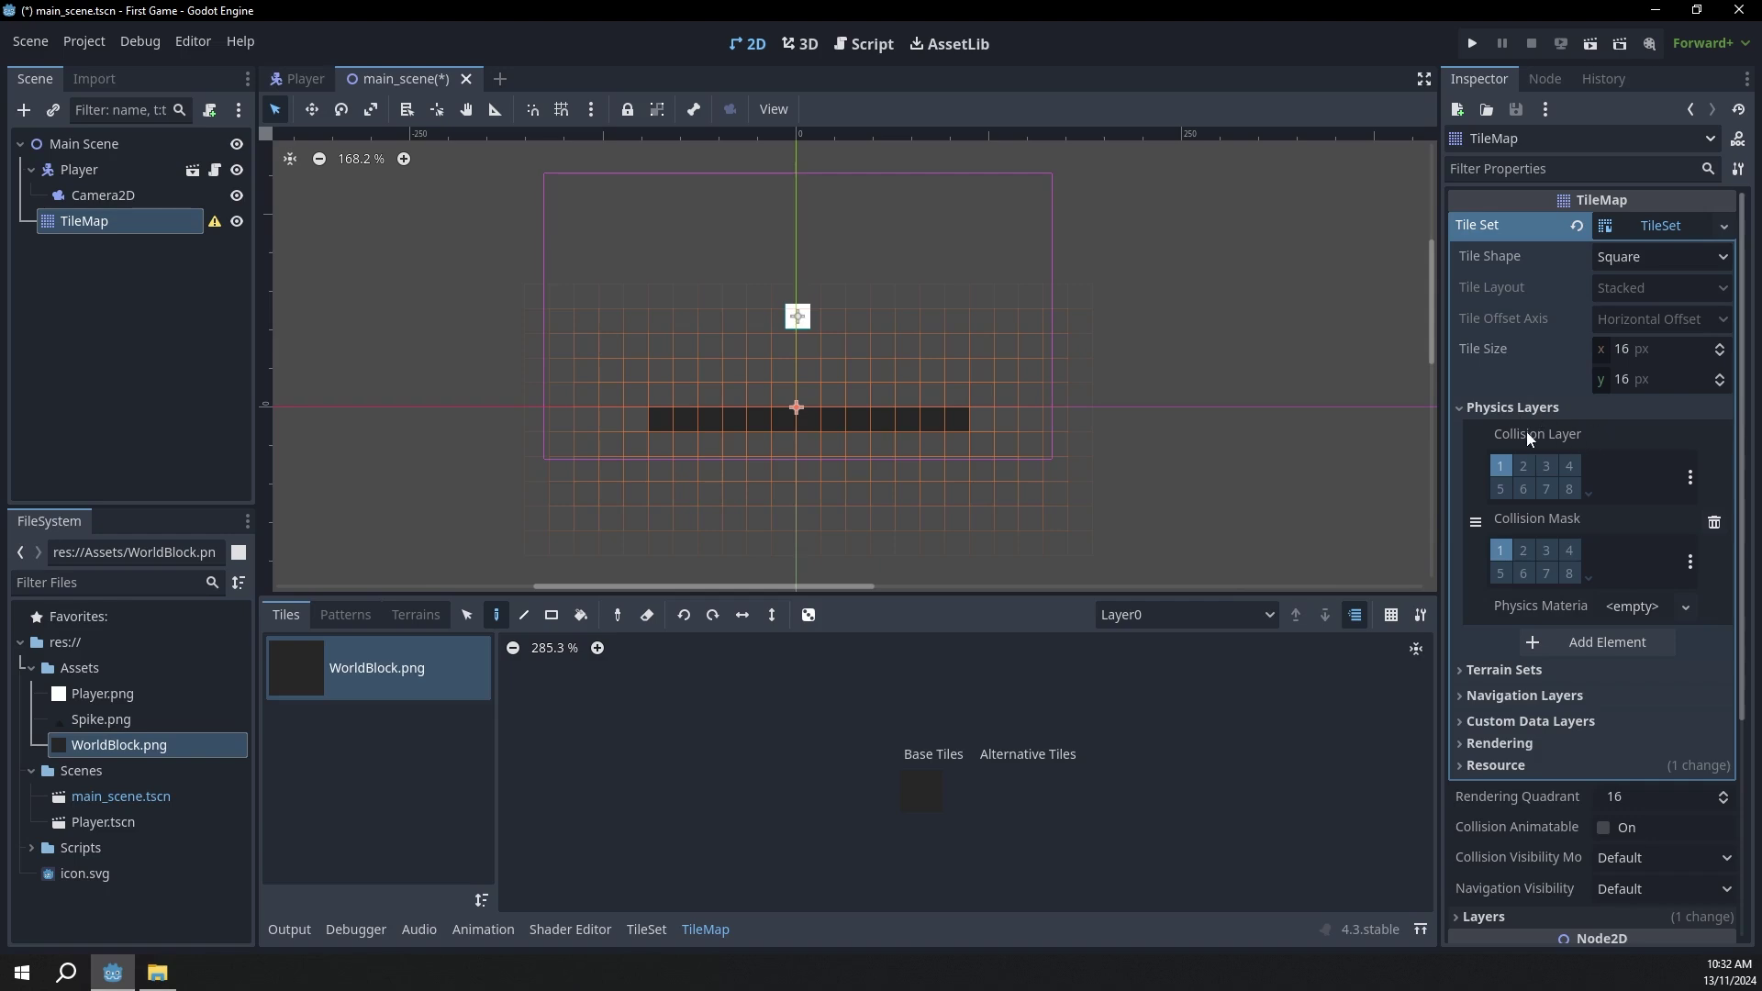
# Step: Paint Physics Layer 0 collision onto the WorldBlock tile, then save and run the game
pyautogui.click(635, 929)
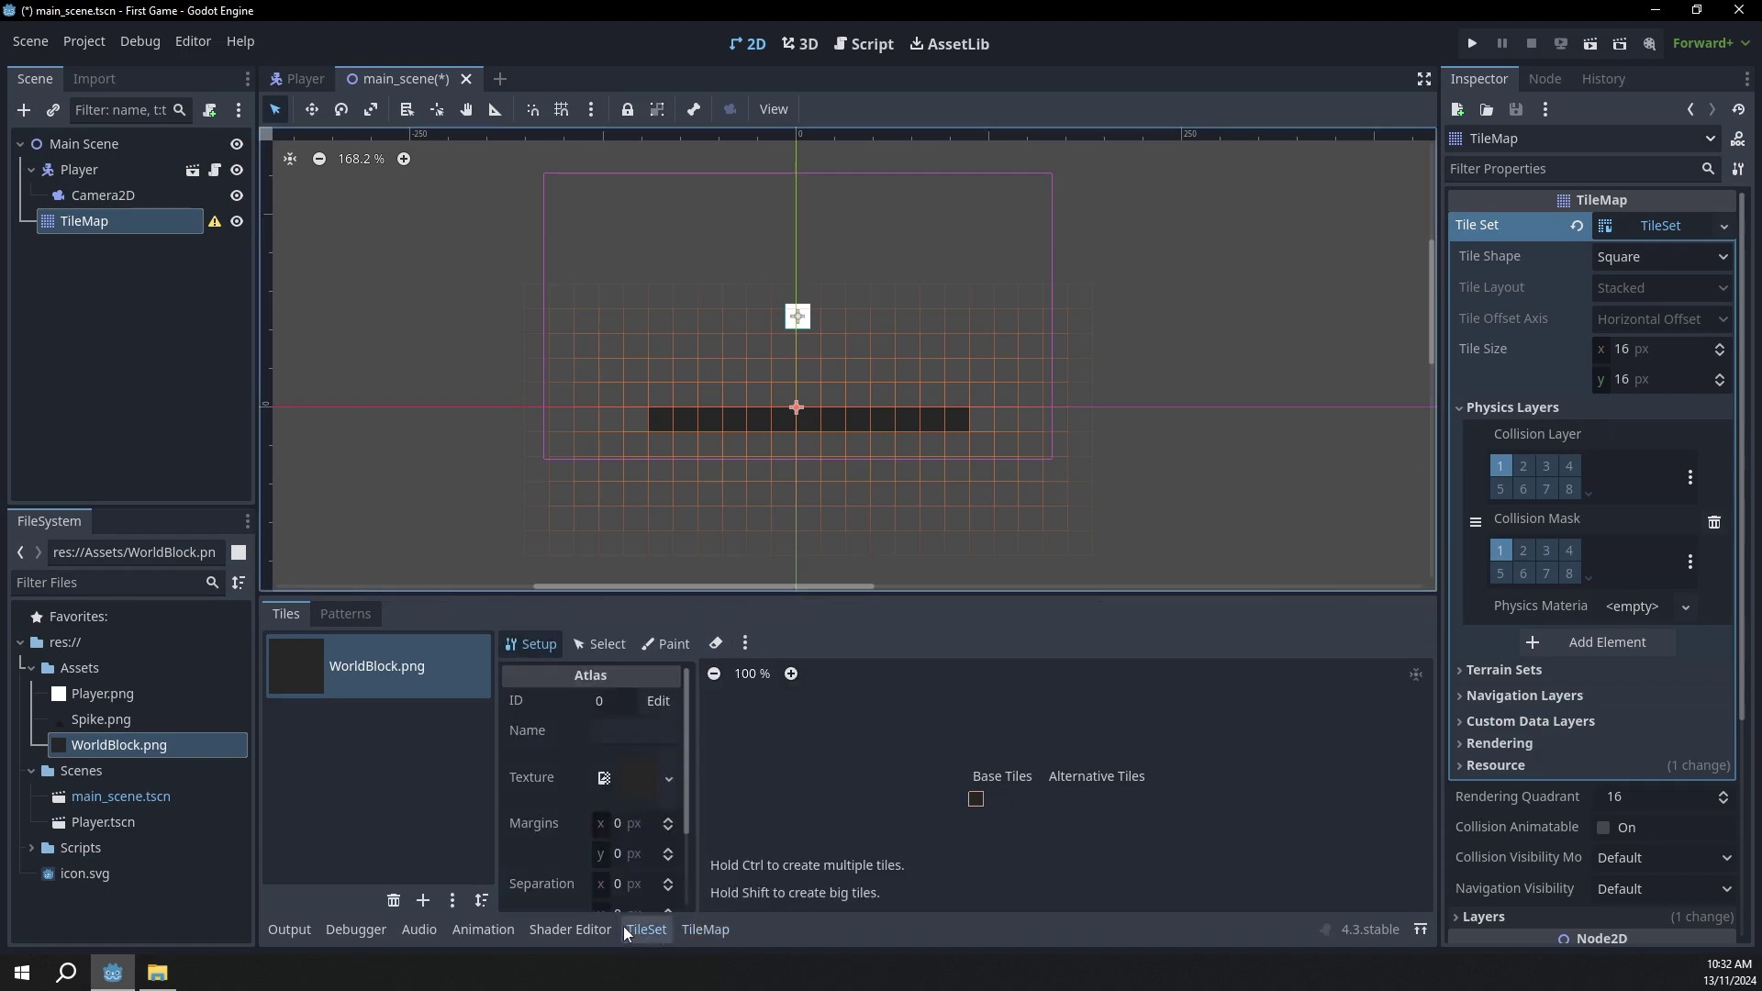
pyautogui.click(702, 929)
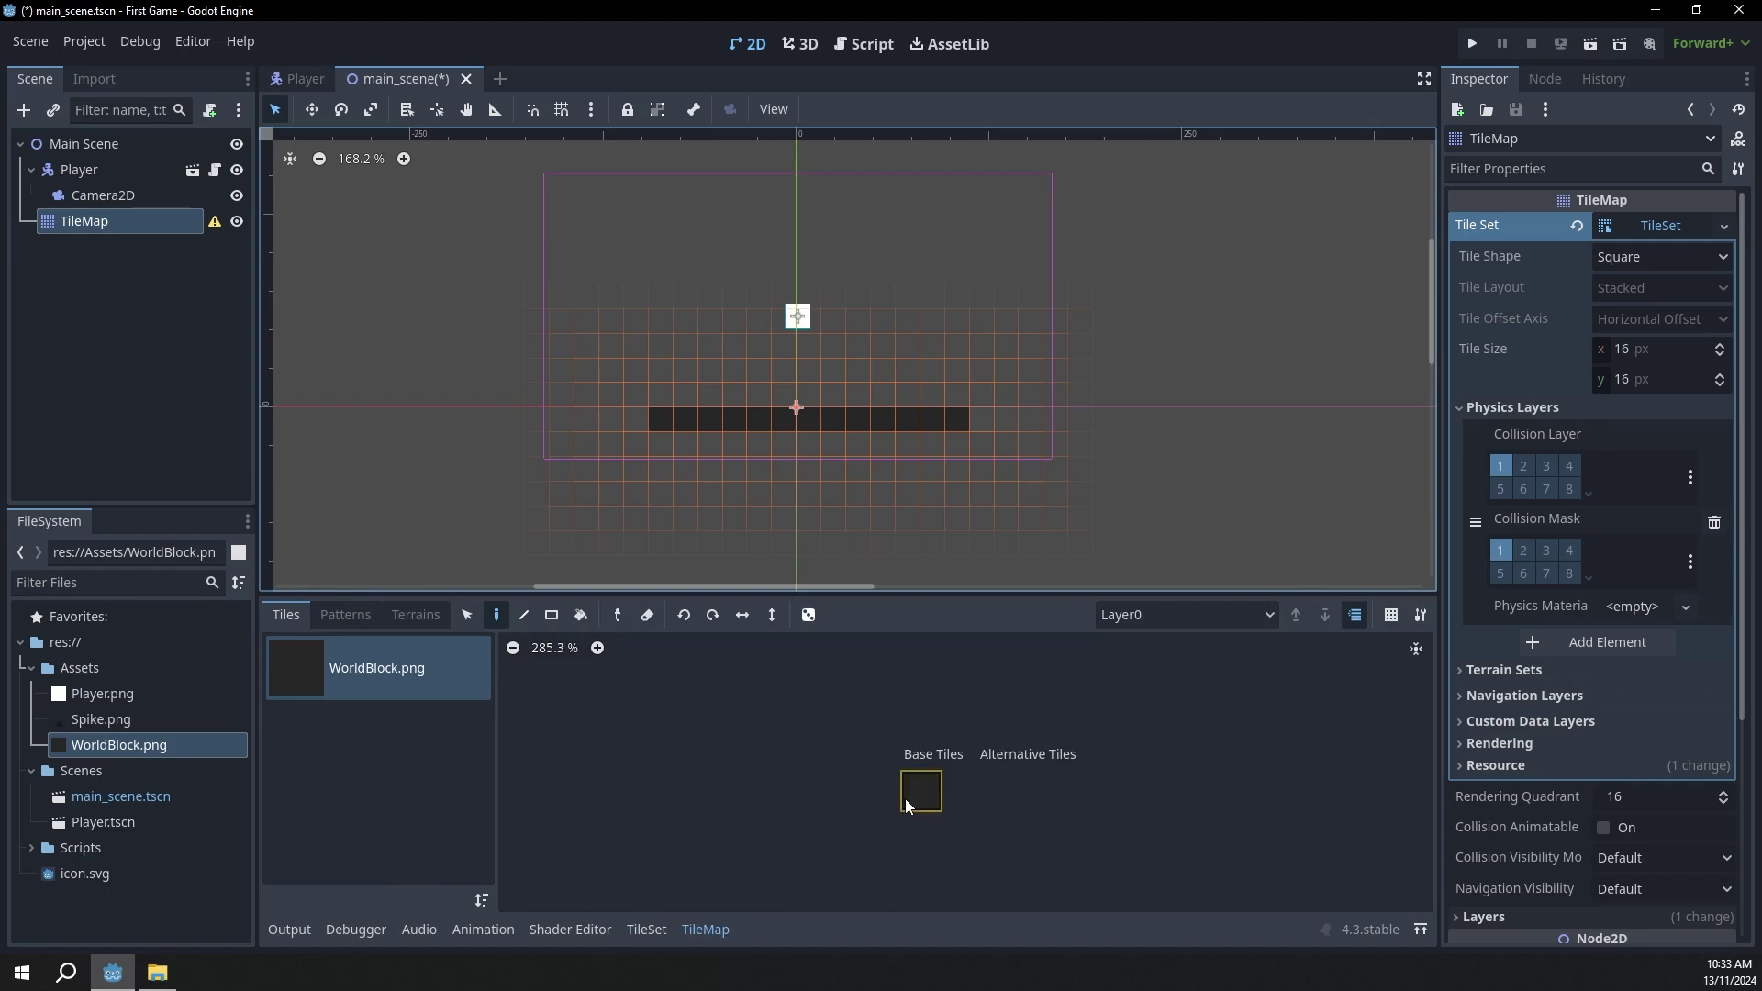
pyautogui.click(647, 928)
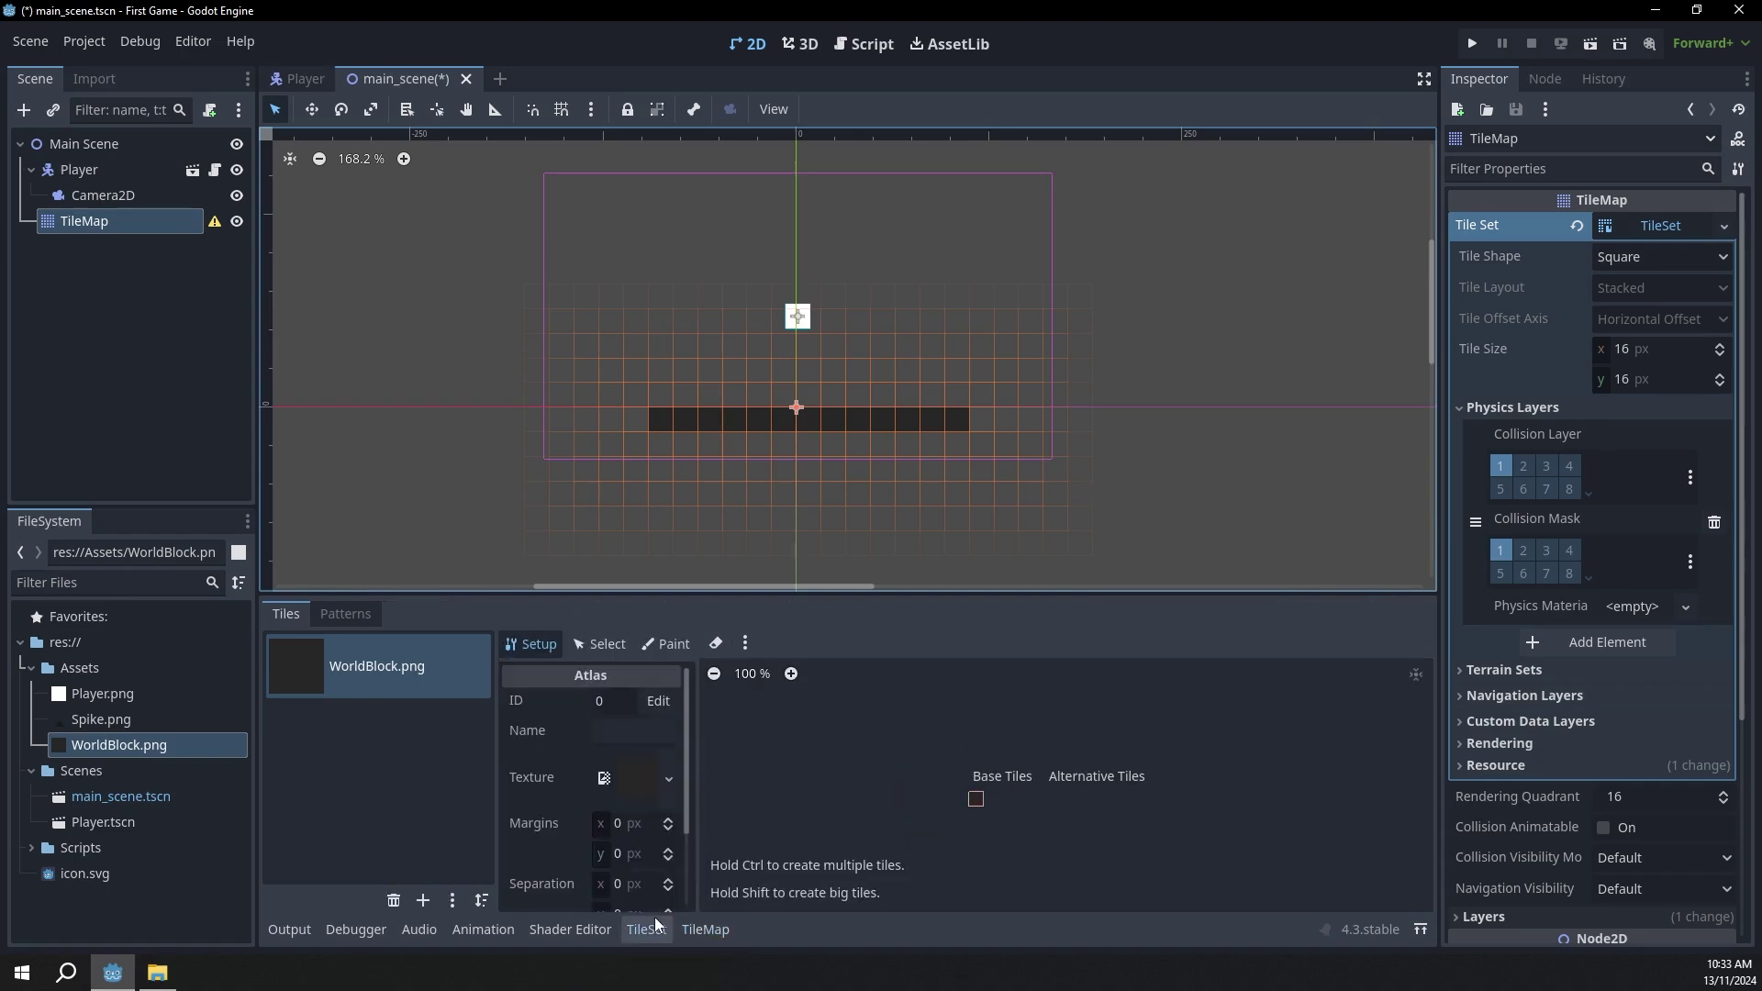
pyautogui.click(665, 644)
pyautogui.click(603, 702)
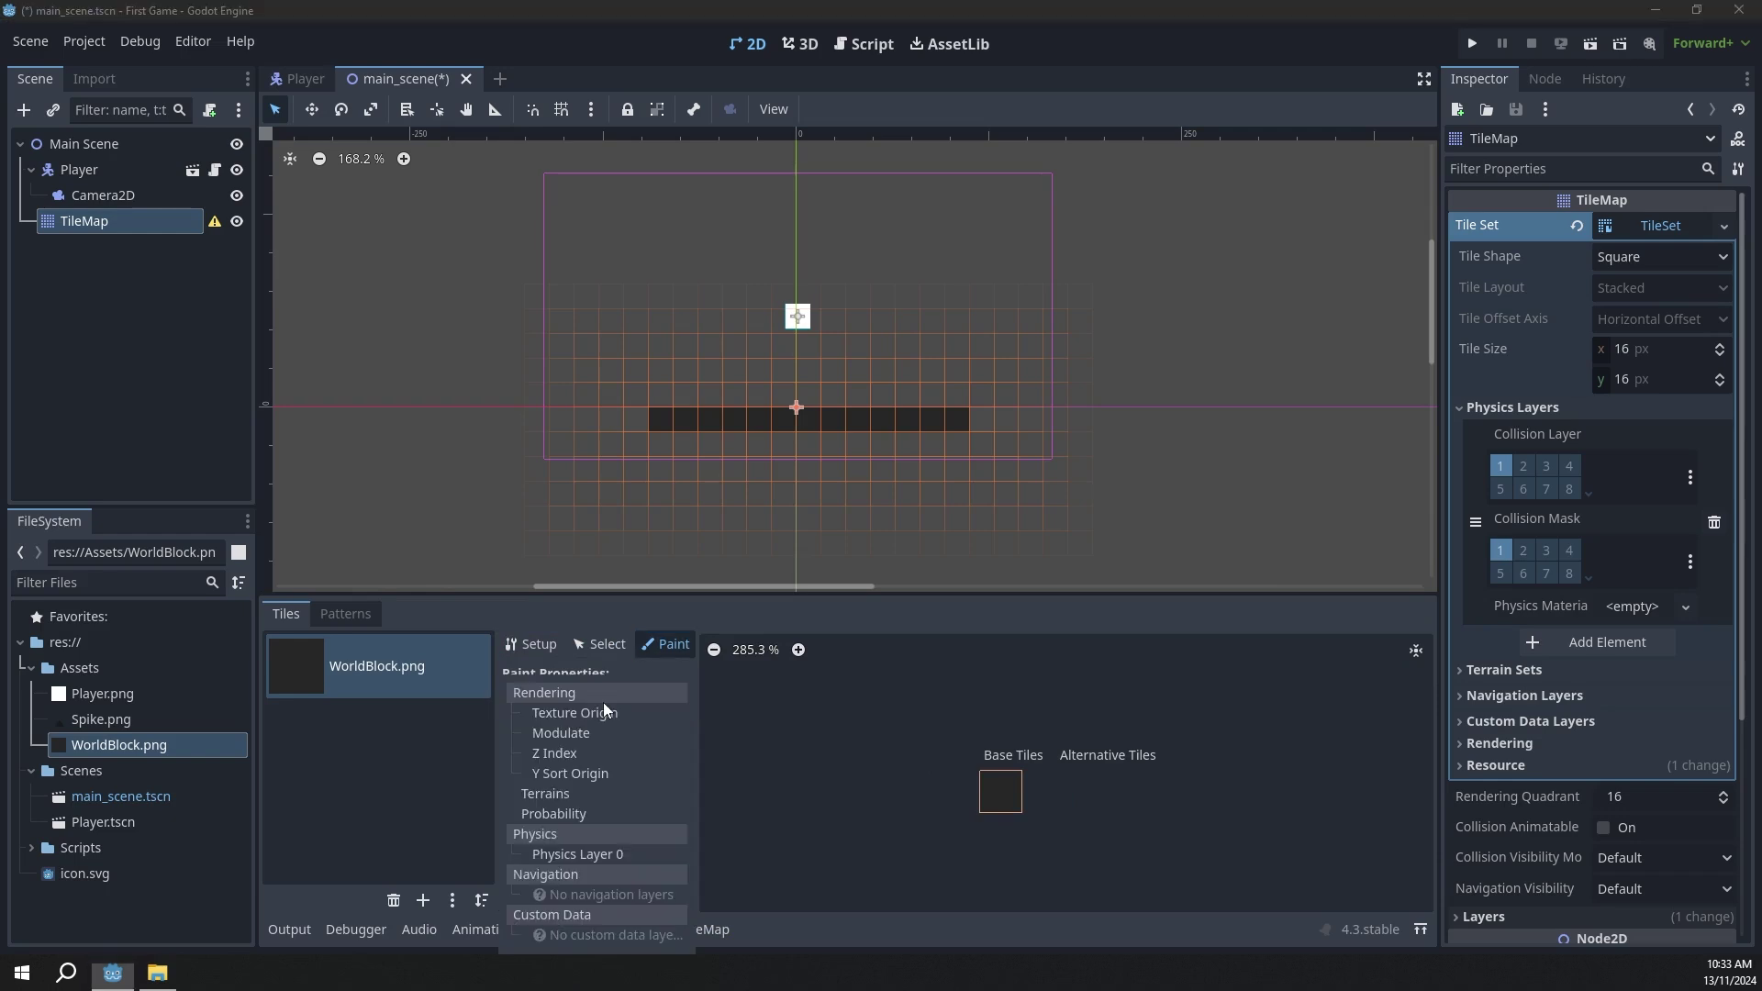
pyautogui.click(592, 855)
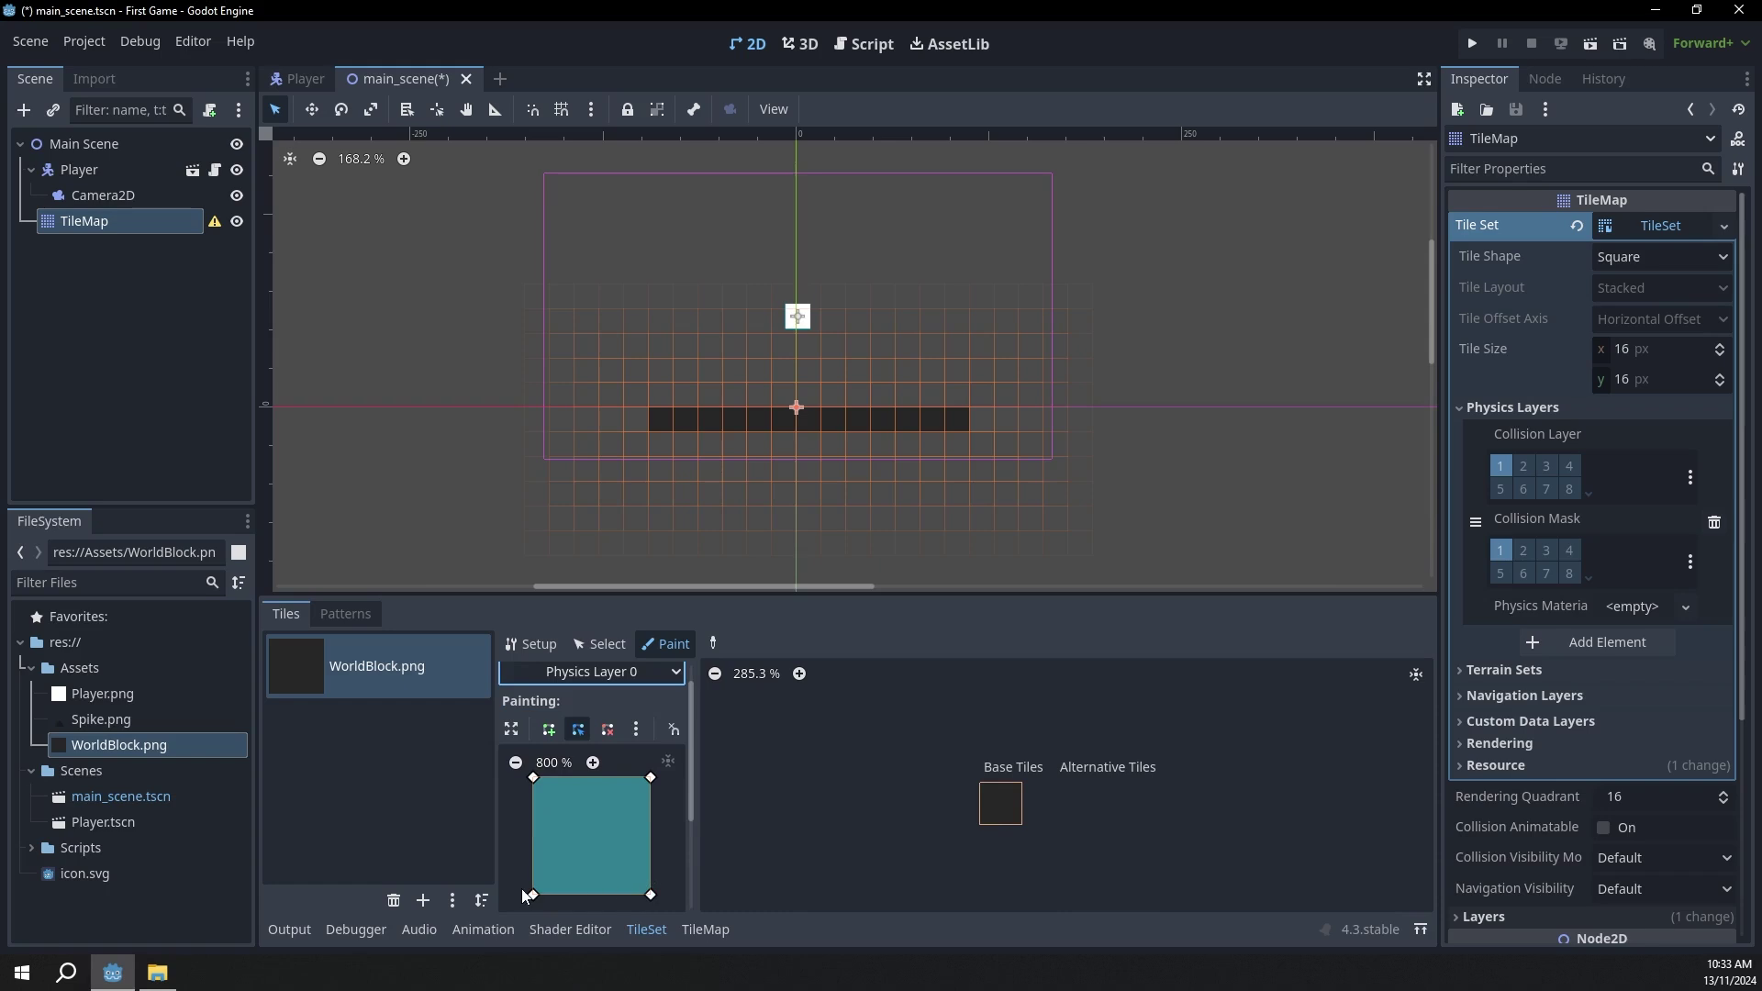
pyautogui.click(1005, 803)
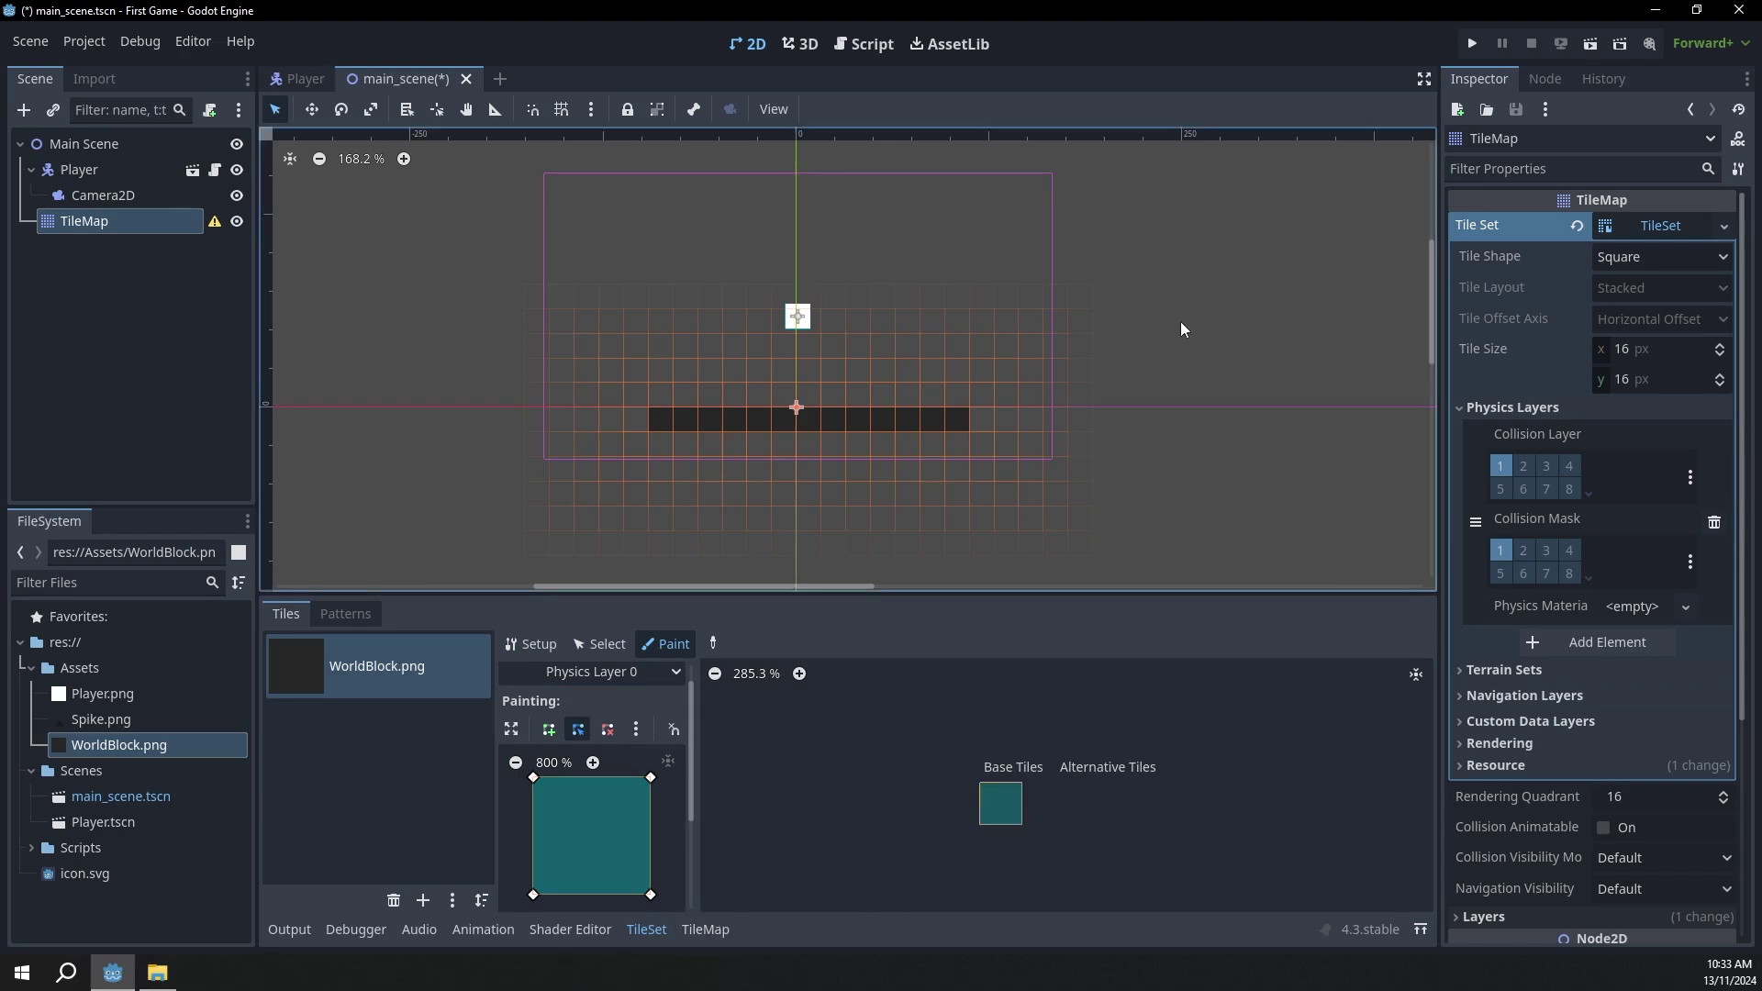
pyautogui.click(1472, 44)
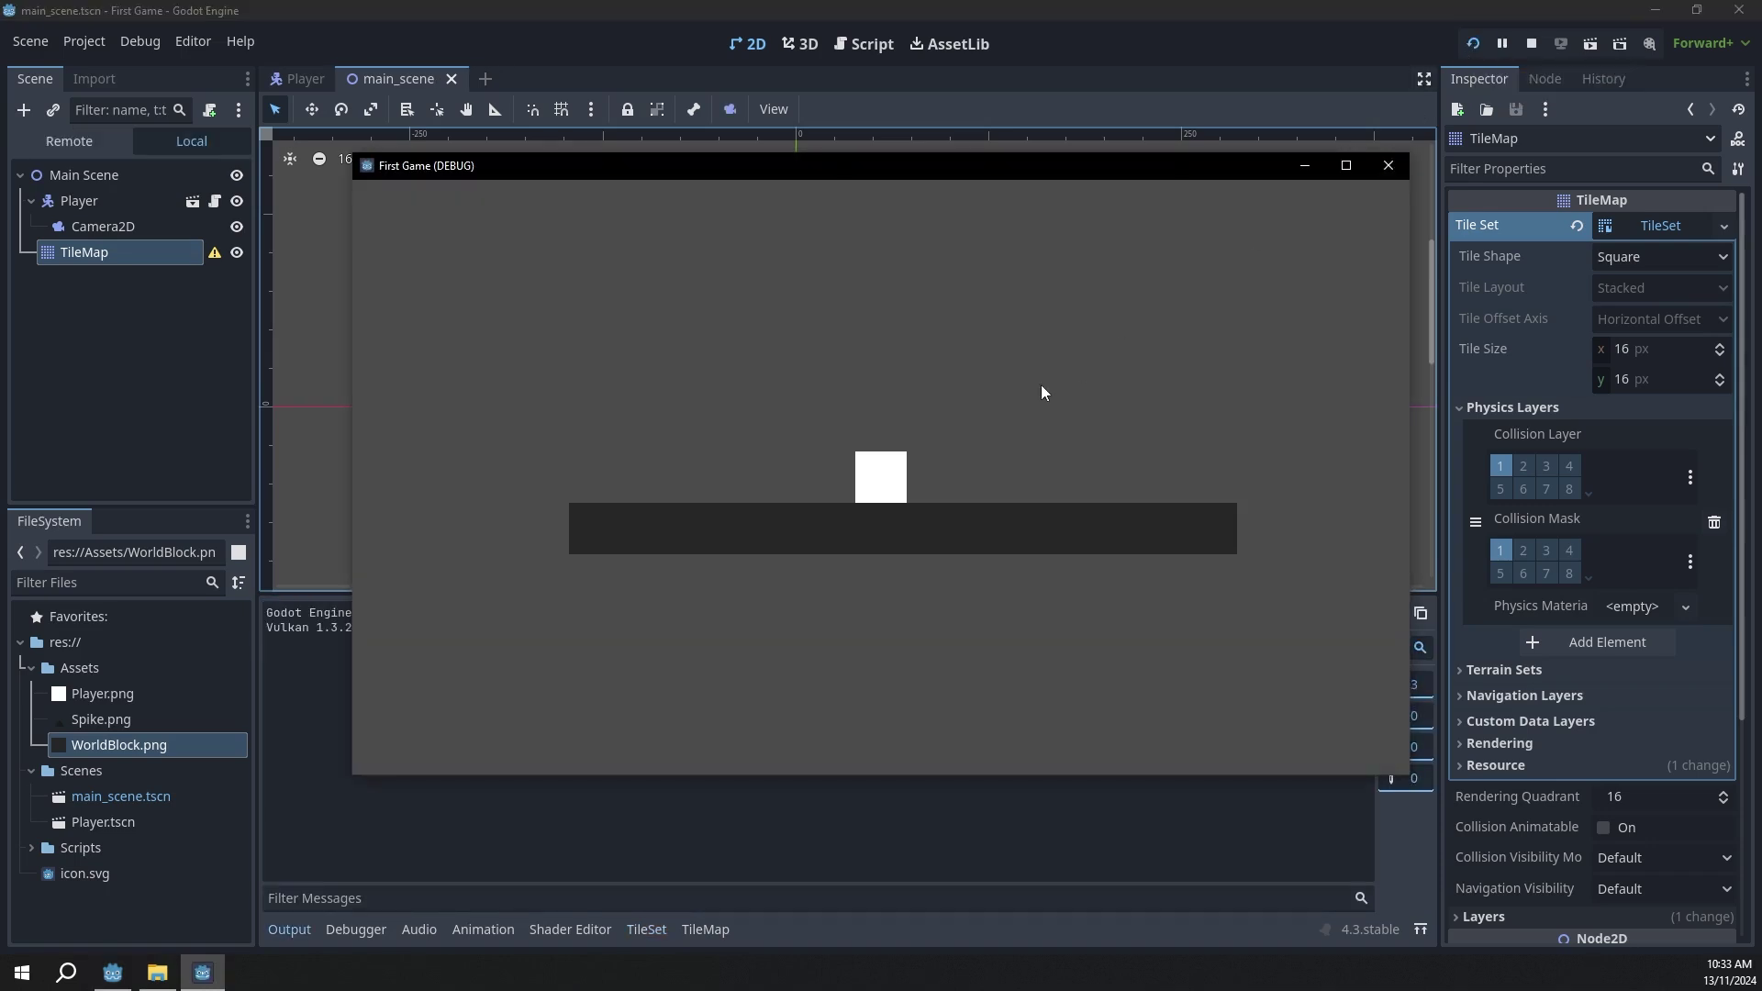
# Step: Walk the white square left and right and jump on the platform, then stop the game
pyautogui.press('Right')
pyautogui.press('Left')
pyautogui.press('Right')
pyautogui.press('Left')
pyautogui.press('Right')
pyautogui.press('Left')
pyautogui.press('Right')
pyautogui.press('space')
pyautogui.press('Left')
pyautogui.press('space')
pyautogui.press('Right')
pyautogui.press('Left')
pyautogui.press('Right')
pyautogui.press('Left')
pyautogui.press('Right')
pyautogui.press('Left')
pyautogui.press('Right')
pyautogui.press('Left')
pyautogui.press('Right')
pyautogui.press('Left')
pyautogui.press('Right')
pyautogui.press('Left')
pyautogui.press('space')
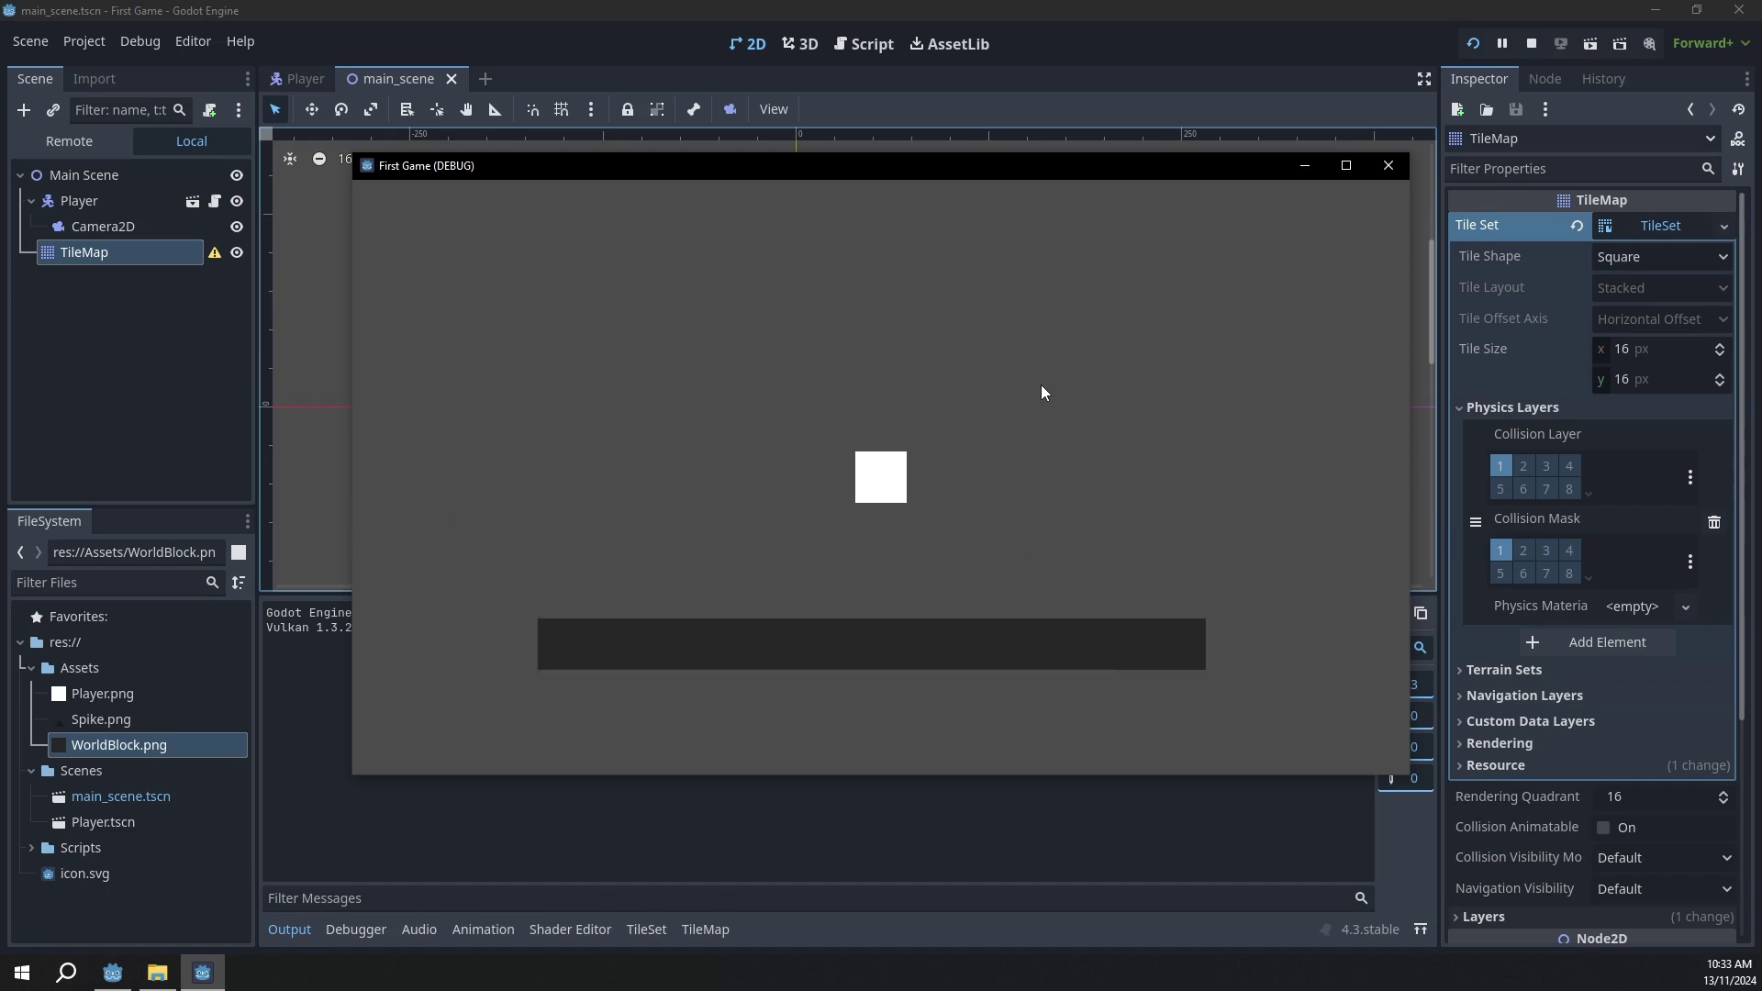
pyautogui.click(1387, 166)
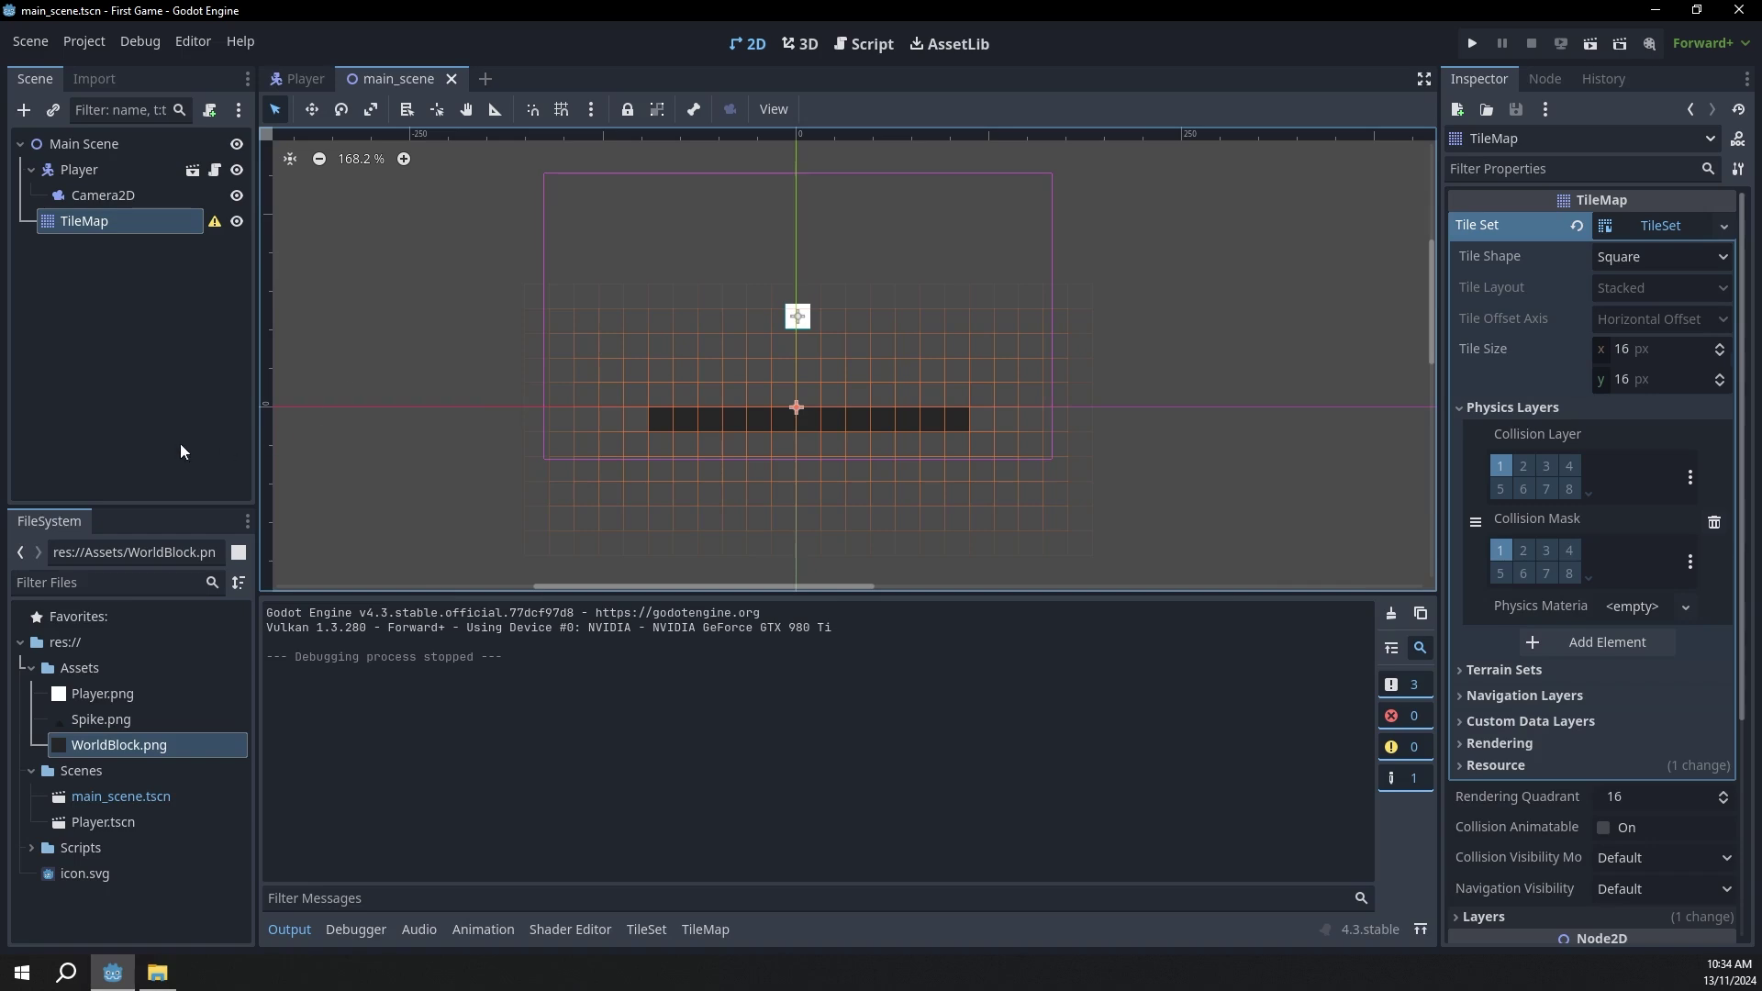
# Step: Enable horizontal and vertical drag on the Camera2D
pyautogui.click(136, 199)
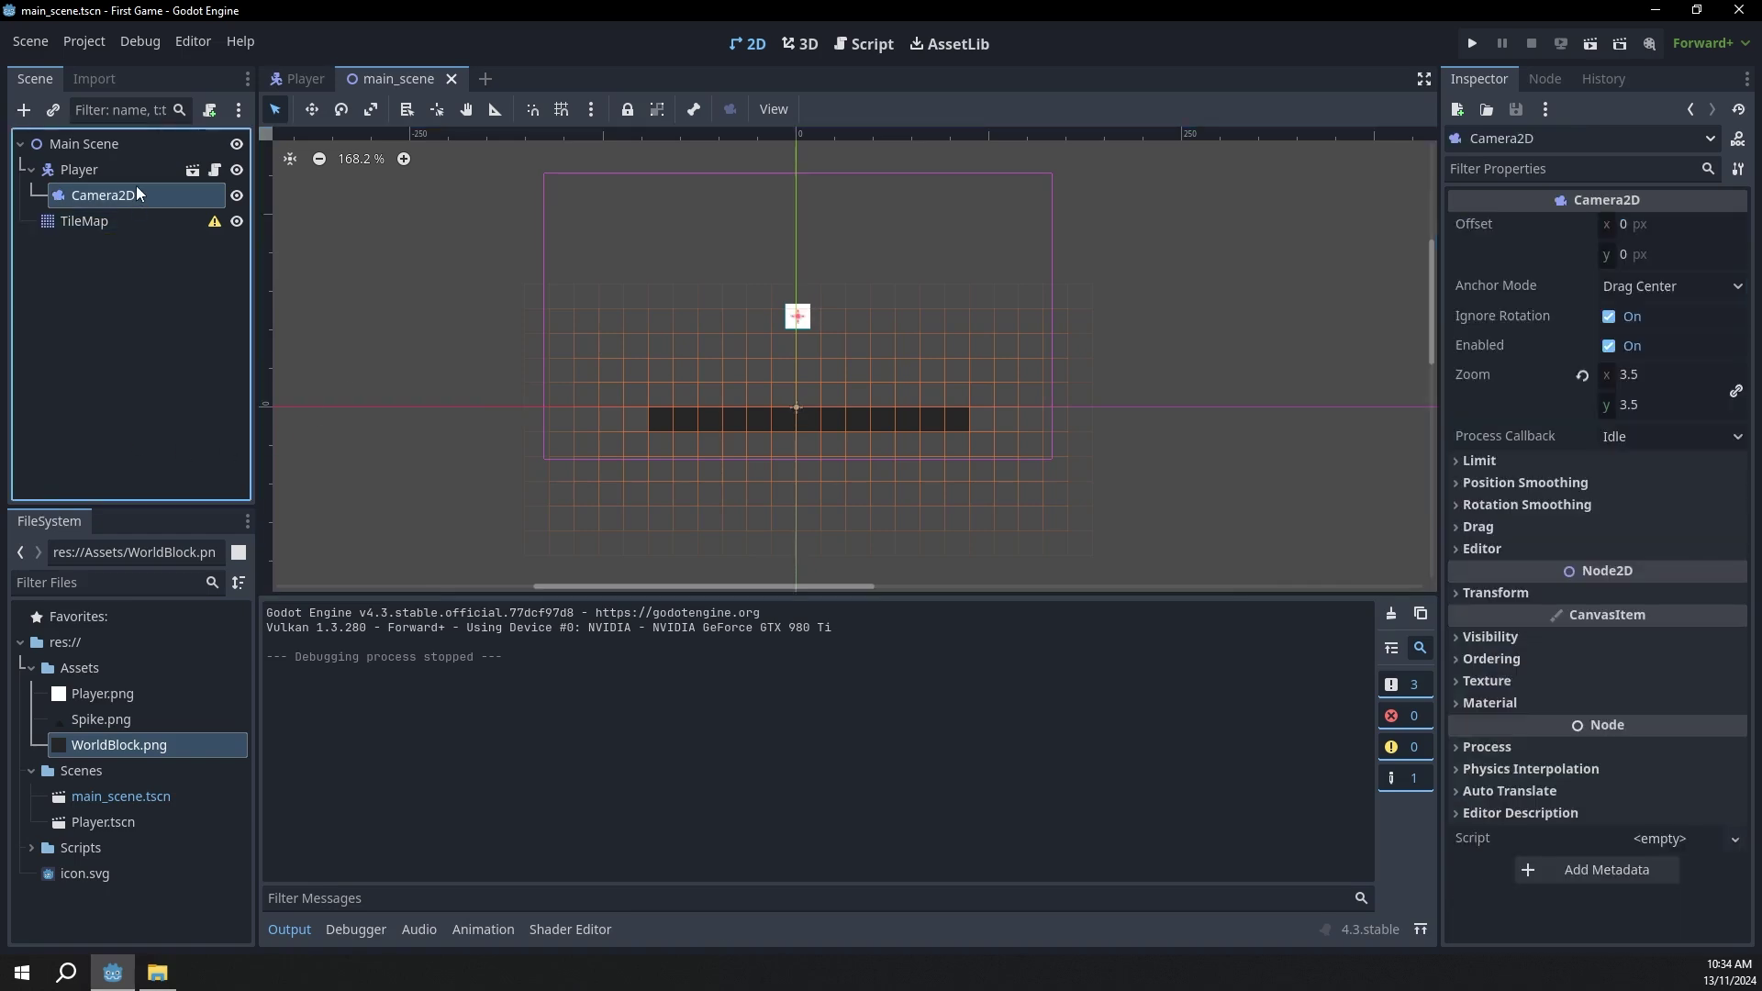
pyautogui.click(1495, 526)
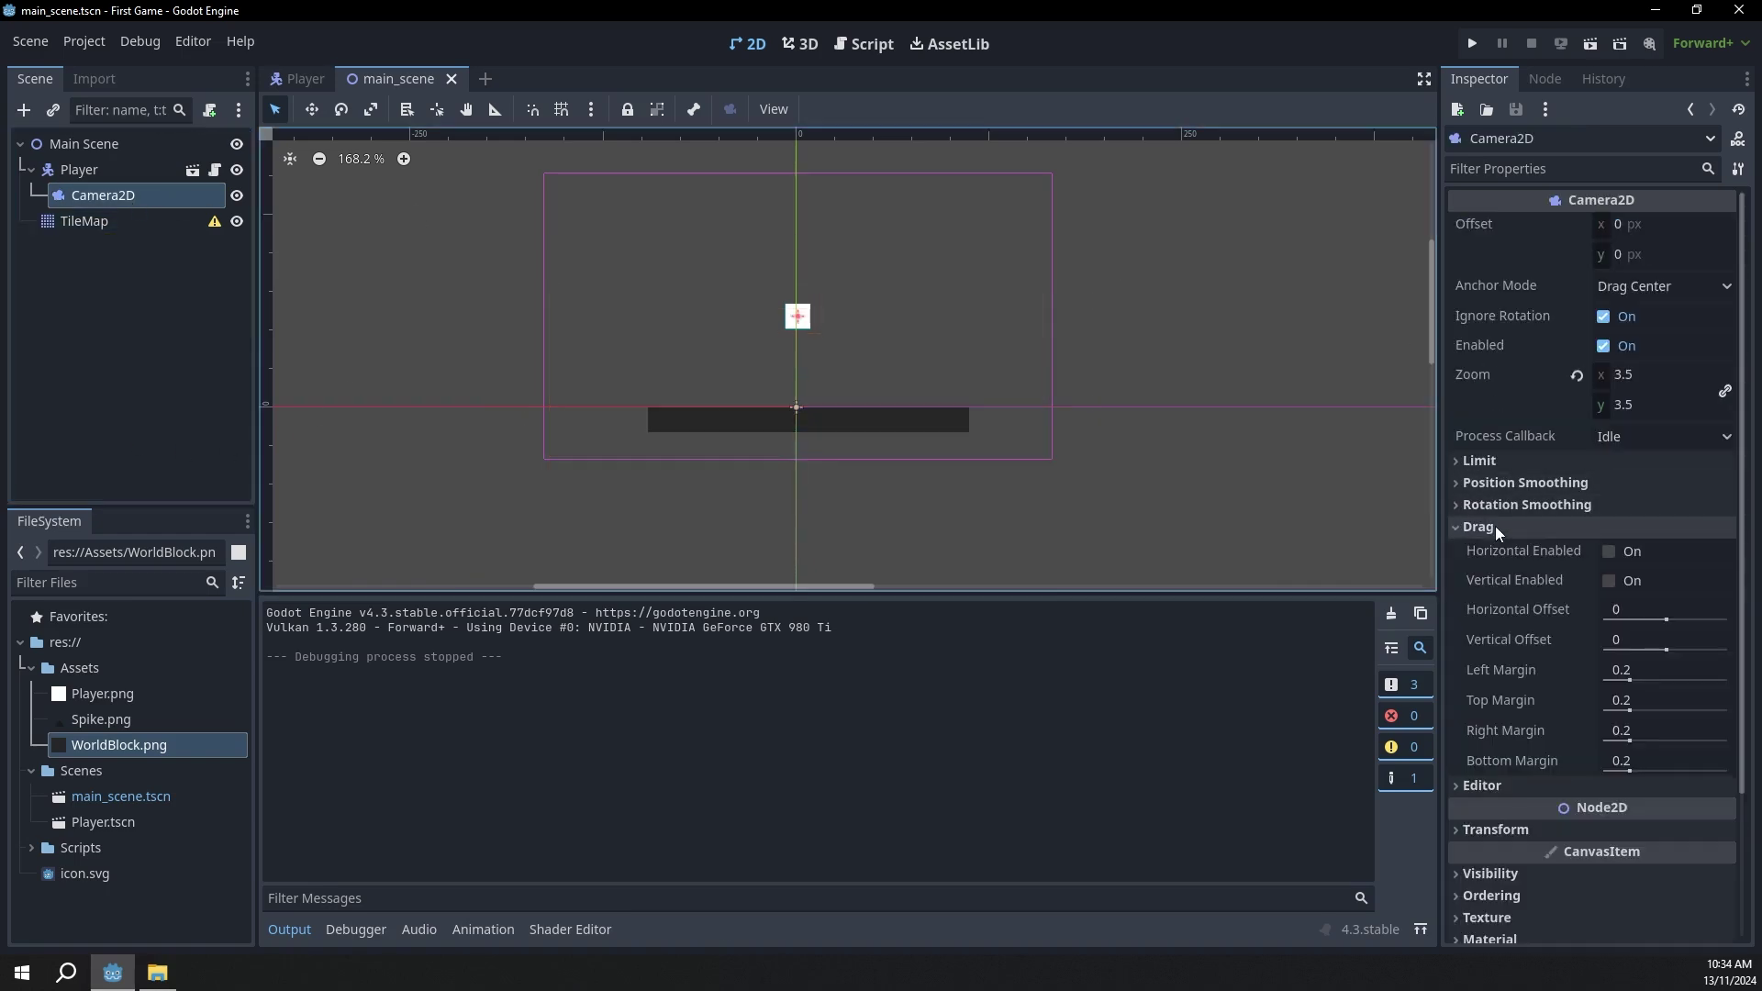
pyautogui.click(1609, 551)
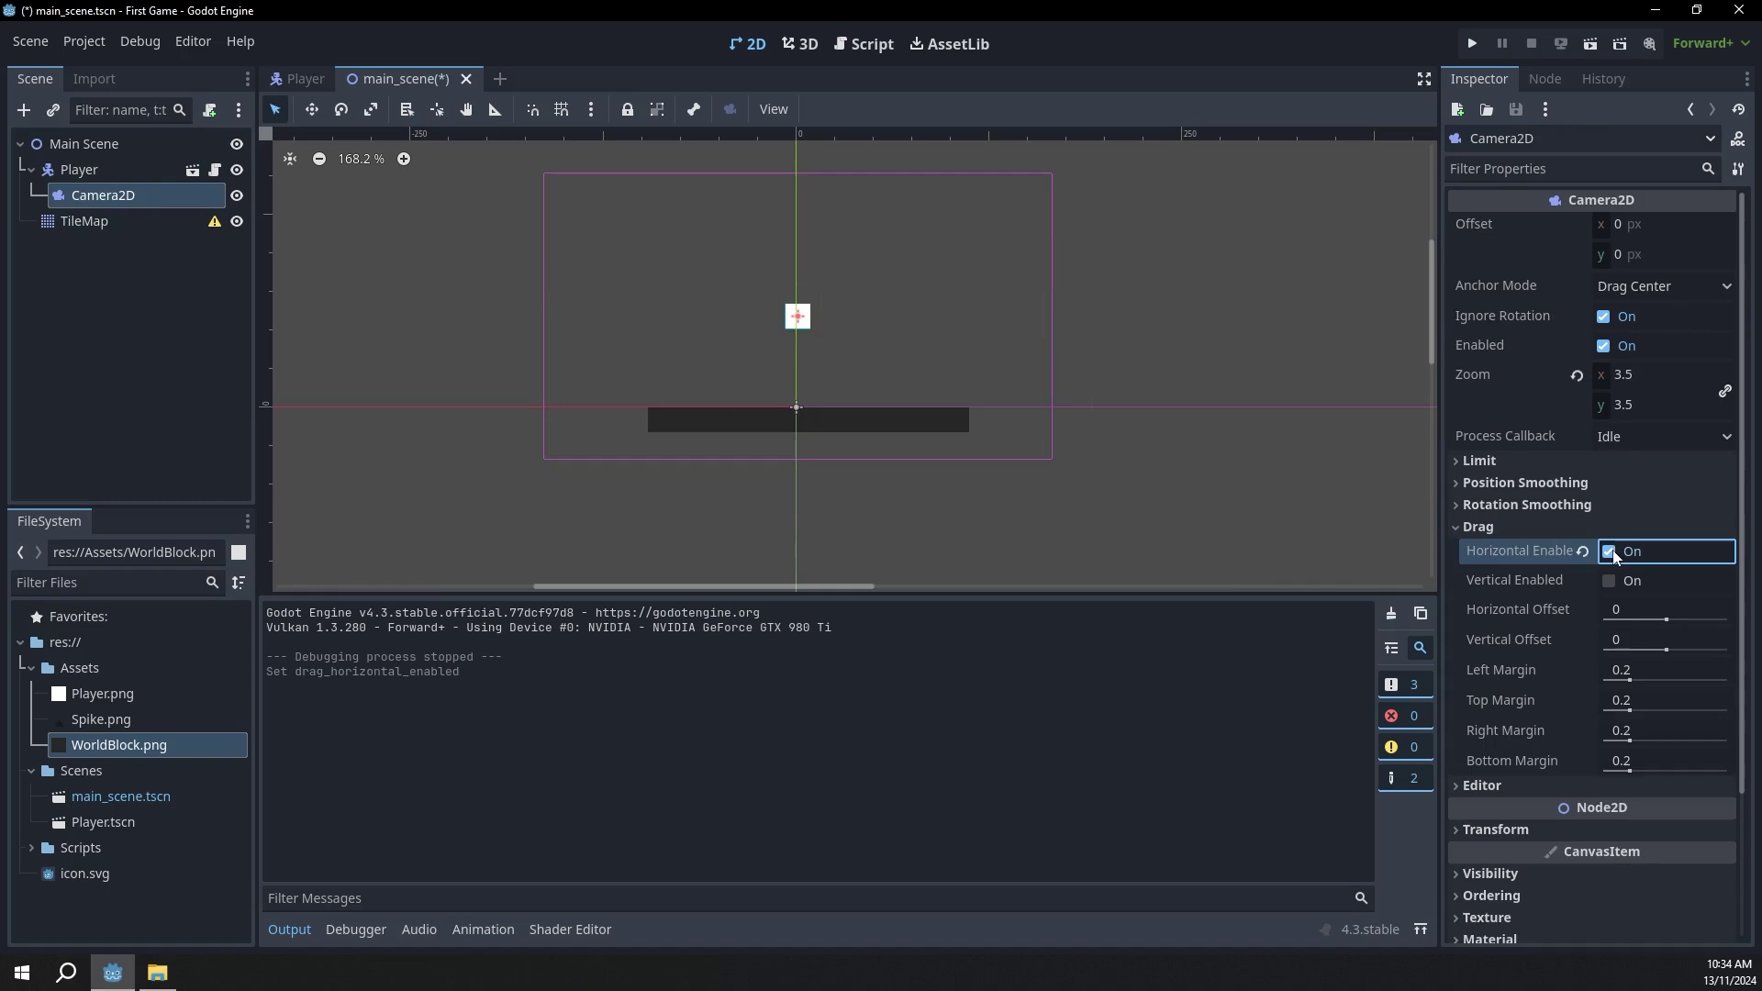
pyautogui.click(1612, 580)
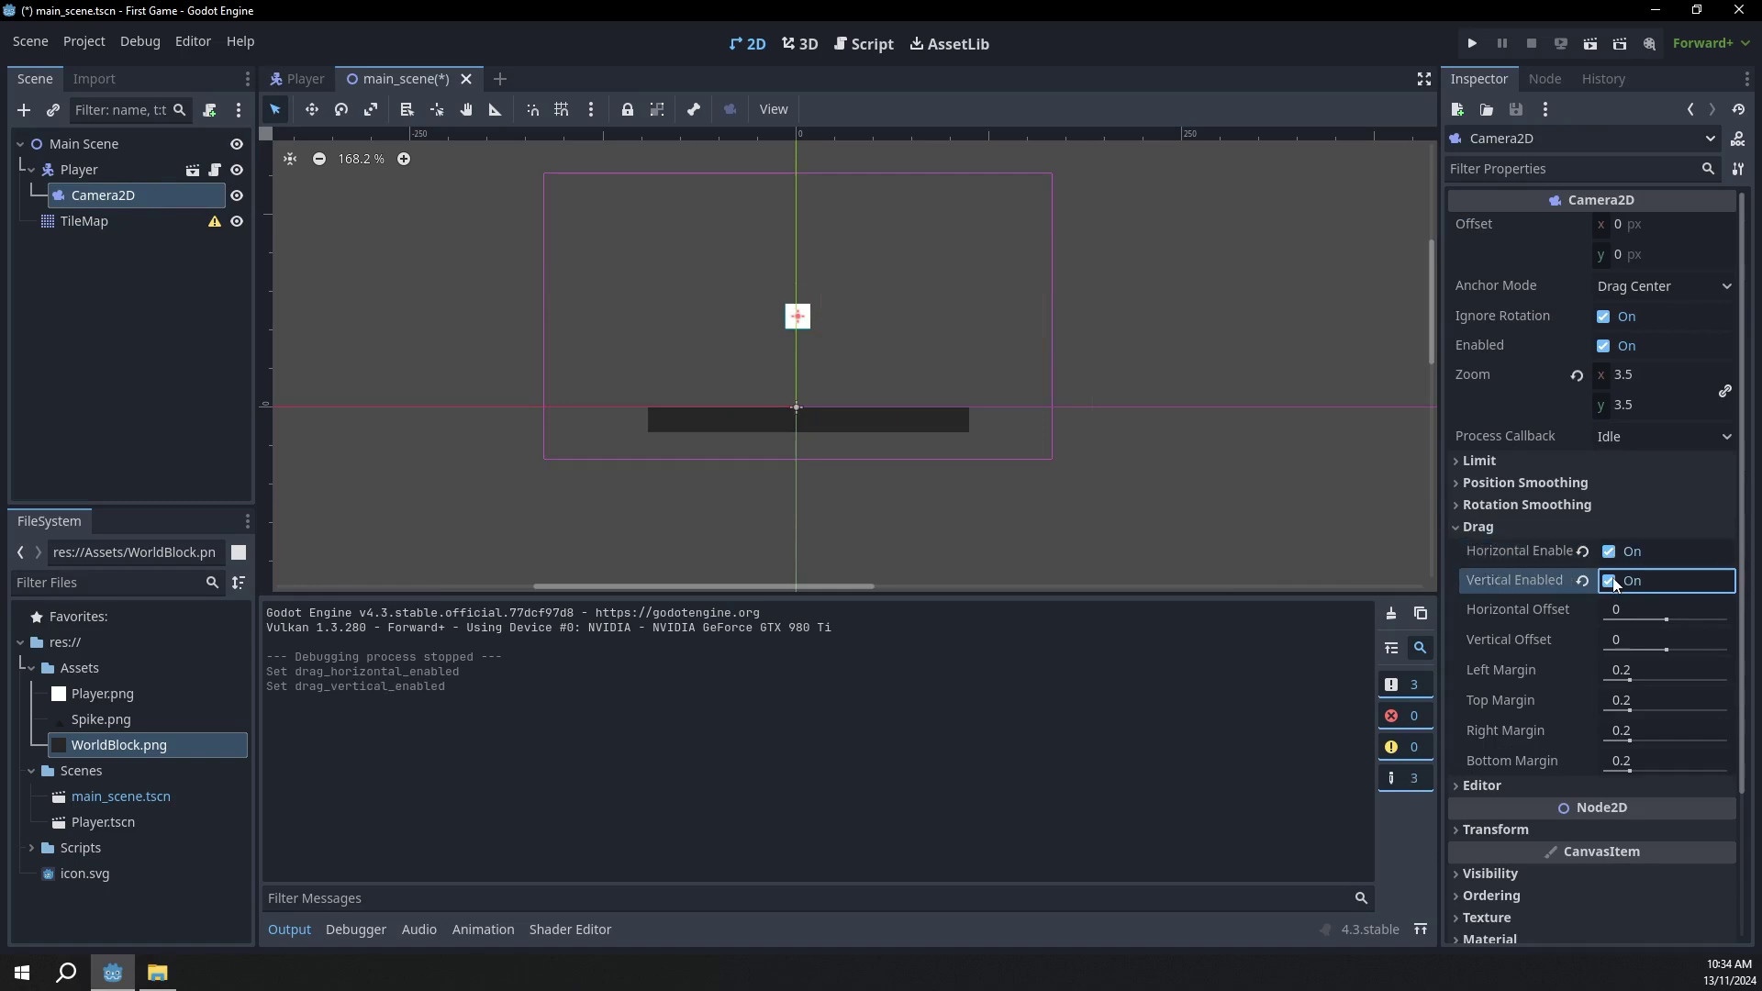
# Step: Run the game and walk the player left and right to watch the camera follow
pyautogui.click(1473, 44)
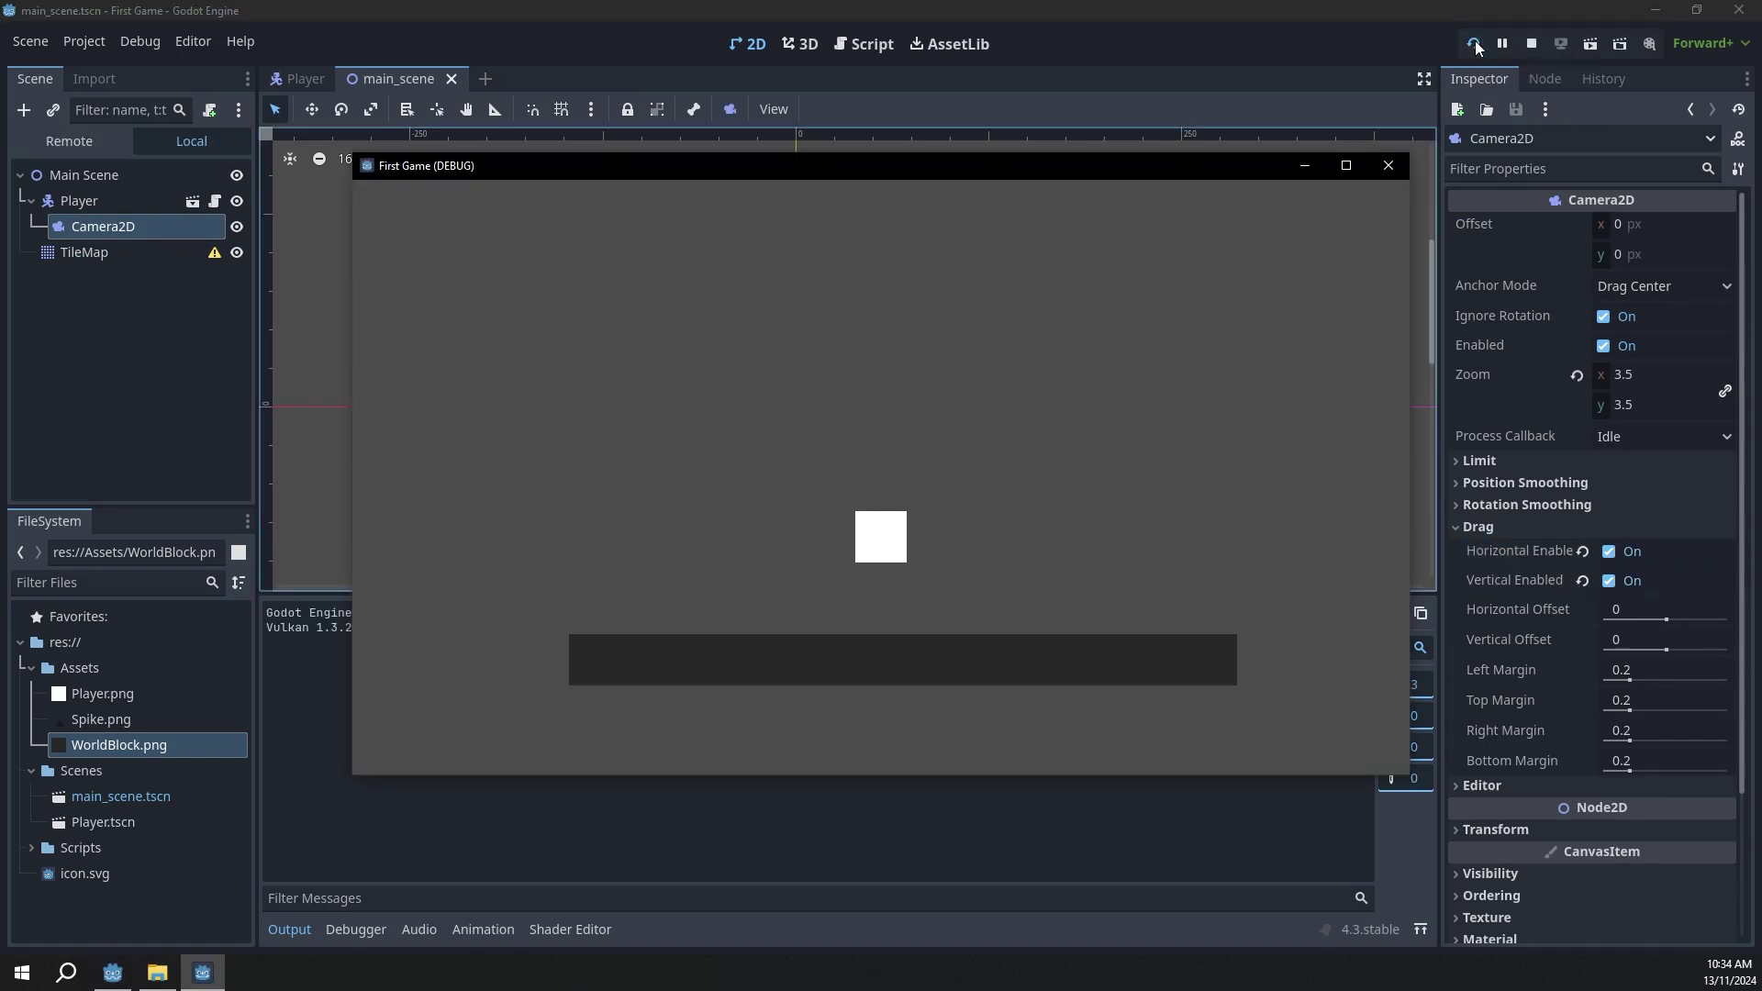
pyautogui.press('Right')
pyautogui.press('Left')
pyautogui.press('Right')
pyautogui.press('Left')
pyautogui.press('Right')
pyautogui.press('Left')
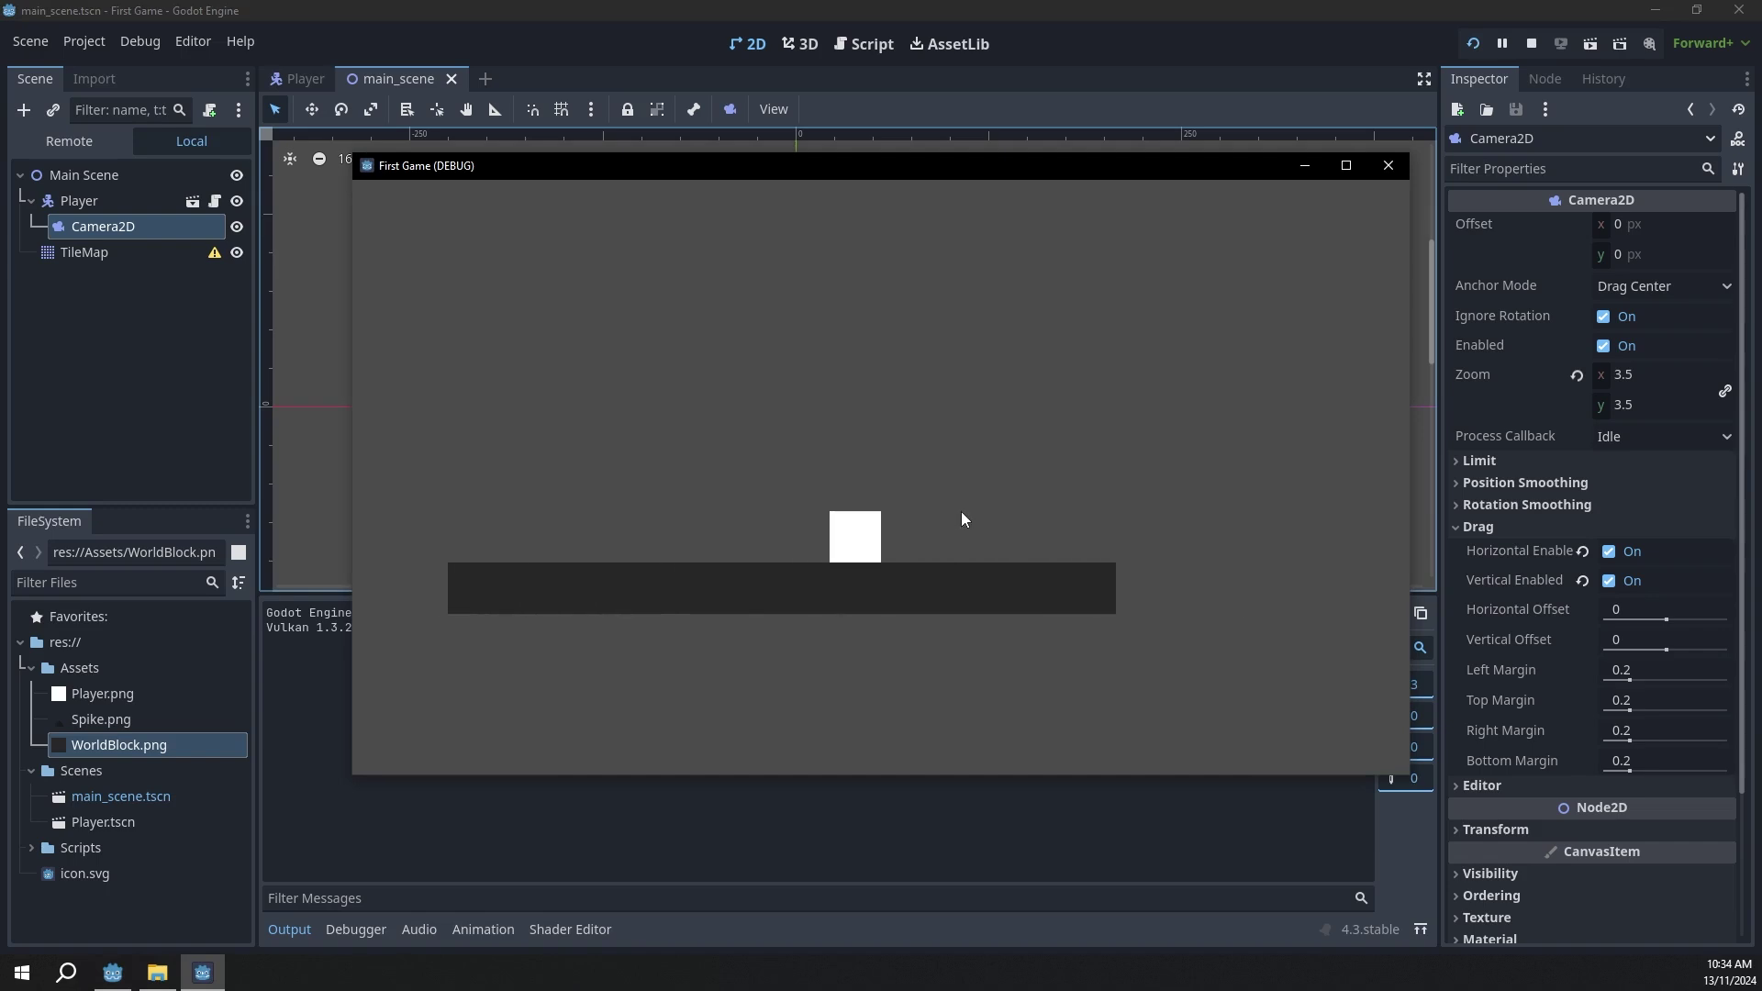
pyautogui.press('Right')
pyautogui.press('Left')
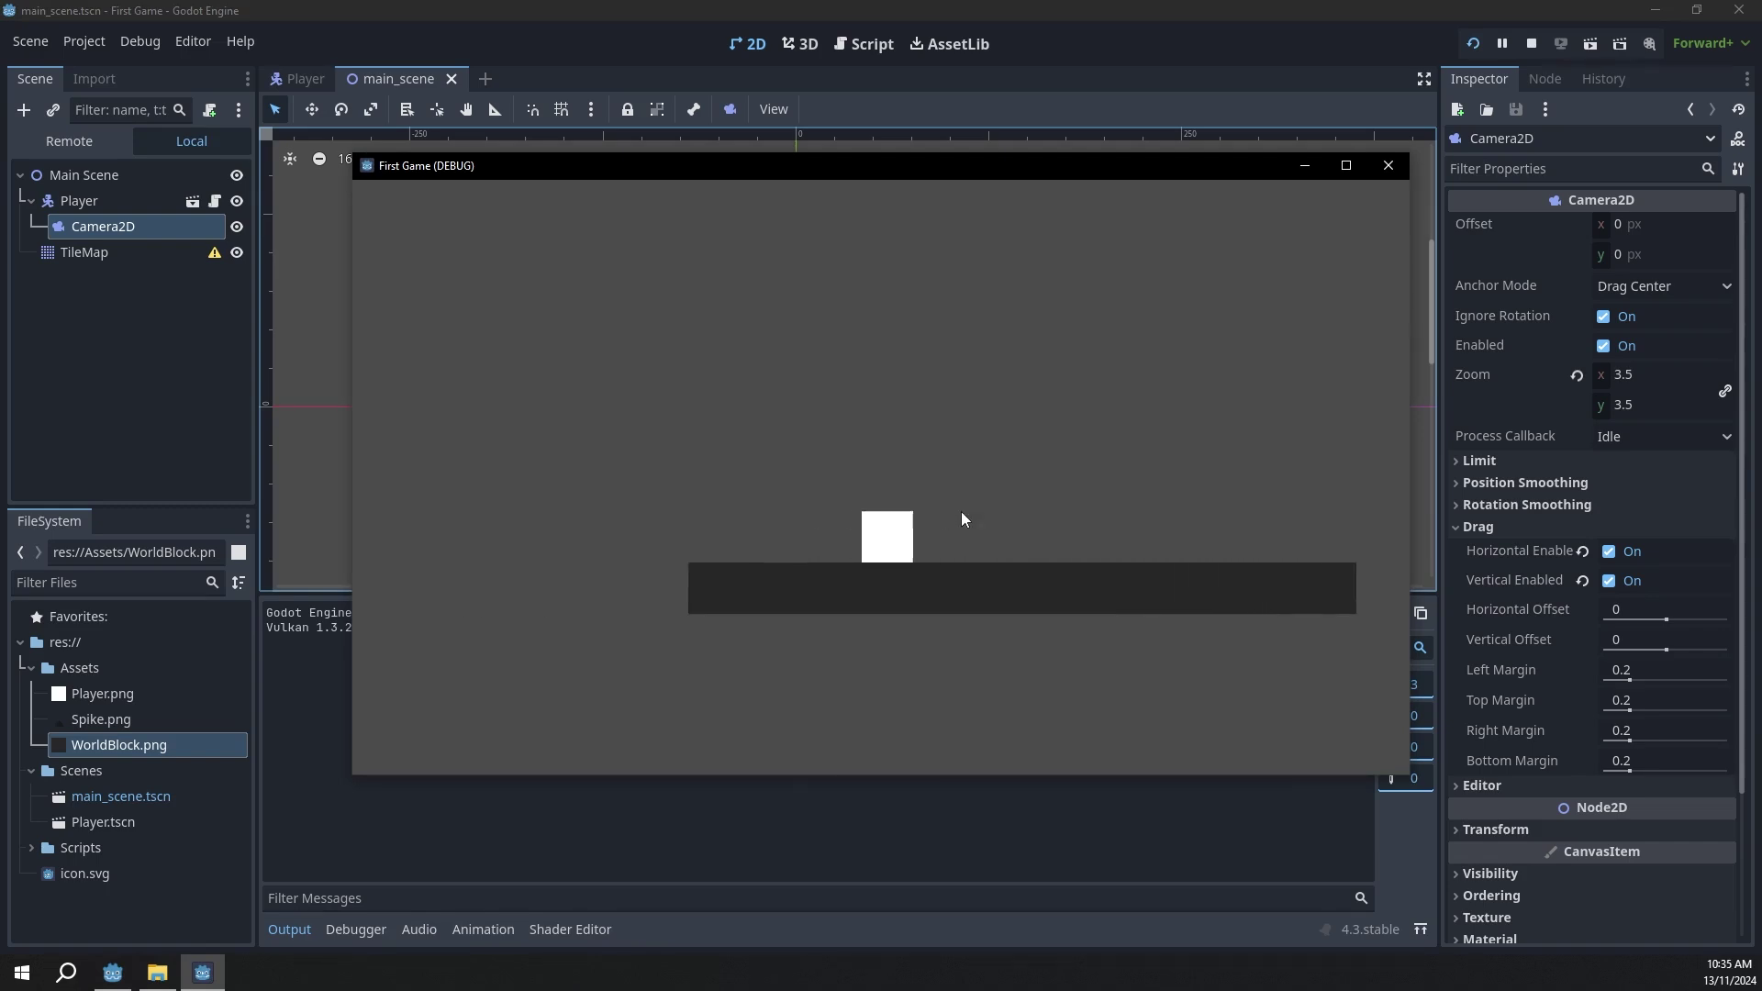
pyautogui.press('Right')
pyautogui.press('Left')
pyautogui.press('Right')
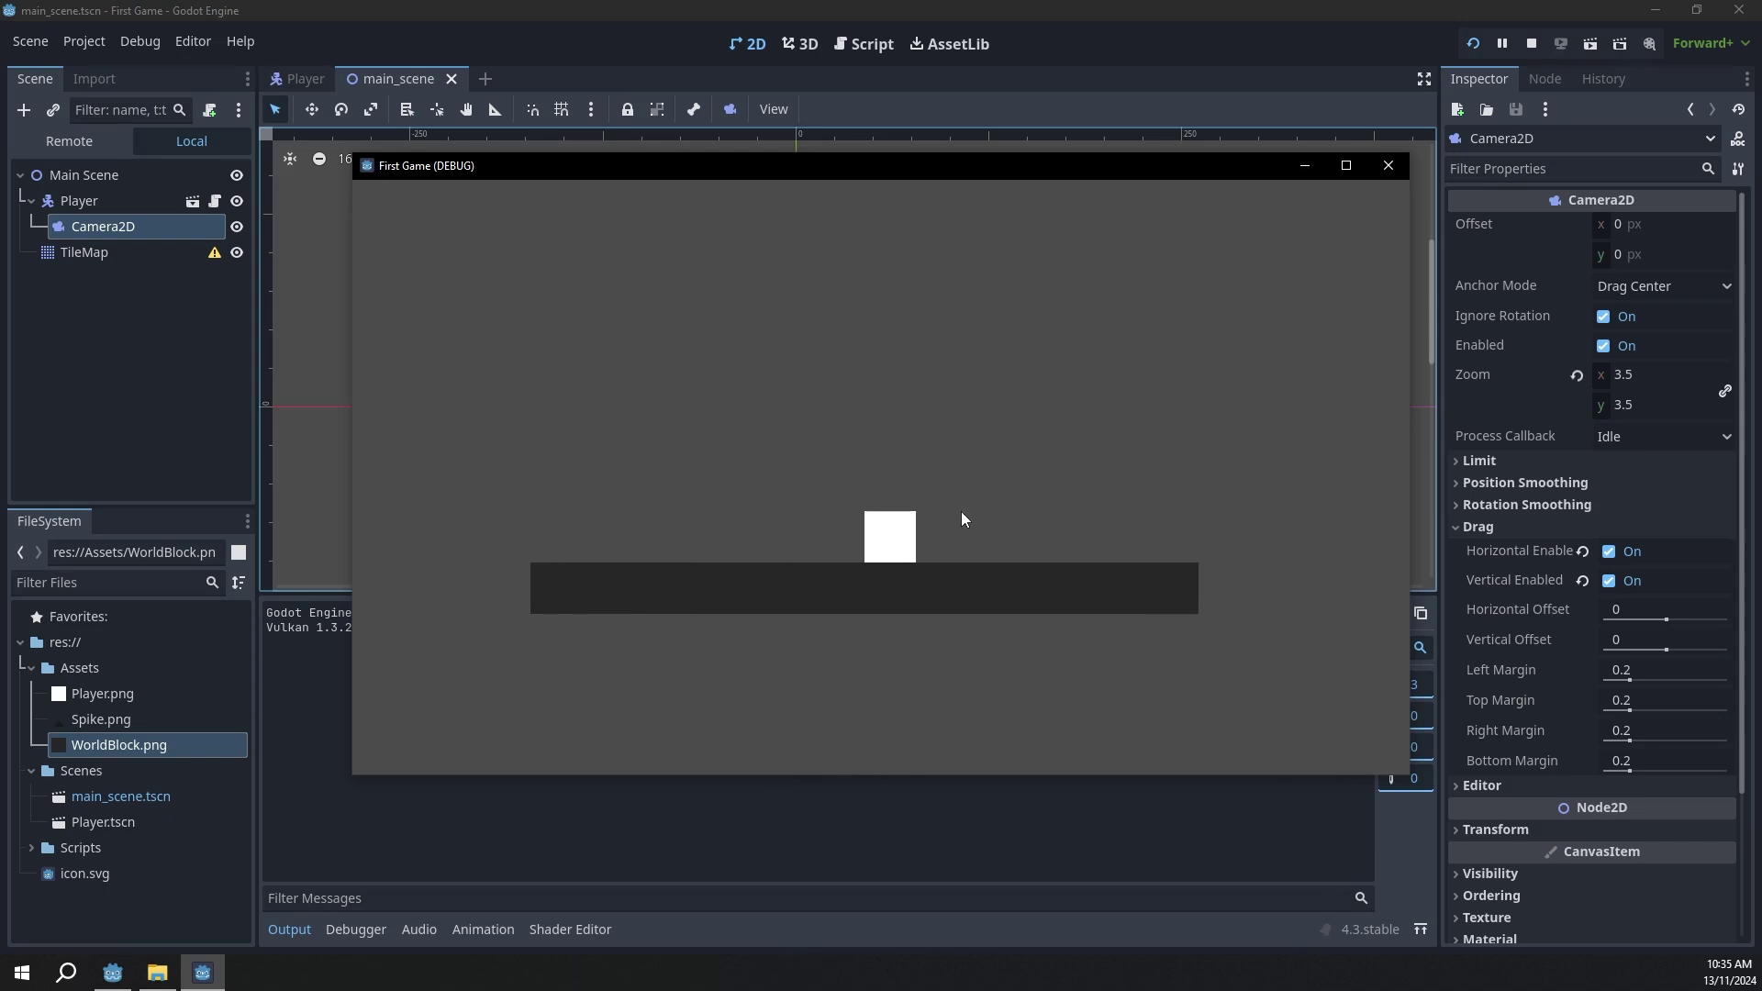
# Step: Stop the game and enable Position Smoothing on the Camera2D
pyautogui.click(1396, 171)
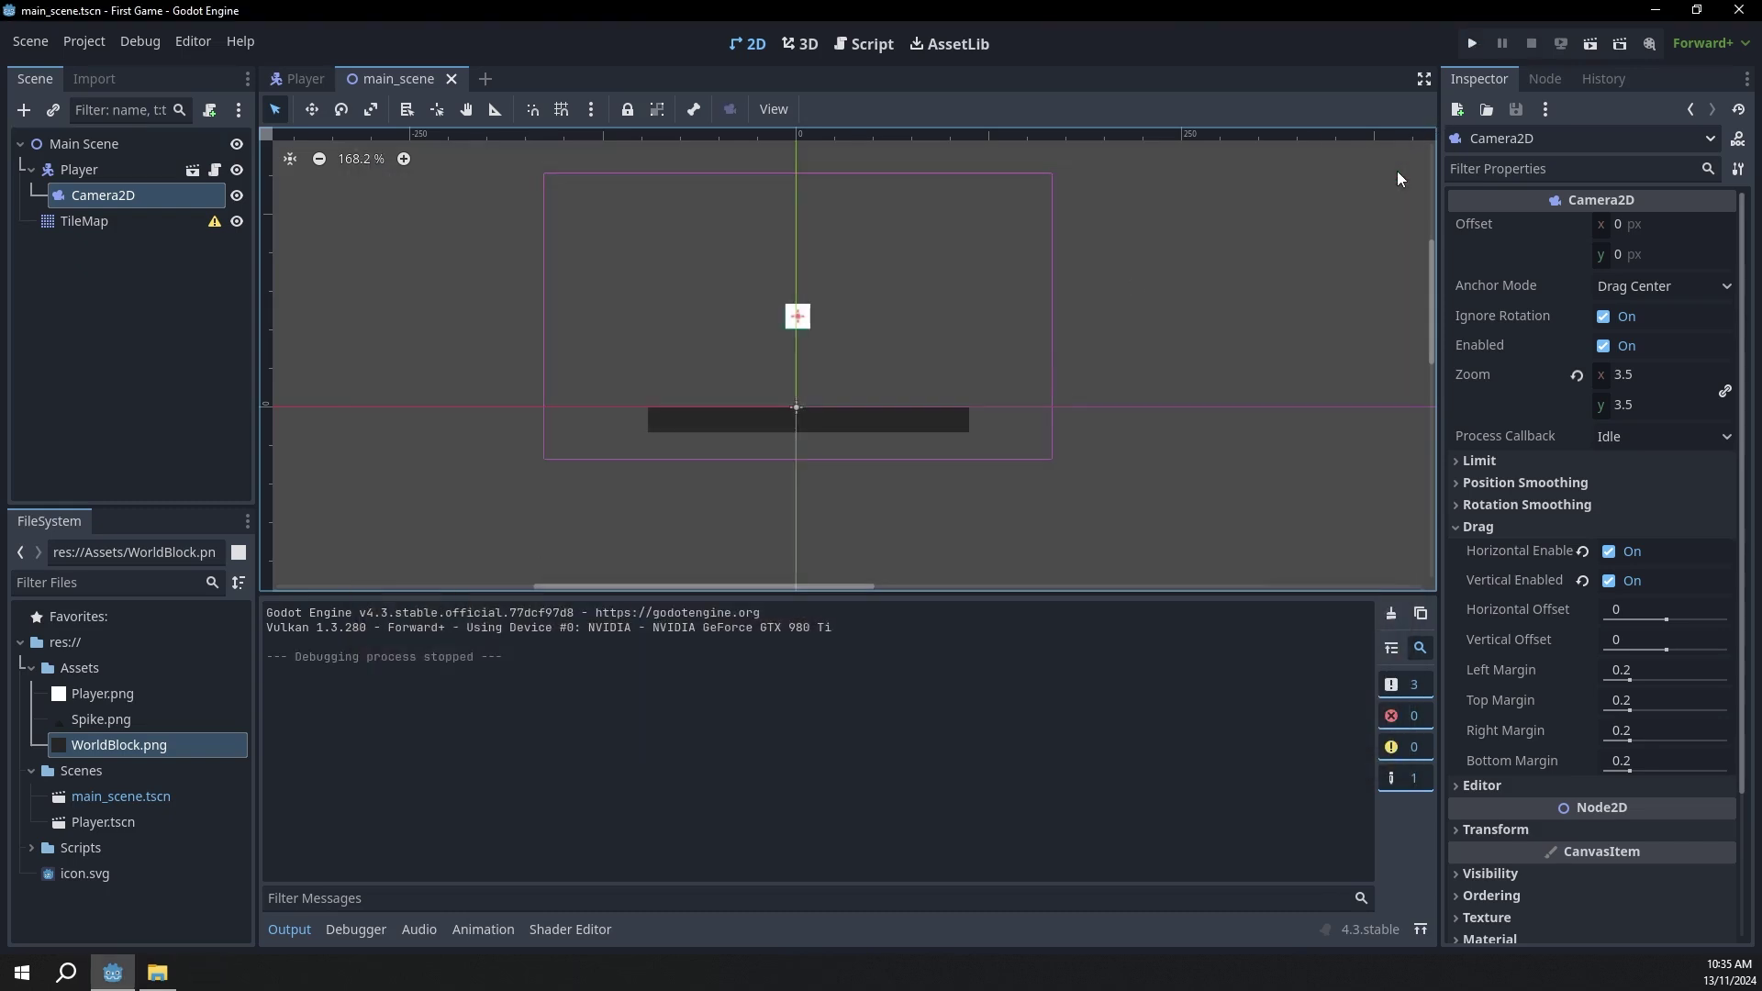
pyautogui.click(1571, 483)
pyautogui.click(1569, 510)
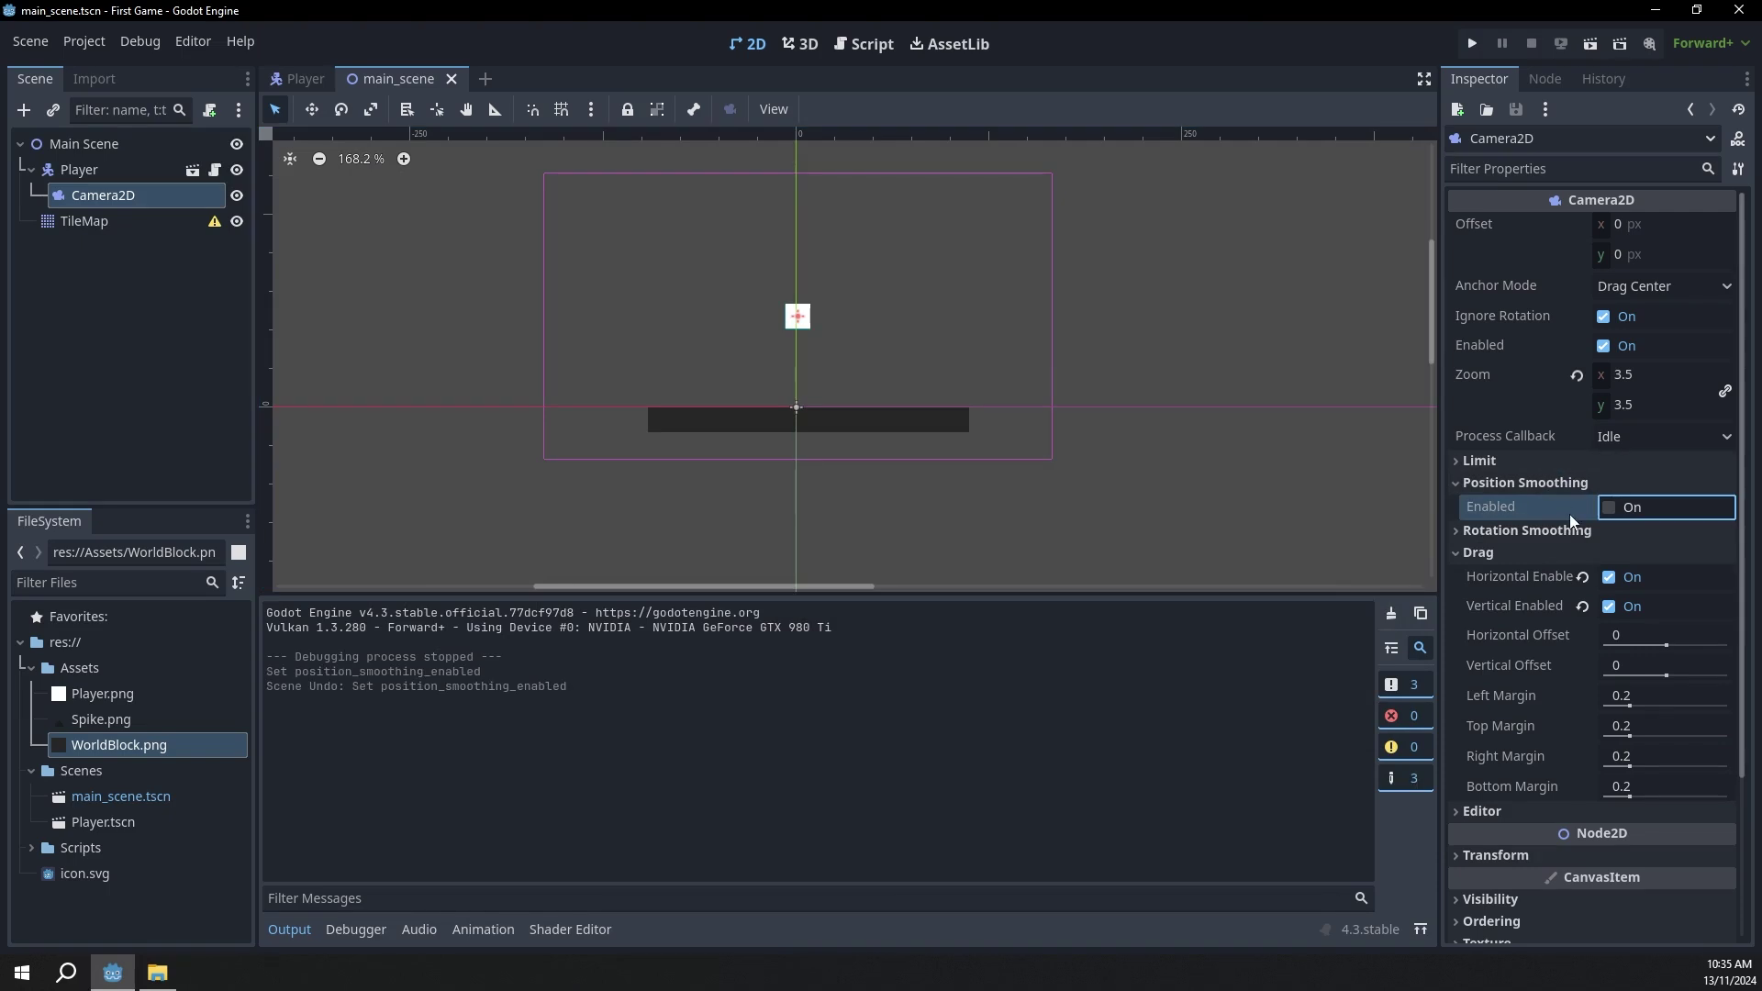
pyautogui.click(1613, 509)
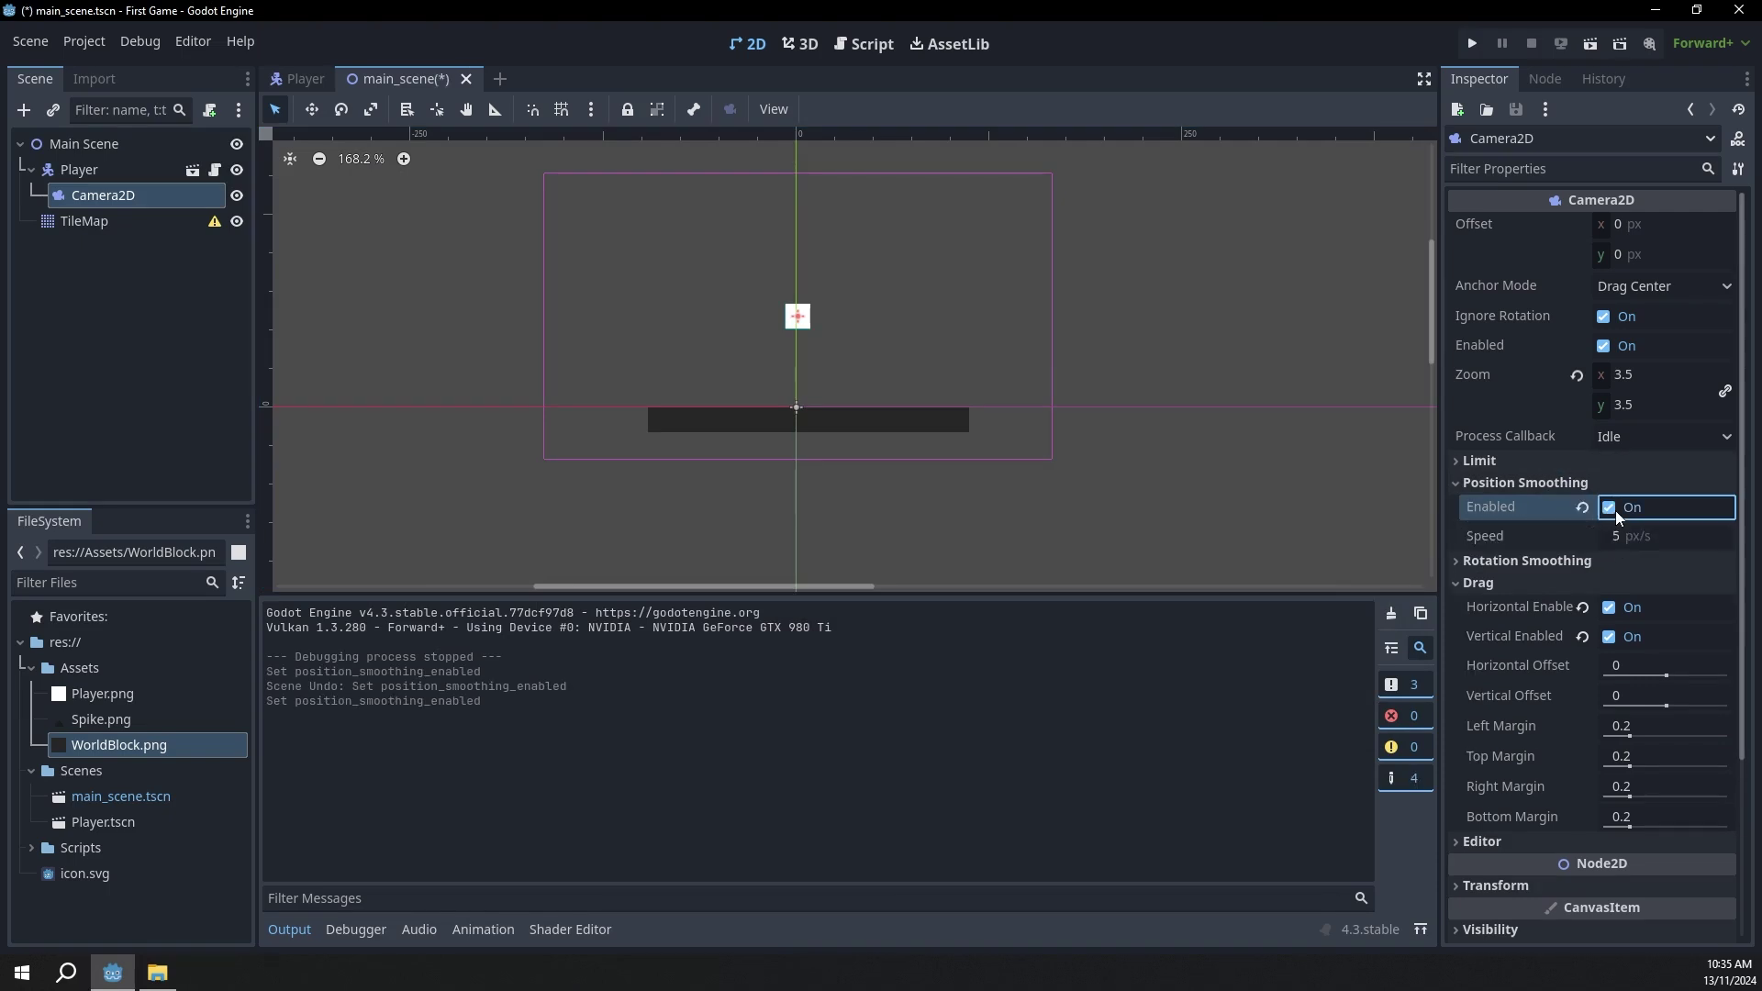
# Step: Play-test jumping and darting the player to check the camera smoothing
pyautogui.click(1471, 46)
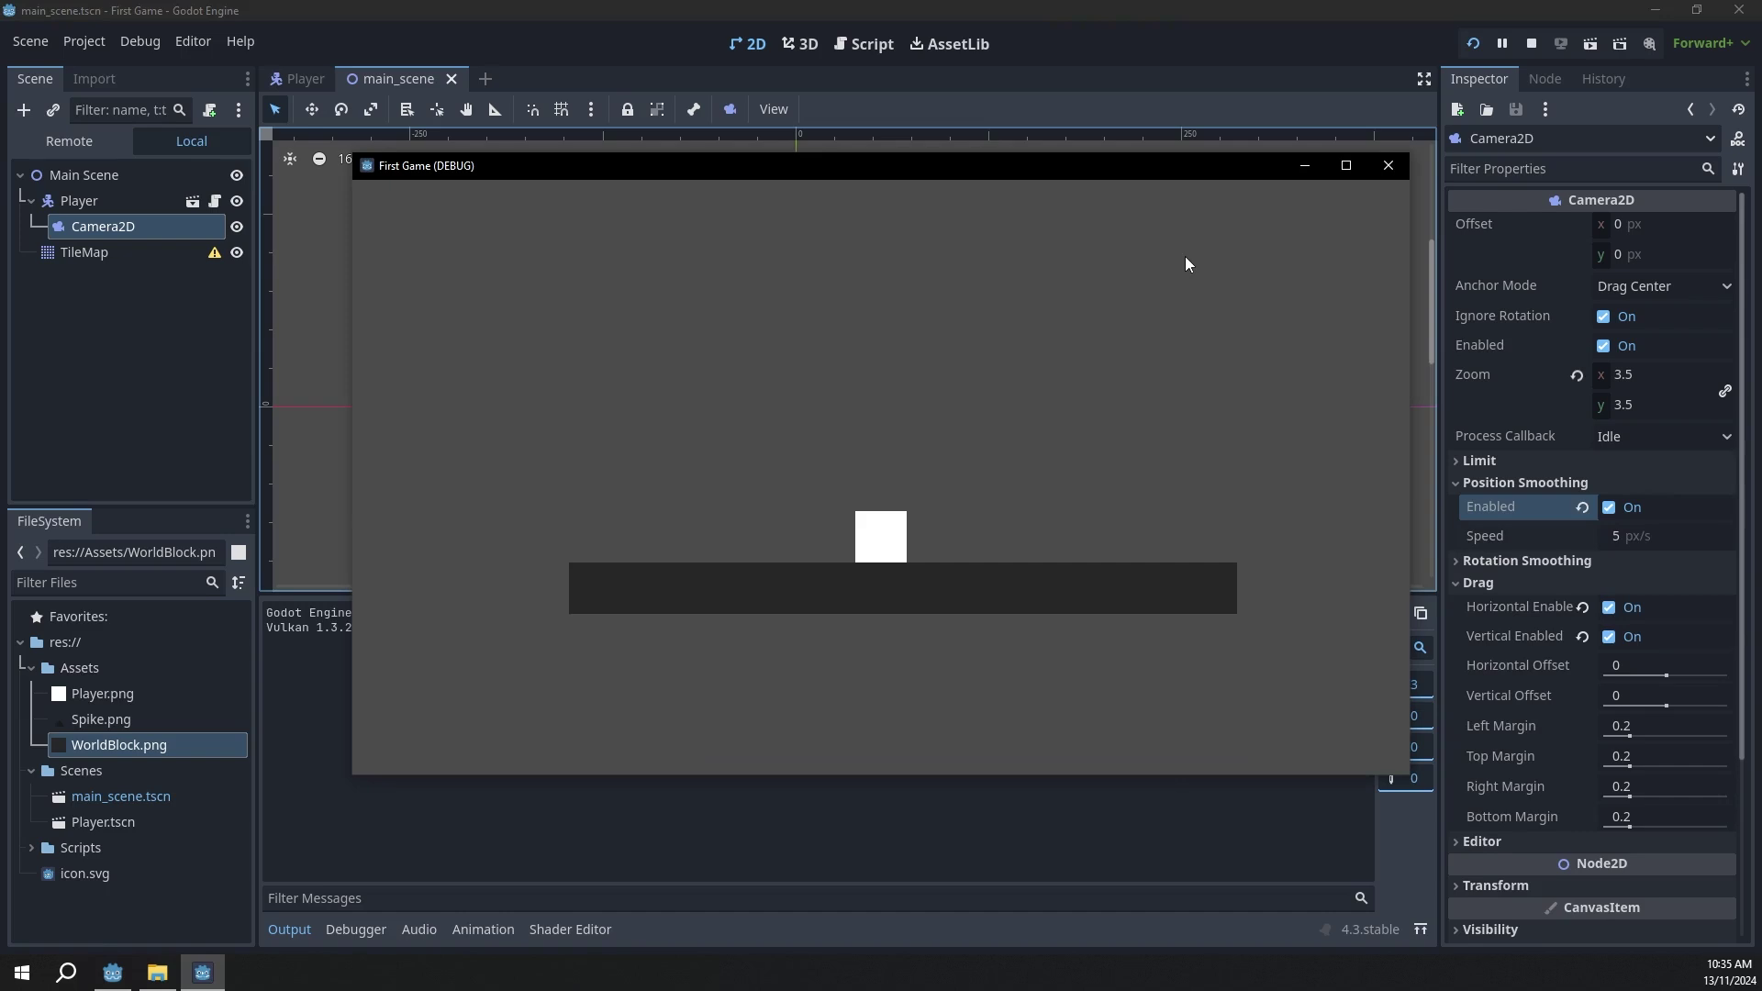
pyautogui.press('space')
pyautogui.press('Right')
pyautogui.press('space')
pyautogui.press('Left')
pyautogui.press('Right')
pyautogui.press('space')
pyautogui.press('Left')
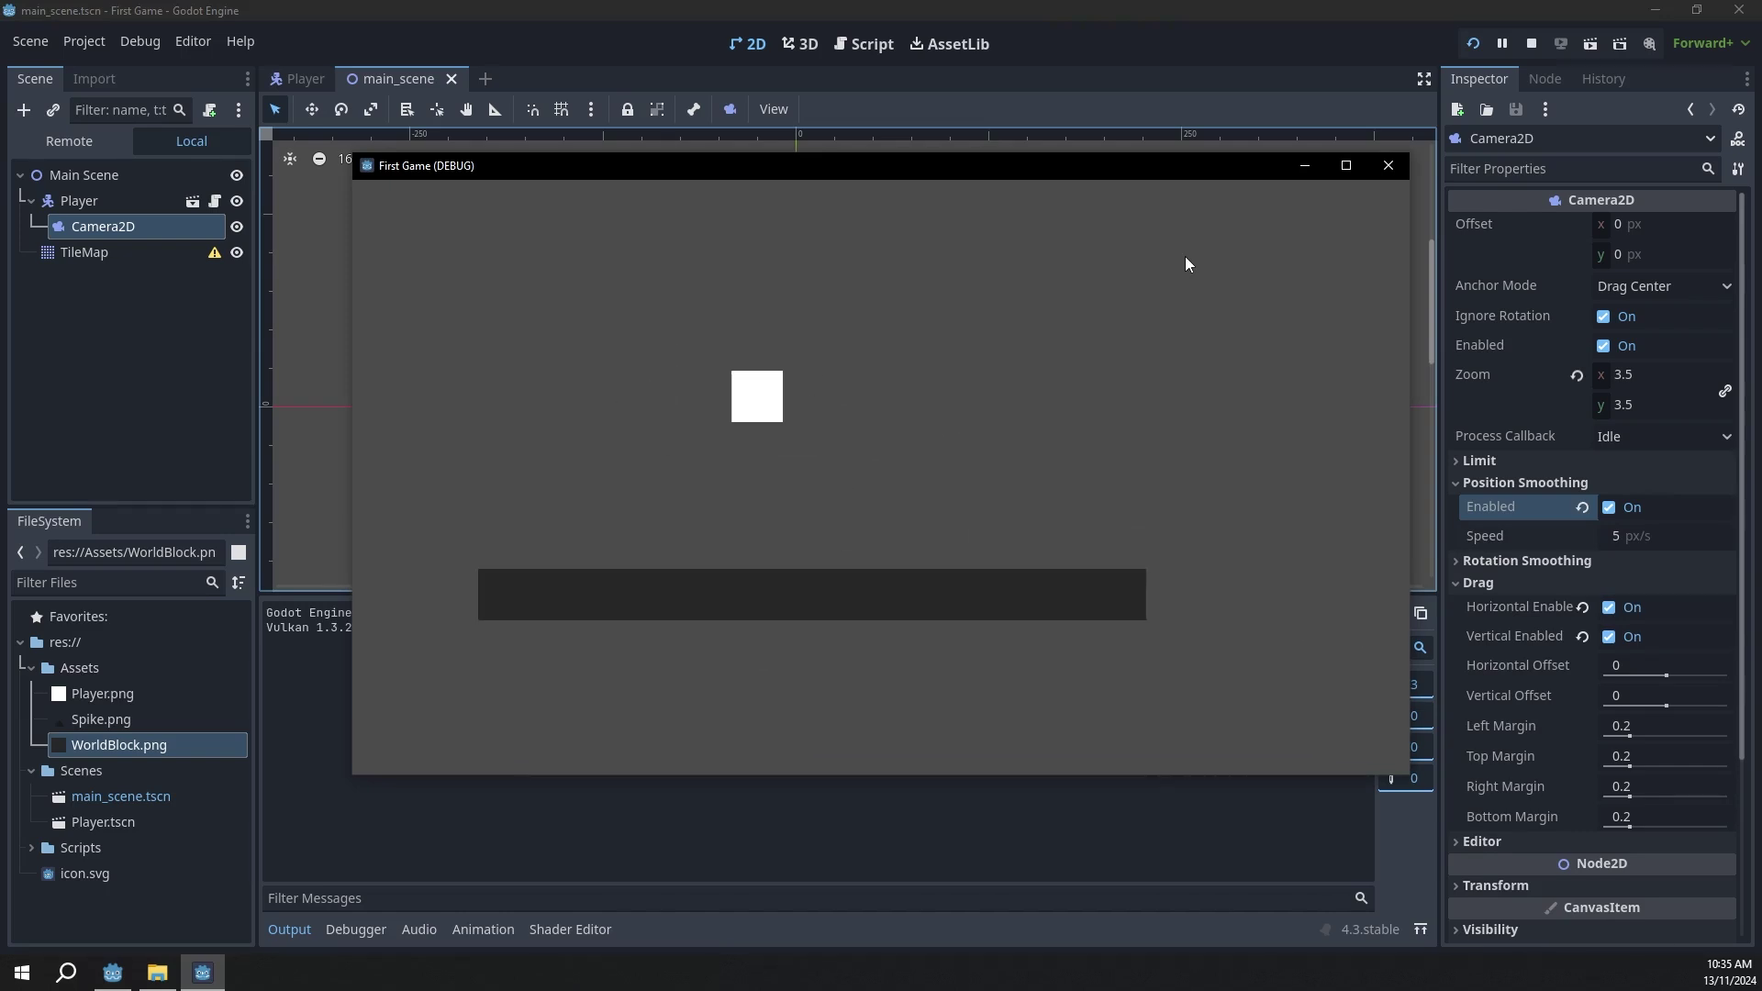
pyautogui.click(1387, 166)
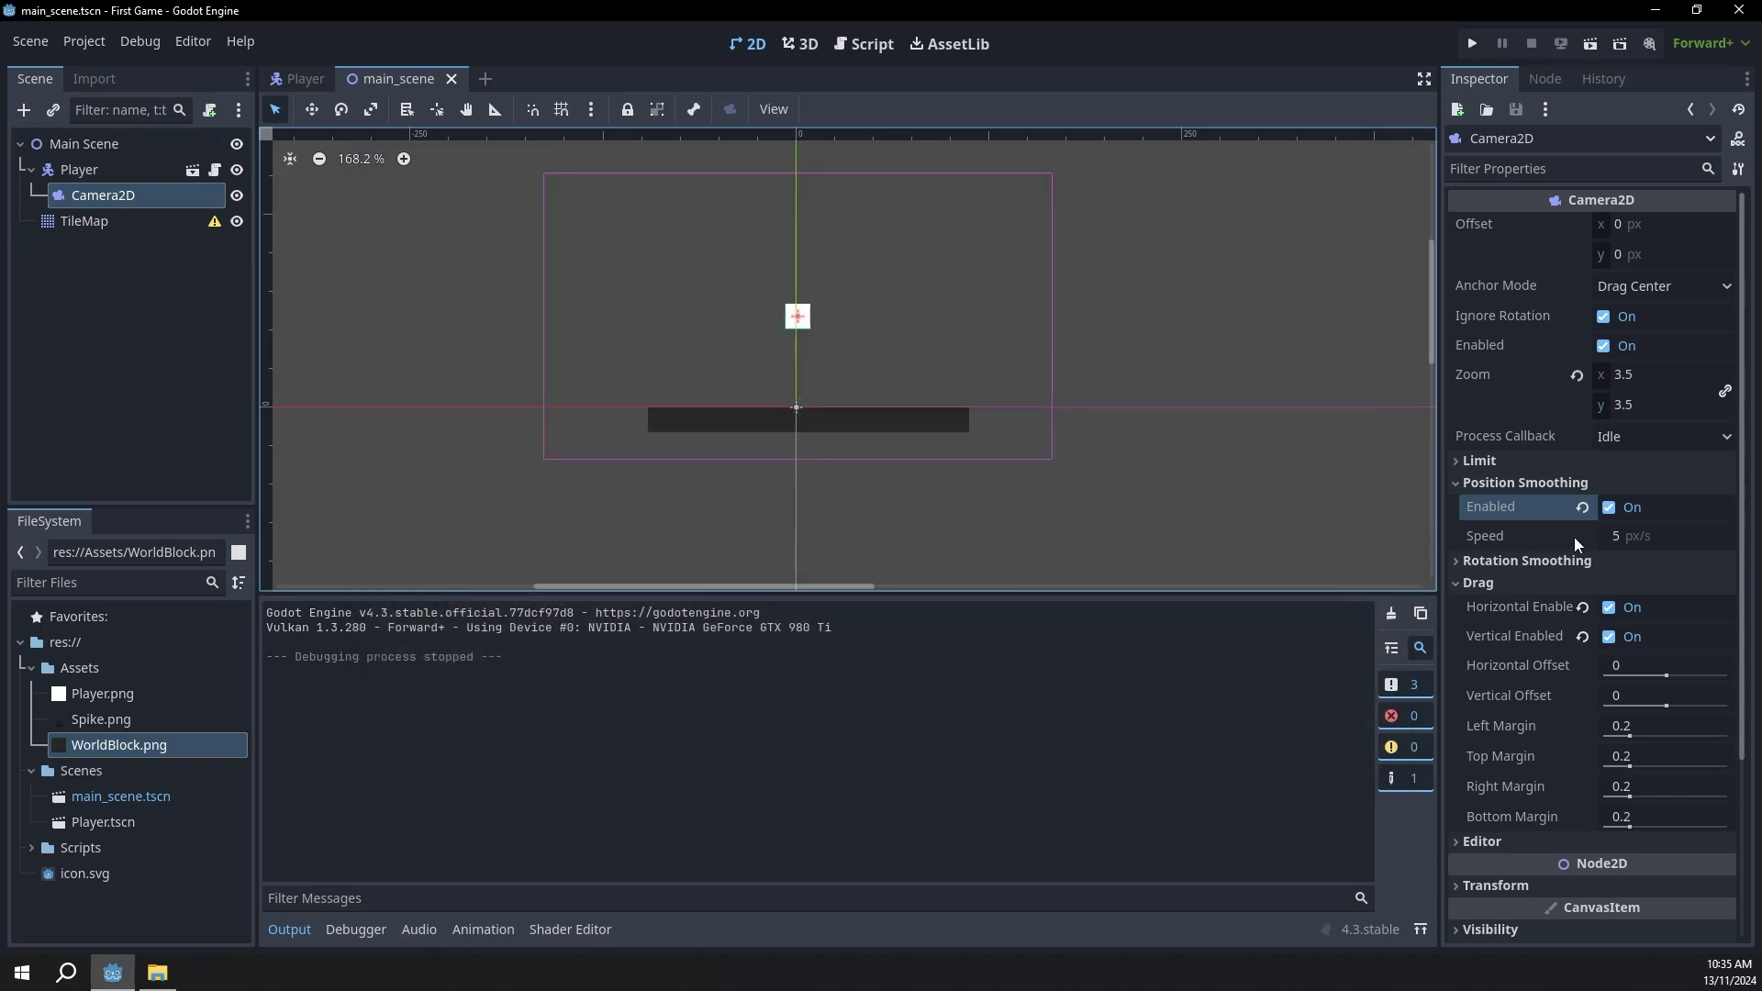
# Step: Set smoothing speed to 10 px/s, play-test it, then change it to 15
pyautogui.click(1610, 536)
pyautogui.write('10')
pyautogui.press('Return')
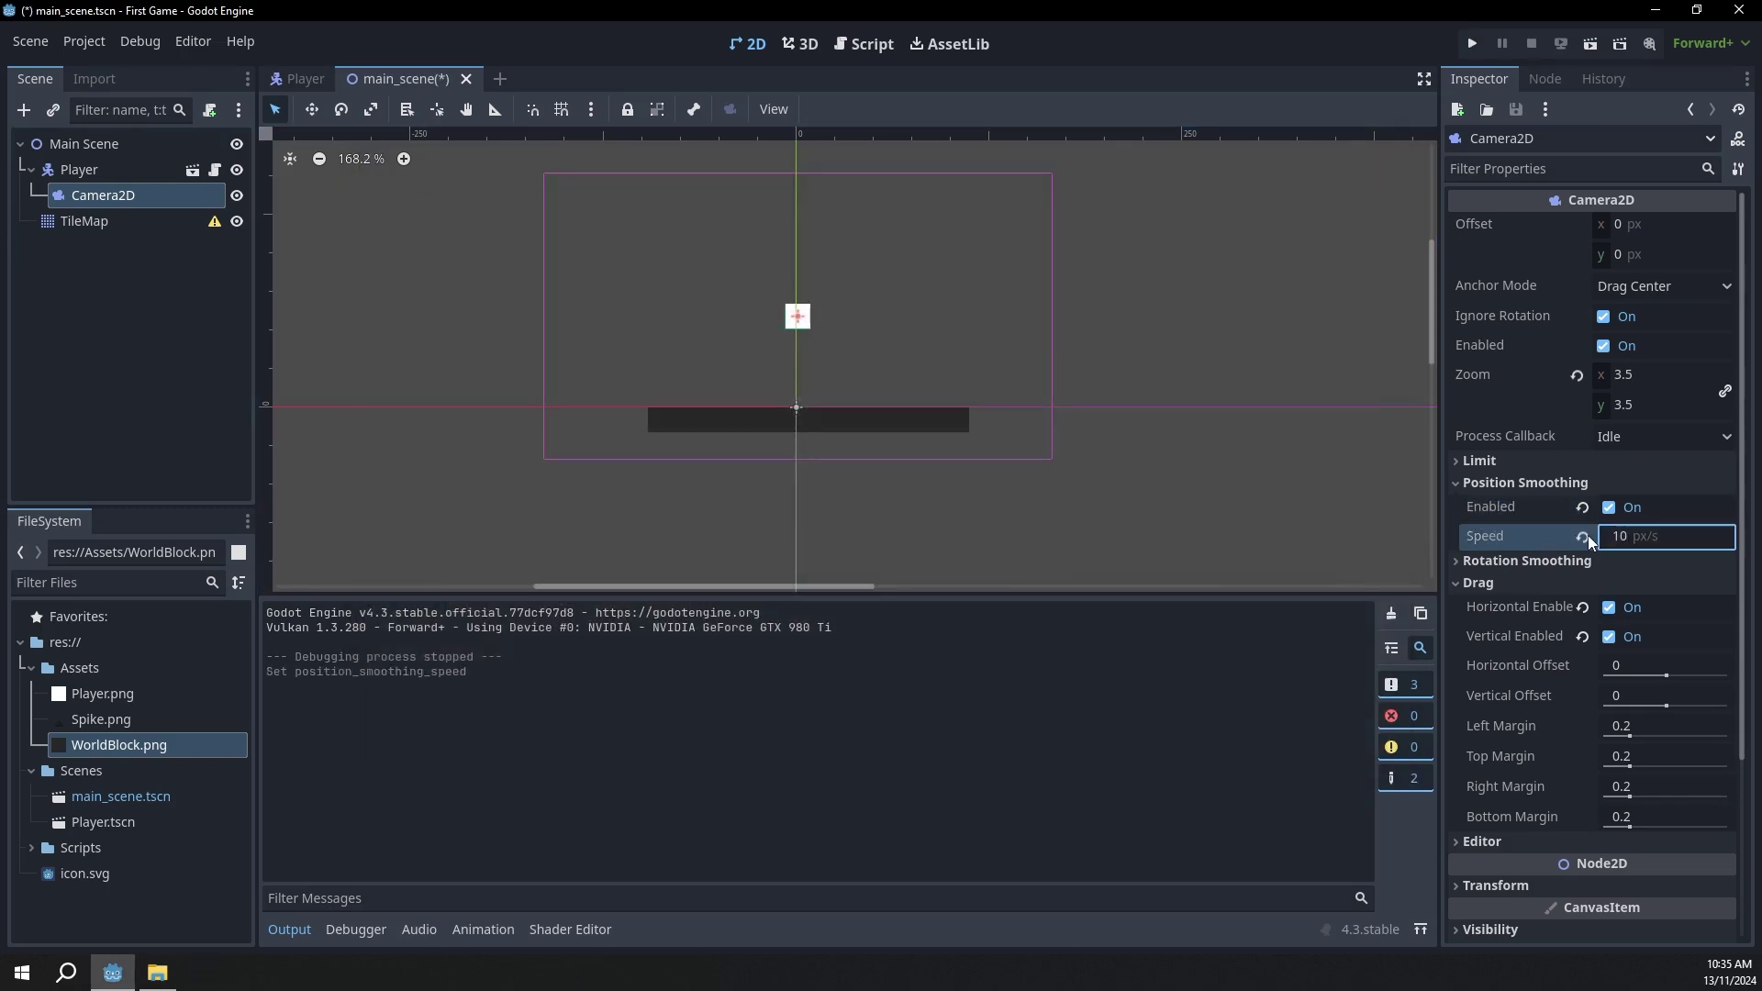
pyautogui.click(1472, 43)
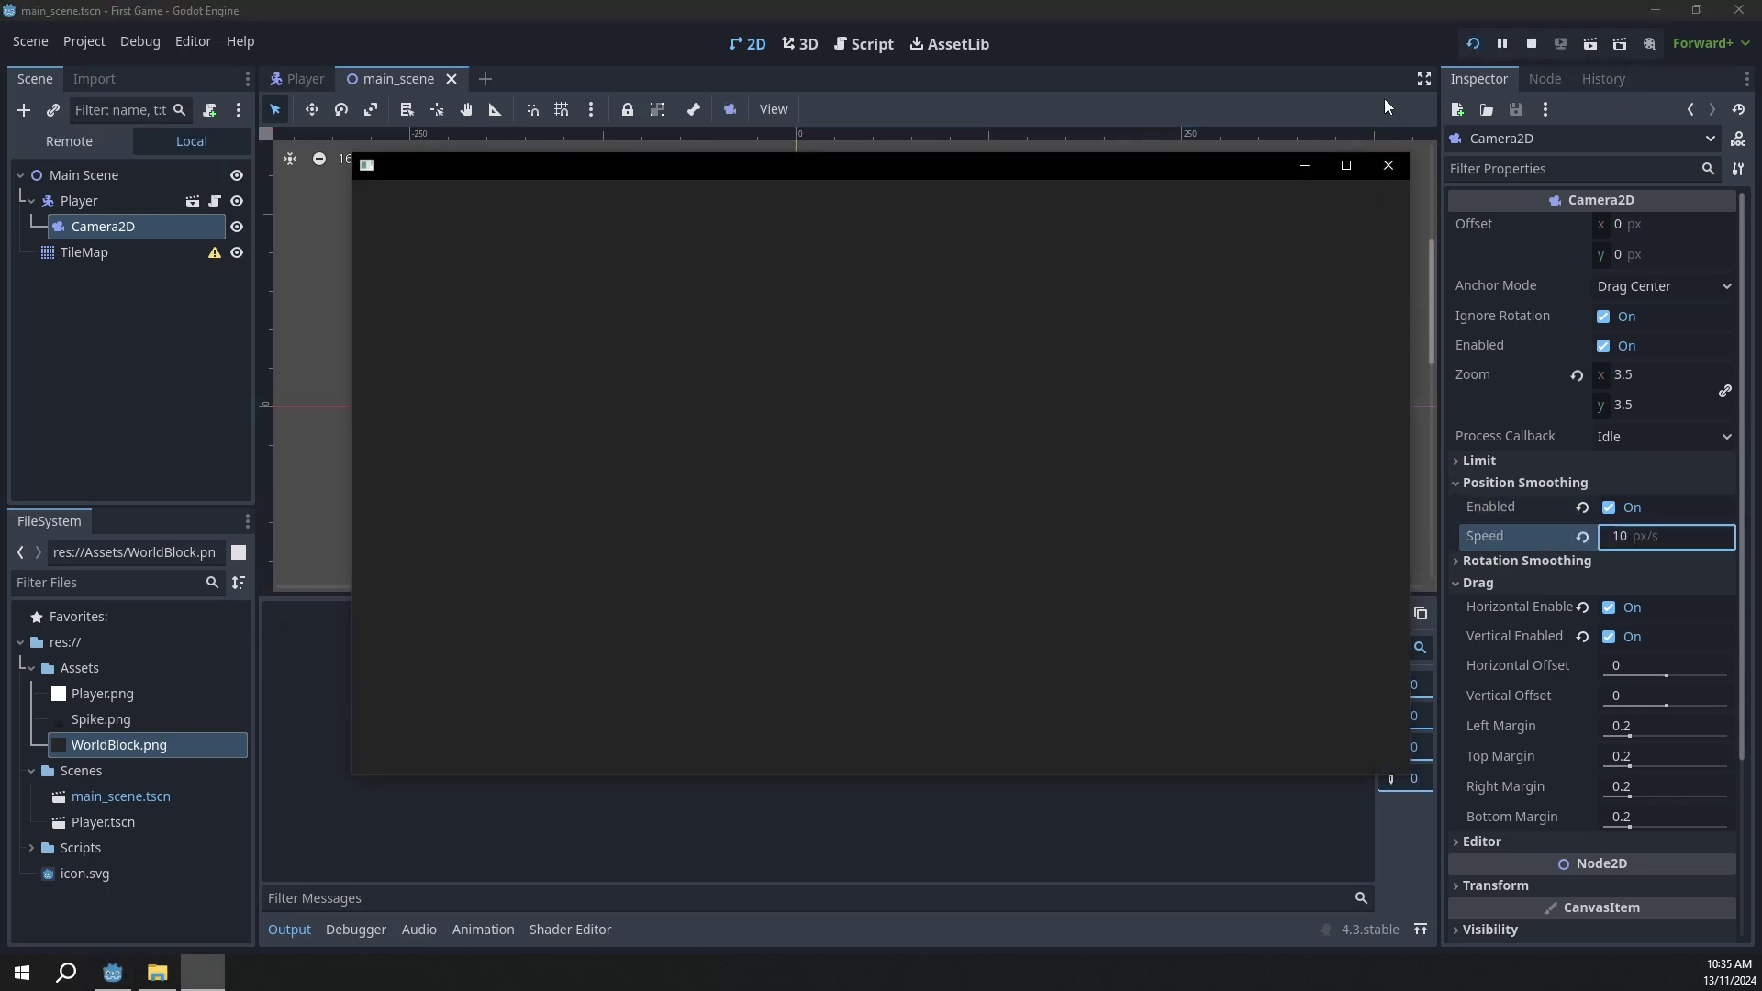
pyautogui.press('Left')
pyautogui.press('space')
pyautogui.press('Right')
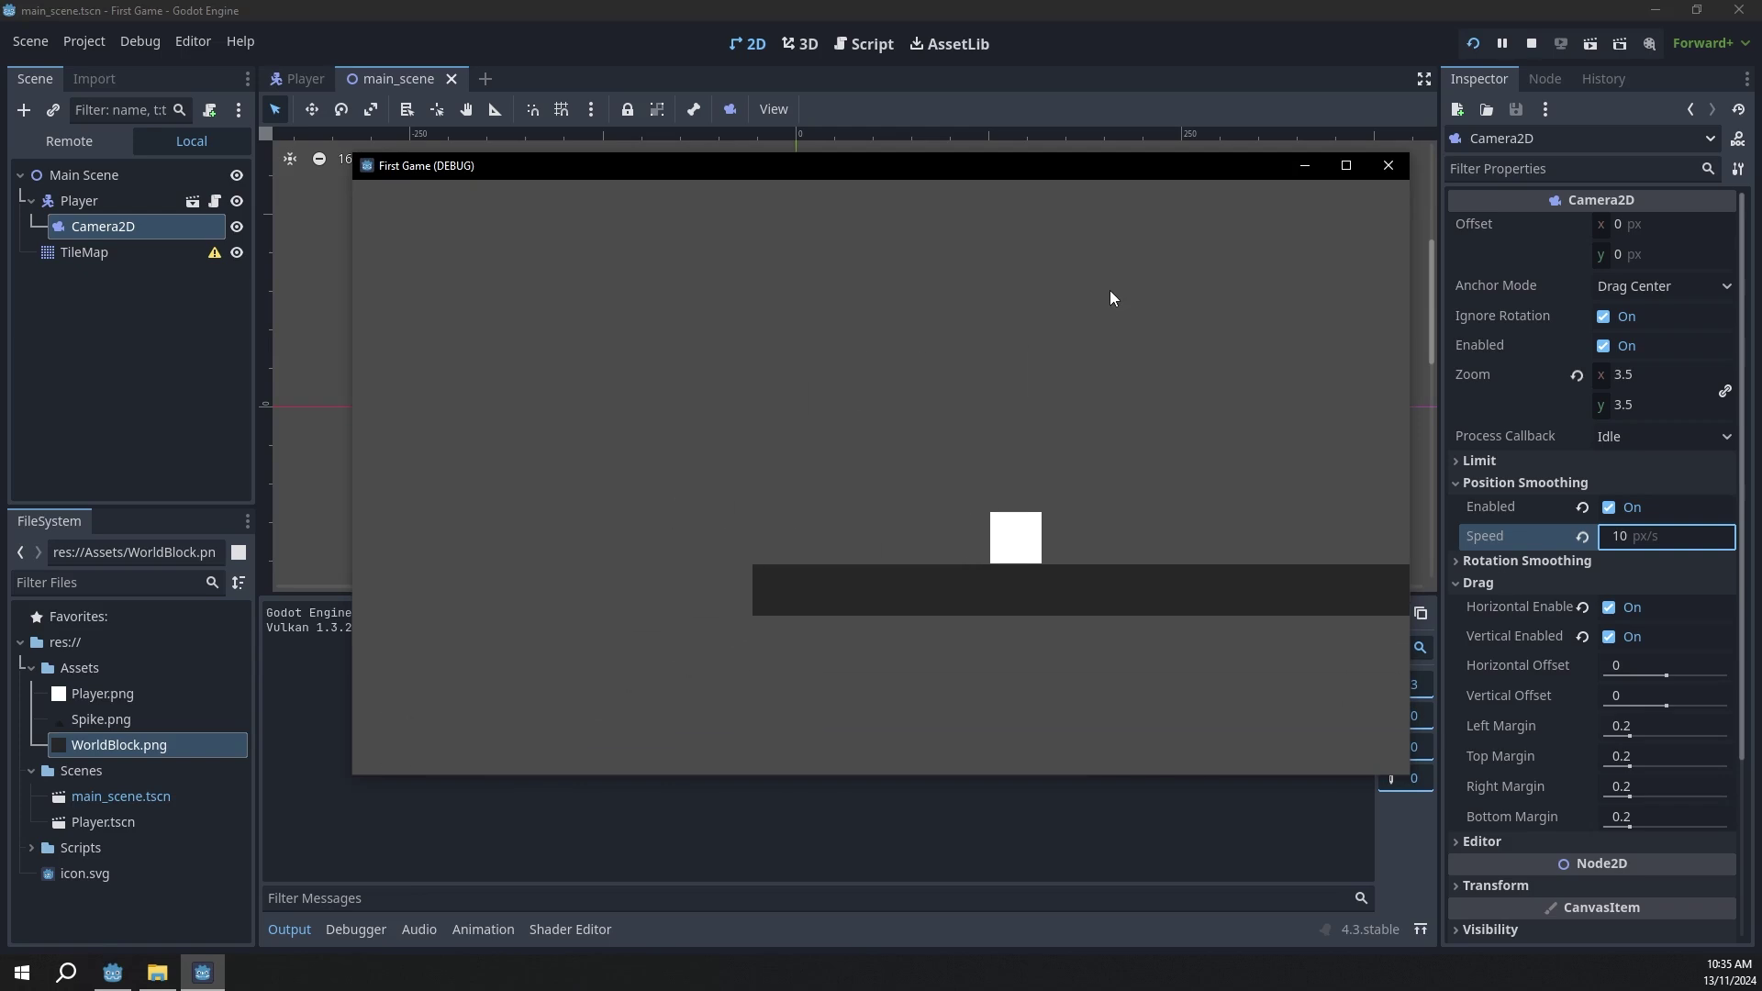
pyautogui.click(1387, 165)
pyautogui.press('BackSpace')
pyautogui.write('5')
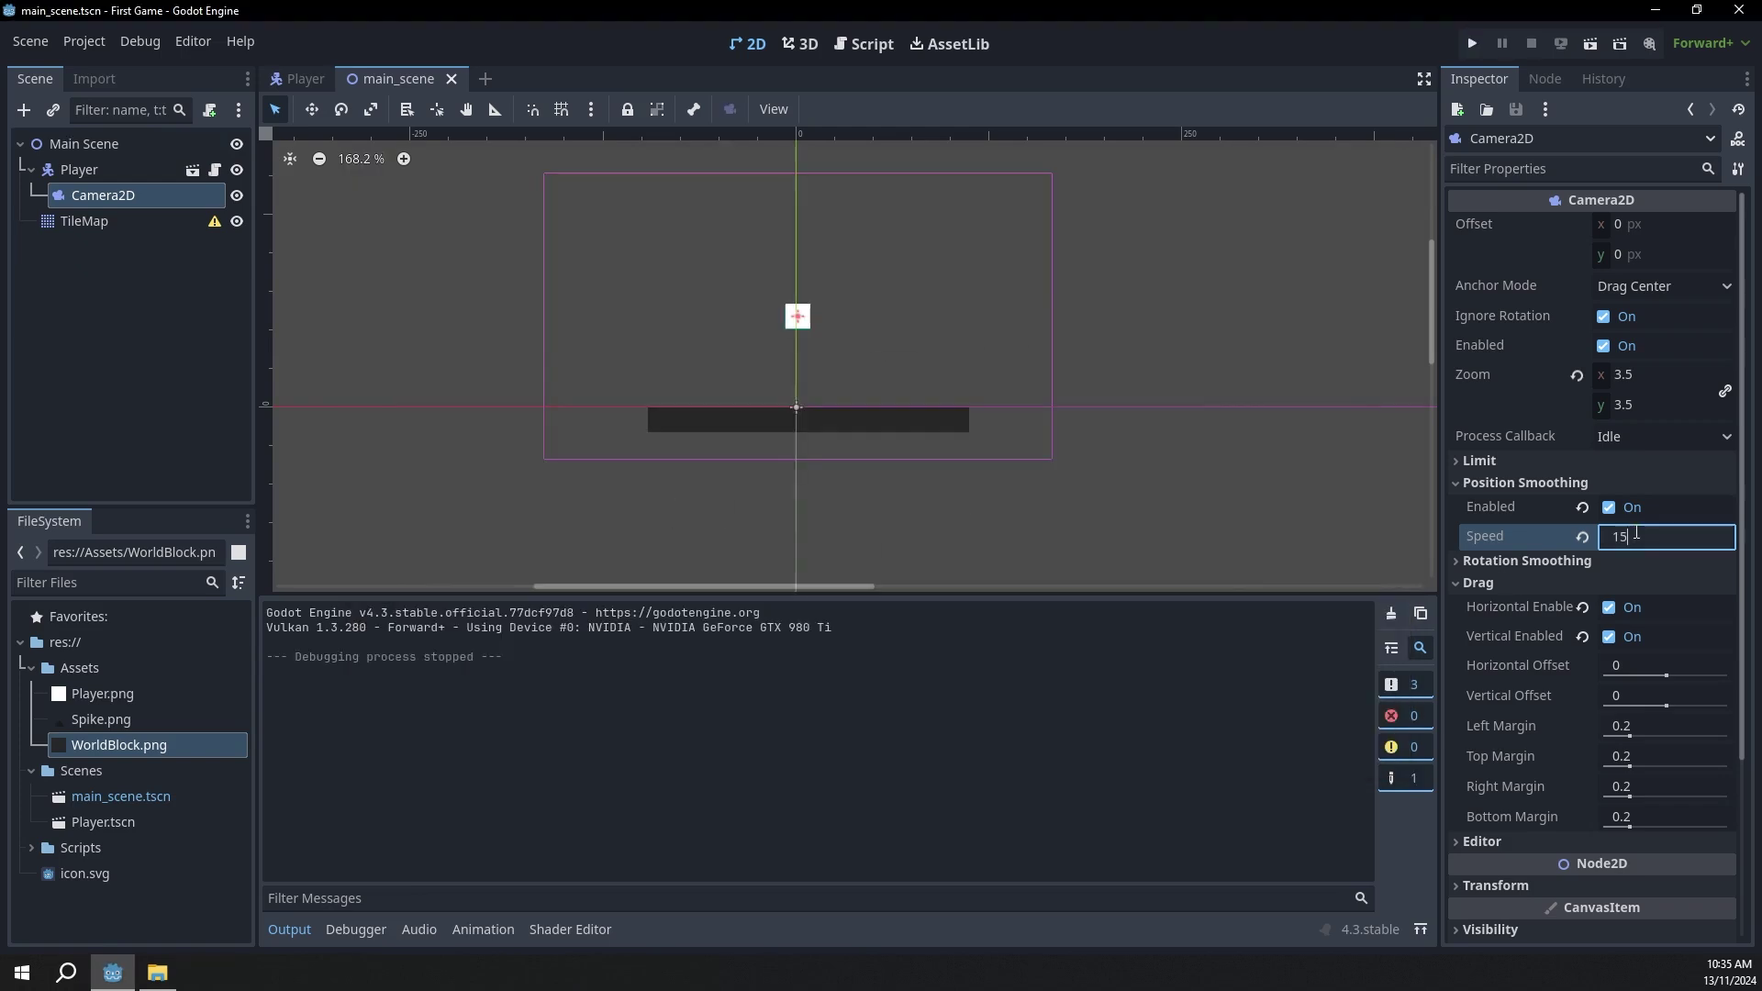